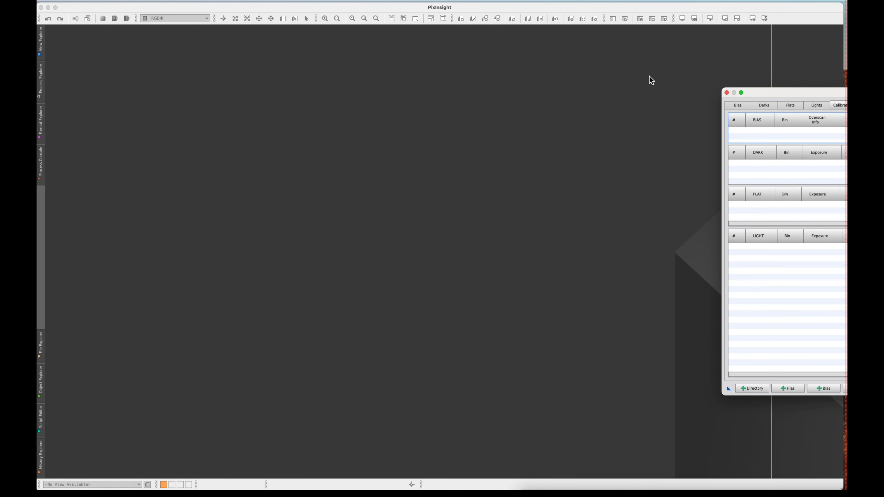
# - Bring the Weighted Batch Preprocessing Script window fully into view, enlarge it, and review its bias, darks, flats, lights and calibration settings
pyautogui.moveTo(805, 91); pyautogui.dragTo(289, 55)
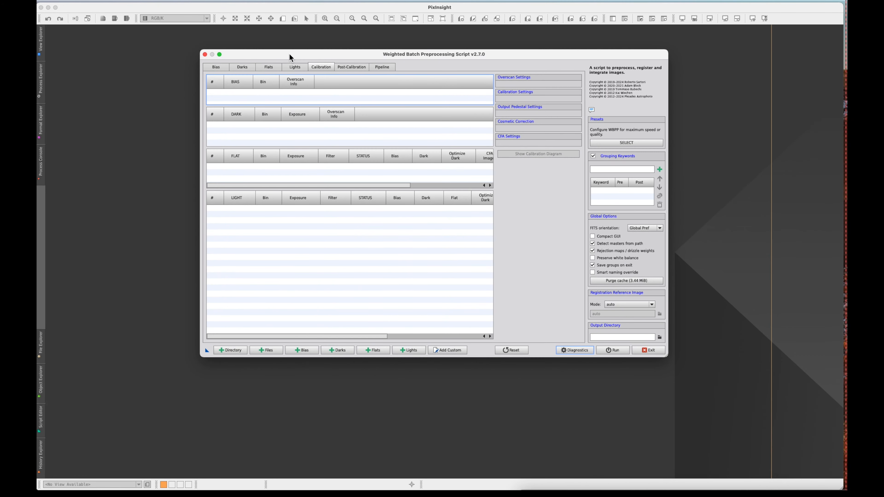
pyautogui.moveTo(669, 359); pyautogui.dragTo(733, 409)
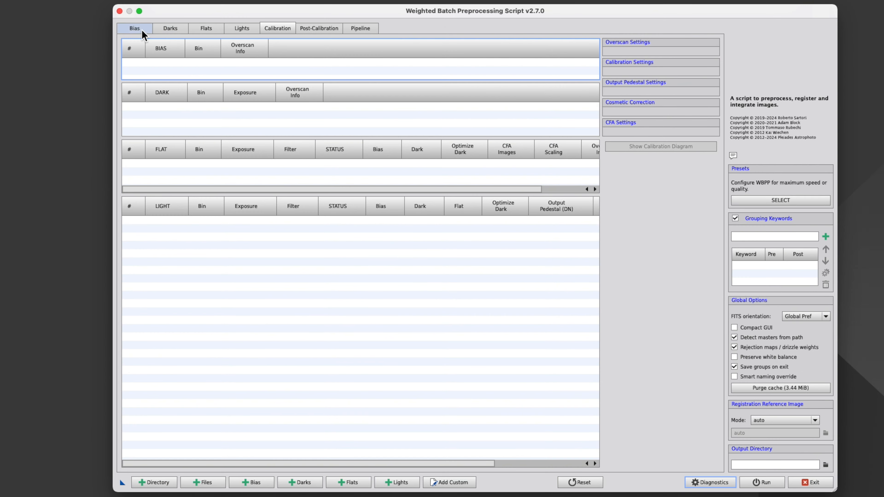
pyautogui.click(139, 29)
pyautogui.click(172, 30)
pyautogui.click(205, 29)
pyautogui.click(244, 28)
pyautogui.click(277, 27)
# - Add all the light frames from the espaceastro/seestar/NGC281/NGC 281W-sub folder to the script
pyautogui.click(240, 29)
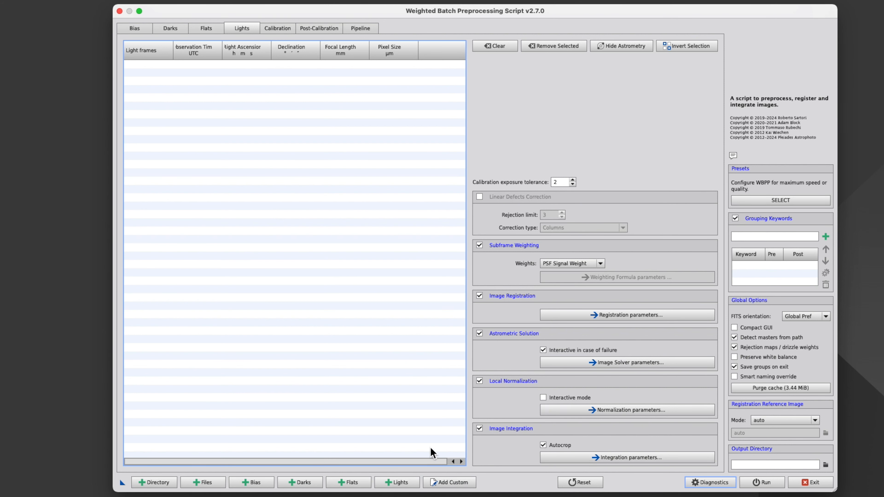
pyautogui.click(391, 483)
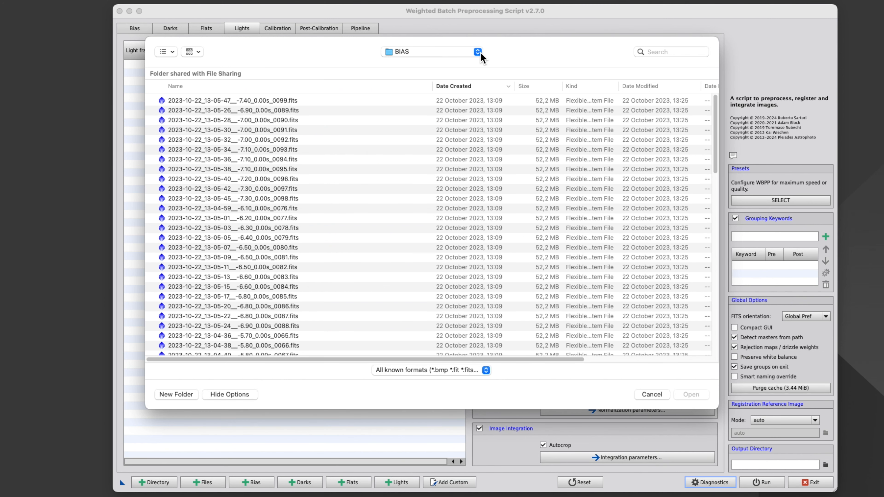
pyautogui.click(479, 52)
pyautogui.click(425, 86)
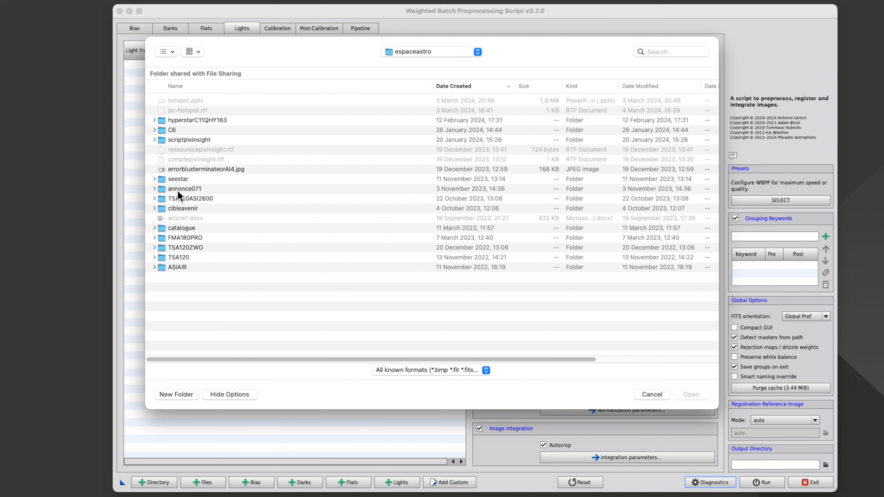
pyautogui.doubleClick(181, 179)
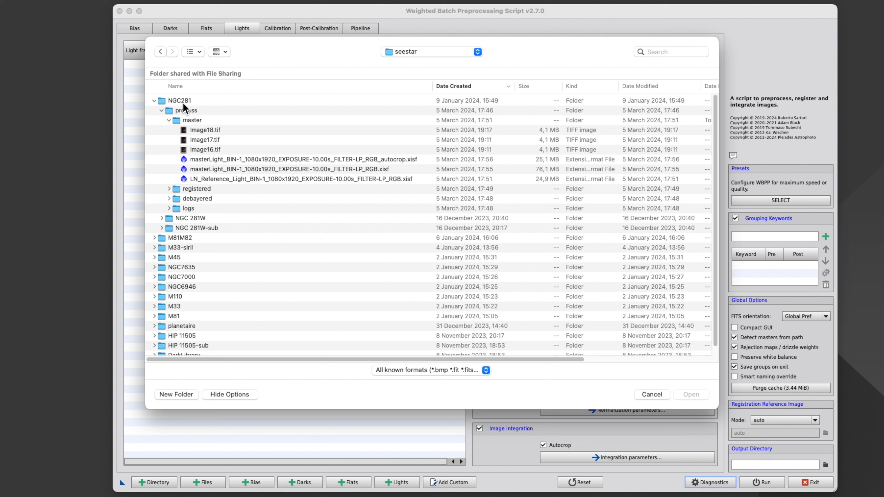
pyautogui.doubleClick(192, 228)
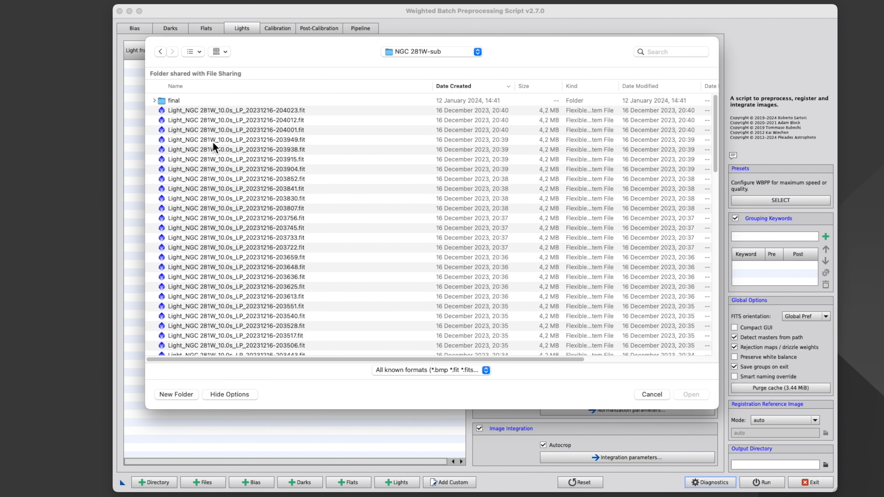
pyautogui.click(223, 110)
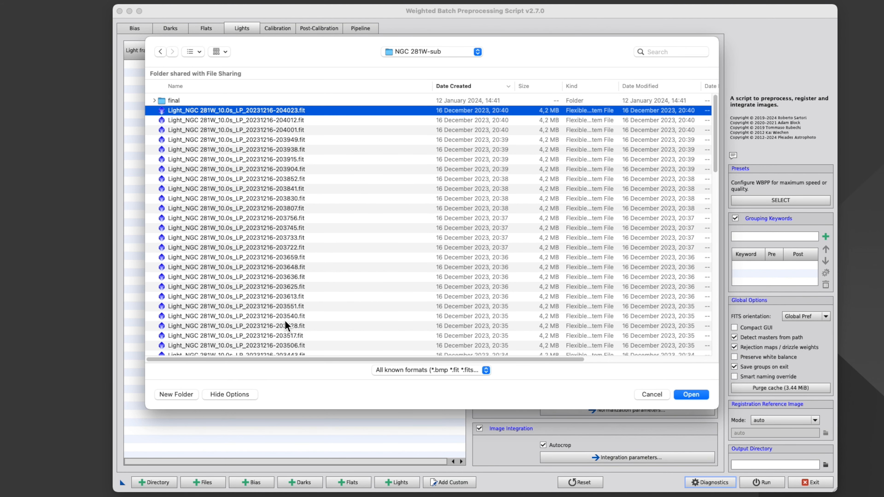
pyautogui.scroll(-20, 287, 328)
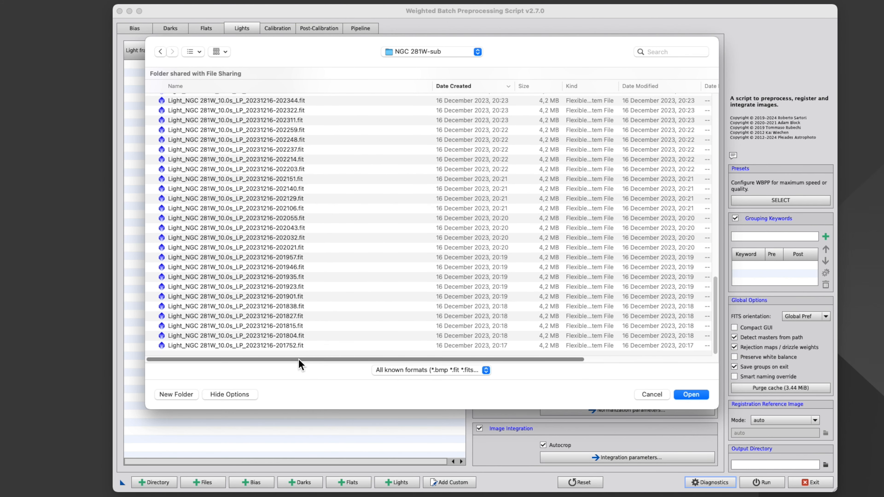
pyautogui.press('super+a')
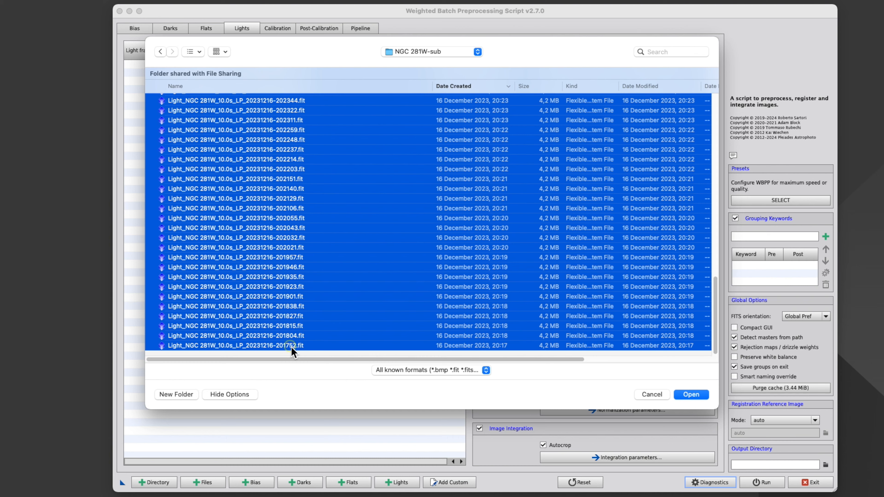
pyautogui.click(696, 394)
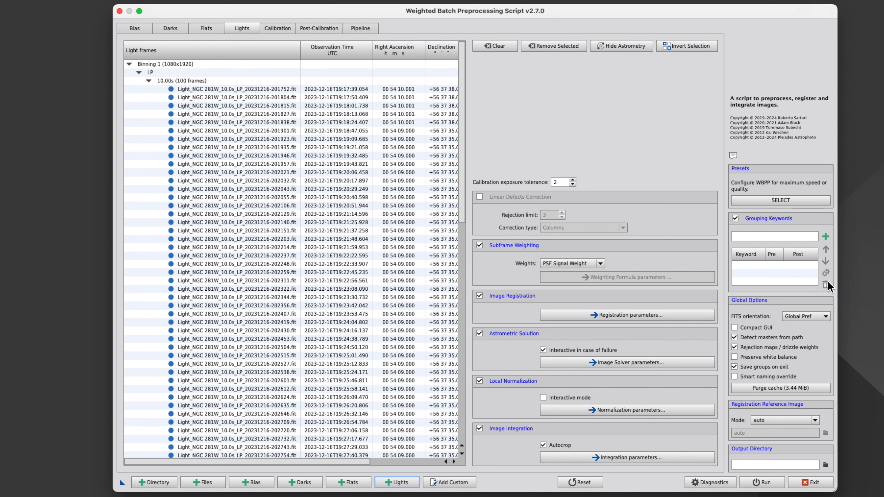
# - Browse for an output directory and go to the NGC281 folder inside espaceastro/seestar
pyautogui.click(826, 467)
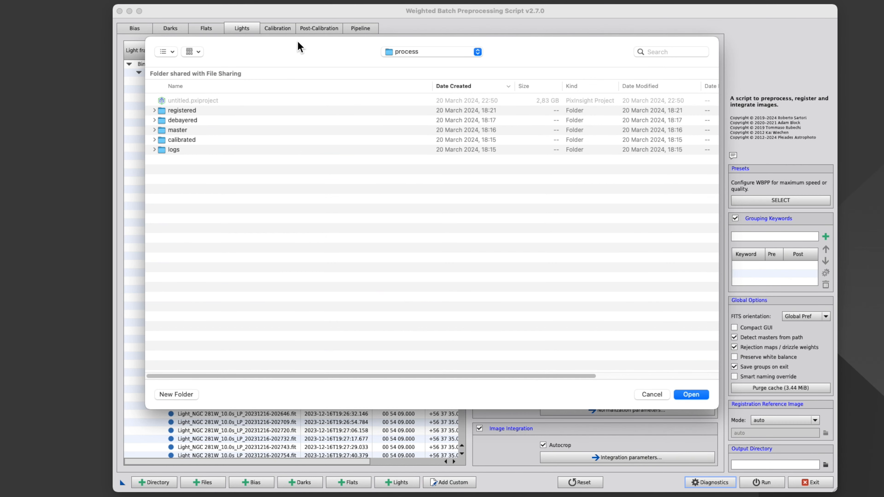
pyautogui.moveTo(298, 41); pyautogui.dragTo(404, 51)
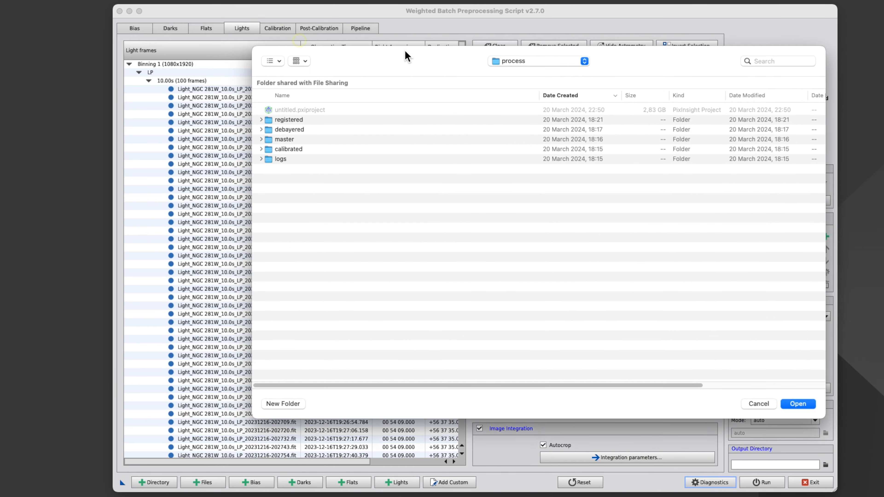
pyautogui.click(586, 62)
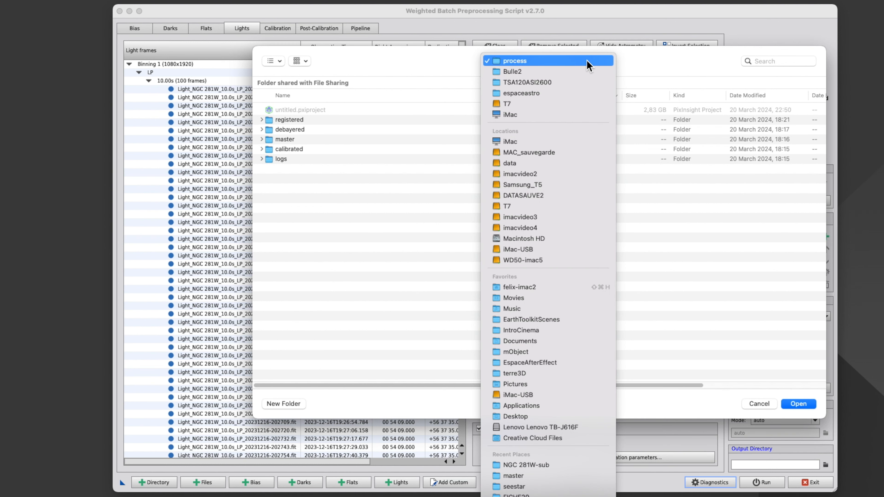
pyautogui.click(523, 94)
pyautogui.doubleClick(286, 191)
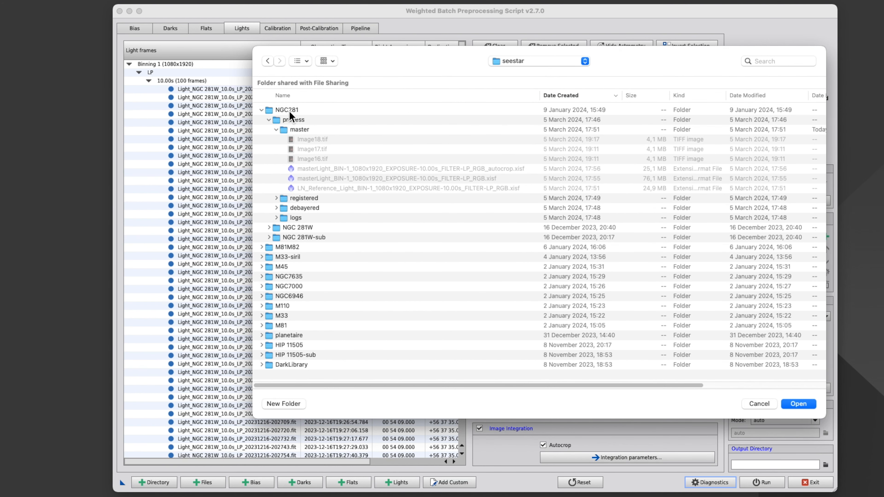
pyautogui.doubleClick(290, 112)
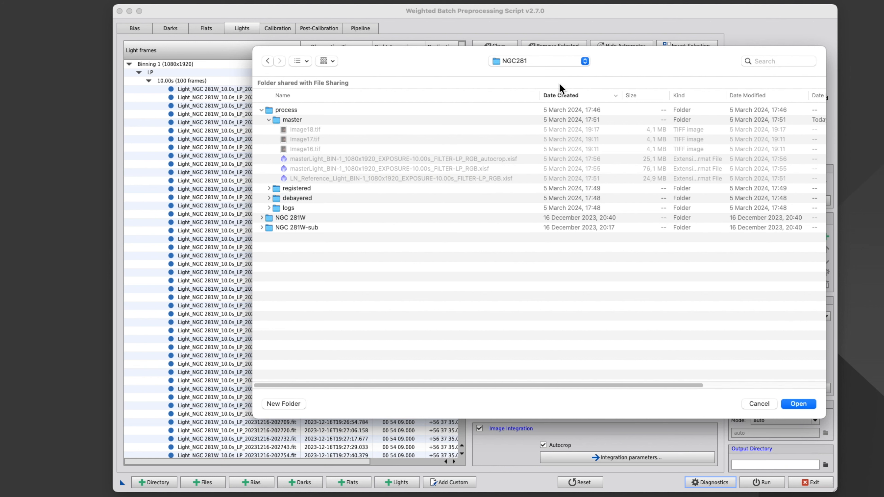
# - Create a folder named process2 inside NGC281 and set it as the output directory
pyautogui.click(296, 405)
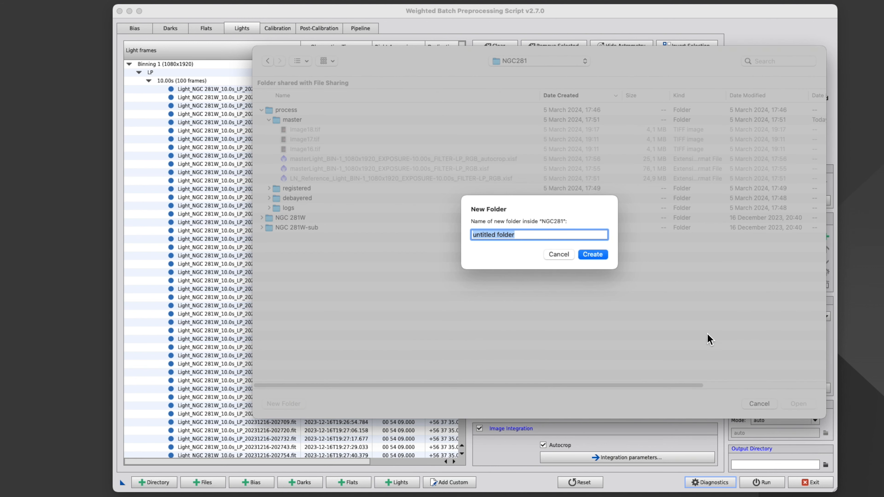
pyautogui.write('pr')
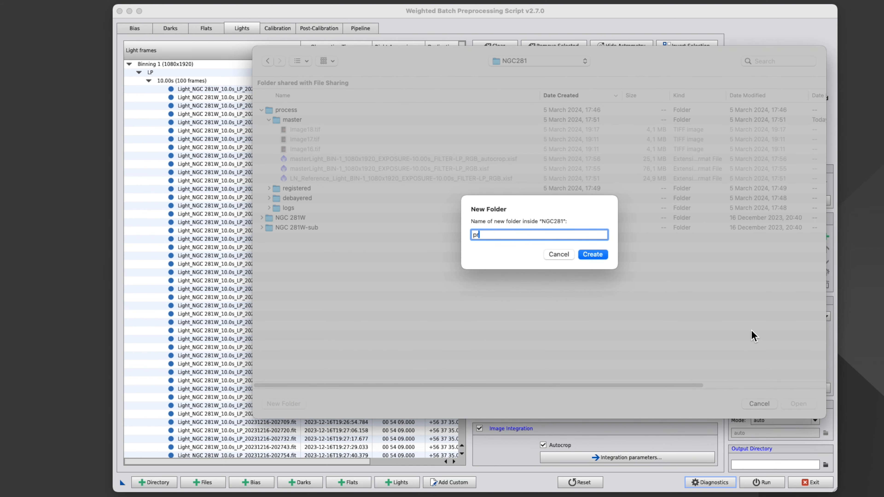
pyautogui.write('ocess')
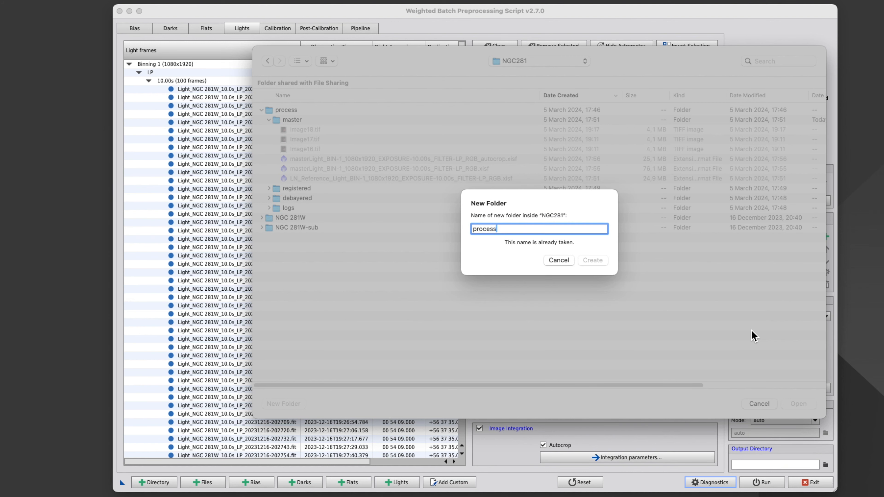
pyautogui.write('2')
pyautogui.click(595, 254)
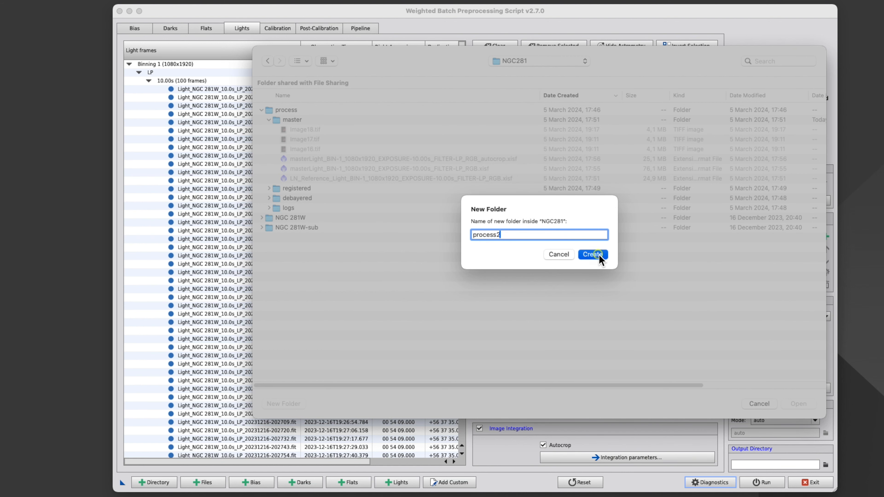
pyautogui.click(801, 403)
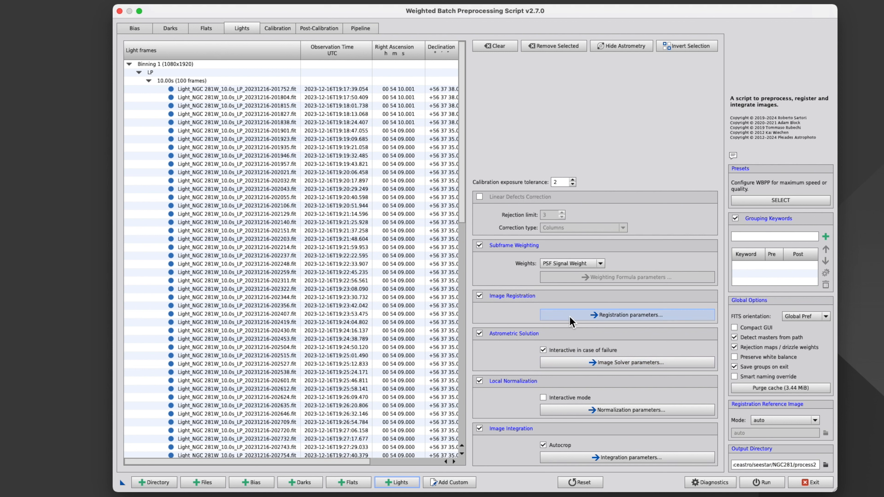
# - Disable dark and flat calibration for the light frame group in the calibration settings
pyautogui.click(359, 105)
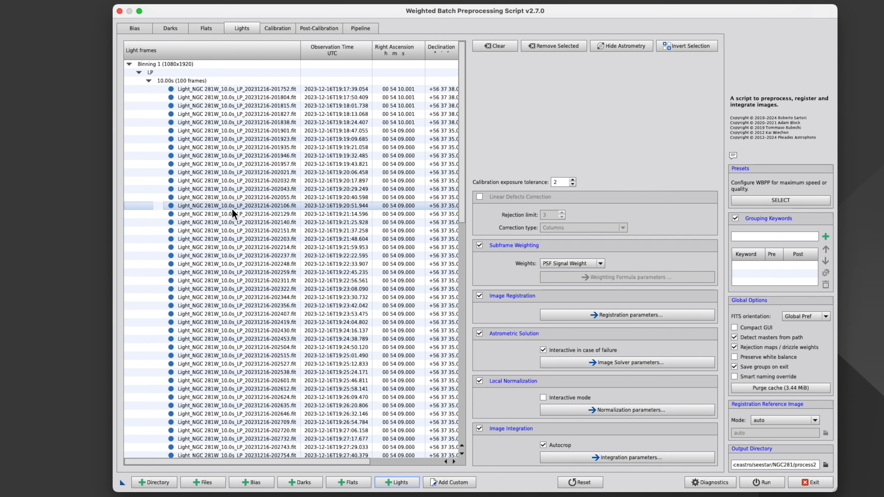
pyautogui.click(279, 28)
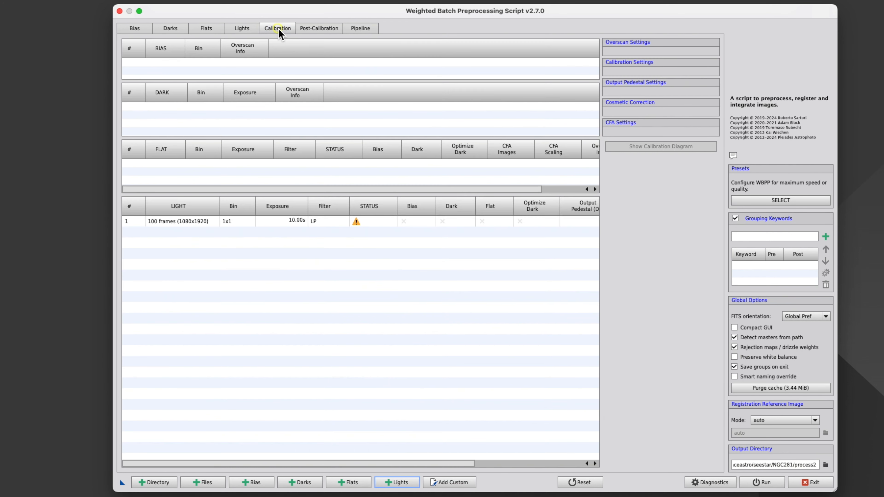
pyautogui.click(197, 223)
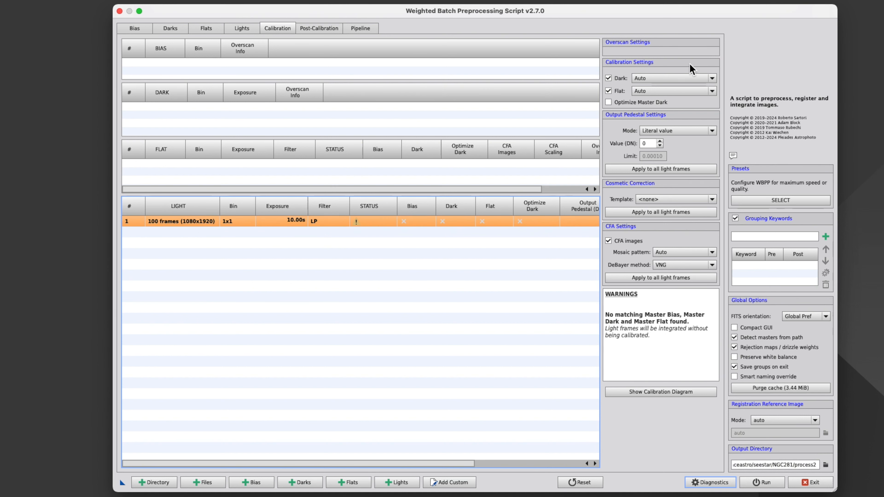
pyautogui.click(609, 78)
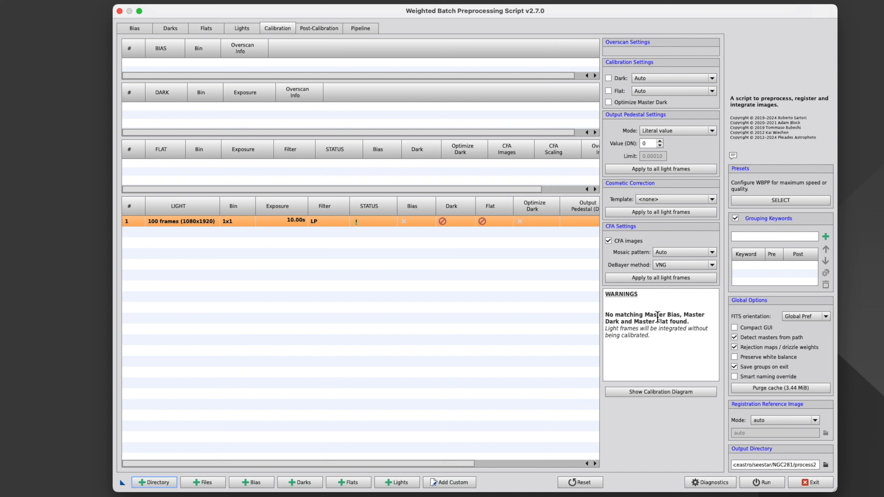
# - Turn CFA images off and on again for the light group and choose Auto as the mosaic pattern
pyautogui.click(612, 244)
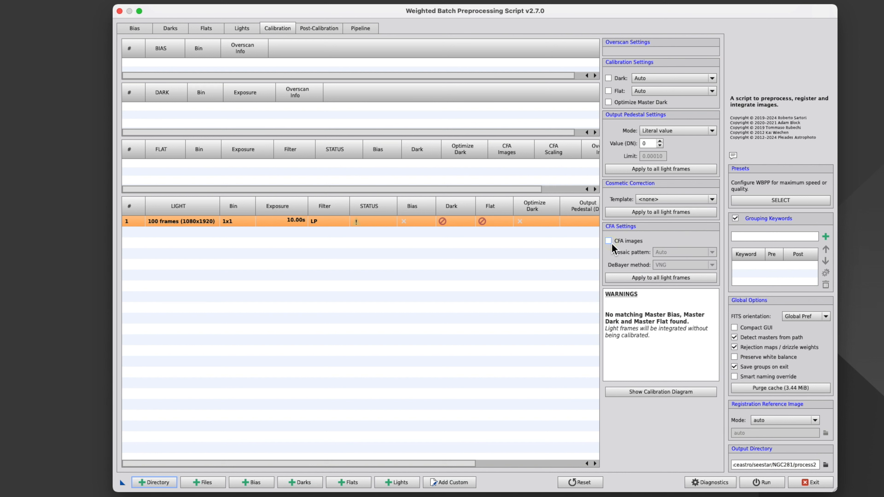
pyautogui.click(608, 241)
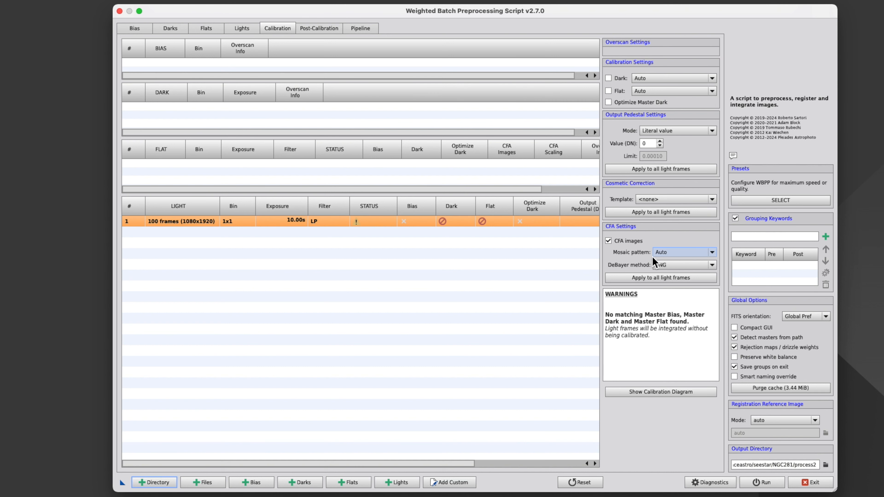
pyautogui.click(713, 252)
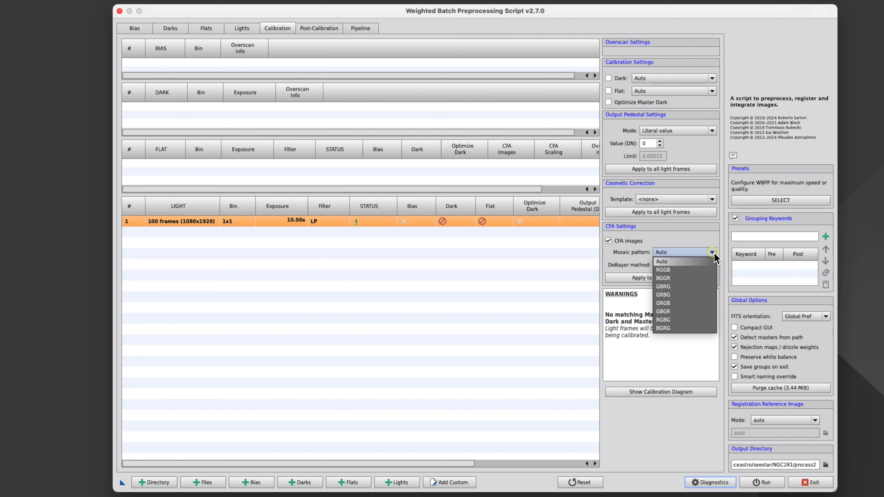
pyautogui.click(663, 261)
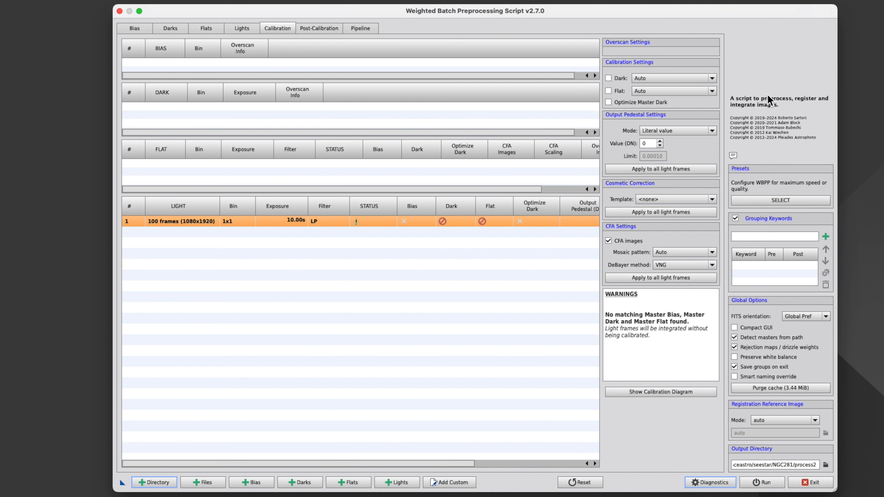
# - Apply the Maximum quality preset to the preprocessing script
pyautogui.click(784, 204)
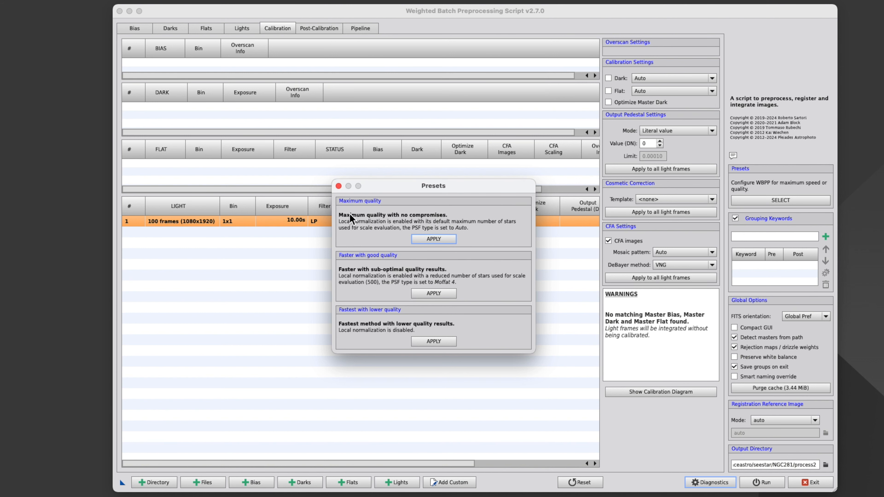
pyautogui.click(434, 240)
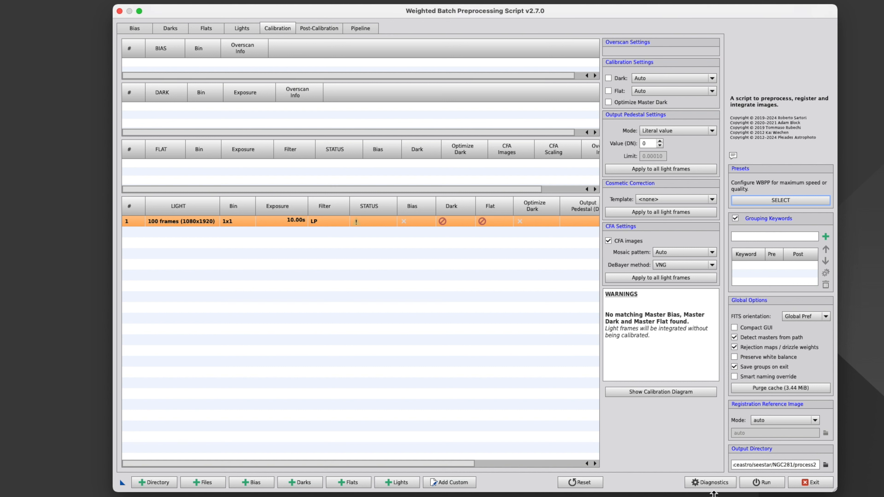
# - Check the script's diagnostic messages and start the batch preprocessing run
pyautogui.click(710, 483)
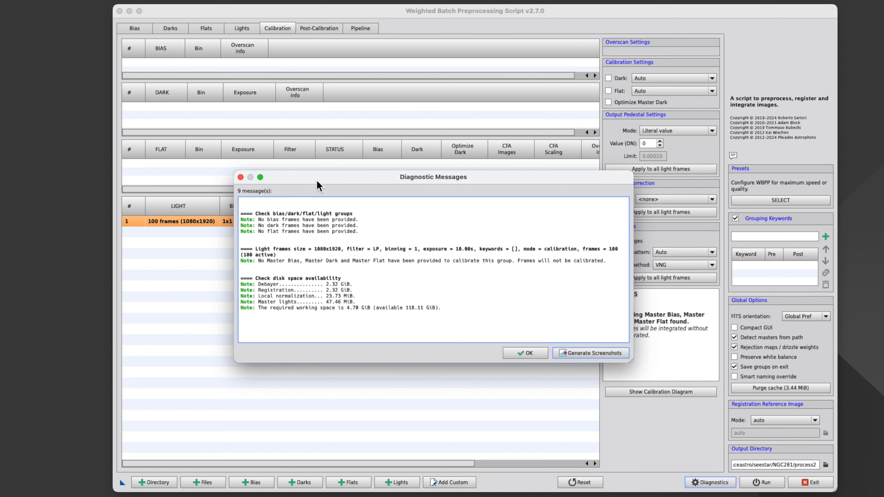
pyautogui.moveTo(317, 181); pyautogui.dragTo(384, 170)
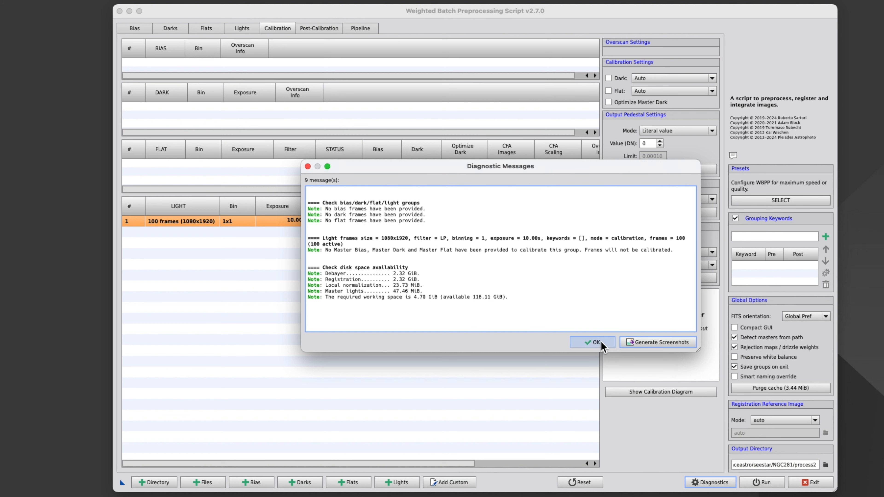
pyautogui.click(589, 342)
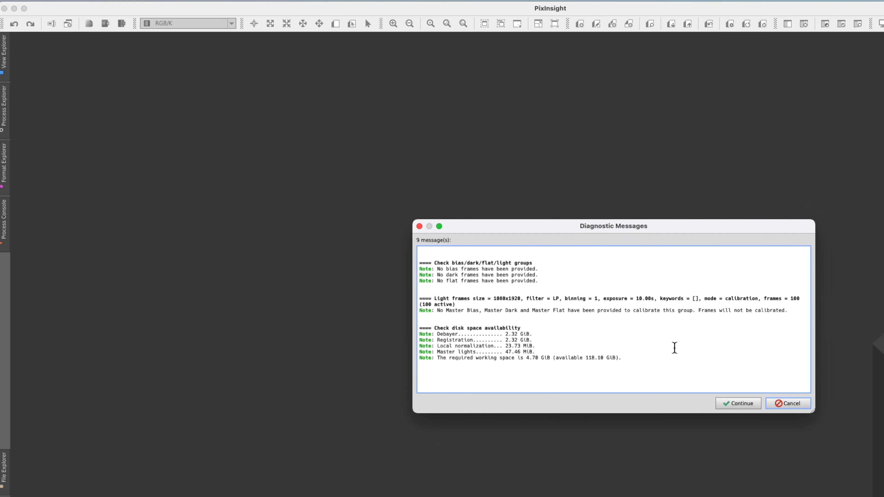
pyautogui.click(739, 406)
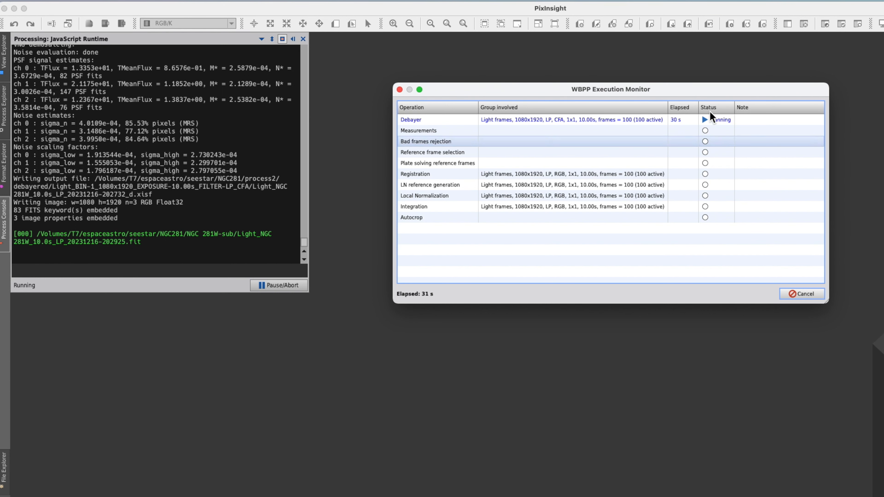
# - Follow the batch run in the WBPP Execution Monitor and close the monitor once all operations have finished
pyautogui.moveTo(666, 95); pyautogui.dragTo(671, 82)
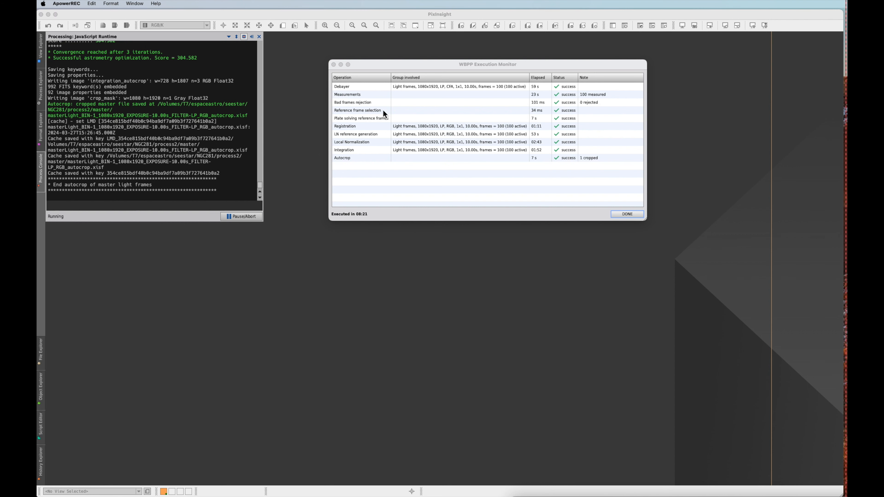
pyautogui.moveTo(403, 68); pyautogui.dragTo(433, 63)
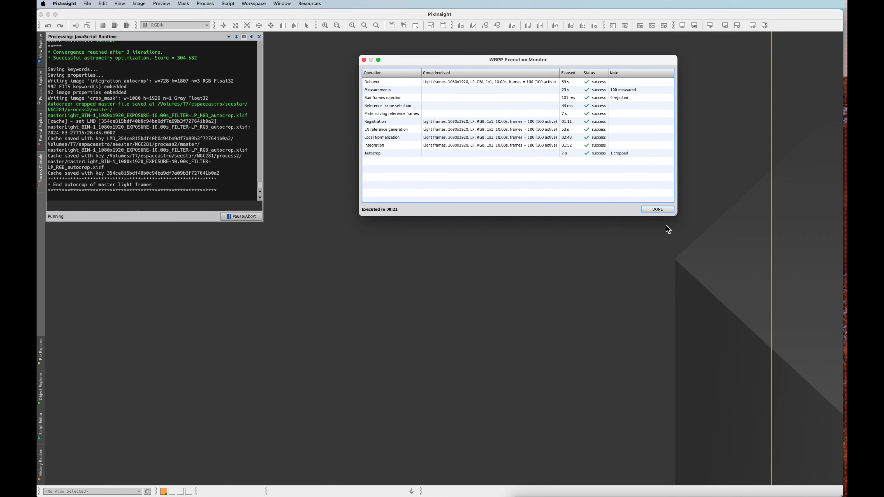
pyautogui.click(659, 209)
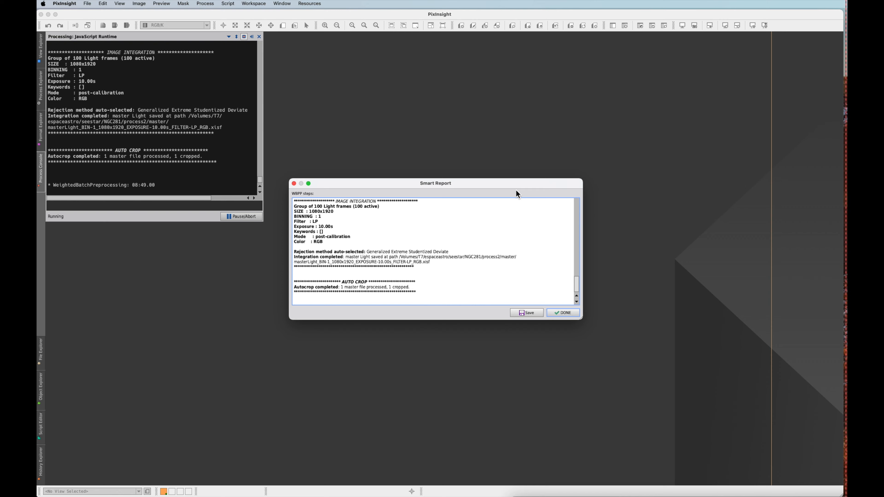
# - Review the image integration and autocrop sections of the Smart Report, close it and exit the preprocessing script
pyautogui.moveTo(494, 185); pyautogui.dragTo(619, 128)
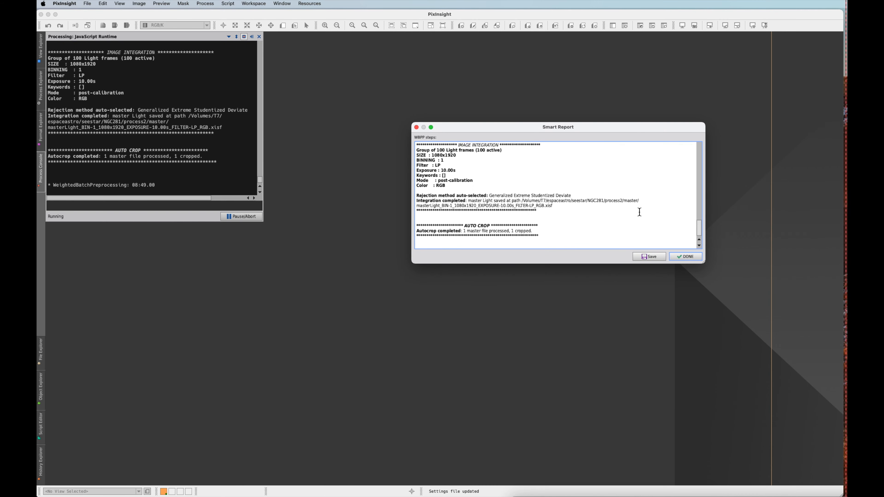
pyautogui.moveTo(701, 232)
pyautogui.mouseDown()
pyautogui.moveTo(704, 152)
pyautogui.moveTo(701, 241)
pyautogui.mouseUp()
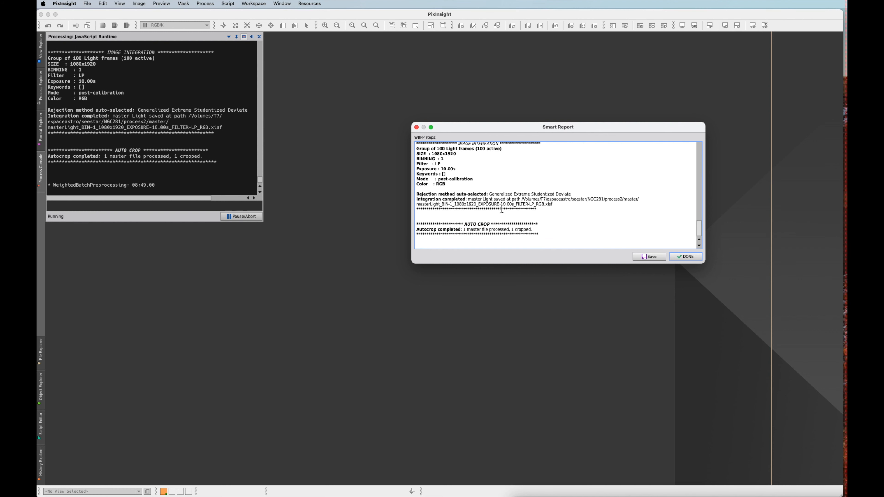
pyautogui.moveTo(528, 128); pyautogui.dragTo(520, 110)
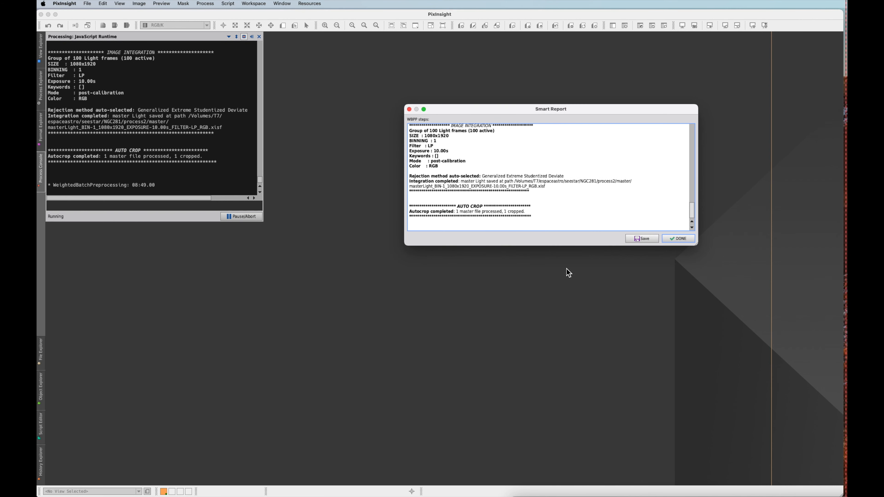
pyautogui.click(679, 239)
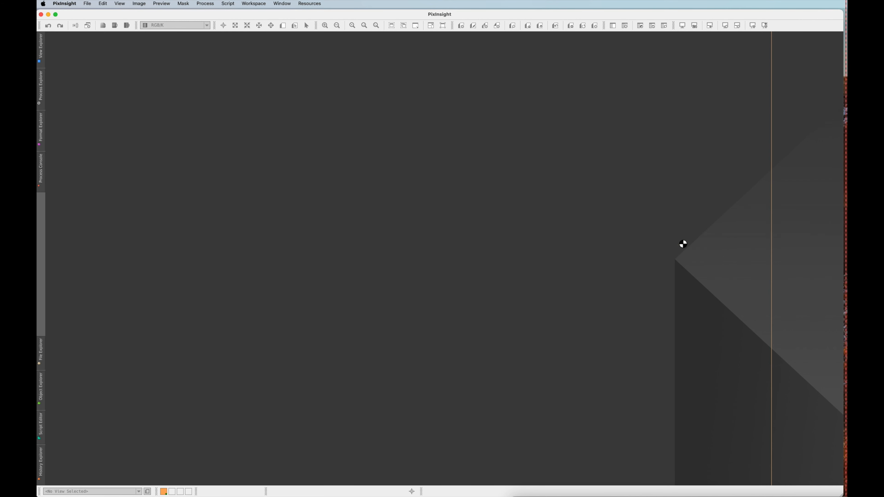
pyautogui.moveTo(809, 100); pyautogui.dragTo(291, 83)
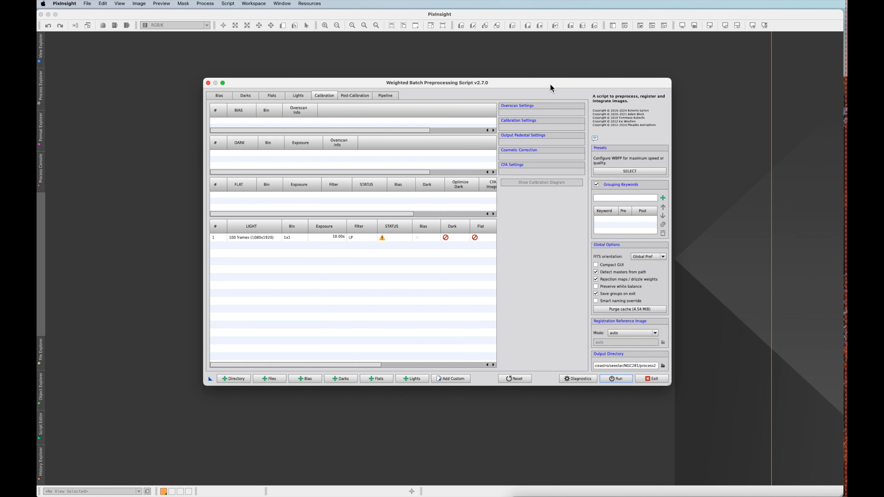
pyautogui.click(653, 379)
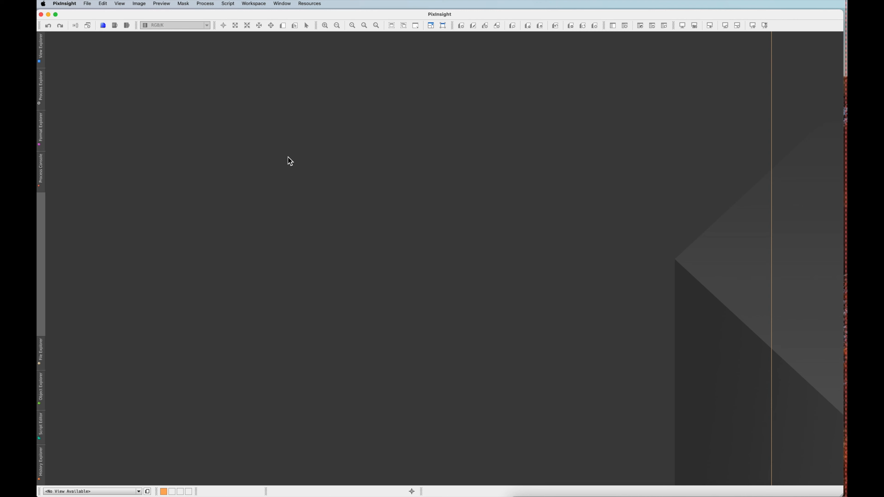
# - Start opening an image file and browse to the process2 folder inside NGC281
pyautogui.click(89, 8)
pyautogui.click(302, 105)
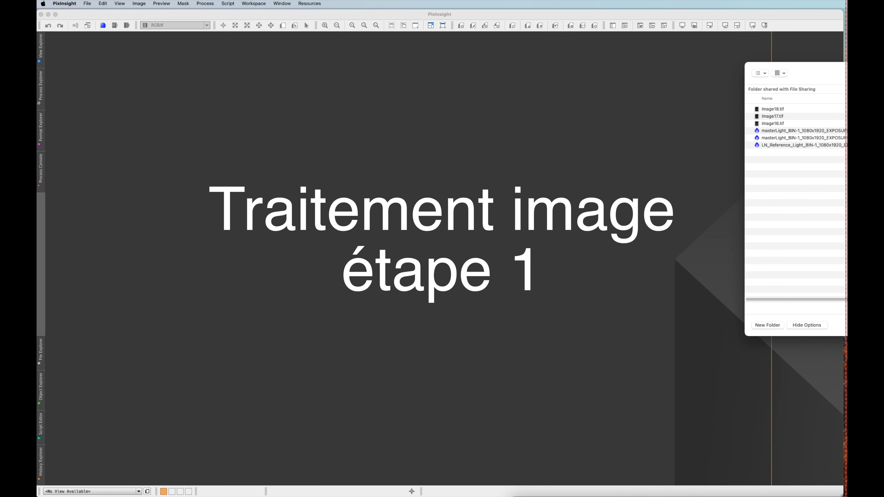
pyautogui.click(599, 88)
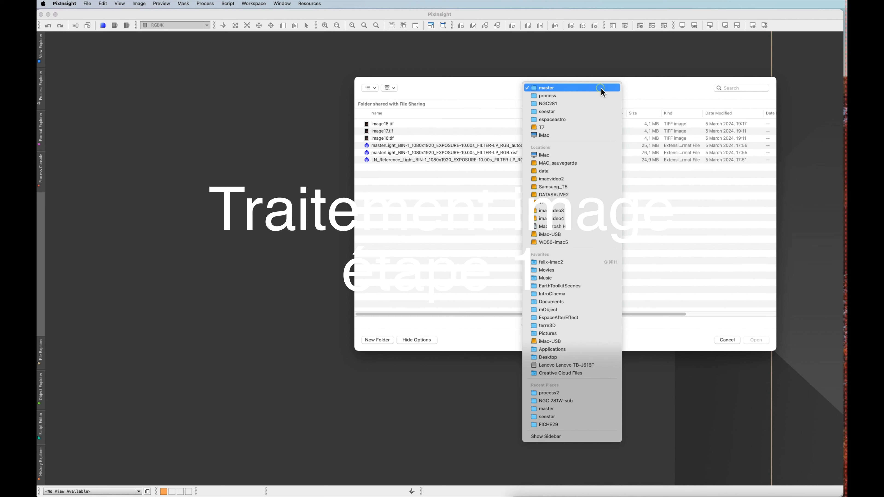
pyautogui.click(554, 105)
pyautogui.doubleClick(376, 124)
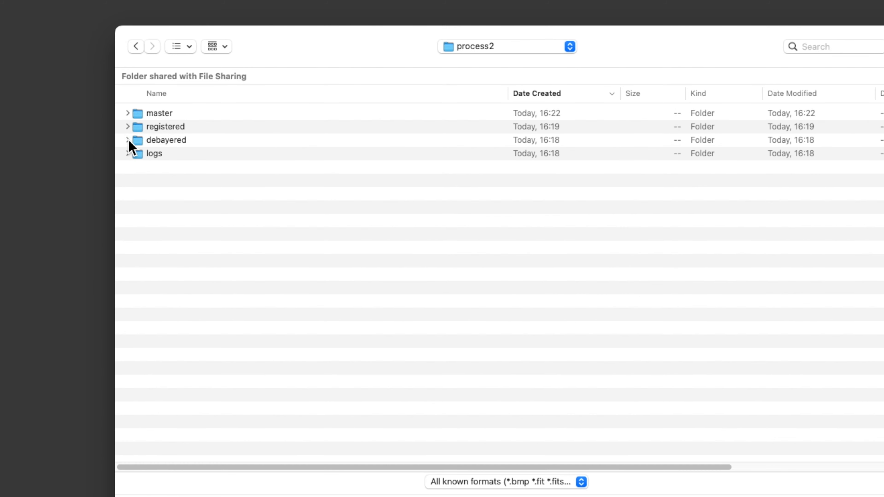
# - Examine the contents of the registered folder in process2 and collapse it again
pyautogui.click(128, 127)
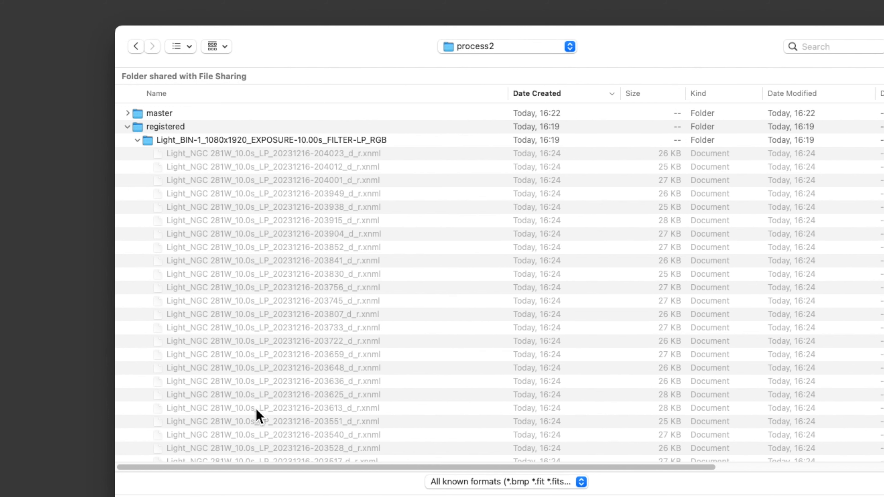
pyautogui.click(137, 140)
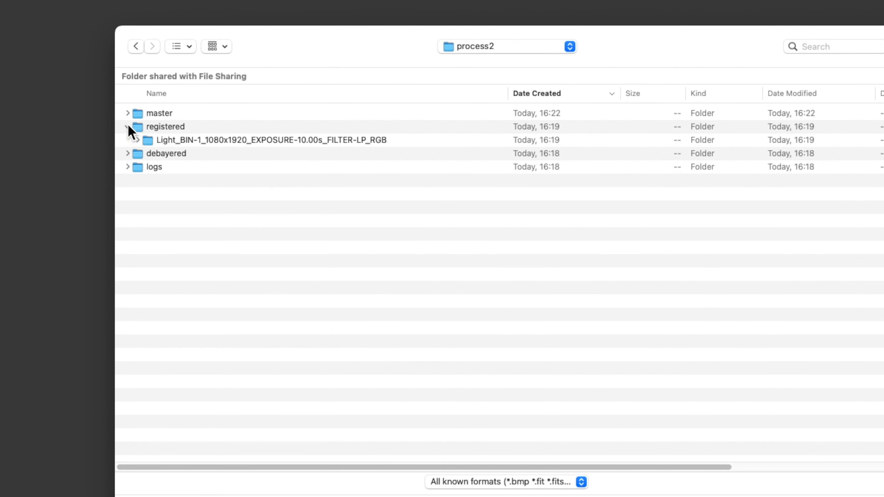
pyautogui.click(127, 127)
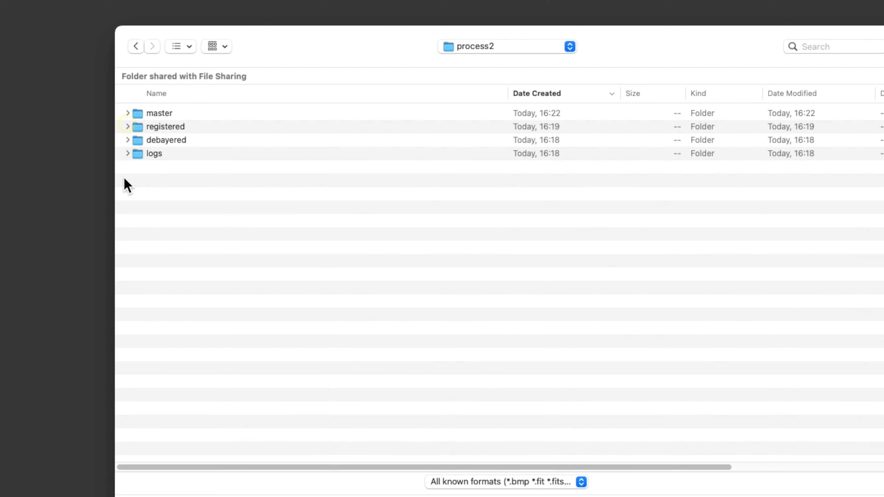
# - Open masterLight_BIN-1_1080x1920_EXPOSURE-10.00s_FILTER-LP_RGB_autocrop.xisf from the master folder
pyautogui.click(127, 114)
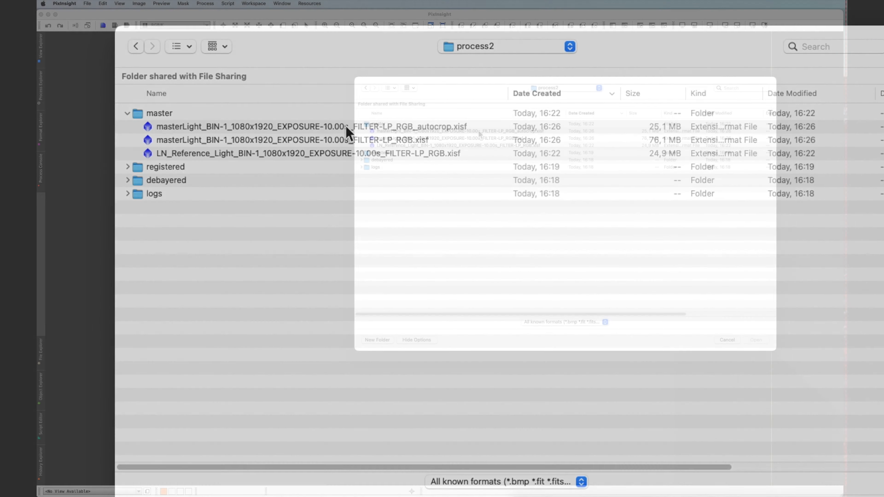
pyautogui.click(390, 127)
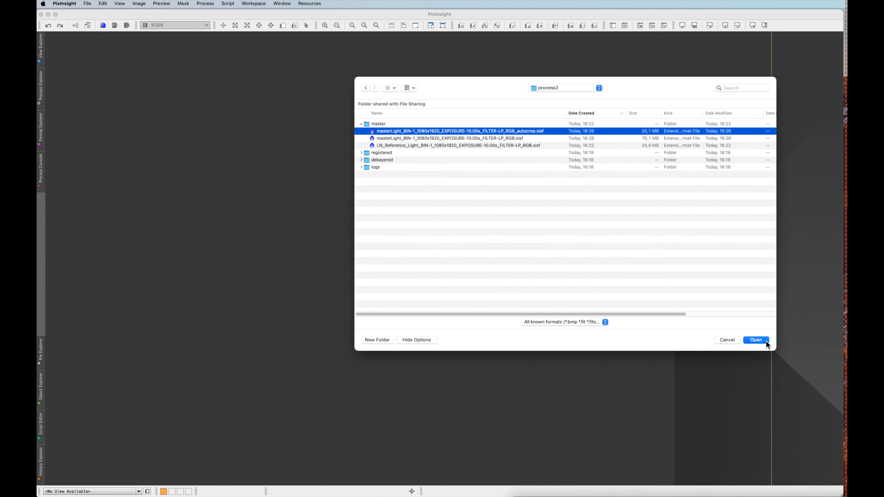
pyautogui.click(767, 343)
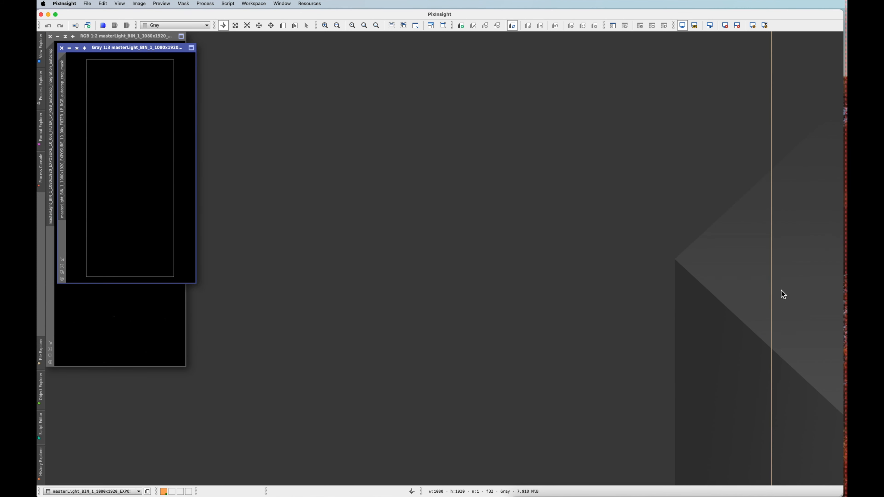
# - Arrange the RGB autocropped master and the gray crop mask side by side in the workspace
pyautogui.moveTo(129, 48); pyautogui.dragTo(453, 52)
pyautogui.moveTo(123, 38); pyautogui.dragTo(298, 49)
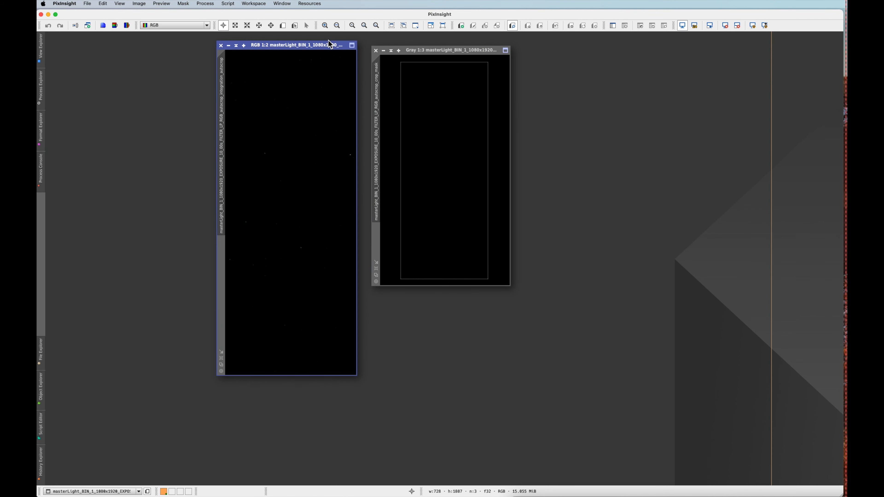
pyautogui.moveTo(436, 51); pyautogui.dragTo(430, 46)
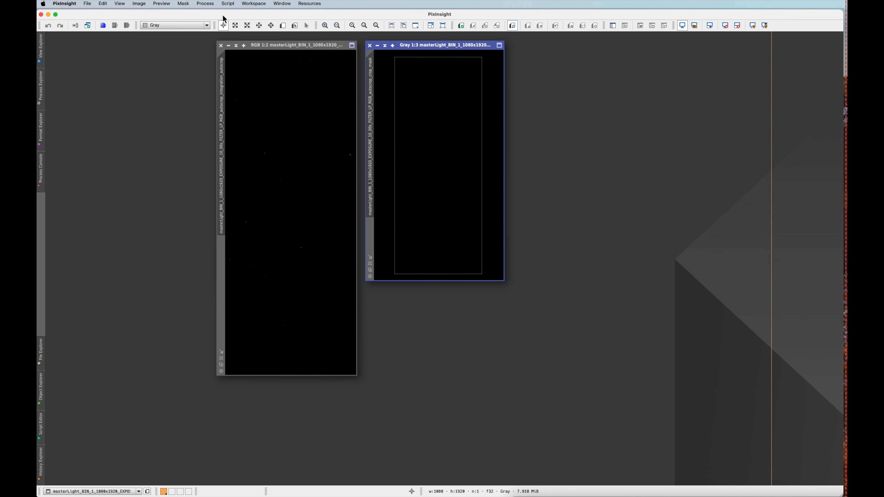
# - Open the ScreenTransferFunction process and place its window beside the two images
pyautogui.click(205, 3)
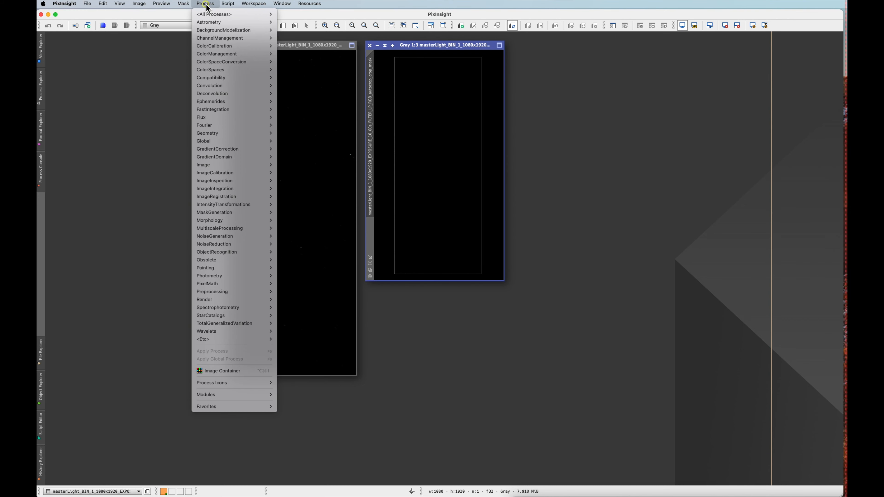
pyautogui.moveTo(210, 16)
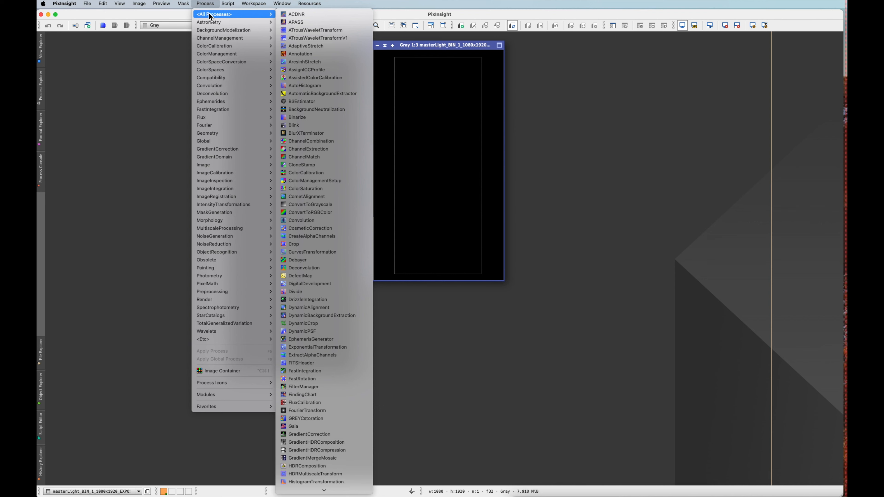
pyautogui.scroll(-10, 311, 254)
pyautogui.scroll(1, 313, 255)
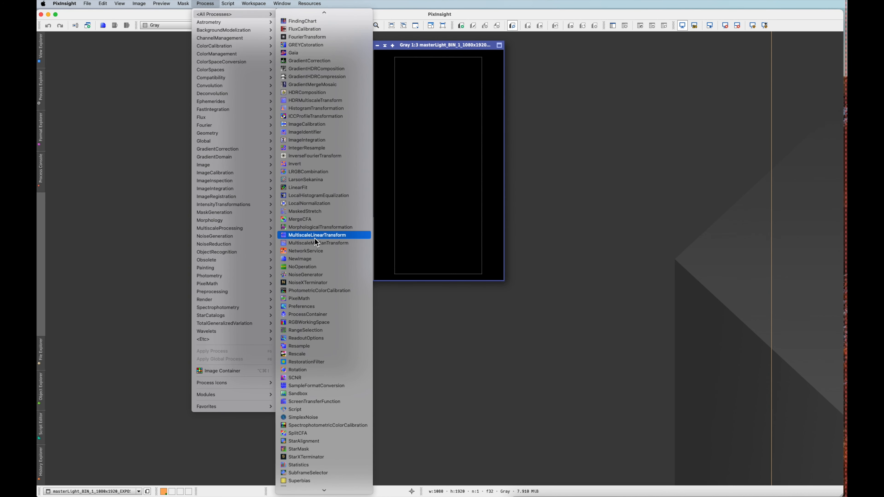
pyautogui.scroll(-1, 317, 243)
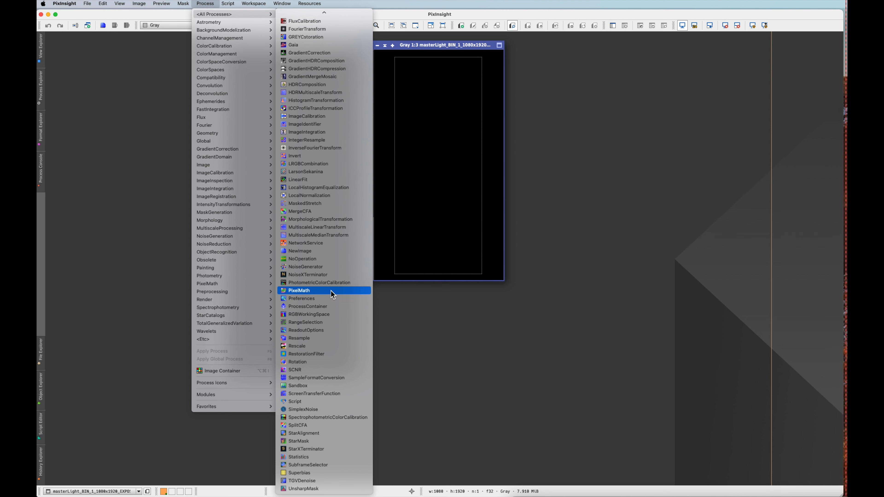
pyautogui.click(314, 394)
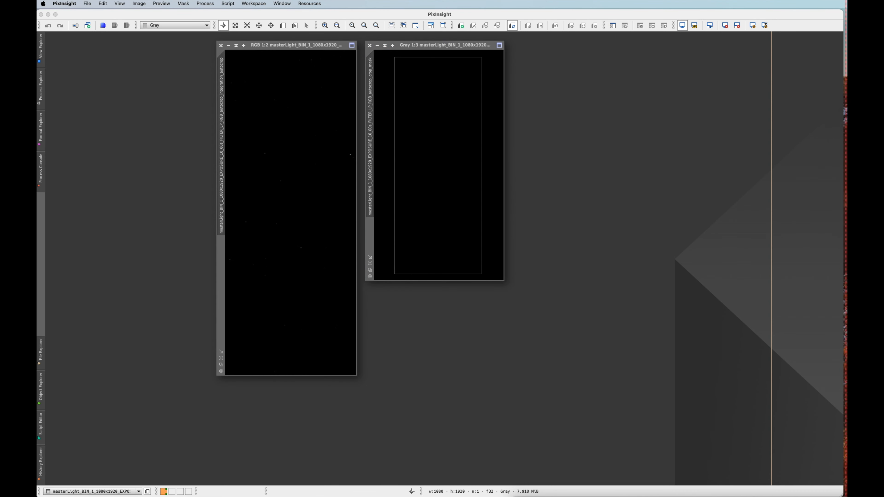
pyautogui.moveTo(811, 72); pyautogui.dragTo(645, 67)
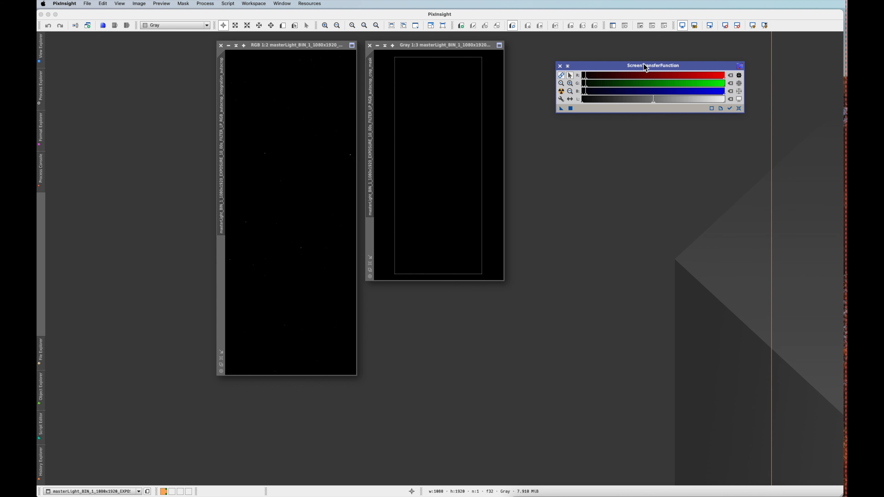
pyautogui.moveTo(645, 67); pyautogui.dragTo(638, 65)
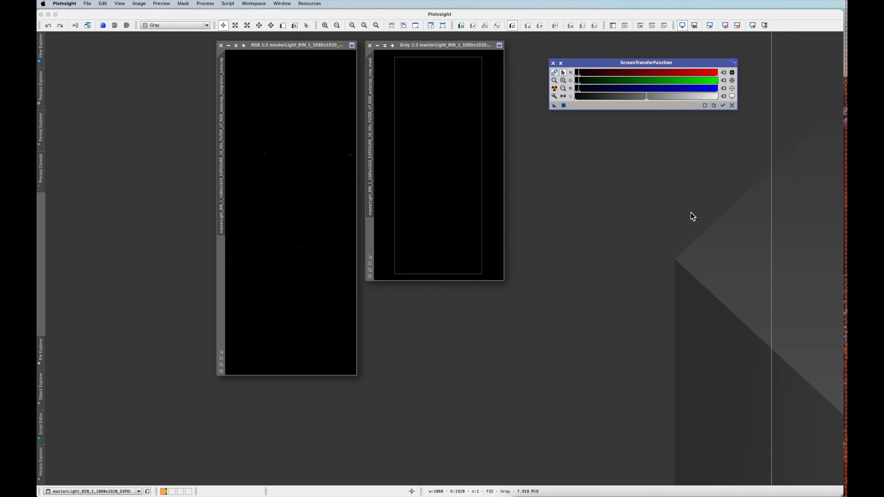
# - Apply a linked auto stretch to the RGB autocropped master with ScreenTransferFunction
pyautogui.click(292, 46)
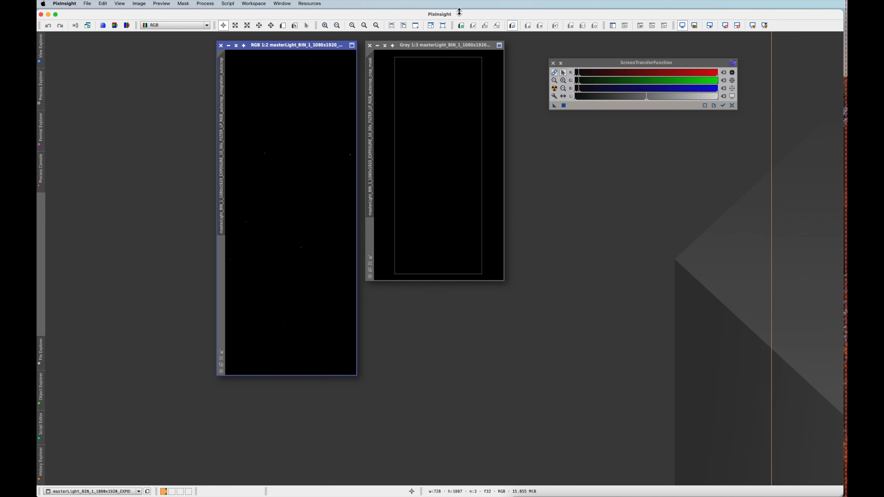
pyautogui.click(631, 66)
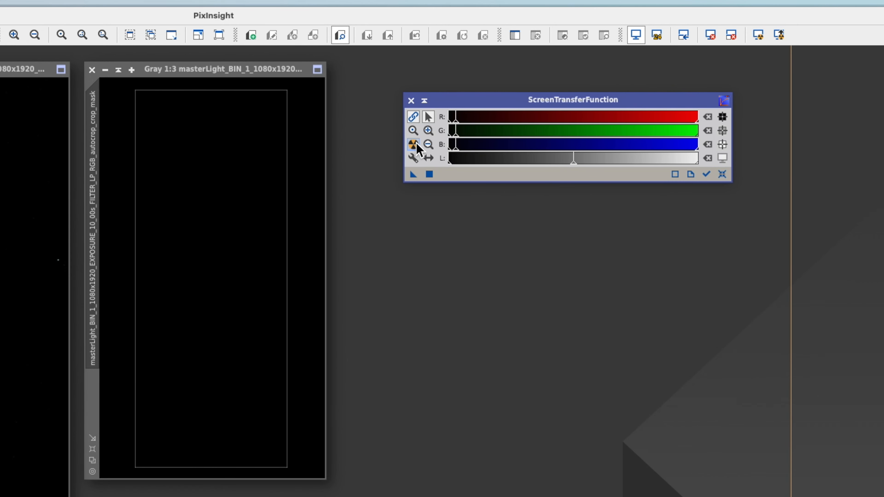
pyautogui.click(414, 145)
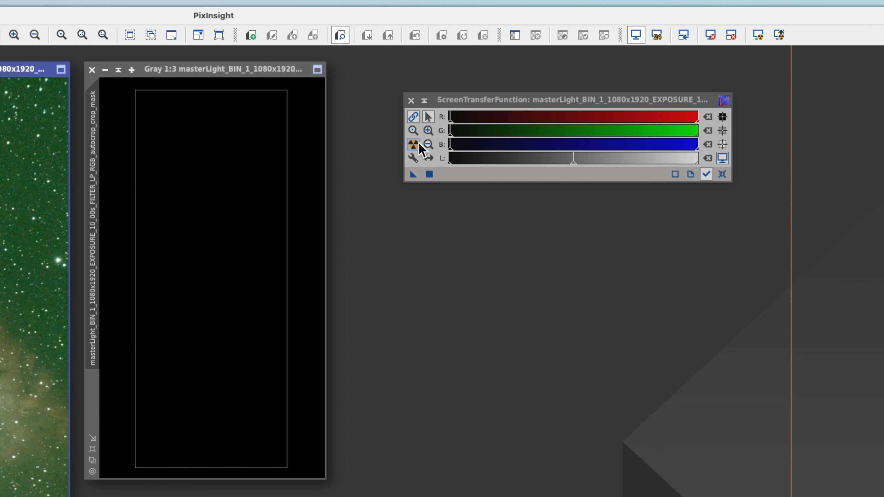
# - Space out the RGB master, crop mask and ScreenTransferFunction windows, leaving the RGB master active
pyautogui.moveTo(501, 100); pyautogui.dragTo(515, 121)
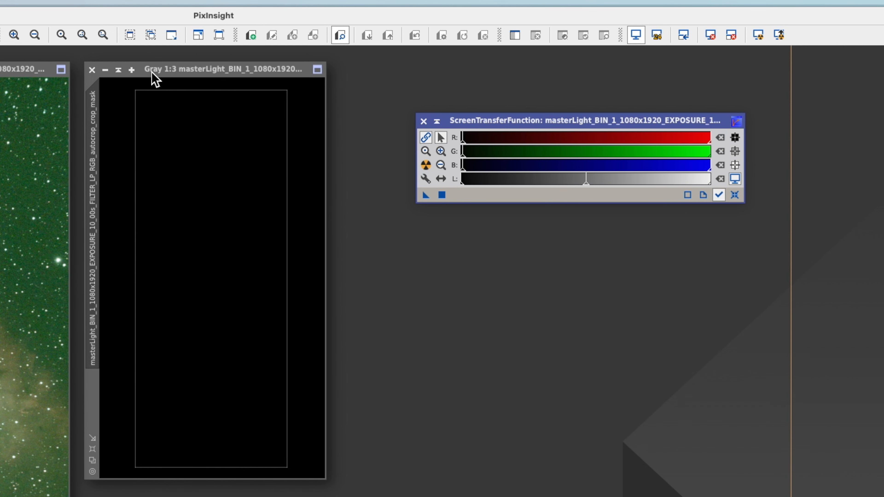
pyautogui.moveTo(154, 70); pyautogui.dragTo(193, 72)
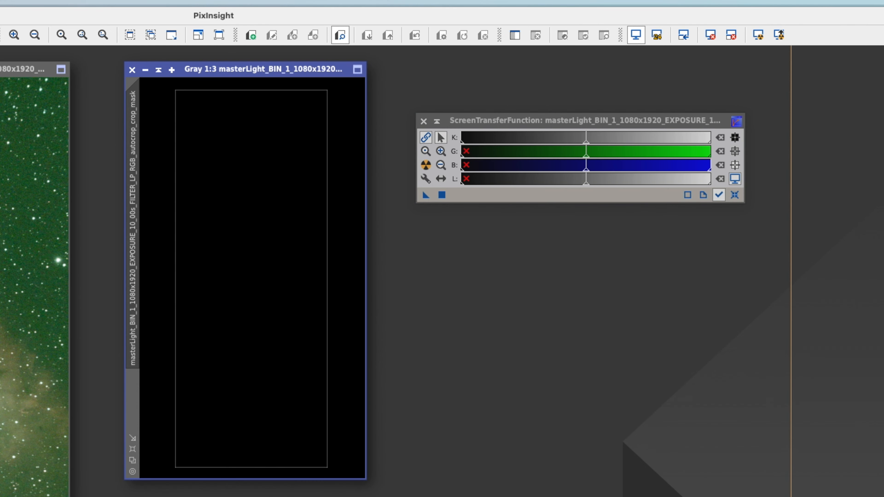
pyautogui.moveTo(512, 122); pyautogui.dragTo(506, 123)
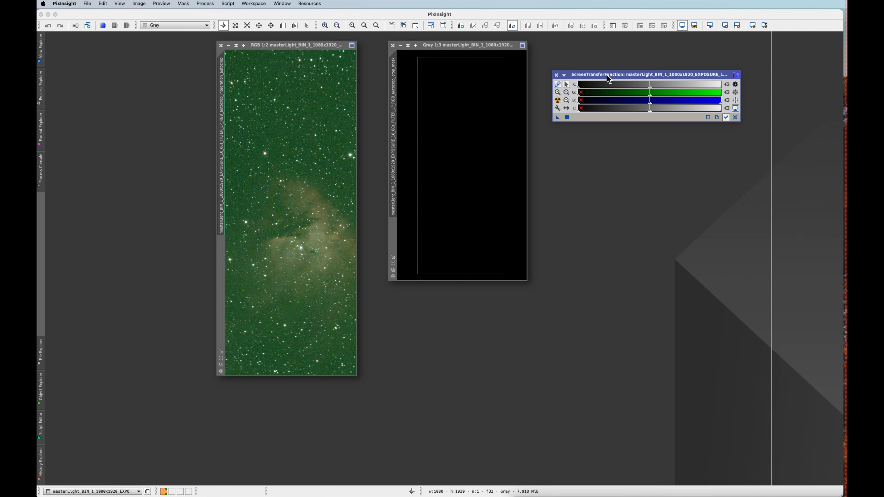
pyautogui.moveTo(622, 78); pyautogui.dragTo(656, 68)
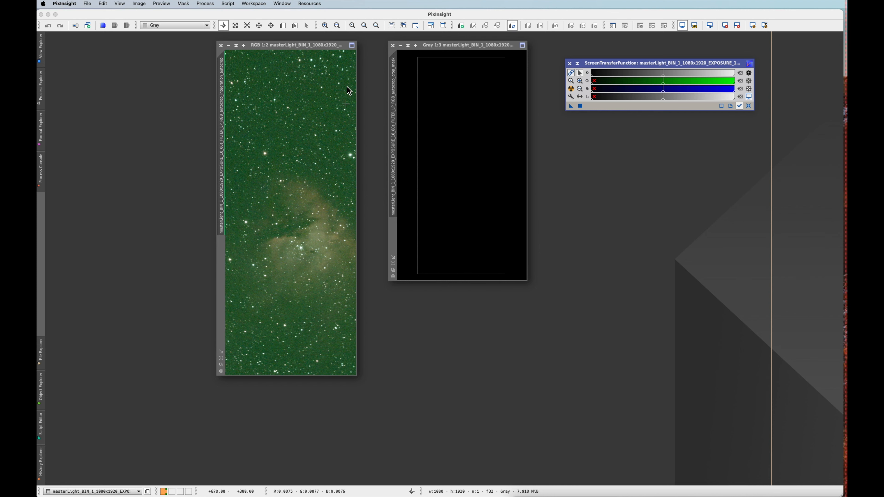
pyautogui.moveTo(287, 48); pyautogui.dragTo(254, 55)
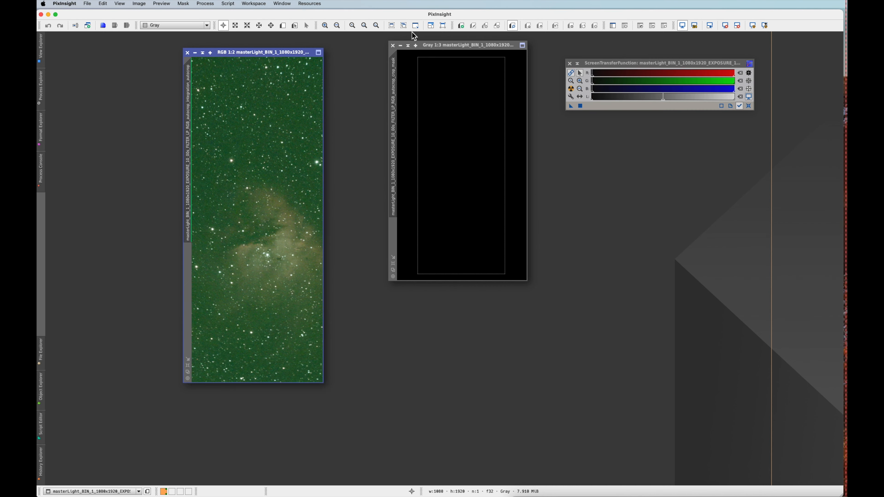
# - Move the gray crop mask beside the RGB autocropped master and apply an auto stretch to it with ScreenTransferFunction
pyautogui.moveTo(451, 49); pyautogui.dragTo(406, 57)
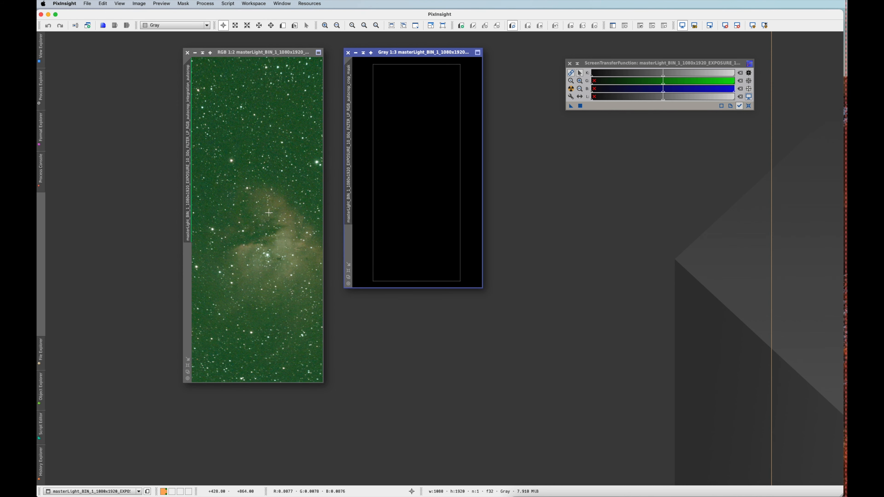
pyautogui.moveTo(411, 53); pyautogui.dragTo(424, 73)
pyautogui.click(570, 89)
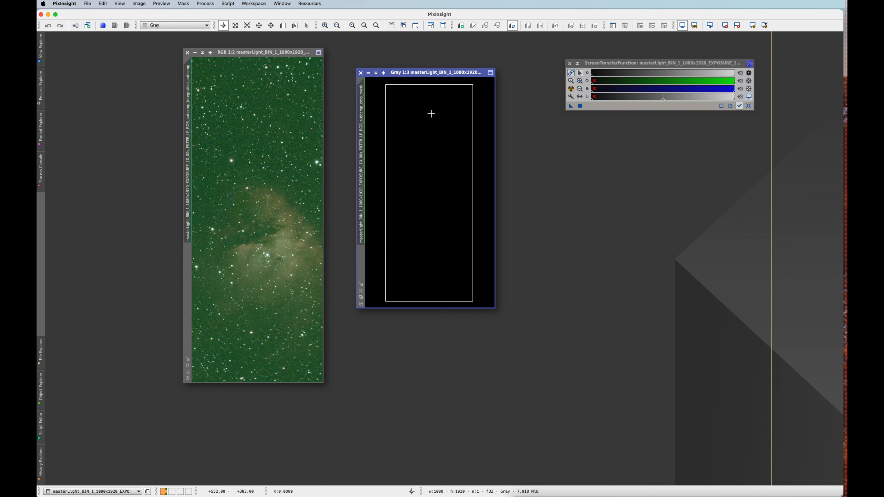
# - Close the gray crop mask image, keeping the RGB autocropped master open
pyautogui.click(428, 72)
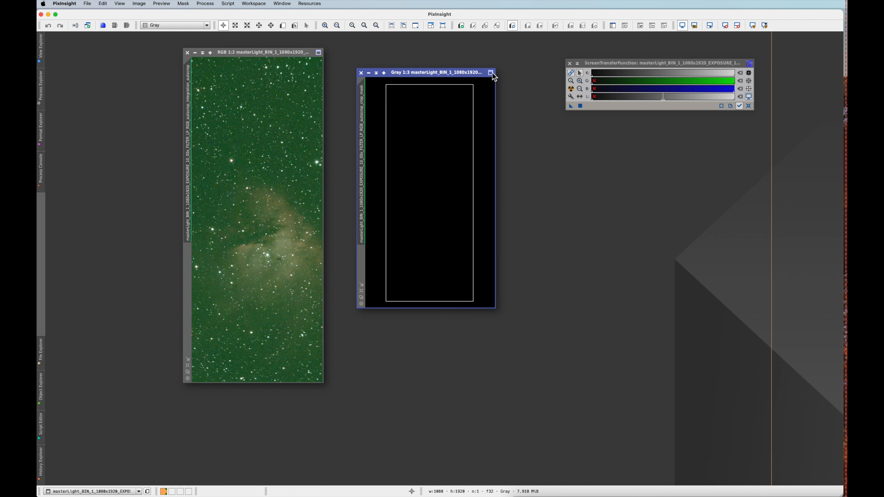
pyautogui.click(491, 72)
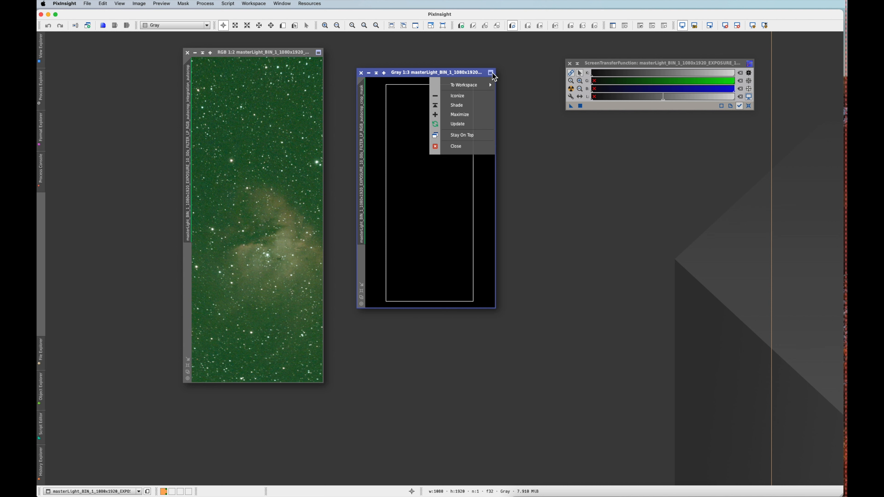
pyautogui.click(461, 146)
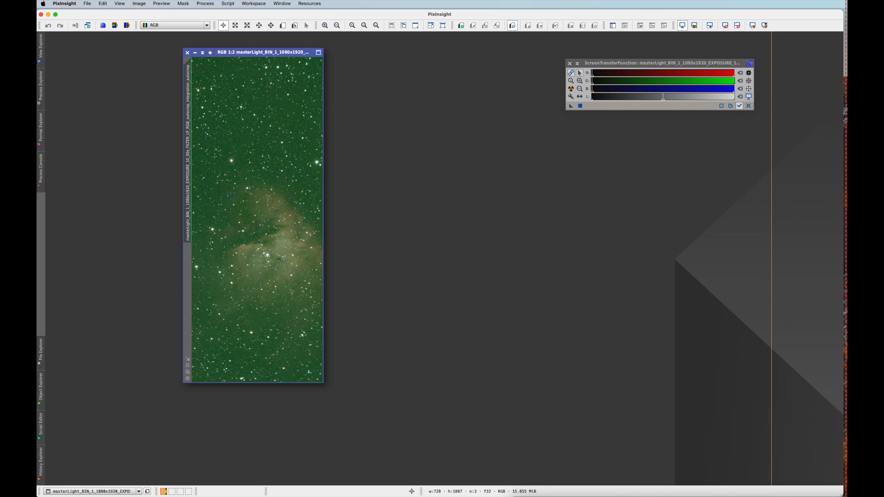
# - Reposition and widen the RGB autocropped master's window, and shift the ScreenTransferFunction window slightly
pyautogui.moveTo(271, 54); pyautogui.dragTo(313, 65)
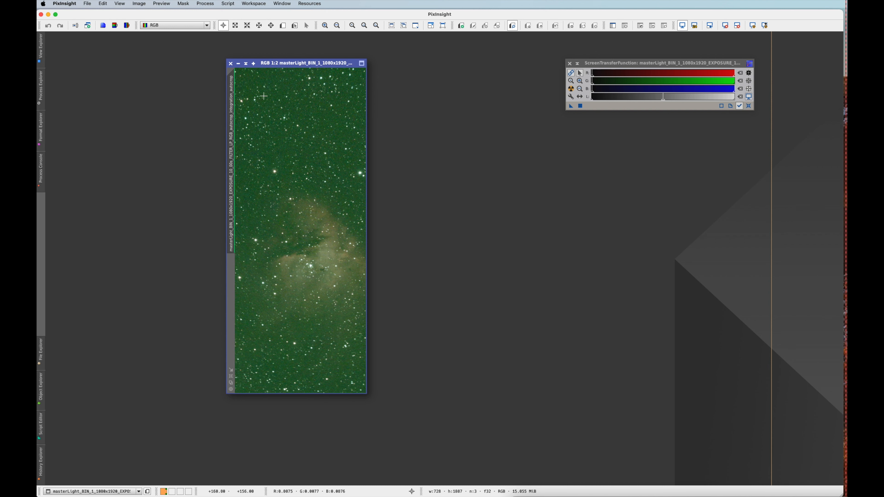
pyautogui.moveTo(367, 141); pyautogui.dragTo(421, 151)
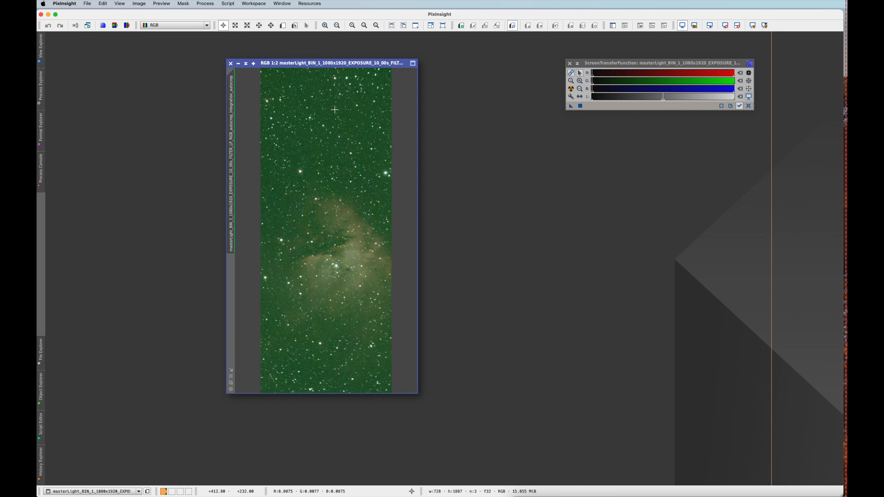
pyautogui.moveTo(344, 62); pyautogui.dragTo(332, 63)
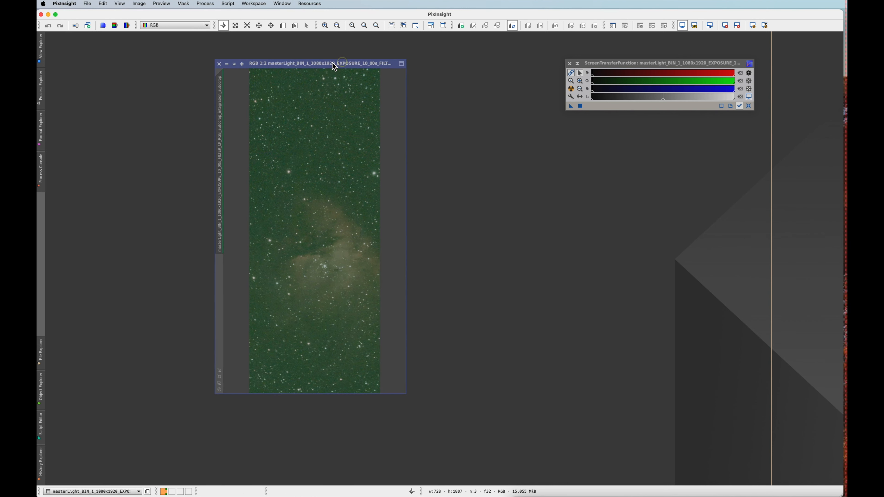
pyautogui.moveTo(617, 66); pyautogui.dragTo(602, 64)
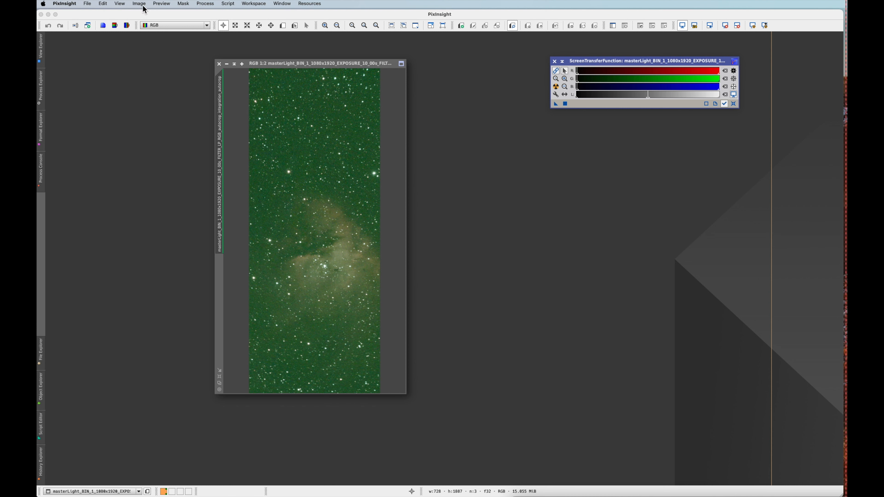
# - Open masterLight_BIN-1_1080x1920_EXPOSURE-10.00s_FILTER-LP_RGB.xisf from the master folder
pyautogui.click(87, 4)
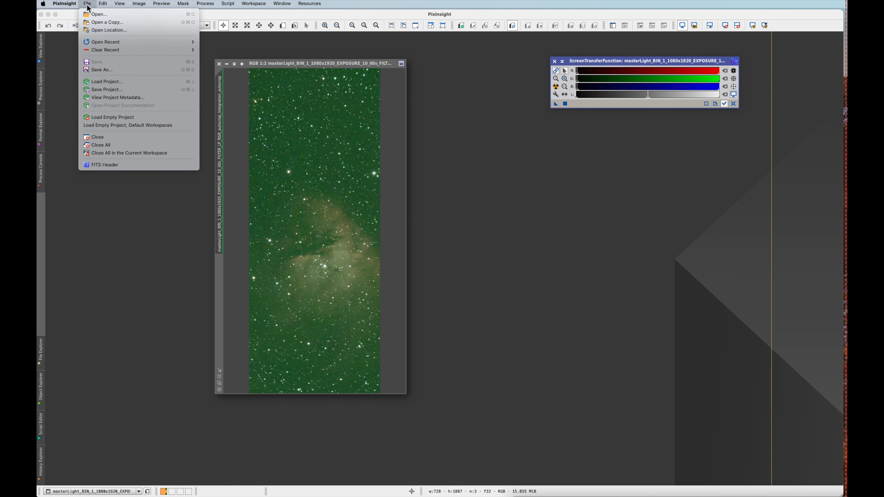
pyautogui.click(94, 15)
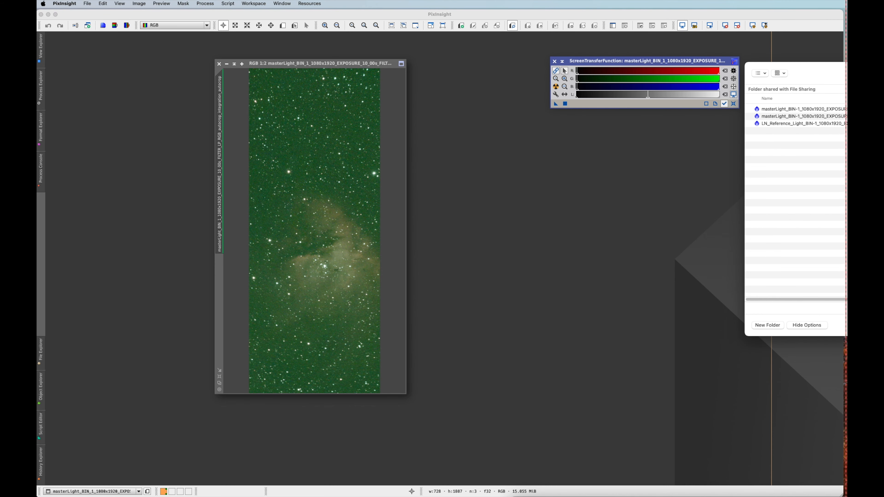
pyautogui.click(804, 116)
pyautogui.moveTo(800, 75); pyautogui.dragTo(552, 152)
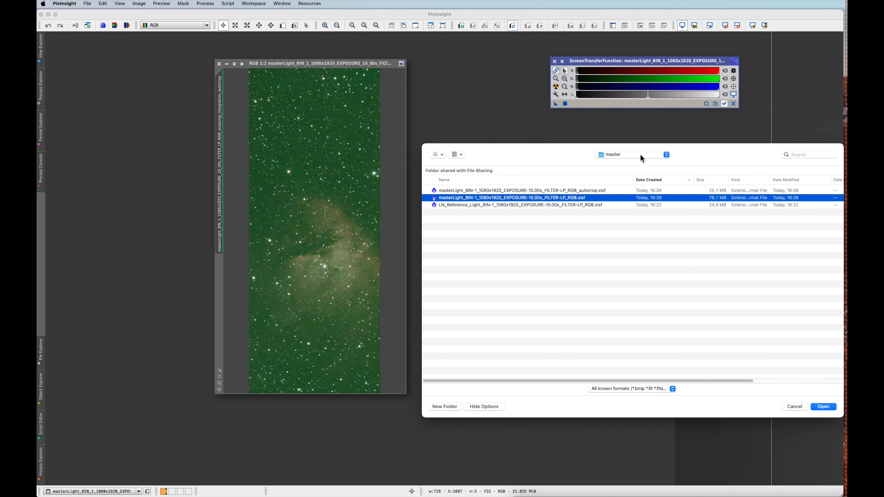
pyautogui.click(824, 407)
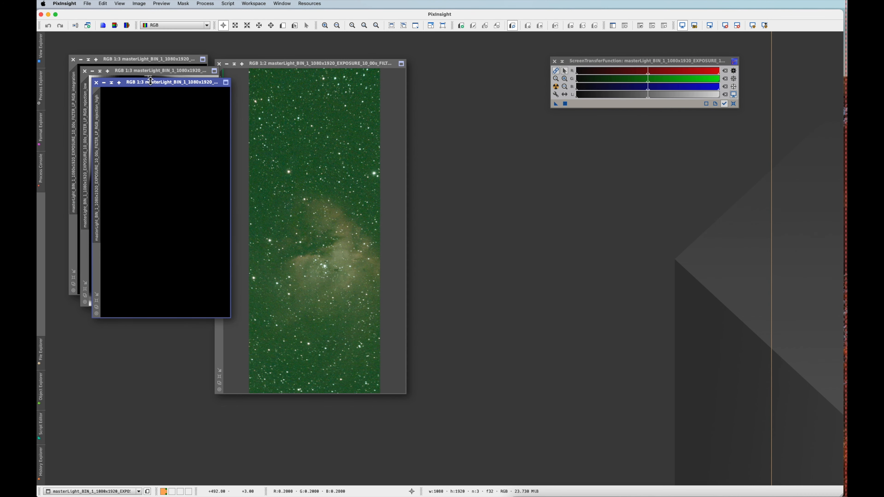
# - Separate the rejection_low and rejection_high maps from the opened master and close both of them
pyautogui.moveTo(109, 83); pyautogui.dragTo(633, 160)
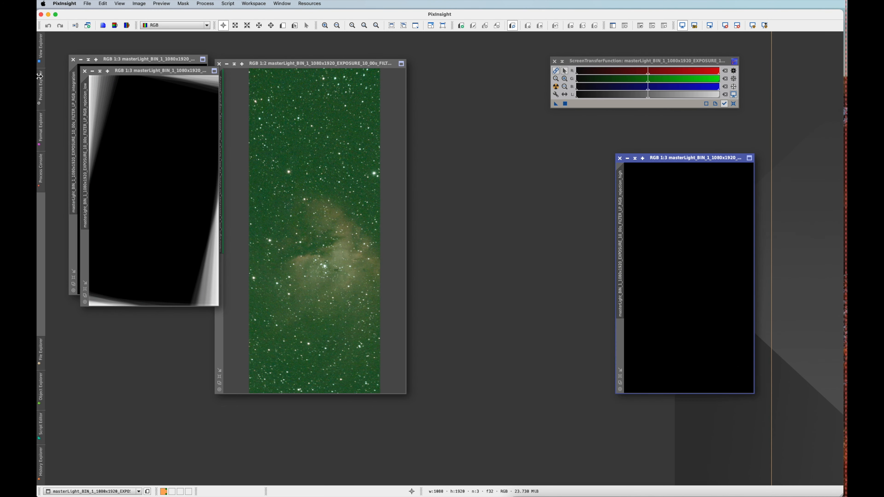
pyautogui.moveTo(154, 71); pyautogui.dragTo(537, 159)
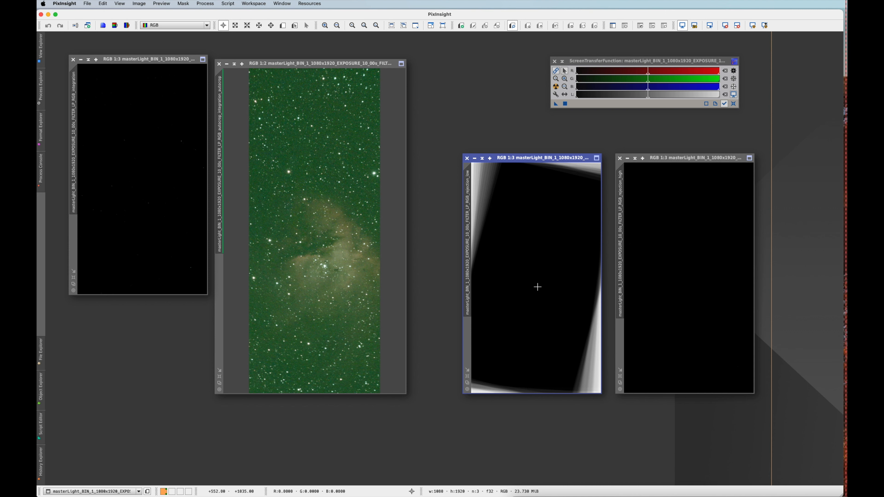
pyautogui.click(597, 158)
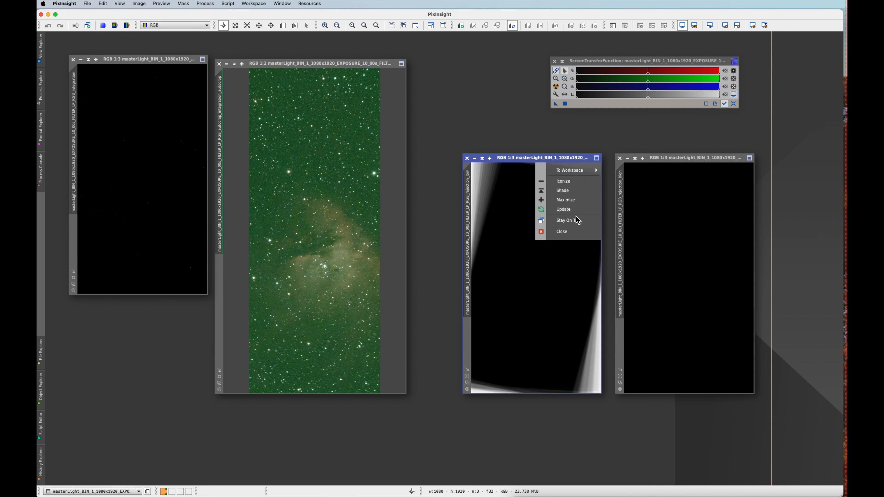
pyautogui.click(572, 233)
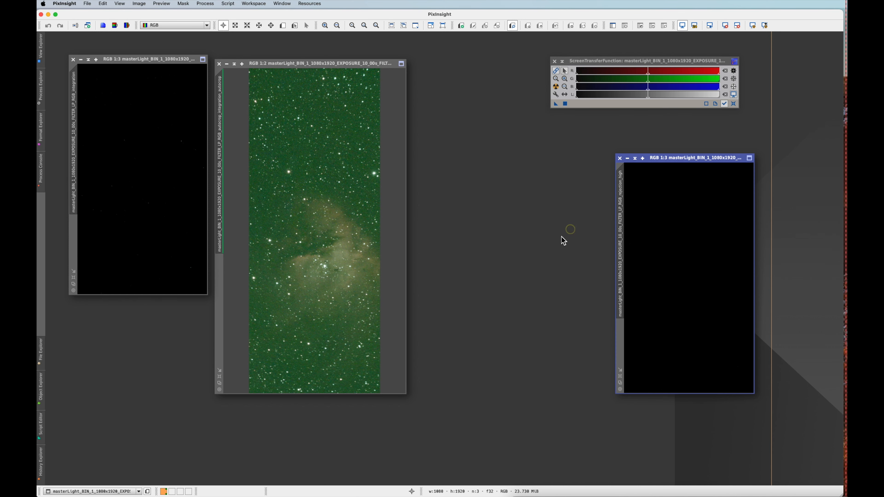
pyautogui.click(750, 158)
pyautogui.click(716, 232)
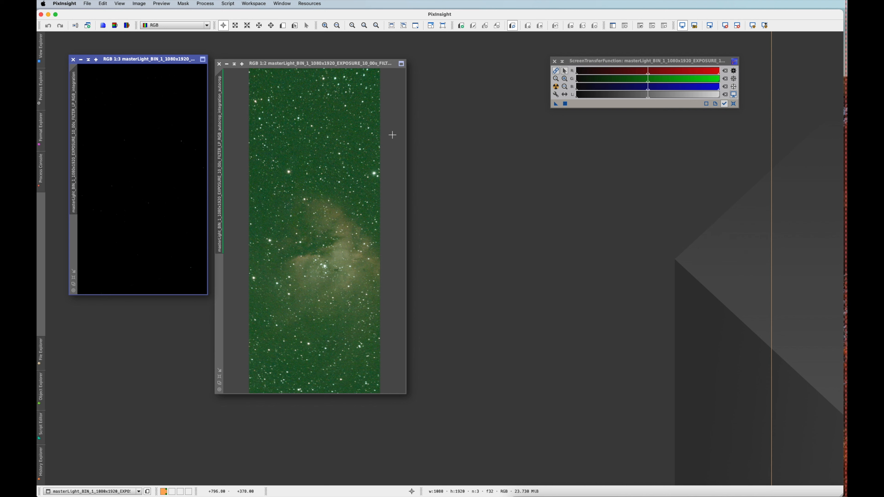
# - Place the uncropped integration master in an enlarged window beside the autocropped one and apply a linked auto stretch to it
pyautogui.moveTo(132, 59); pyautogui.dragTo(467, 58)
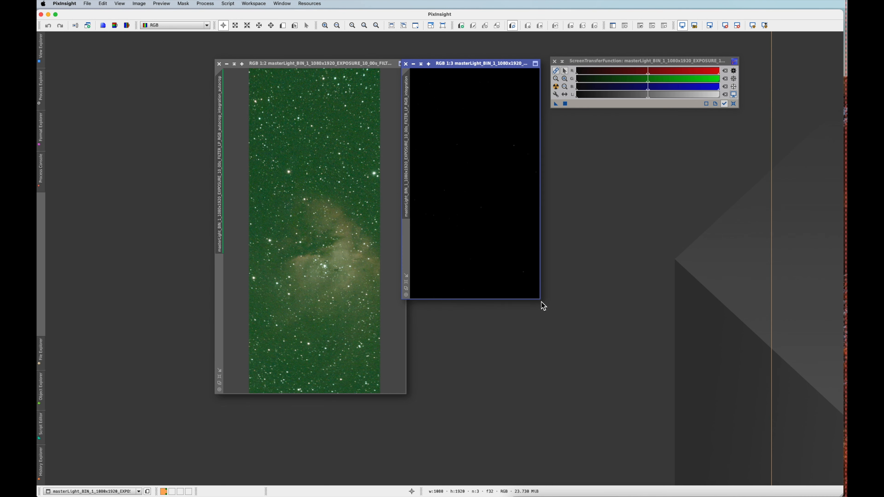
pyautogui.moveTo(542, 302); pyautogui.dragTo(620, 394)
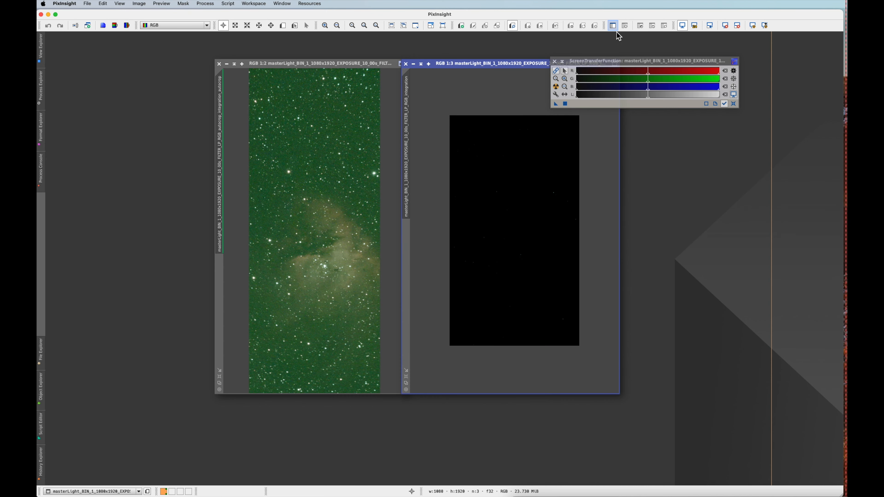
pyautogui.moveTo(633, 63); pyautogui.dragTo(714, 45)
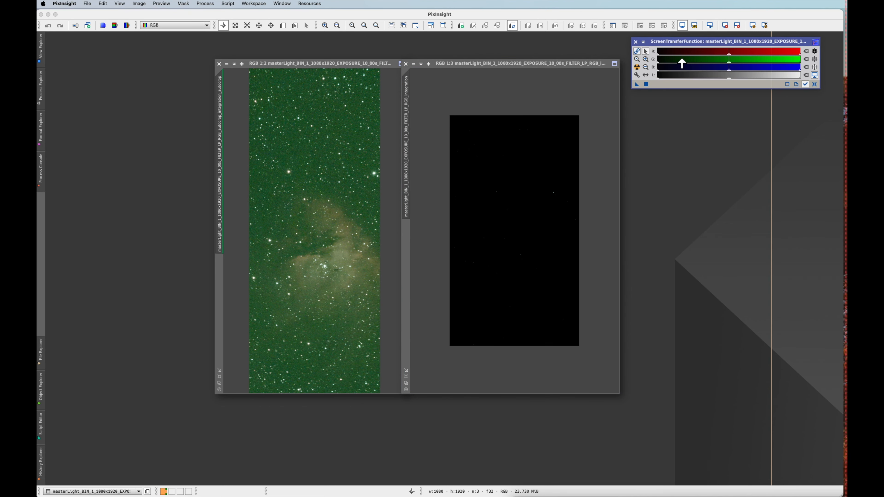
pyautogui.click(638, 68)
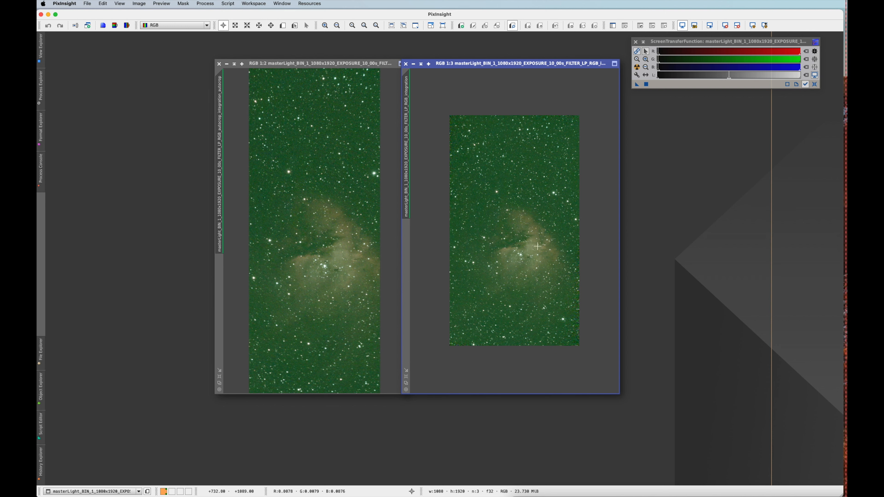
# - Show the uncropped master at 1:2 zoom and arrange it side by side with the autocropped master for comparison
pyautogui.click(406, 376)
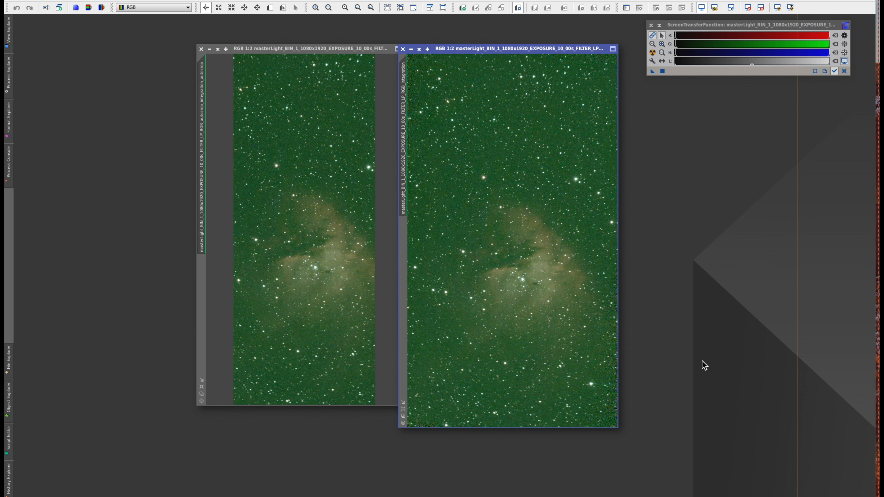
pyautogui.moveTo(340, 49); pyautogui.dragTo(249, 58)
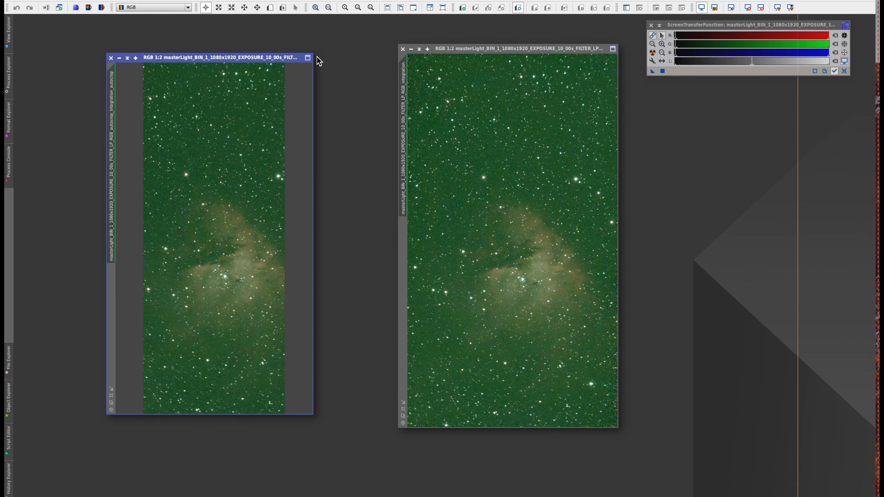
pyautogui.moveTo(497, 50); pyautogui.dragTo(439, 51)
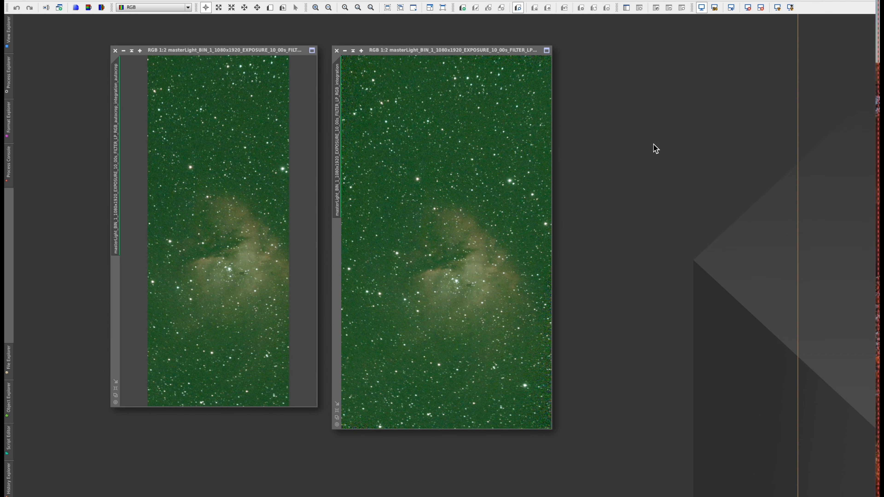
pyautogui.click(451, 50)
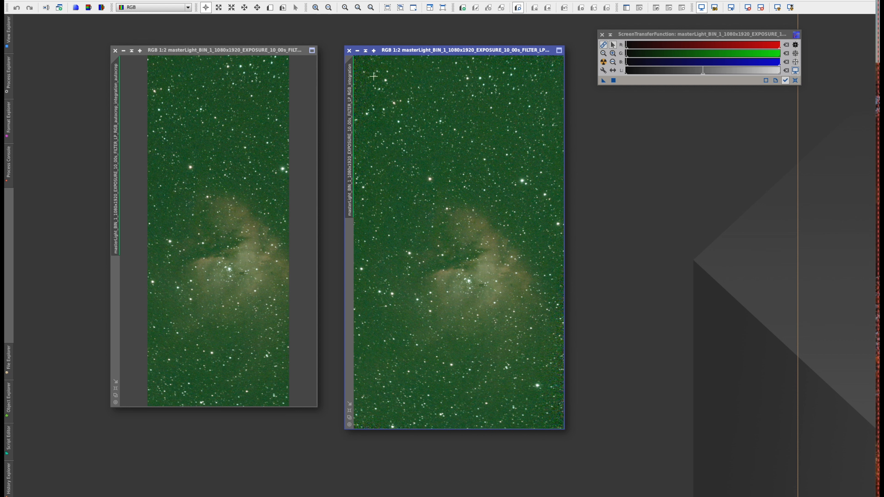
# - Close the autocropped master and reposition the remaining uncropped integration master in the workspace
pyautogui.rightClick(311, 51)
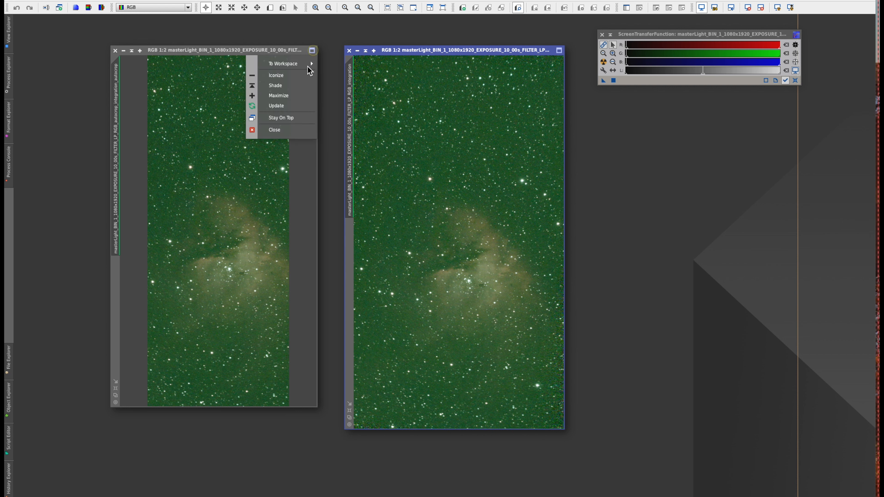
pyautogui.click(276, 130)
pyautogui.moveTo(471, 54); pyautogui.dragTo(350, 38)
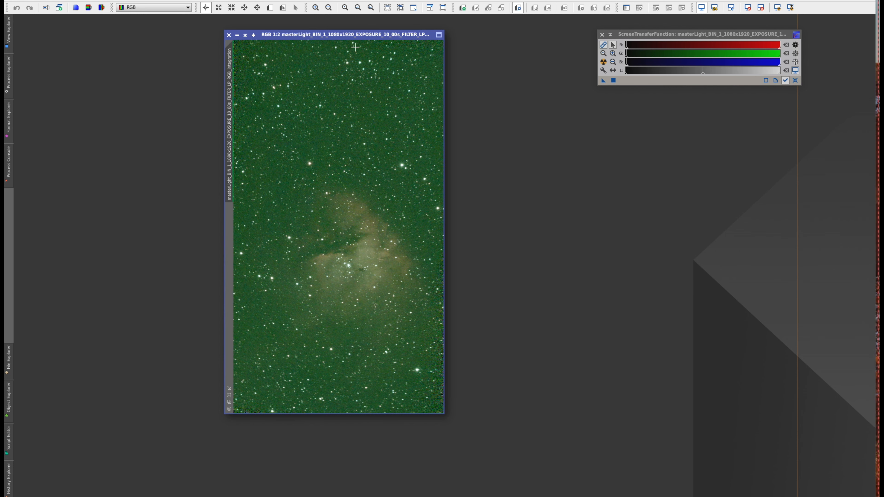
pyautogui.moveTo(359, 35); pyautogui.dragTo(316, 46)
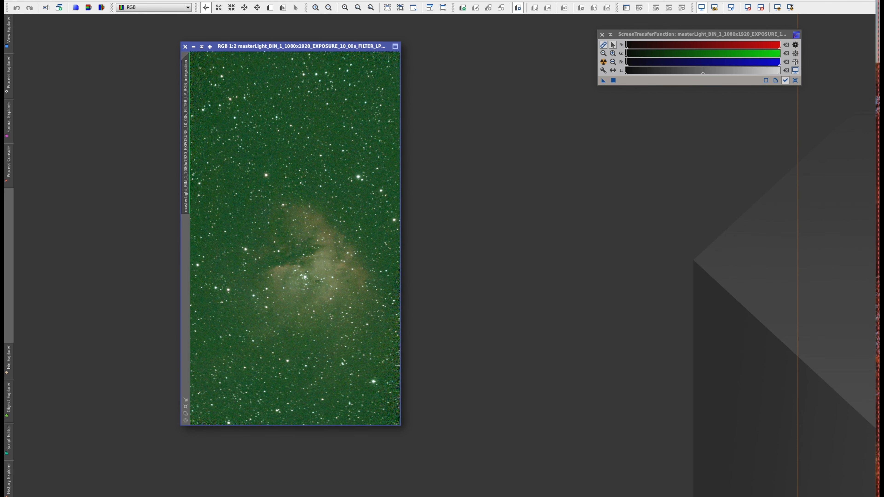
# - Open the DynamicCrop process and place its window beside the uncropped integration master
pyautogui.click(183, 0)
pyautogui.moveTo(200, 0)
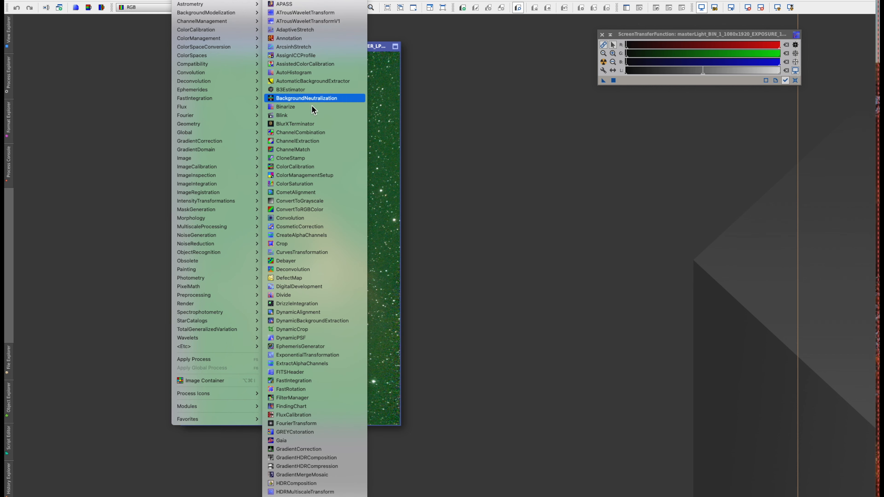
pyautogui.scroll(-6, 315, 260)
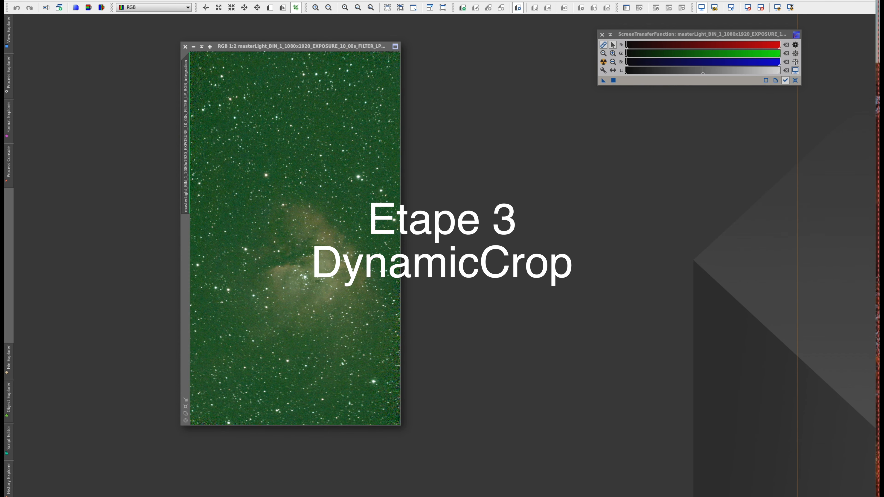
pyautogui.moveTo(465, 152); pyautogui.dragTo(531, 122)
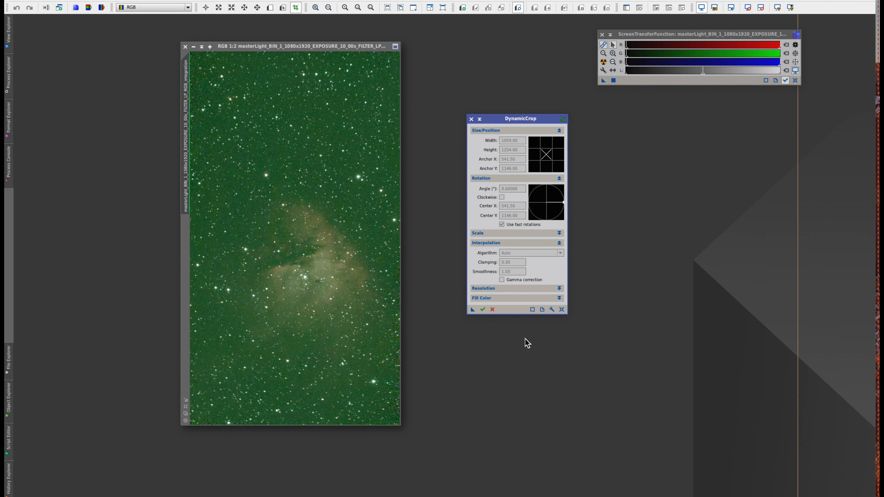
# - Reset DynamicCrop to start a full-frame crop on the integration master, and move its window clear of the image
pyautogui.click(562, 310)
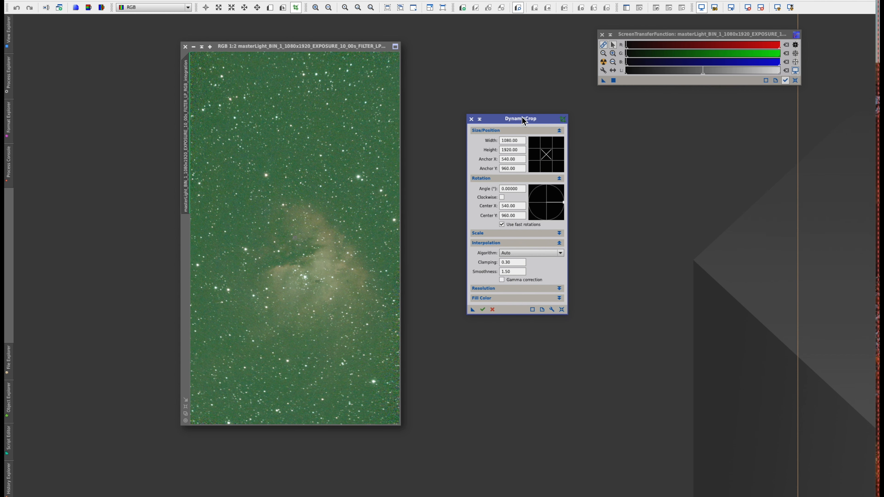
pyautogui.moveTo(523, 118); pyautogui.dragTo(533, 110)
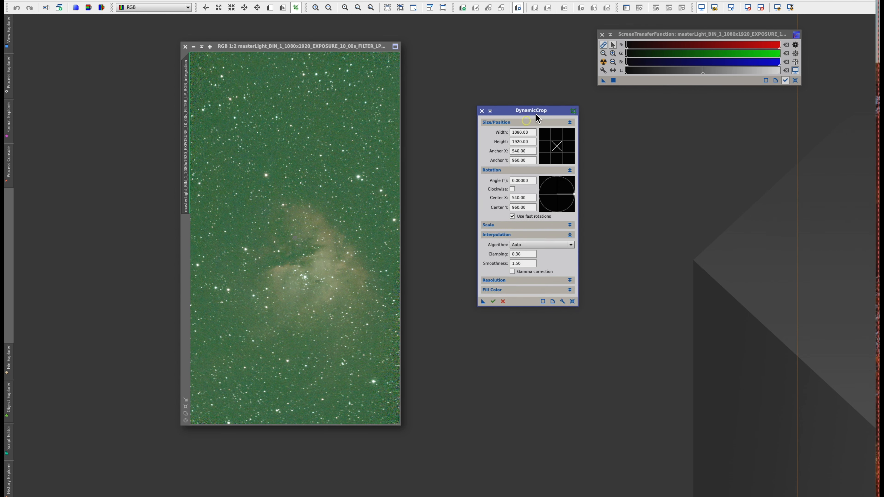
pyautogui.click(400, 427)
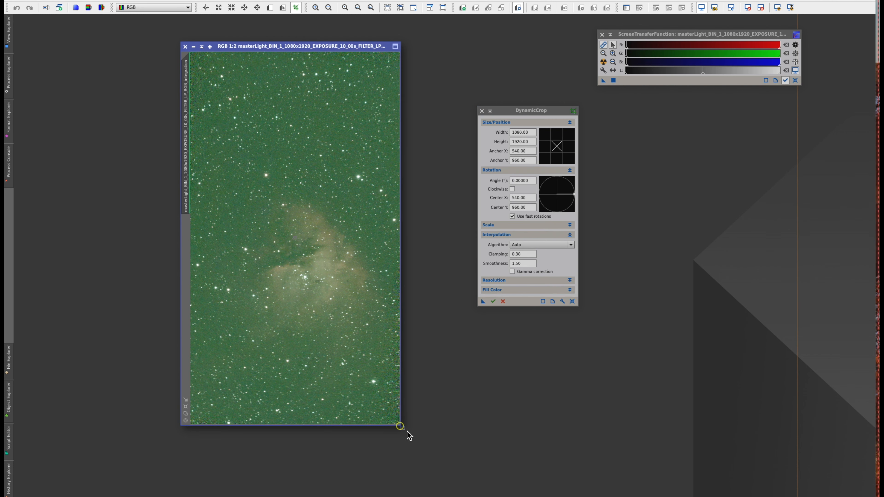
# - Enlarge the master's window and trim the crop frame on all four sides to 1040 by 1286 pixels around the nebula
pyautogui.moveTo(401, 427); pyautogui.dragTo(446, 452)
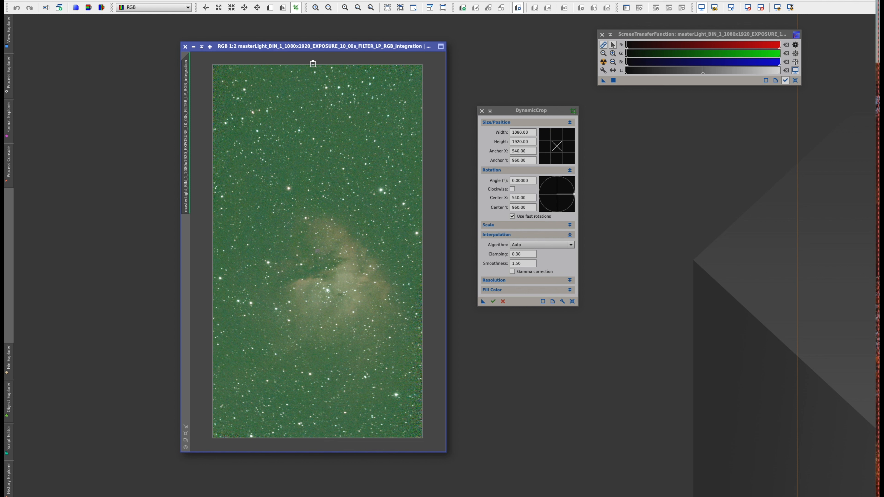
pyautogui.moveTo(315, 64); pyautogui.dragTo(314, 161)
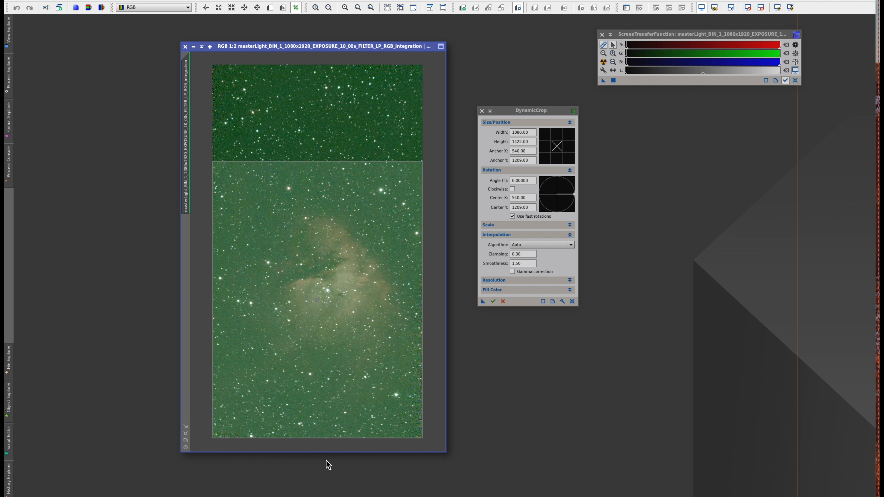
pyautogui.moveTo(323, 439); pyautogui.dragTo(324, 412)
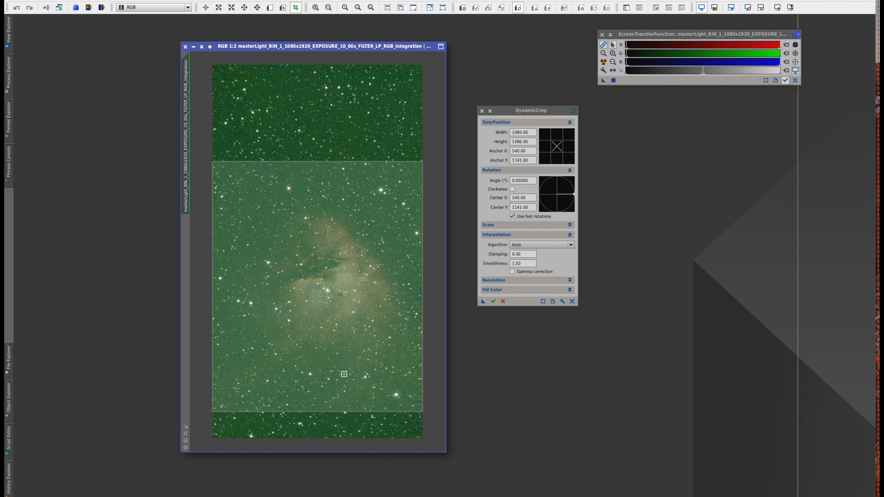
pyautogui.moveTo(422, 252); pyautogui.dragTo(418, 251)
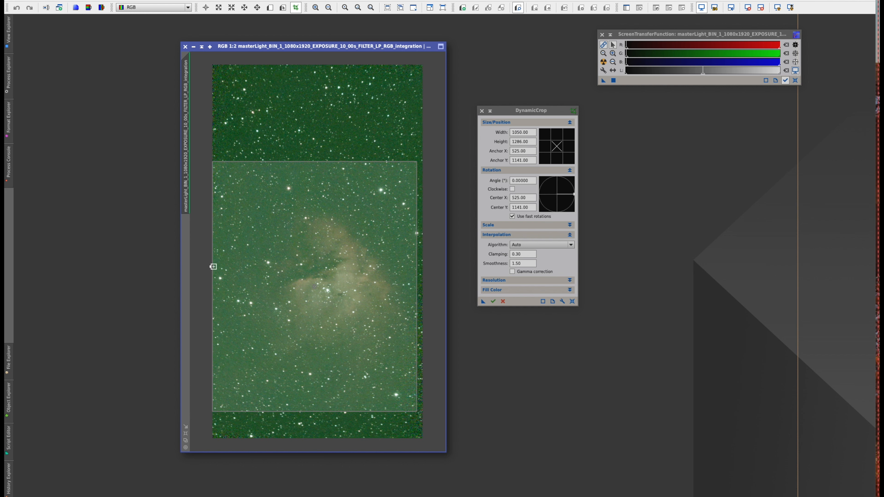
pyautogui.moveTo(212, 266); pyautogui.dragTo(214, 266)
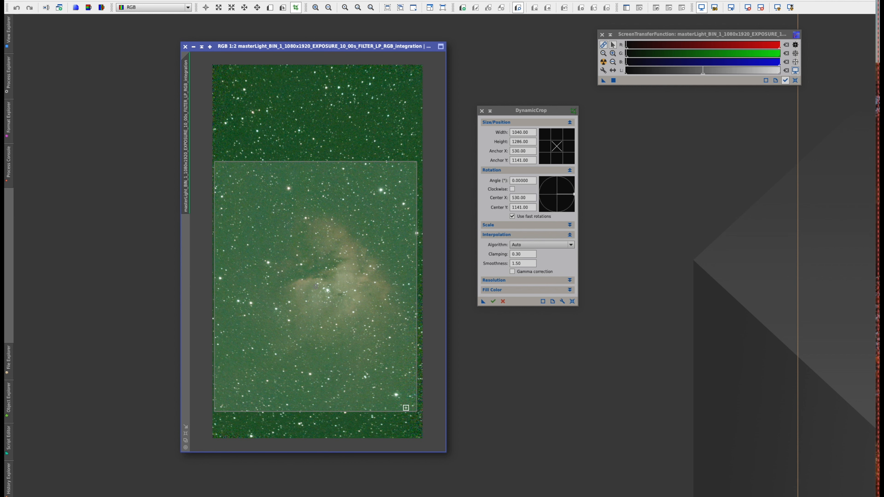
# - Apply the crop to the integration master, accepting deletion of its astrometric solution, and close DynamicCrop
pyautogui.click(493, 302)
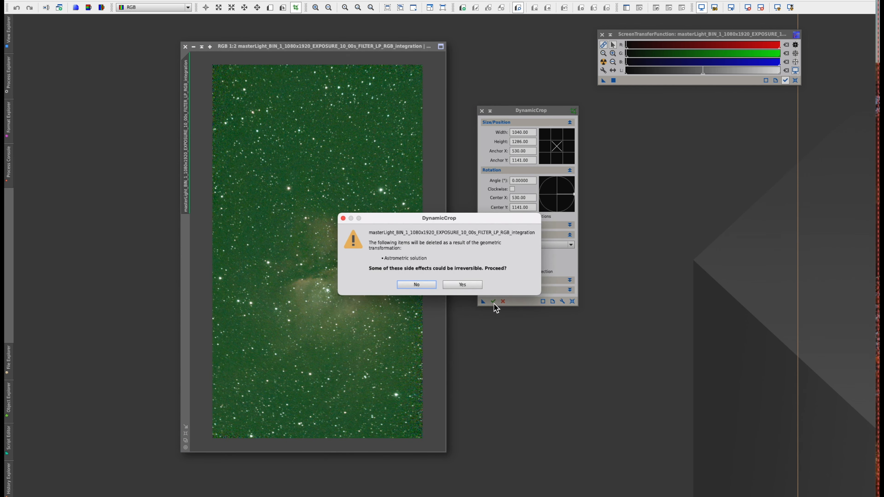
pyautogui.click(460, 220)
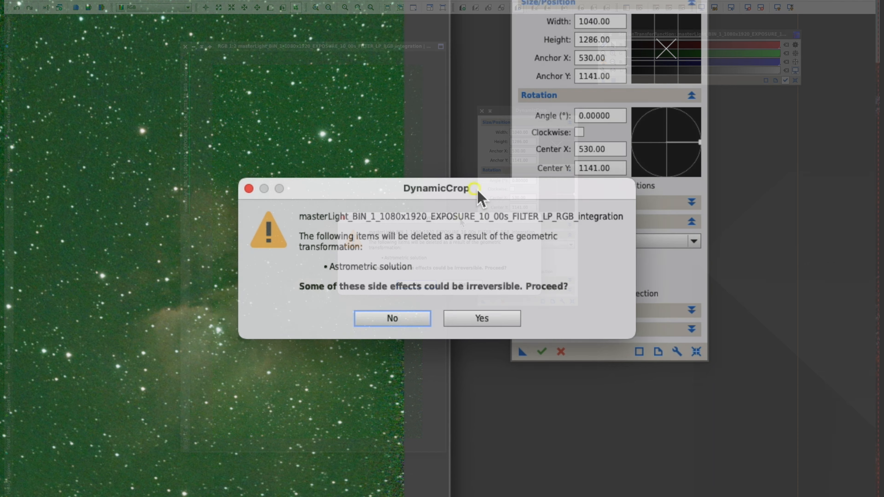
pyautogui.moveTo(478, 197); pyautogui.dragTo(579, 236)
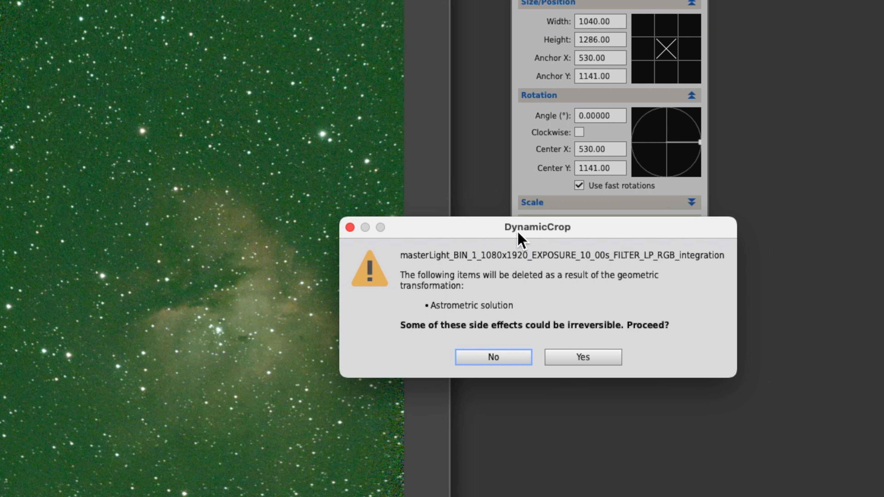
pyautogui.click(588, 359)
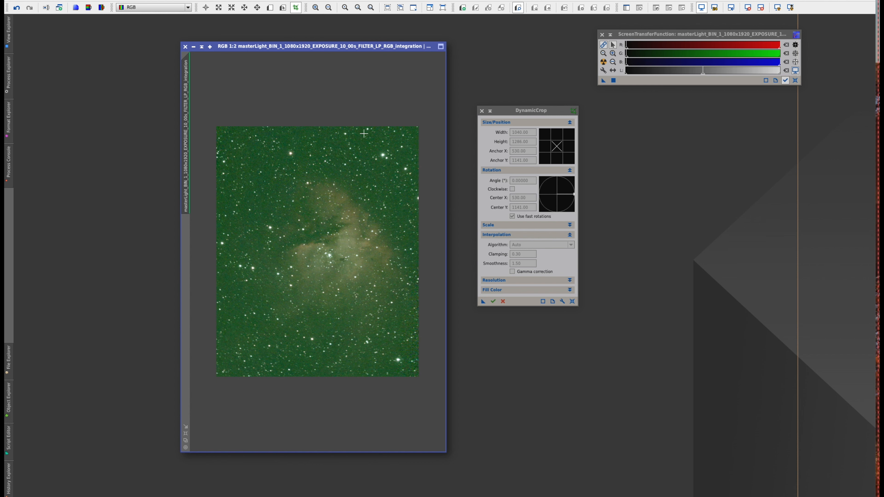
pyautogui.rightClick(567, 110)
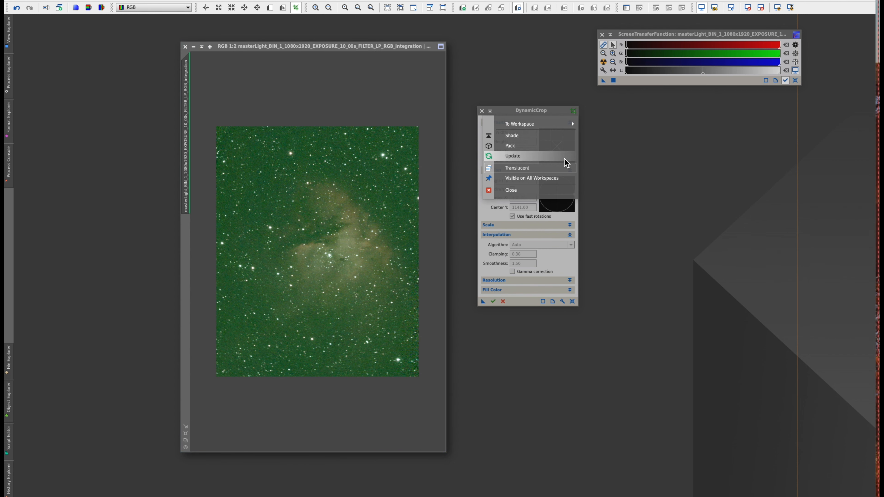
pyautogui.click(520, 189)
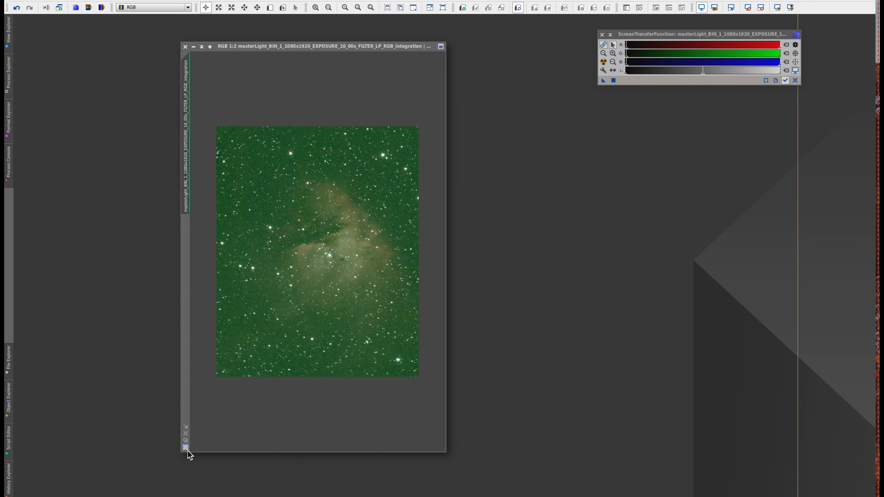
# - Reposition and enlarge the cropped master's window, and examine the nebula core and stars at zoom levels up to 3:1
pyautogui.click(187, 435)
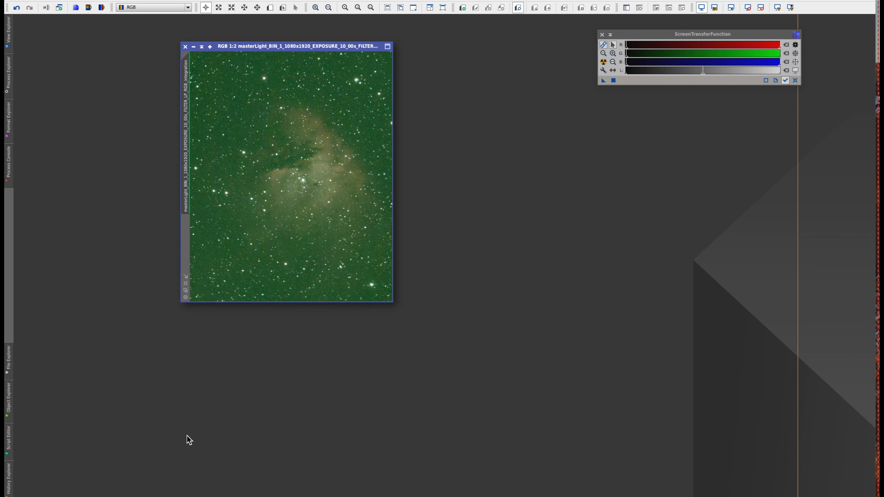
pyautogui.moveTo(288, 47); pyautogui.dragTo(381, 69)
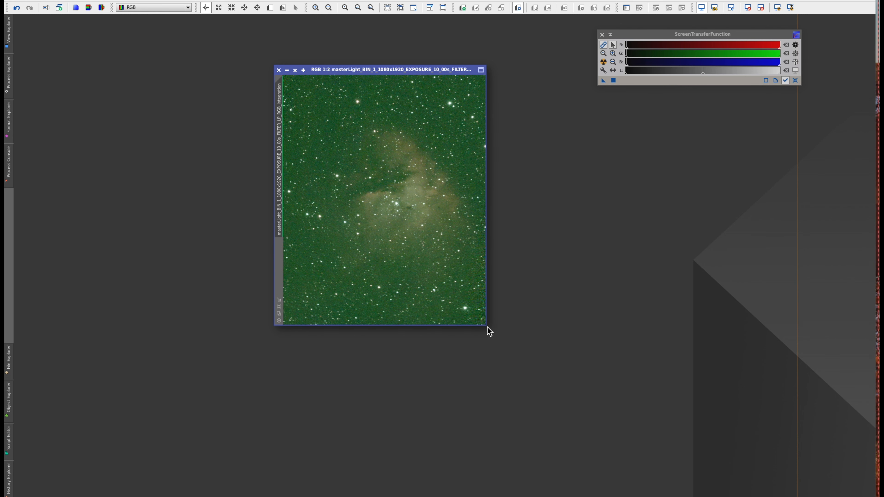
pyautogui.moveTo(487, 327); pyautogui.dragTo(573, 383)
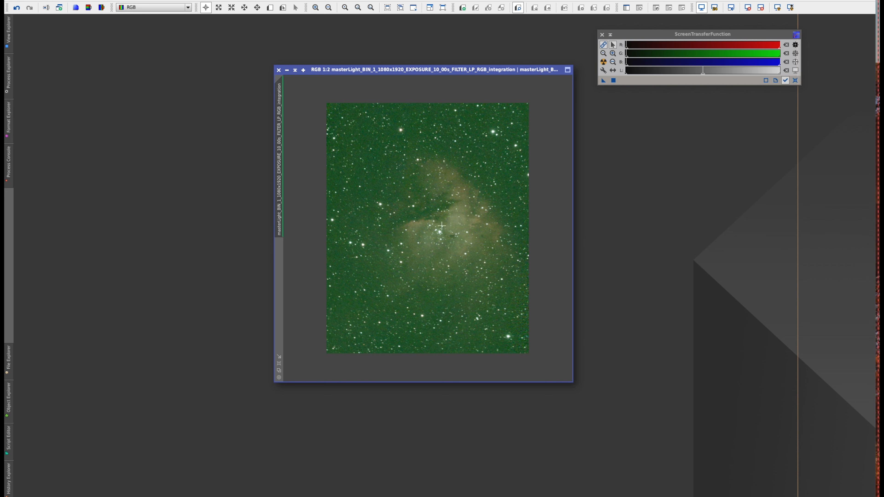
pyautogui.scroll(-2, 440, 232)
pyautogui.scroll(4, 438, 234)
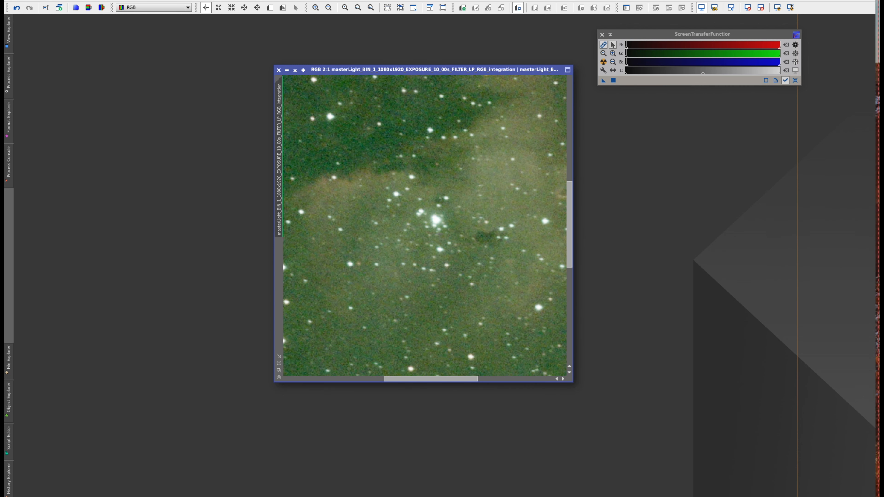
pyautogui.scroll(1, 438, 252)
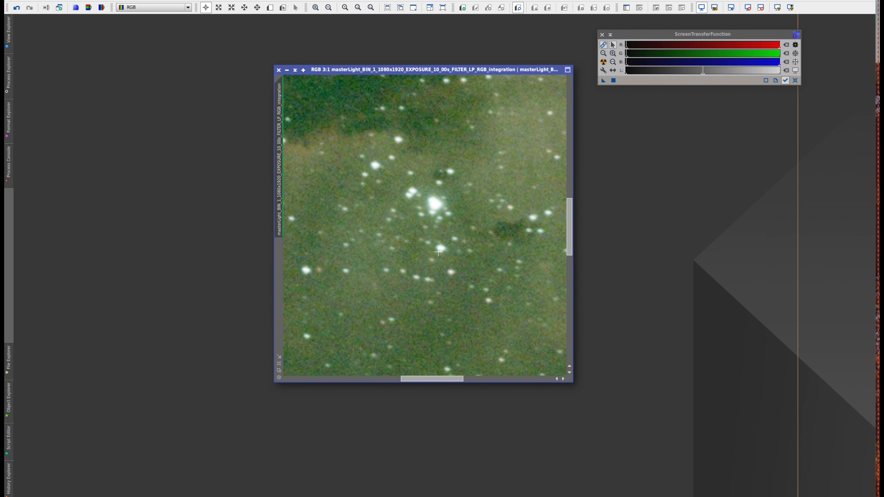
pyautogui.scroll(-5, 438, 252)
pyautogui.scroll(3, 438, 252)
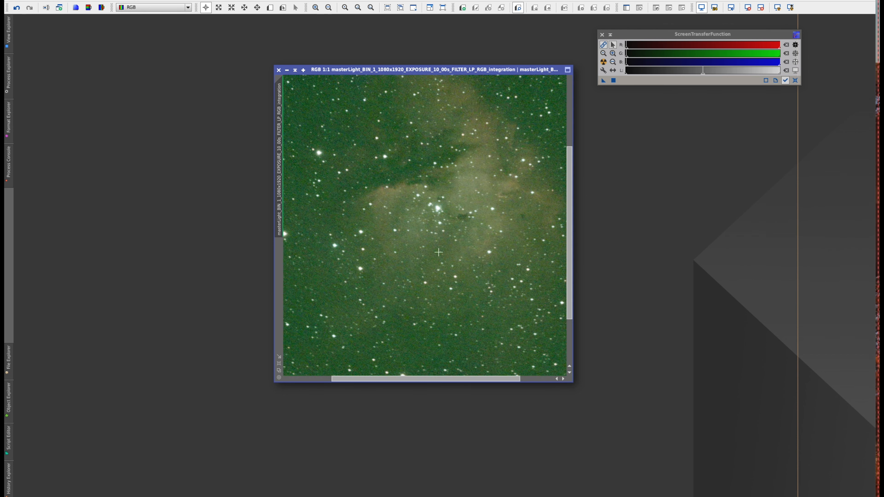
pyautogui.scroll(-2, 439, 252)
pyautogui.scroll(2, 439, 252)
# - Fit the cropped master's window to the image and move it aside, and open the GraXpert script with its dialog beside it
pyautogui.click(279, 366)
pyautogui.moveTo(372, 70); pyautogui.dragTo(282, 72)
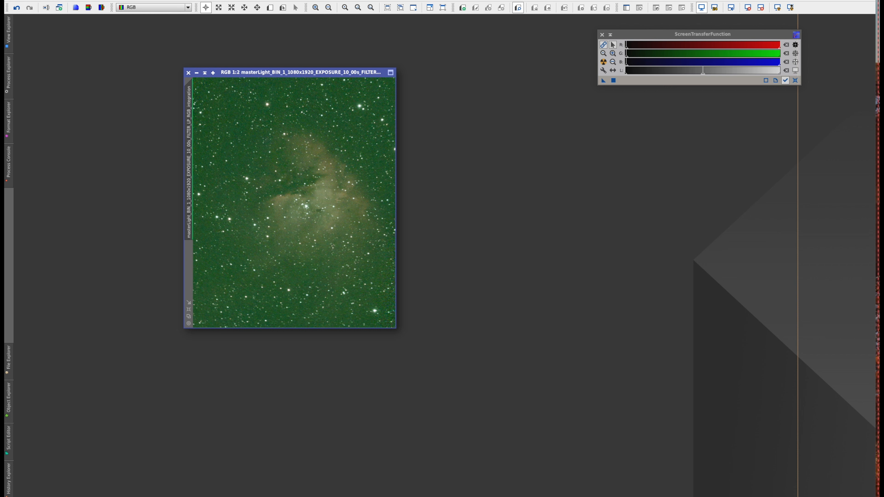
pyautogui.click(210, 0)
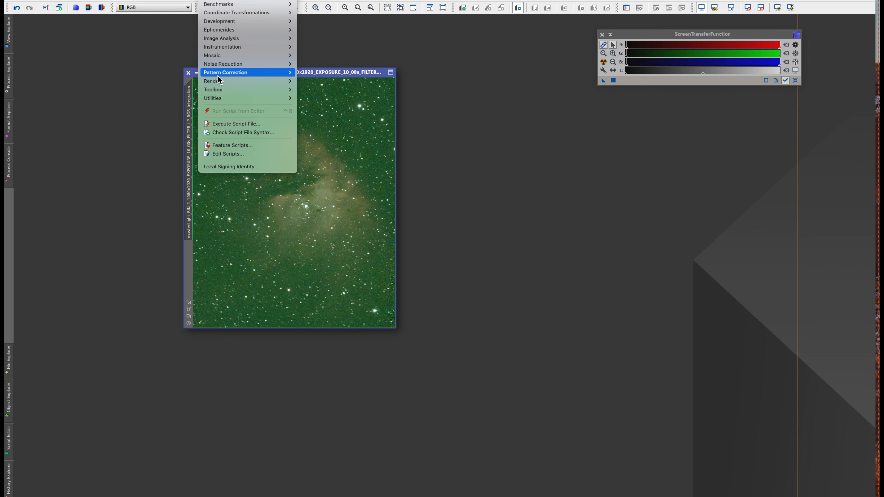
pyautogui.moveTo(219, 90)
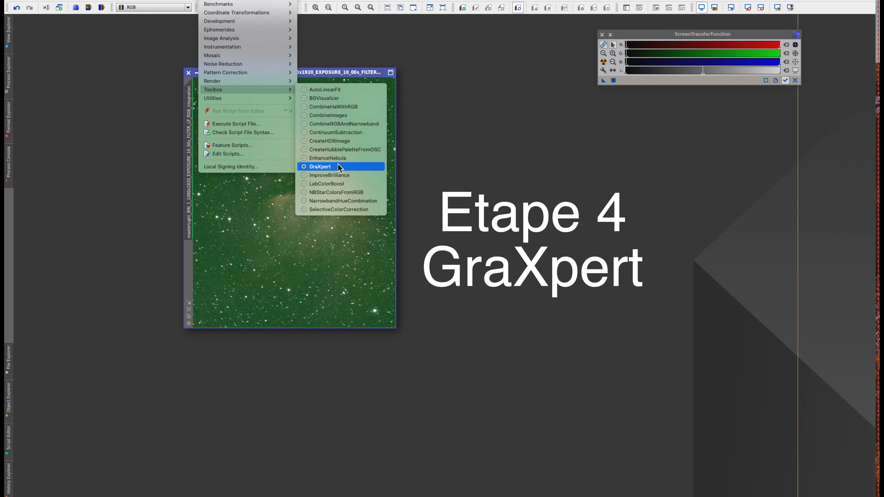
pyautogui.click(323, 168)
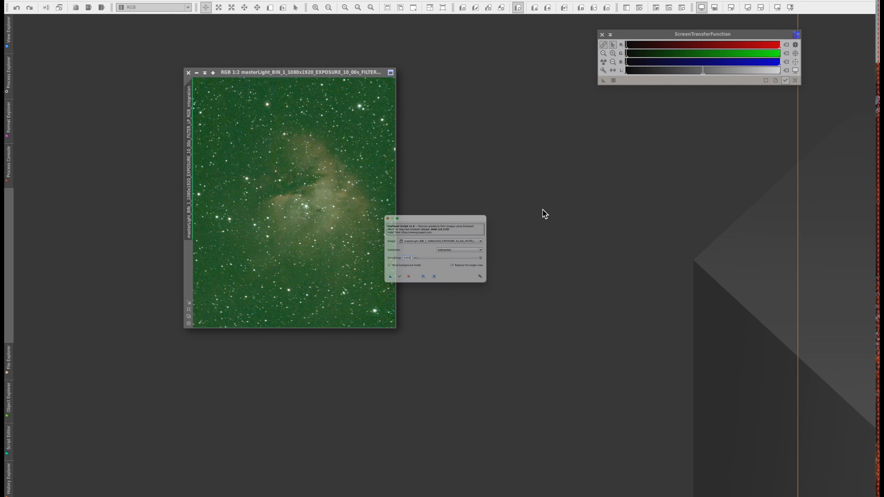
pyautogui.moveTo(479, 200); pyautogui.dragTo(550, 88)
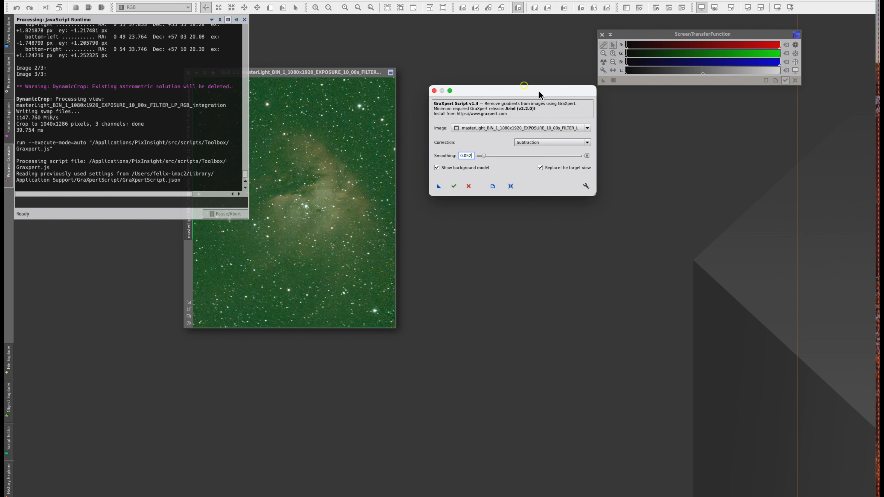
pyautogui.moveTo(539, 91); pyautogui.dragTo(574, 113)
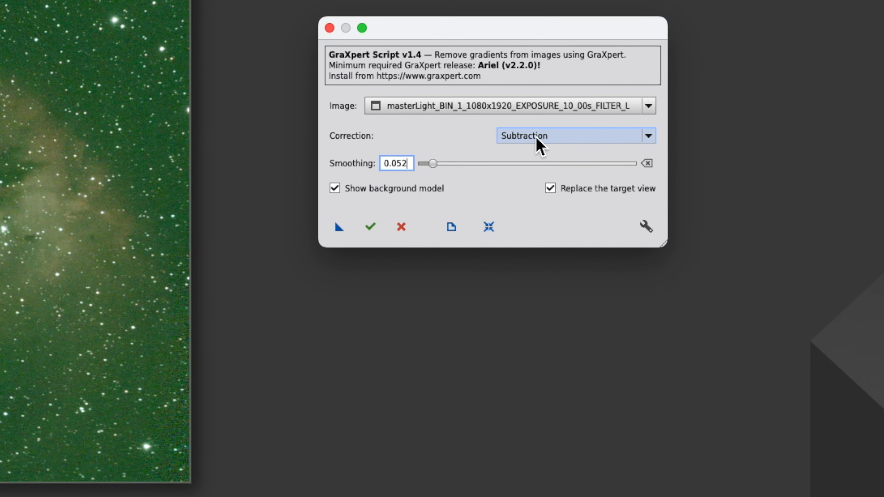
# - Remove the master's gradient with GraXpert using Subtraction correction and 0.073 smoothing, showing the background model and replacing the target view
pyautogui.click(538, 139)
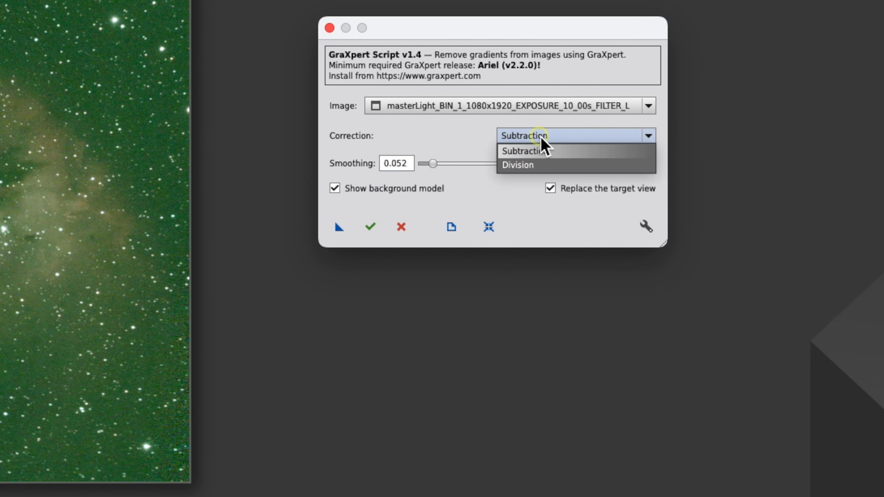
pyautogui.click(538, 154)
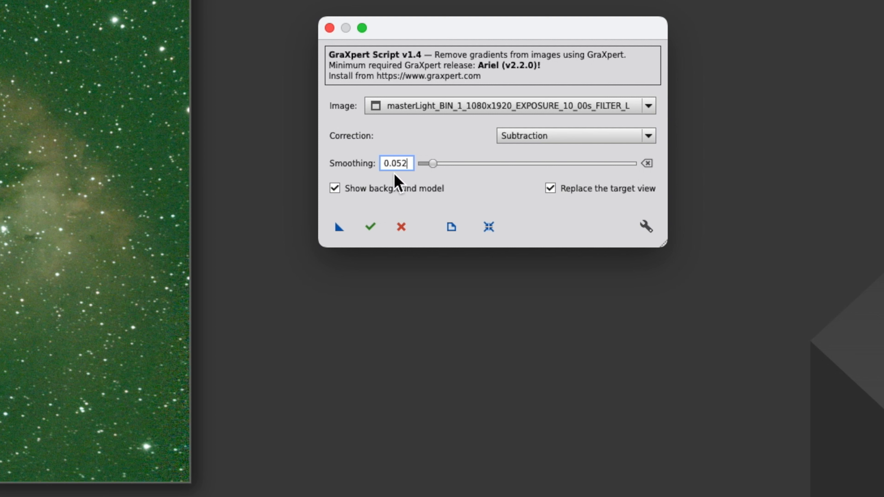
pyautogui.click(437, 166)
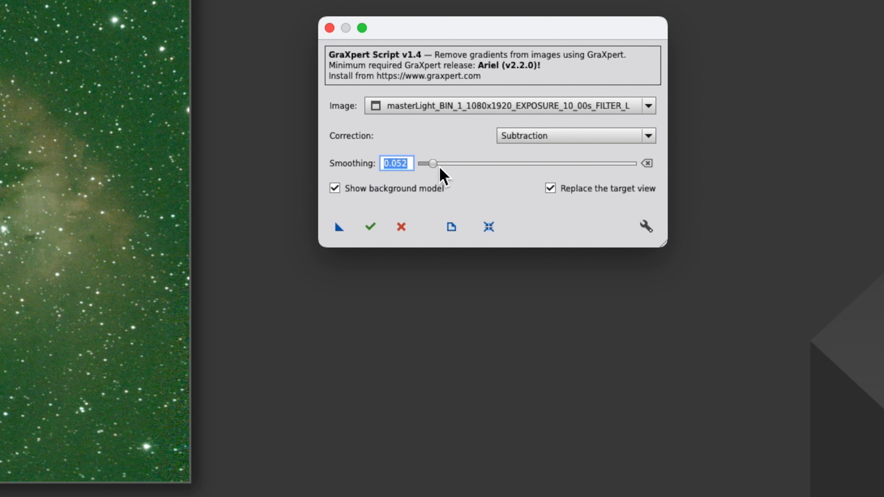
pyautogui.moveTo(437, 167)
pyautogui.mouseDown()
pyautogui.moveTo(448, 168)
pyautogui.moveTo(441, 166)
pyautogui.mouseUp()
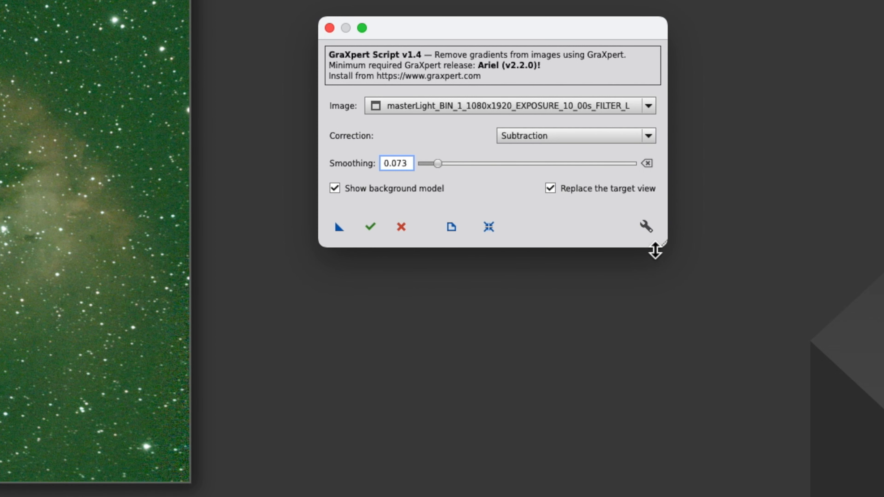
pyautogui.click(646, 226)
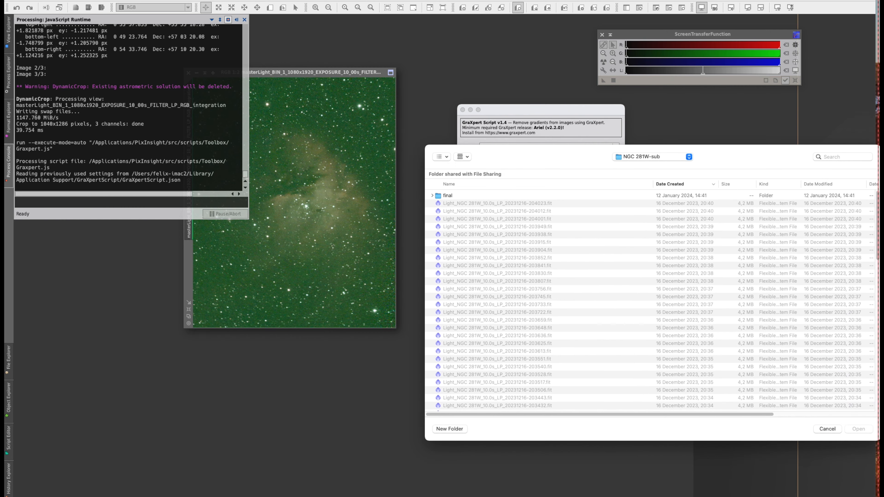
pyautogui.click(825, 431)
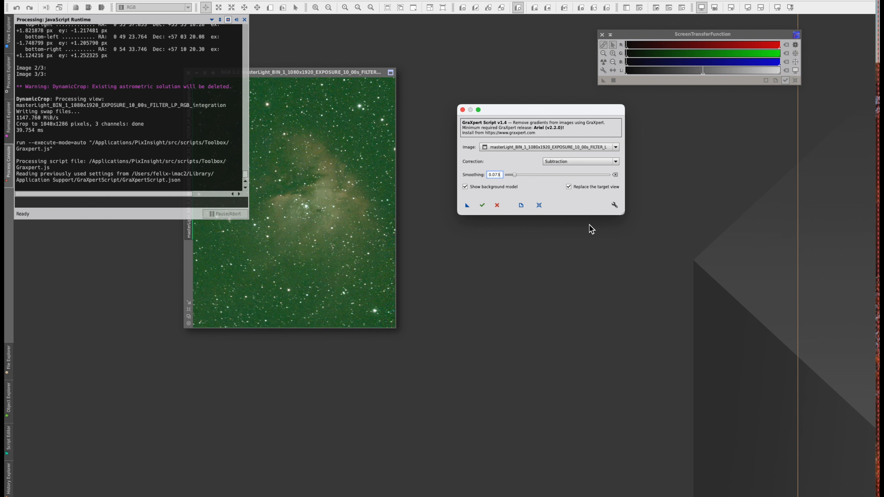
pyautogui.click(482, 205)
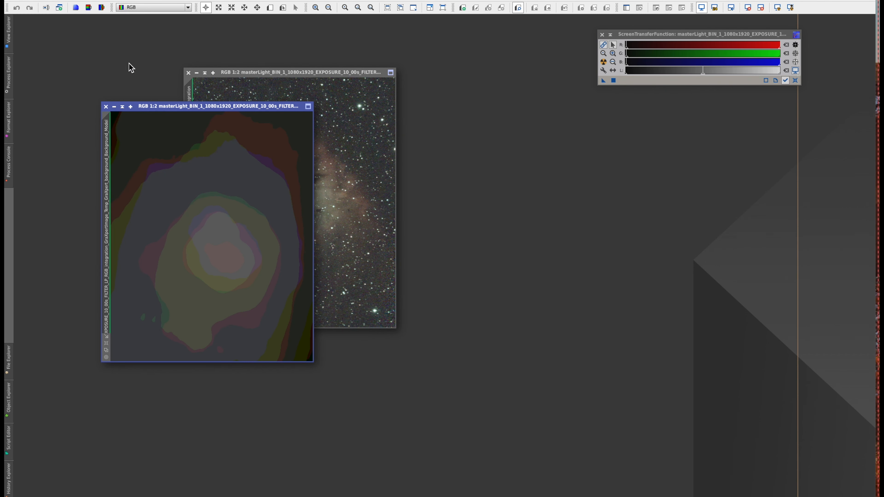
# - Place the GraXpert background model beside the corrected master for comparison, moving ScreenTransferFunction clear, and close the model
pyautogui.moveTo(214, 108); pyautogui.dragTo(522, 72)
pyautogui.moveTo(662, 34); pyautogui.dragTo(710, 35)
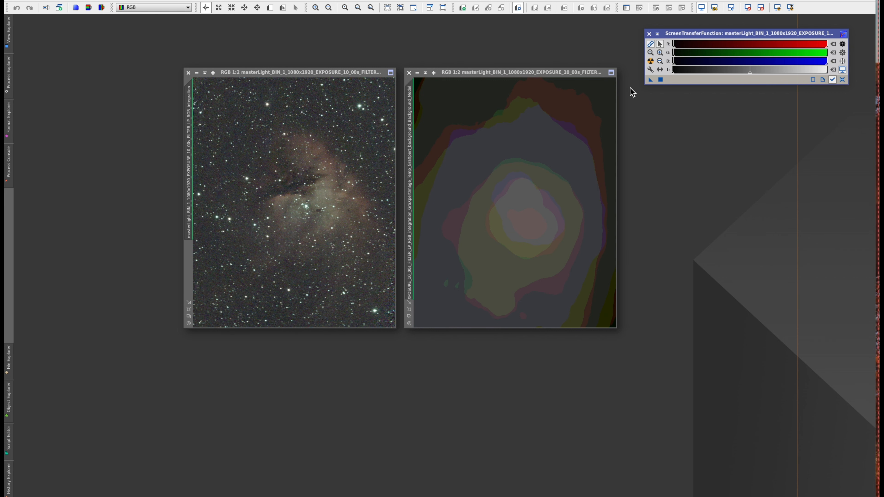
pyautogui.click(611, 72)
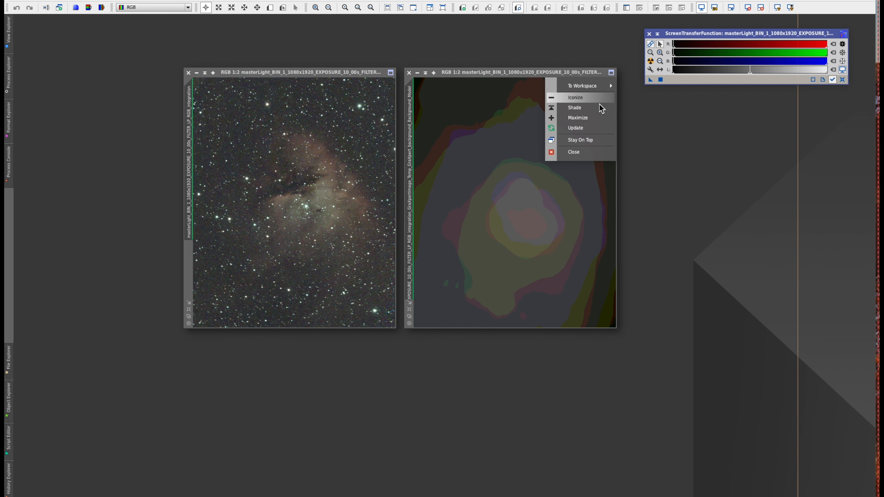
pyautogui.click(579, 155)
# - Reposition and enlarge the corrected master's window, and reset its screen stretch and reapply an auto stretch
pyautogui.moveTo(309, 72); pyautogui.dragTo(474, 46)
pyautogui.moveTo(560, 301); pyautogui.dragTo(618, 401)
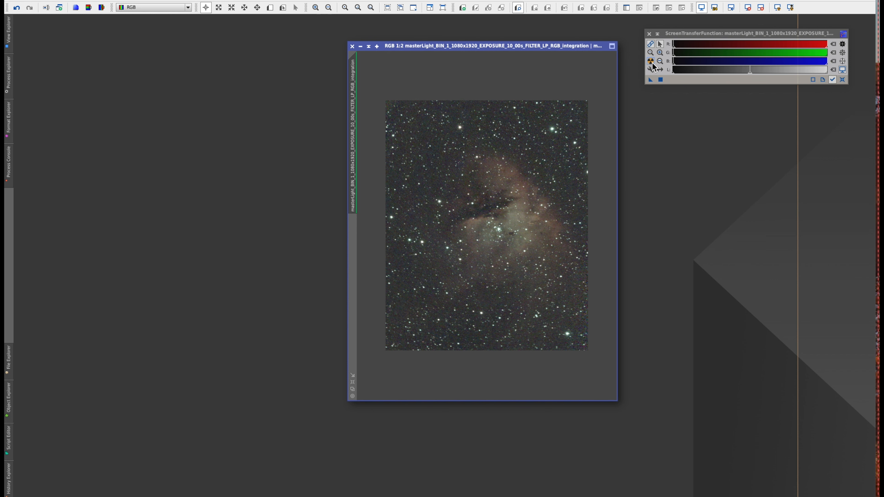
pyautogui.click(845, 80)
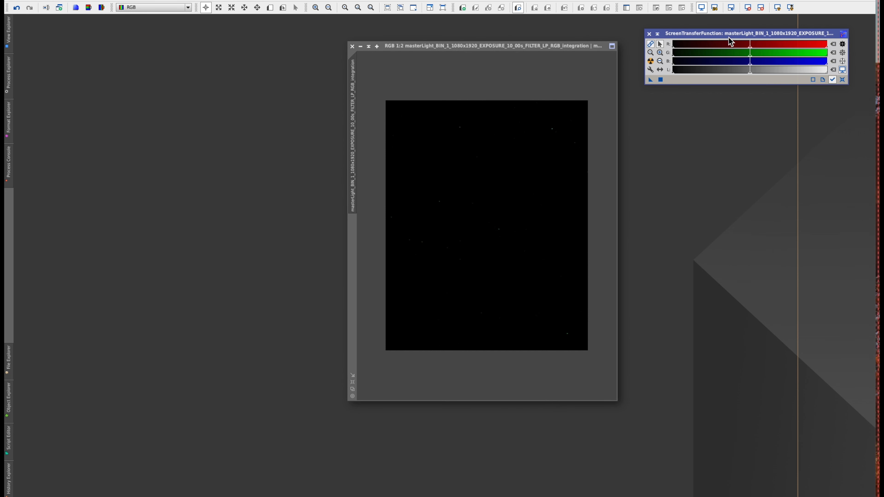
pyautogui.click(651, 61)
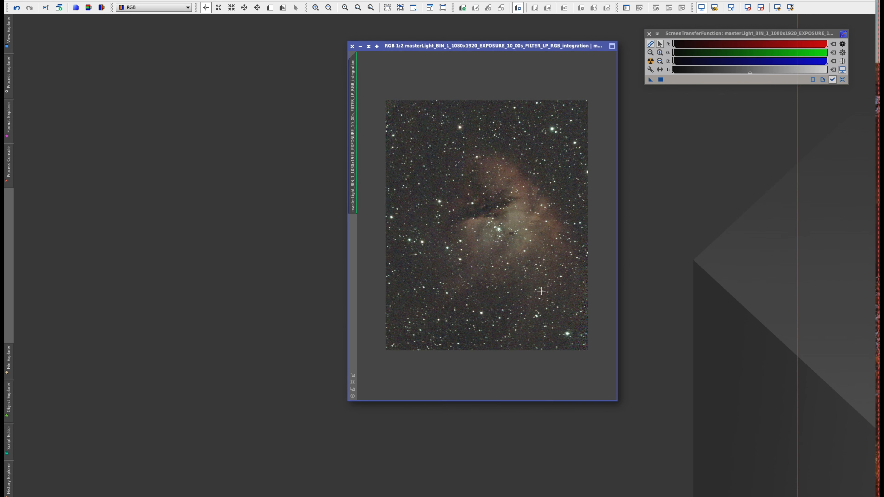
# - Zoom the corrected master to 1:1 on the nebula and move its window and ScreenTransferFunction to free workspace for another dialog
pyautogui.scroll(1, 527, 284)
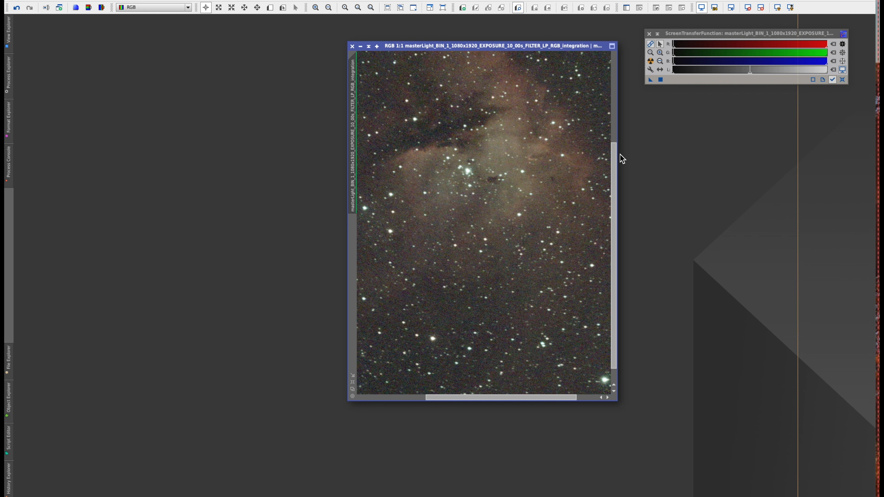
pyautogui.moveTo(615, 163); pyautogui.dragTo(612, 99)
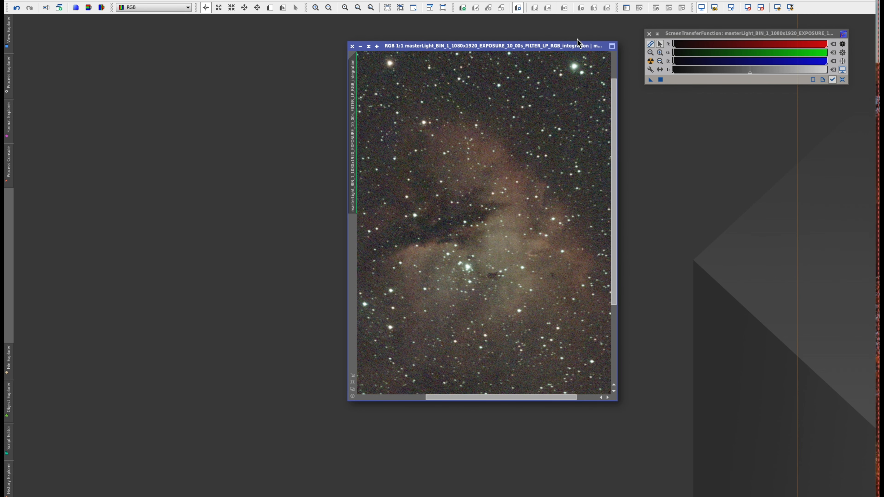
pyautogui.moveTo(579, 48); pyautogui.dragTo(470, 40)
pyautogui.moveTo(762, 34); pyautogui.dragTo(719, 34)
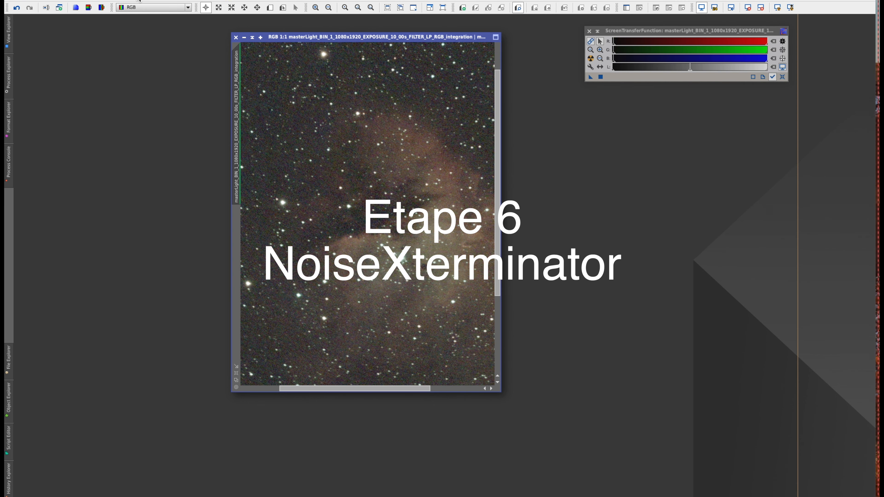
# - Open the NoiseXTerminator process and place its dialog beside the master, with the nebula's upper area in view
pyautogui.click(184, 0)
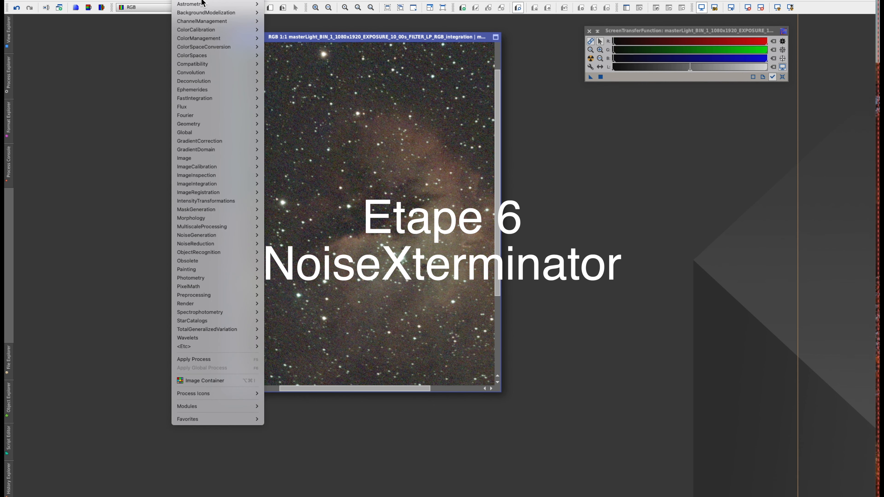
pyautogui.moveTo(204, 1)
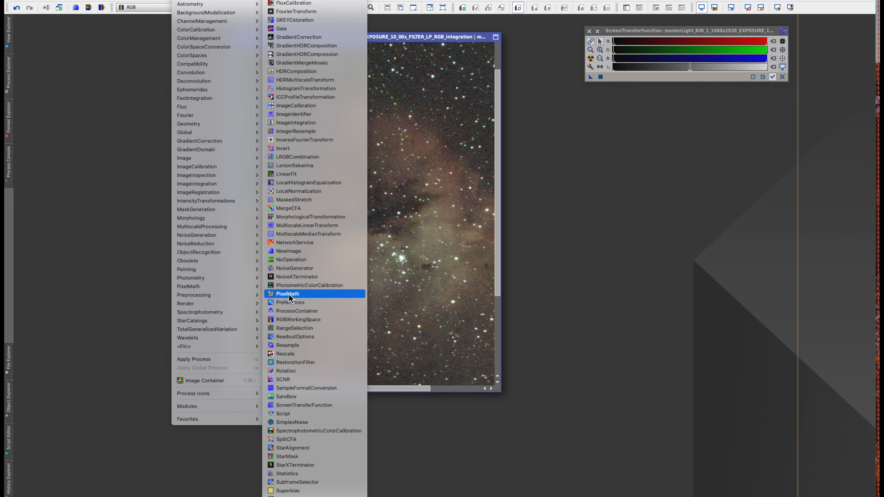
pyautogui.click(297, 278)
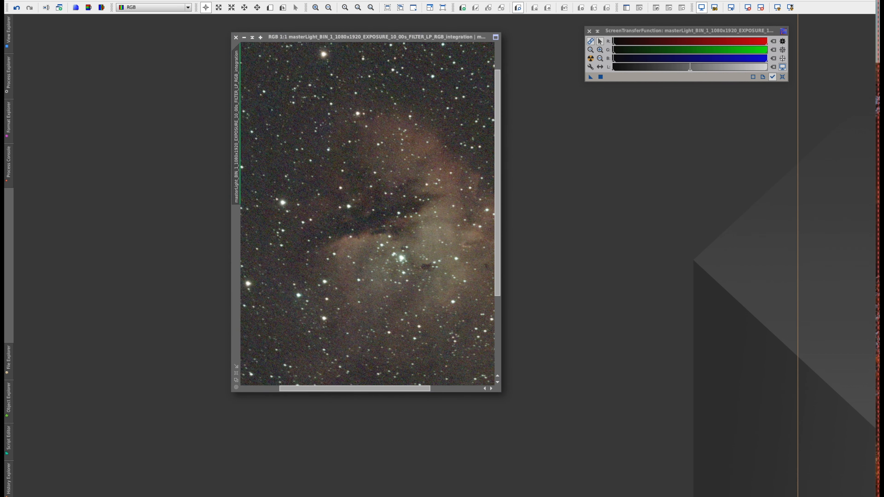
pyautogui.moveTo(756, 166); pyautogui.dragTo(663, 139)
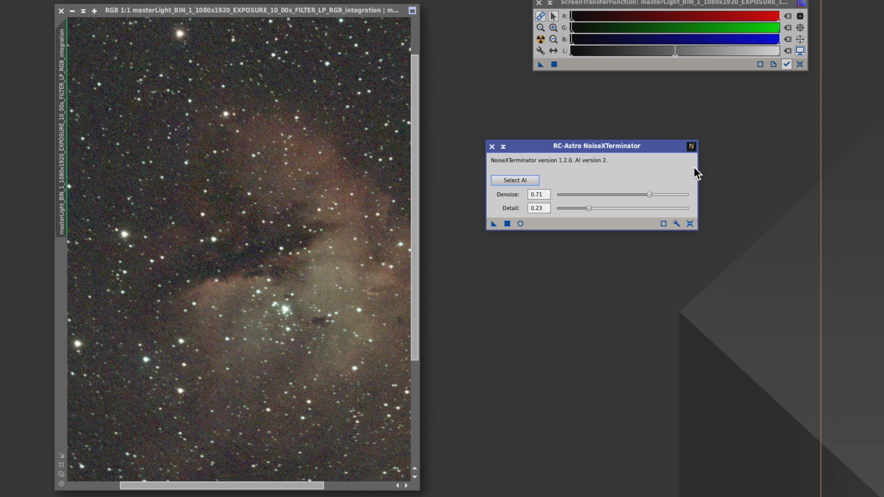
pyautogui.moveTo(633, 148); pyautogui.dragTo(646, 180)
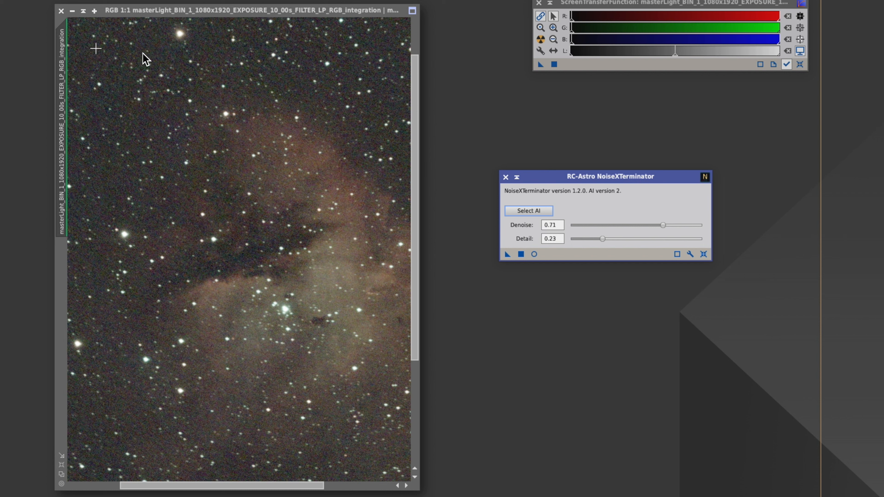
pyautogui.moveTo(414, 98); pyautogui.dragTo(420, 62)
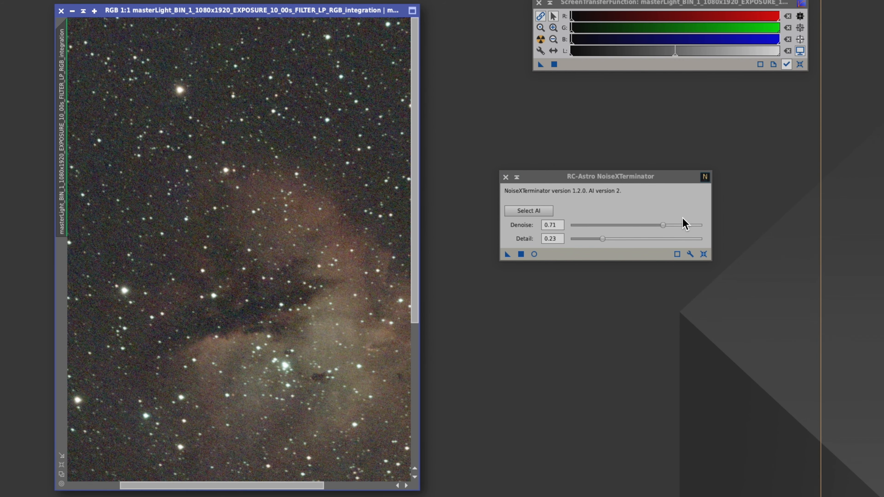
pyautogui.moveTo(632, 179); pyautogui.dragTo(657, 151)
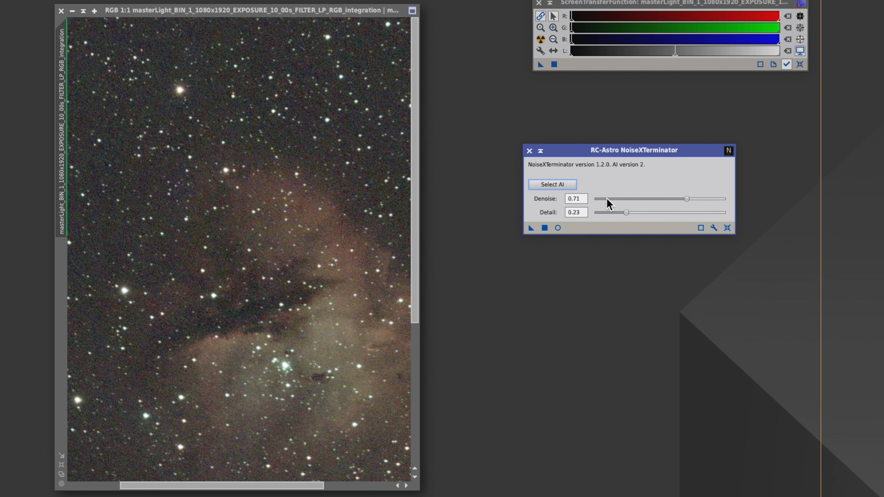
# - Set NoiseXTerminator's Denoise to 0.67 and Detail to 0.23, and move the dialog up beneath ScreenTransferFunction
pyautogui.moveTo(687, 199)
pyautogui.mouseDown()
pyautogui.moveTo(656, 206)
pyautogui.moveTo(691, 206)
pyautogui.mouseUp()
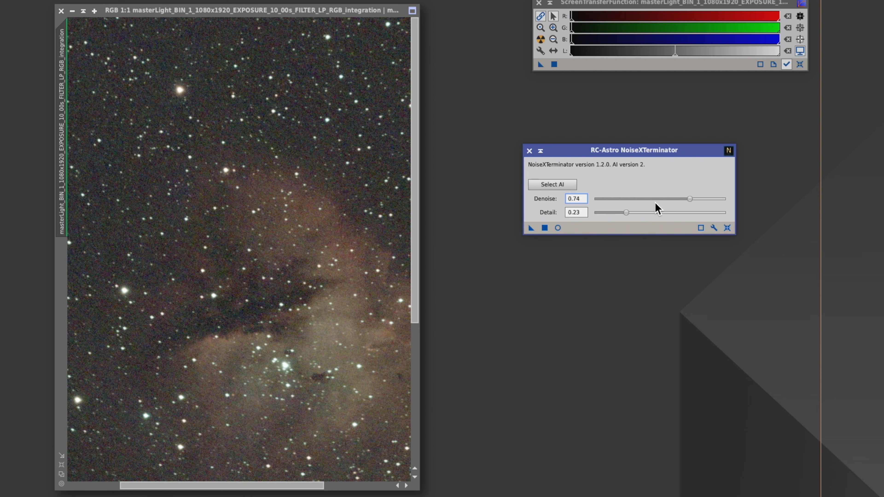
pyautogui.moveTo(688, 201); pyautogui.dragTo(710, 203)
pyautogui.moveTo(639, 205); pyautogui.dragTo(692, 209)
pyautogui.moveTo(627, 214)
pyautogui.mouseDown()
pyautogui.moveTo(617, 214)
pyautogui.moveTo(633, 216)
pyautogui.mouseUp()
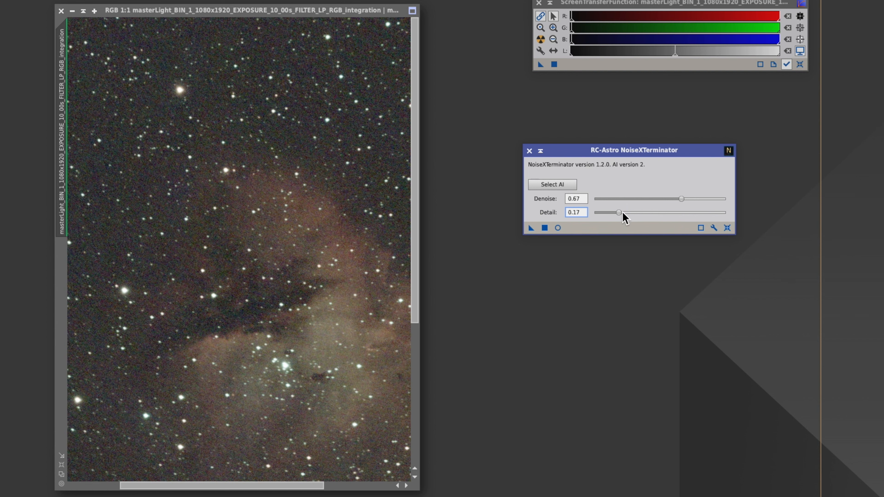
pyautogui.moveTo(621, 212)
pyautogui.mouseDown()
pyautogui.moveTo(728, 210)
pyautogui.moveTo(624, 218)
pyautogui.mouseUp()
pyautogui.moveTo(615, 215); pyautogui.dragTo(627, 219)
pyautogui.moveTo(612, 148); pyautogui.dragTo(624, 124)
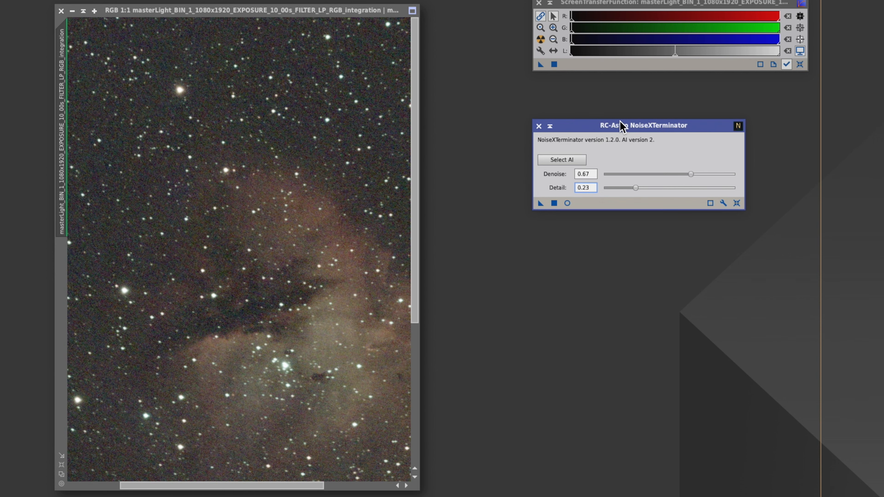
# - Open the NoiseXTerminator real-time preview and arrange it beside the process dialog with part of the original master still visible
pyautogui.click(567, 203)
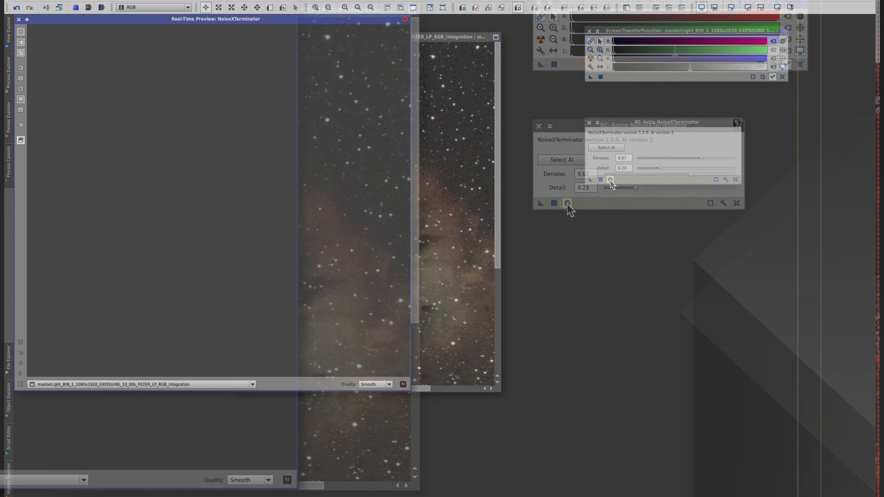
pyautogui.moveTo(342, 20); pyautogui.dragTo(495, 62)
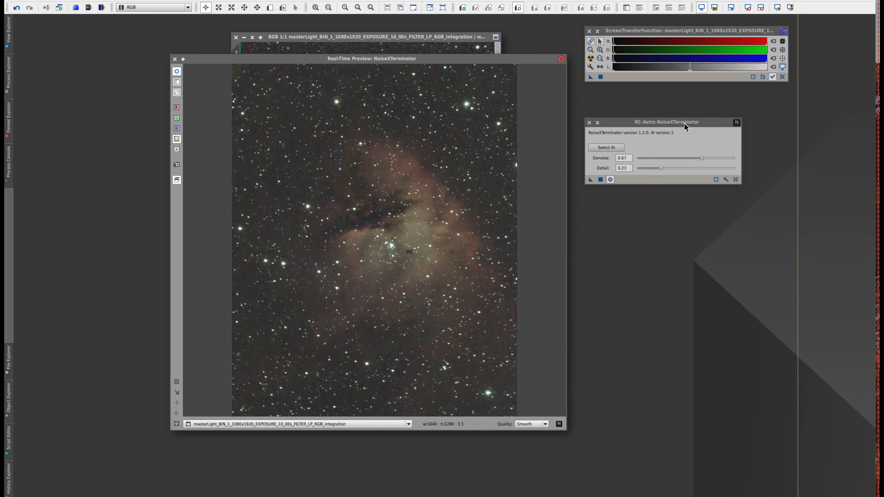
pyautogui.moveTo(683, 123); pyautogui.dragTo(728, 116)
pyautogui.moveTo(511, 62); pyautogui.dragTo(526, 111)
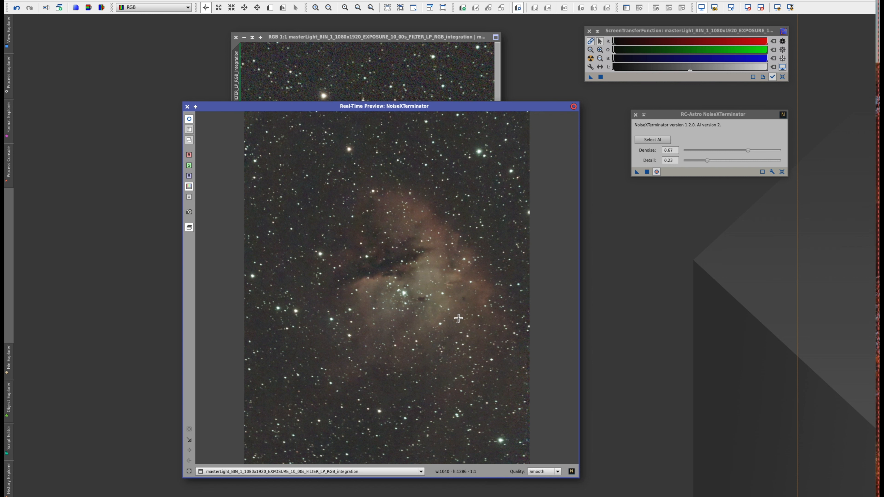
# - Try Denoise at 0.85, set Detail to 0.08 and Denoise to 0.69, refreshing the real-time preview to judge each result
pyautogui.moveTo(748, 151); pyautogui.dragTo(768, 156)
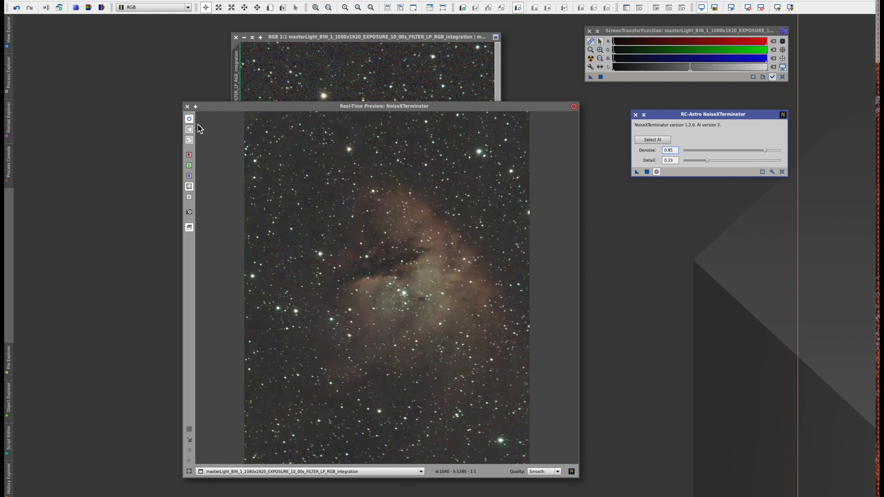
pyautogui.click(192, 120)
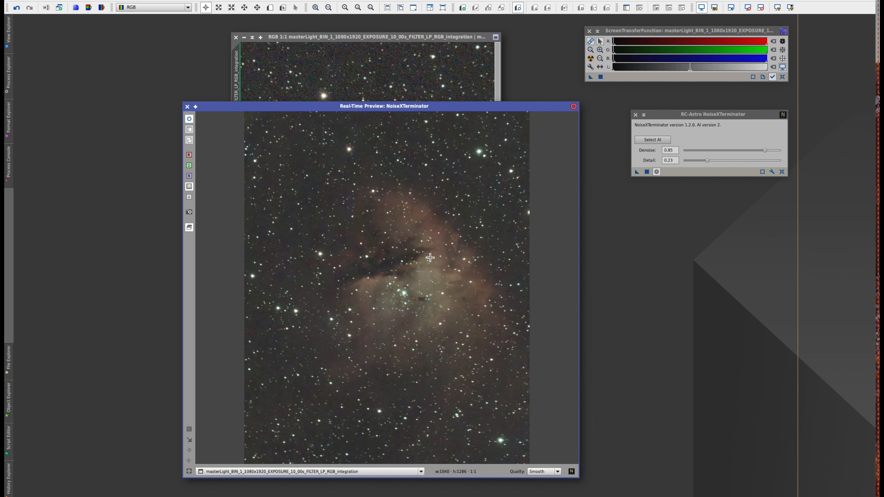
pyautogui.moveTo(707, 161); pyautogui.dragTo(693, 161)
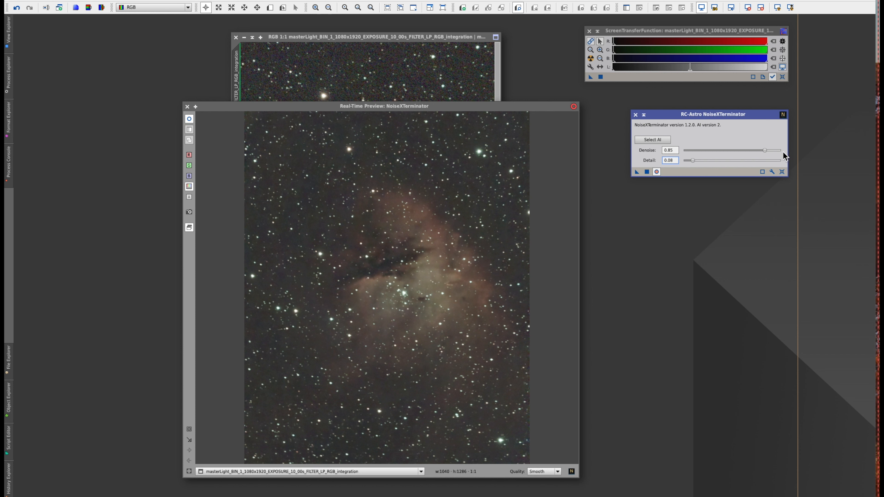
pyautogui.moveTo(765, 151); pyautogui.dragTo(753, 150)
pyautogui.click(191, 121)
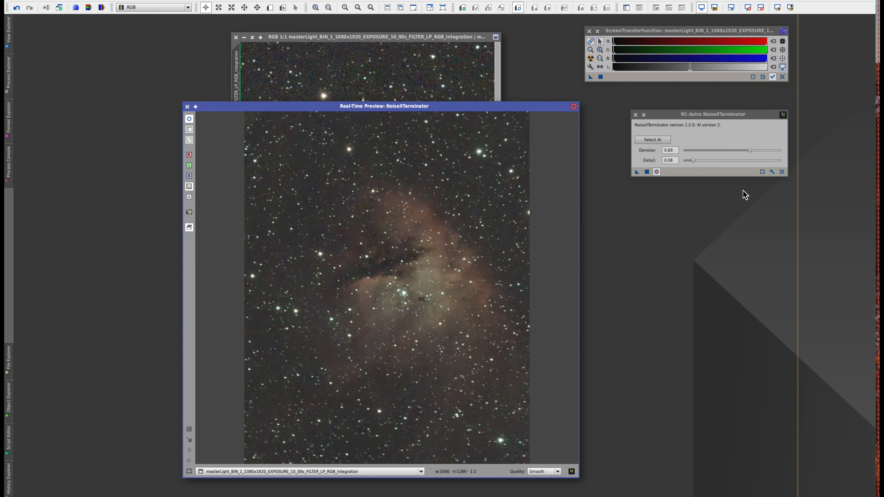
pyautogui.press('super+Tab')
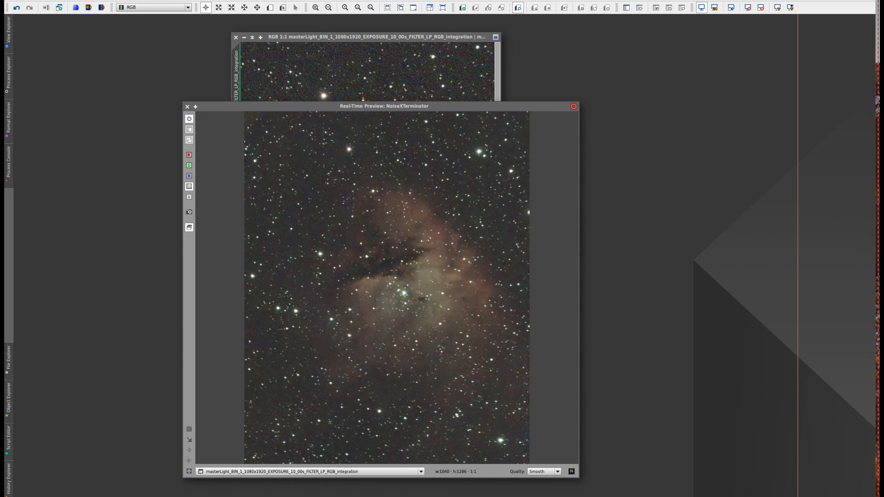
pyautogui.press('super+Tab')
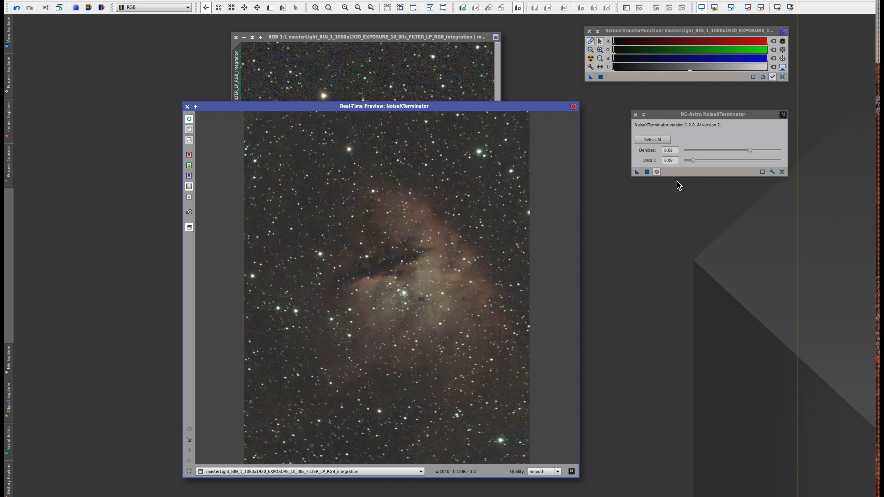
# - Set Denoise to 0.75, apply NoiseXTerminator to the master and close the real-time preview
pyautogui.moveTo(753, 151); pyautogui.dragTo(758, 151)
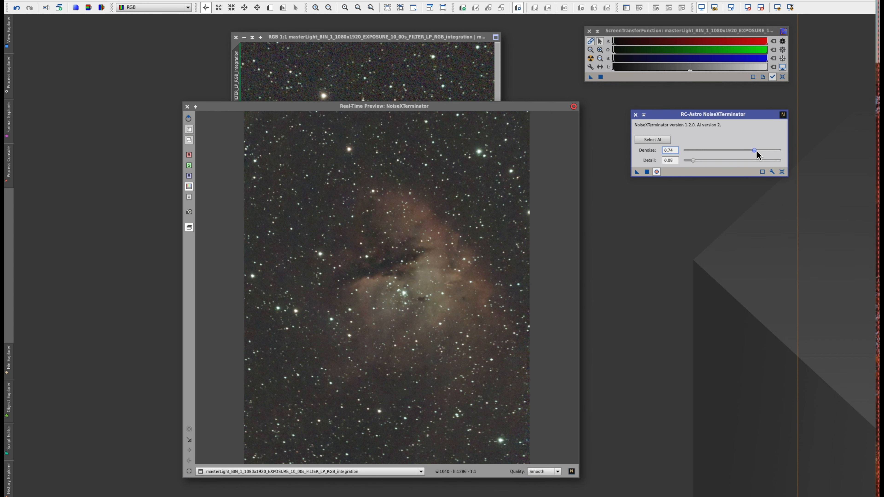
pyautogui.click(649, 173)
pyautogui.moveTo(348, 108); pyautogui.dragTo(405, 94)
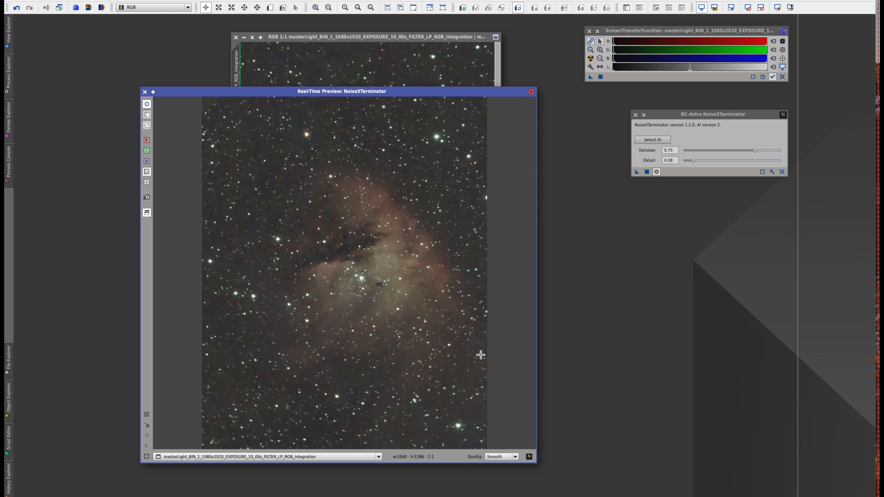
pyautogui.click(532, 93)
pyautogui.click(499, 154)
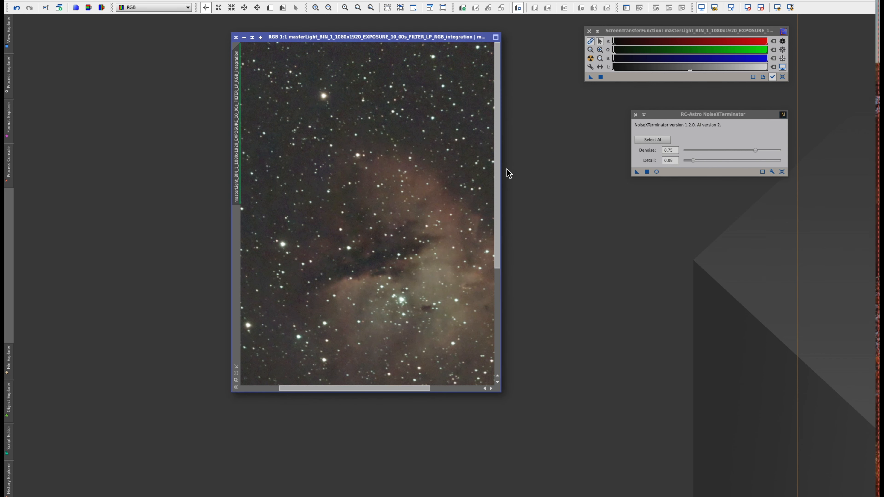
# - Zoom the denoised master out to 1:2, reposition and enlarge its window, and close the NoiseXTerminator dialog
pyautogui.click(237, 374)
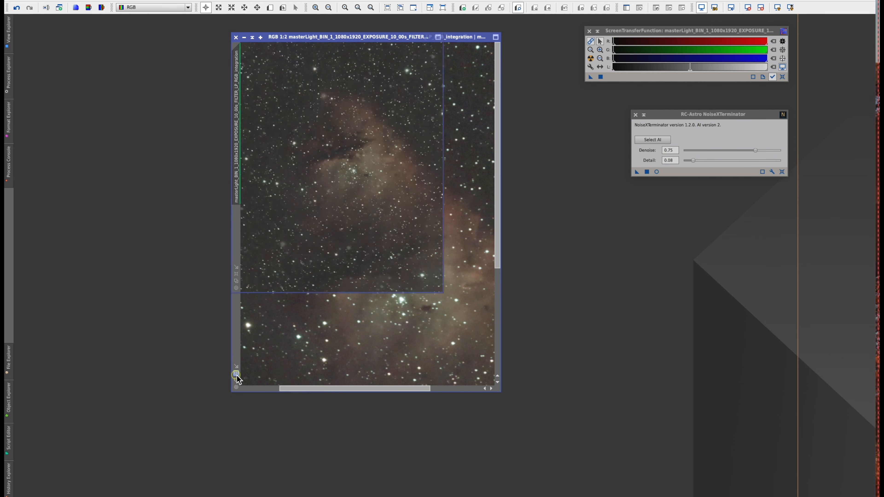
pyautogui.moveTo(371, 37); pyautogui.dragTo(428, 41)
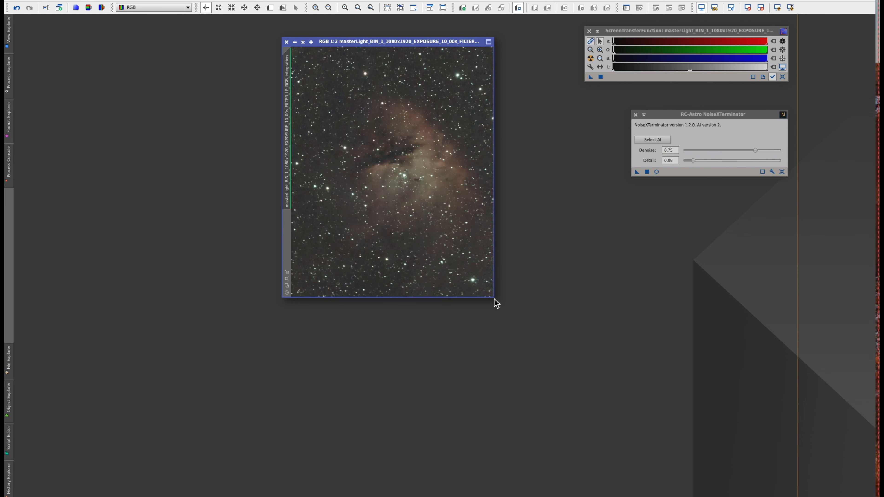
pyautogui.moveTo(495, 299); pyautogui.dragTo(577, 366)
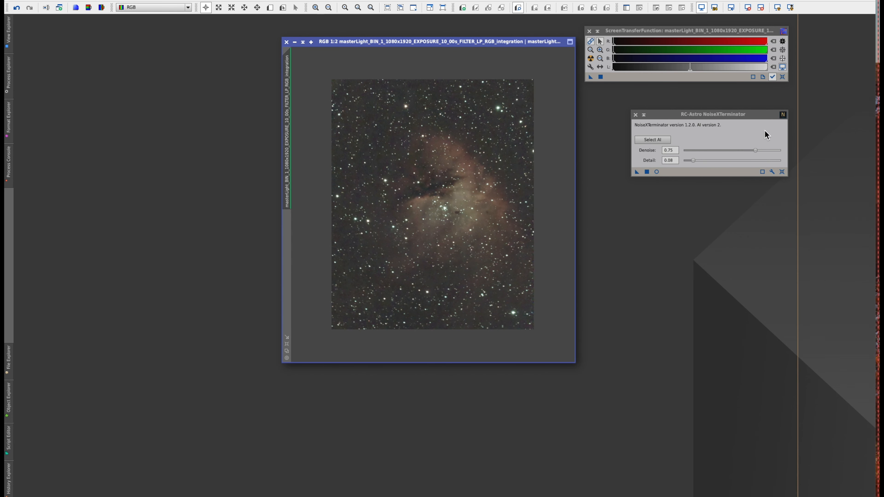
pyautogui.click(783, 115)
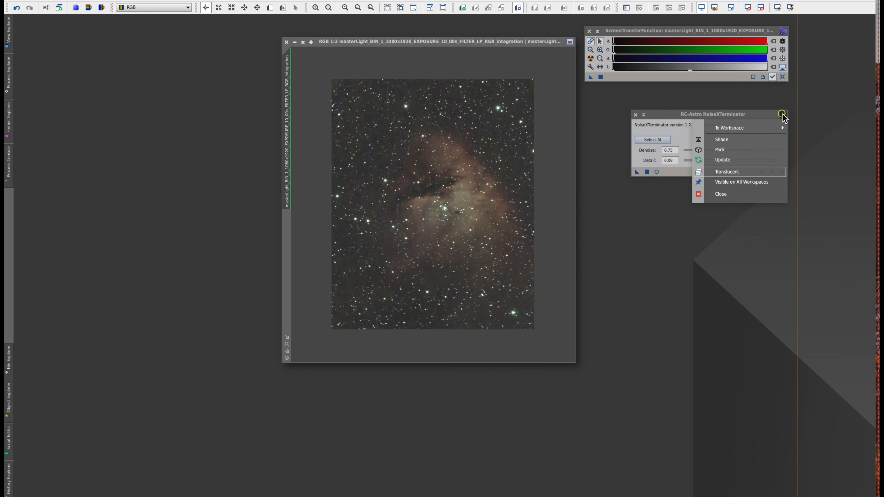
pyautogui.click(727, 197)
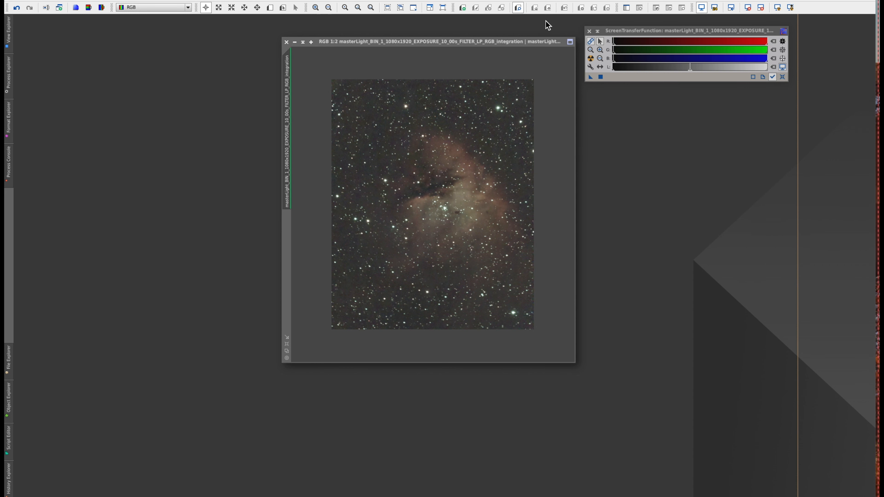
# - Move the denoised master's window clear of the workspace for dialogs and open the BlurXTerminator process
pyautogui.moveTo(482, 41); pyautogui.dragTo(405, 75)
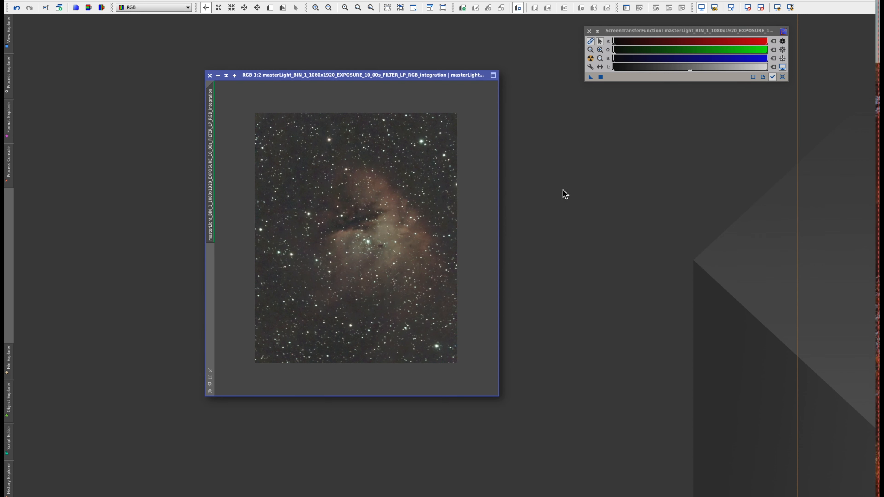
pyautogui.click(184, 1)
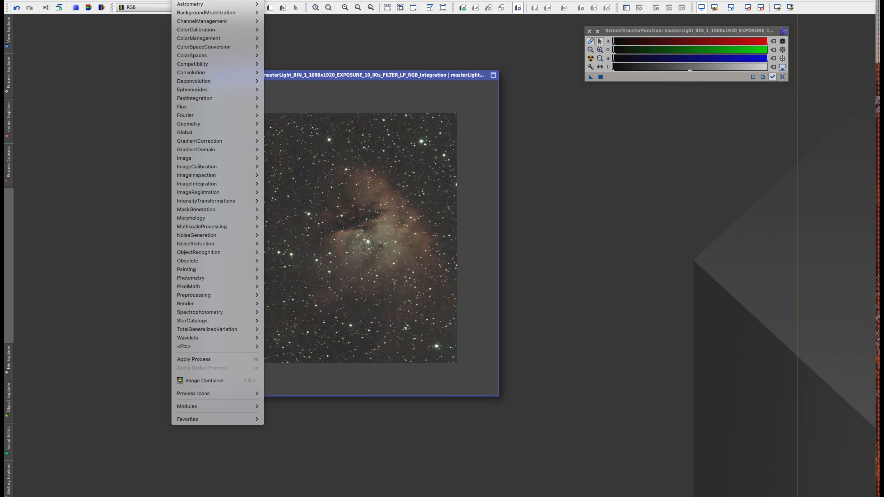
pyautogui.moveTo(209, 1)
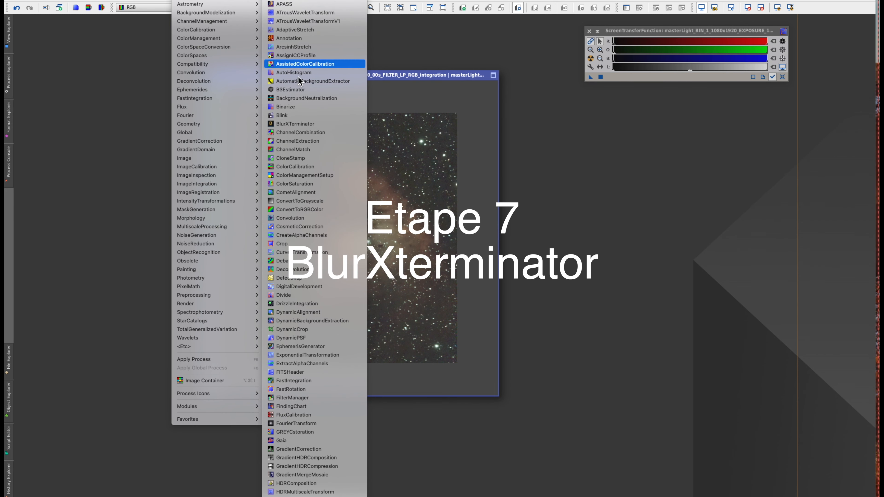
pyautogui.click(292, 125)
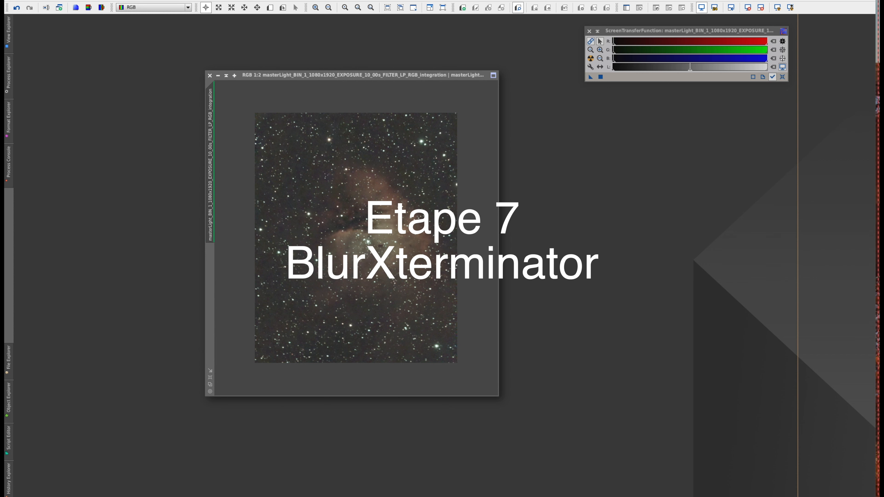
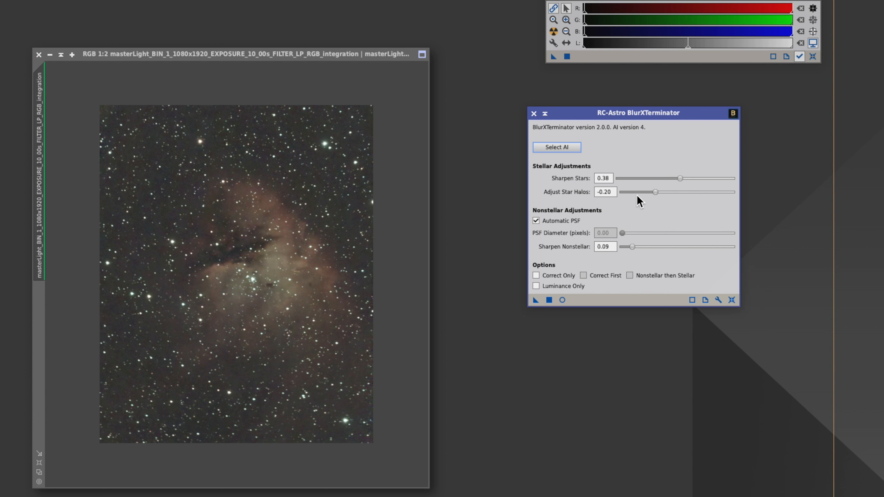
# - Set Sharpen Nonstellar to 0.08, open the BlurXTerminator real-time preview and place its window and the dialog side by side
pyautogui.click(607, 195)
pyautogui.moveTo(634, 248)
pyautogui.mouseDown()
pyautogui.moveTo(651, 249)
pyautogui.moveTo(631, 249)
pyautogui.mouseUp()
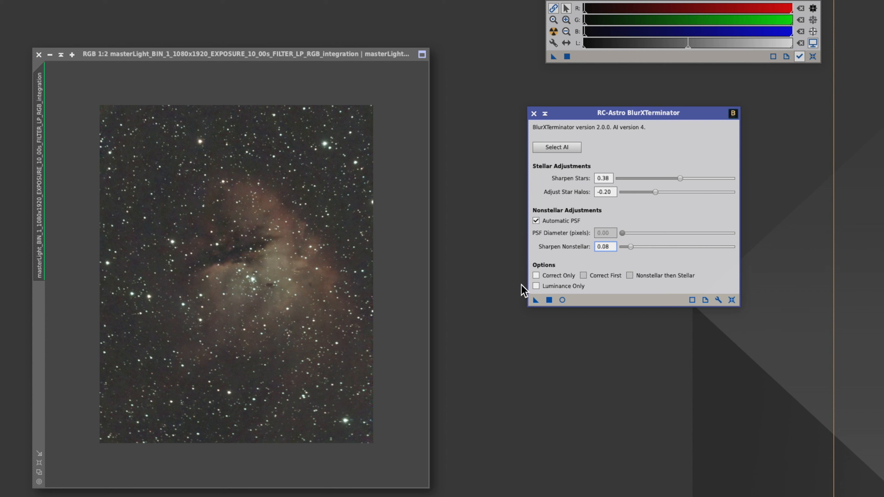
pyautogui.moveTo(645, 113); pyautogui.dragTo(648, 143)
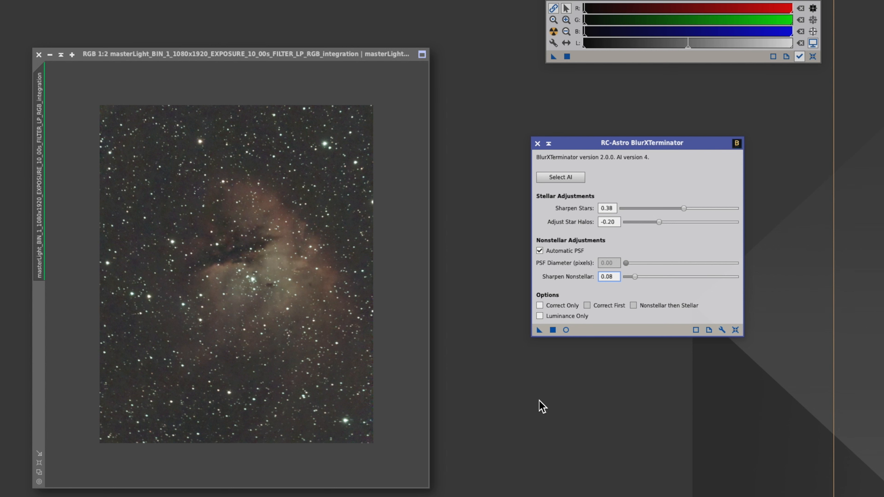
pyautogui.click(567, 330)
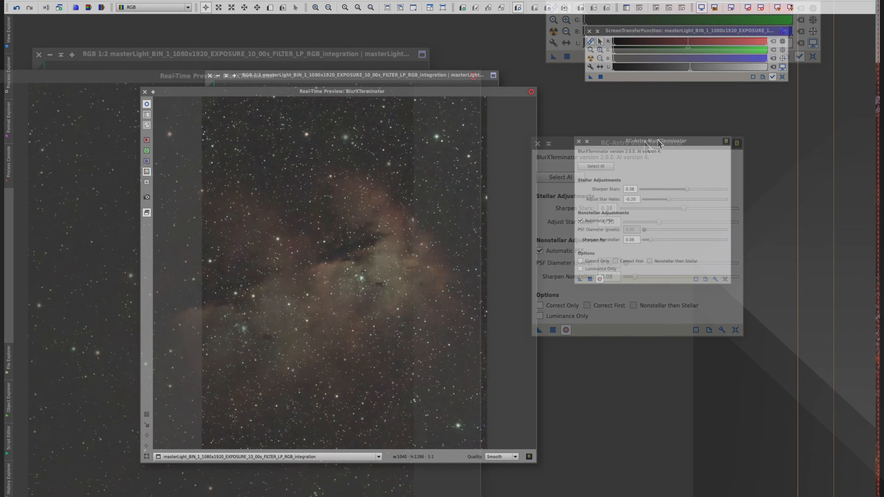
pyautogui.moveTo(459, 94); pyautogui.dragTo(516, 96)
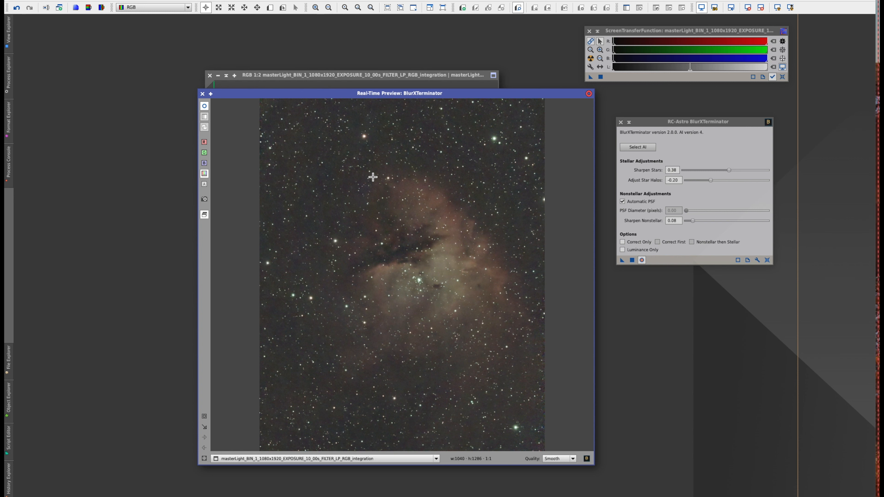
# - Try Sharpen Stars at 0.70 and Adjust Star Halos at 0.50, previewing a close-up of the star field above the nebula
pyautogui.click(730, 169)
pyautogui.moveTo(730, 170); pyautogui.dragTo(774, 173)
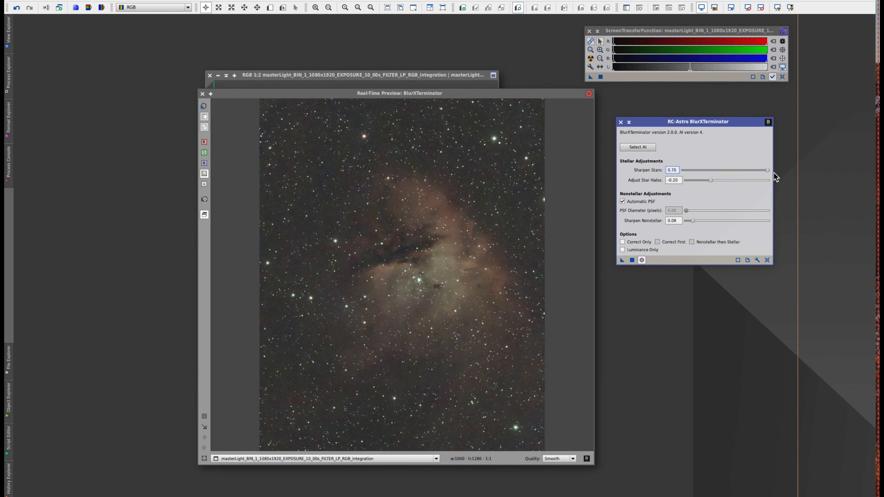
pyautogui.click(712, 180)
pyautogui.moveTo(717, 182); pyautogui.dragTo(773, 183)
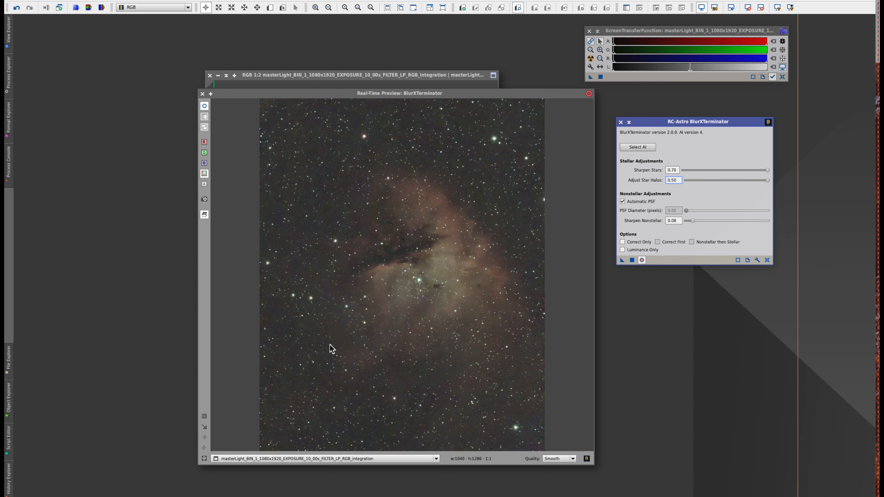
pyautogui.click(204, 417)
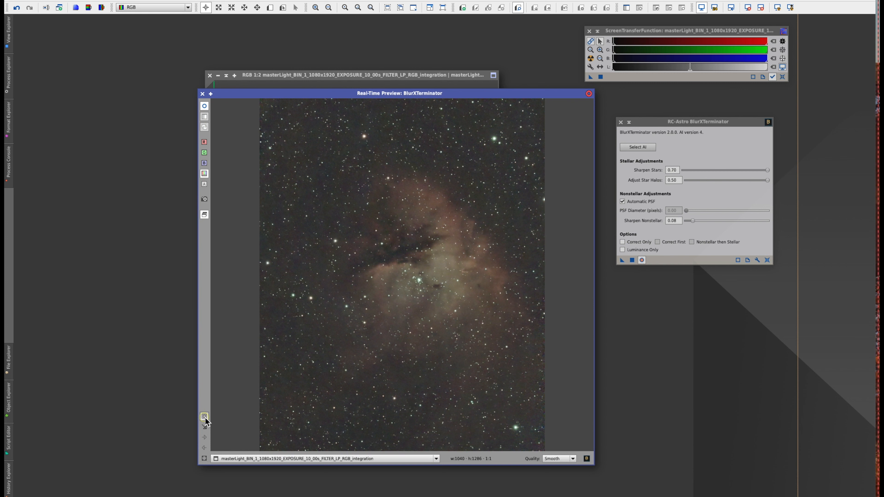
pyautogui.moveTo(436, 123); pyautogui.dragTo(542, 203)
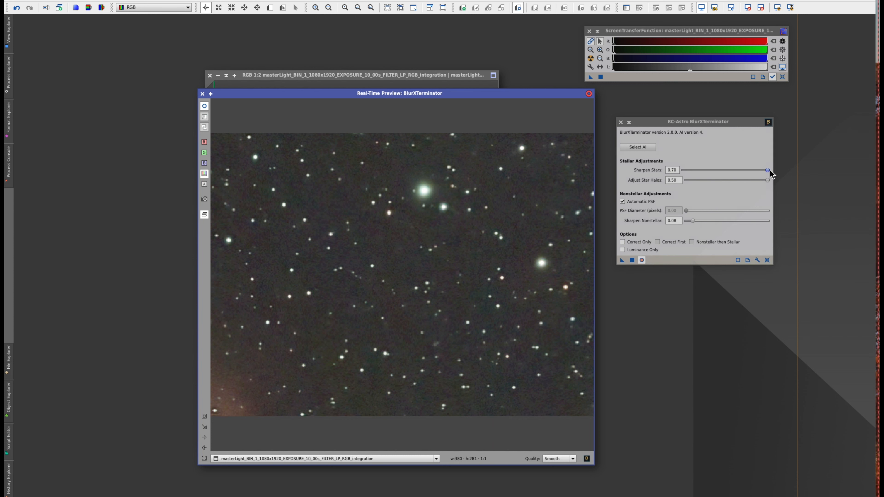
# - Compare the stars in the preview with Sharpen Stars 0.02 and Star Halos -0.50, and with 0.70 and 0.50
pyautogui.moveTo(770, 170); pyautogui.dragTo(761, 169)
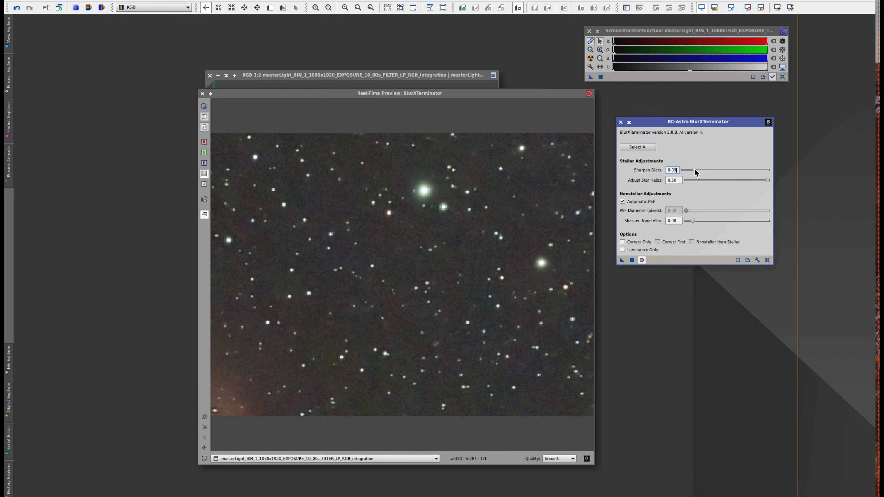
pyautogui.moveTo(769, 180); pyautogui.dragTo(723, 183)
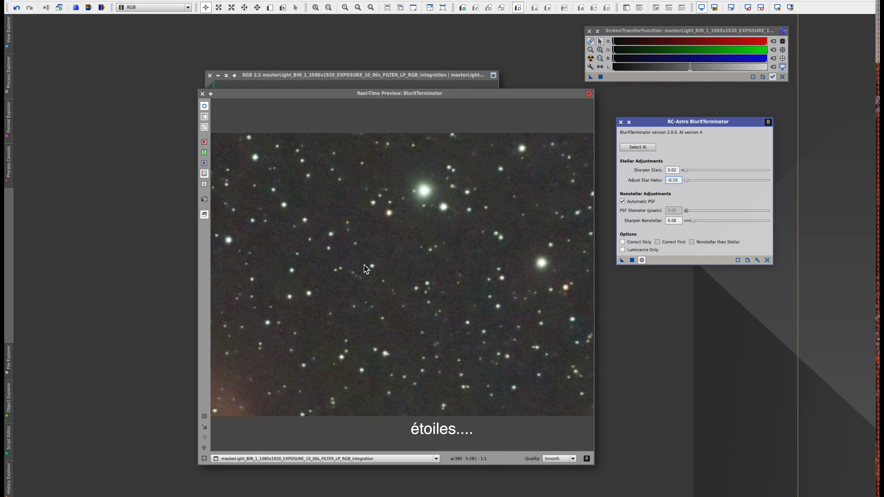
pyautogui.moveTo(686, 171); pyautogui.dragTo(774, 172)
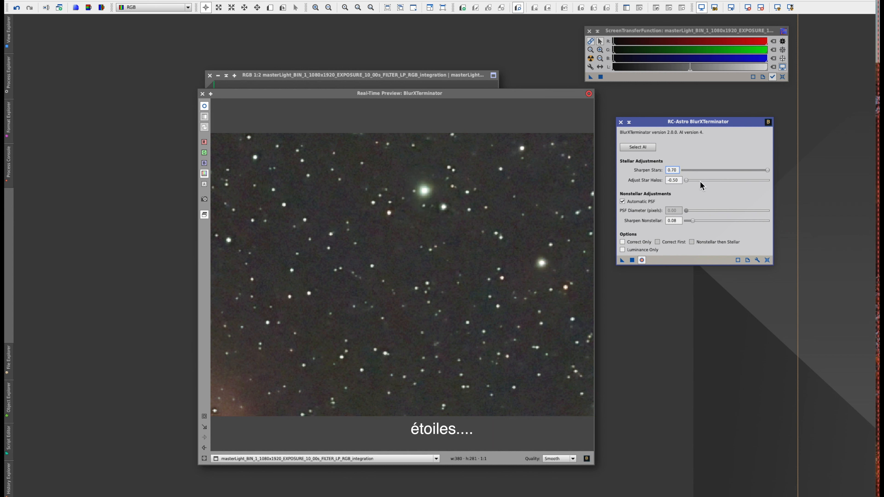
pyautogui.moveTo(686, 180); pyautogui.dragTo(779, 184)
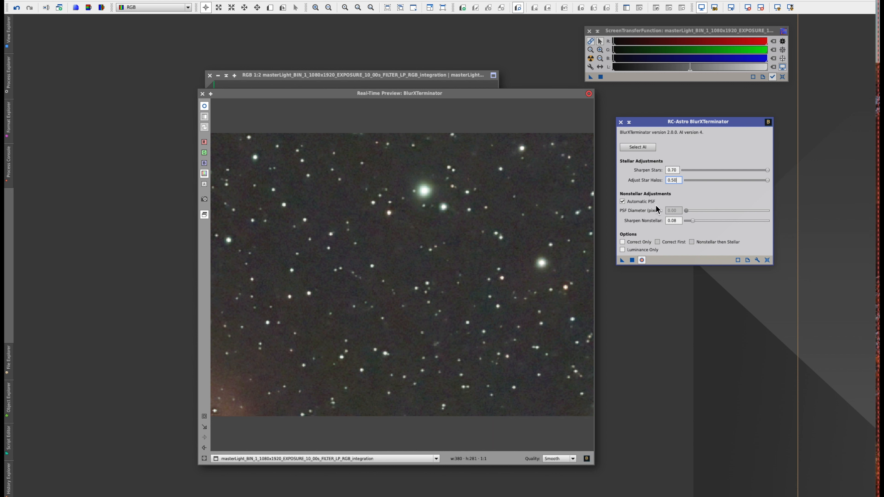
# - Try Adjust Star Halos at -0.50, and settle on Sharpen Stars 0.52 and Adjust Star Halos -0.36
pyautogui.click(769, 180)
pyautogui.moveTo(769, 180); pyautogui.dragTo(710, 185)
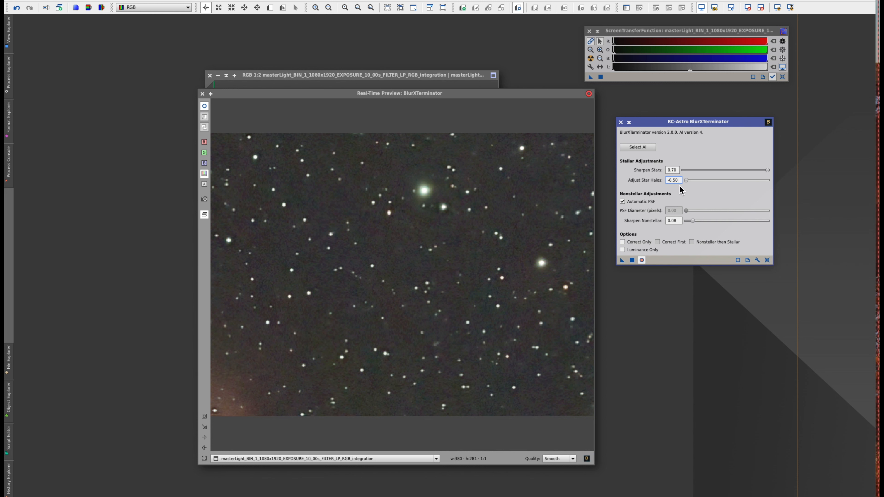
pyautogui.moveTo(687, 181); pyautogui.dragTo(688, 182)
pyautogui.moveTo(699, 182); pyautogui.dragTo(716, 182)
pyautogui.moveTo(767, 171)
pyautogui.mouseDown()
pyautogui.moveTo(683, 170)
pyautogui.moveTo(773, 174)
pyautogui.mouseUp()
pyautogui.moveTo(758, 170); pyautogui.dragTo(686, 180)
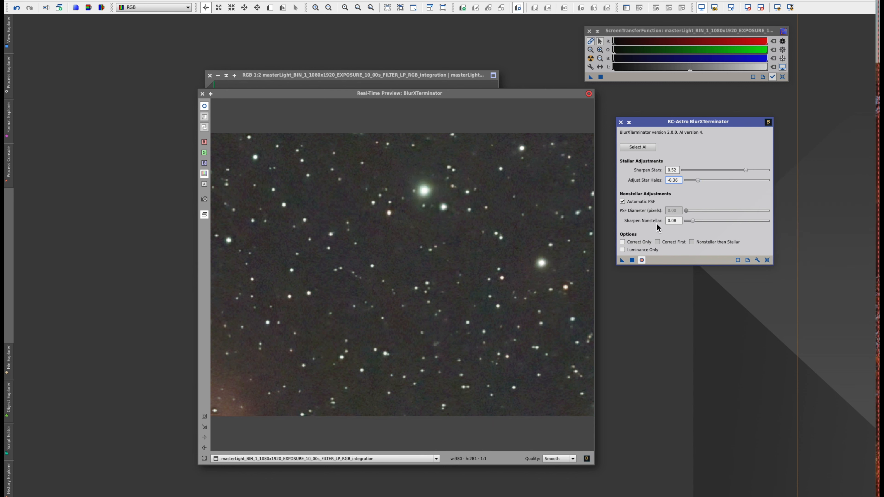
# - Try Sharpen Nonstellar at 0.34 and preview a close-up of the nebula's bright central region
pyautogui.moveTo(694, 221); pyautogui.dragTo(762, 221)
pyautogui.moveTo(767, 221); pyautogui.dragTo(715, 222)
pyautogui.click(205, 459)
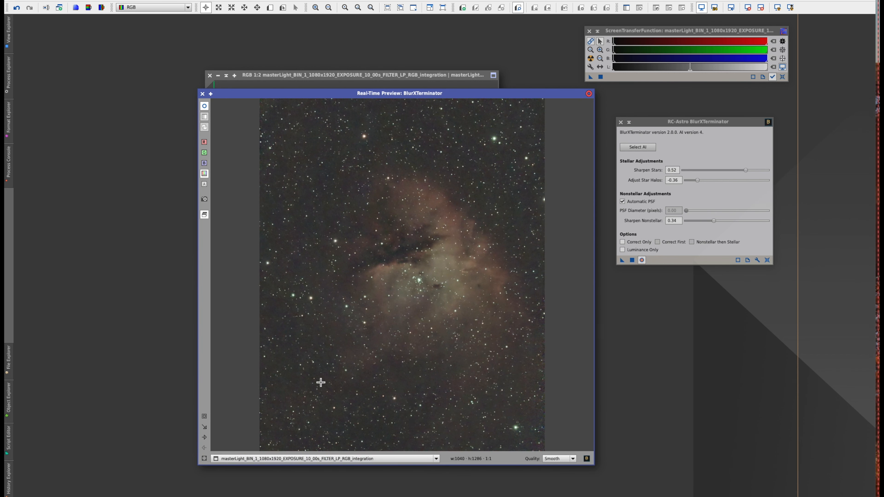
pyautogui.moveTo(401, 216); pyautogui.dragTo(463, 223)
pyautogui.moveTo(409, 232); pyautogui.dragTo(471, 293)
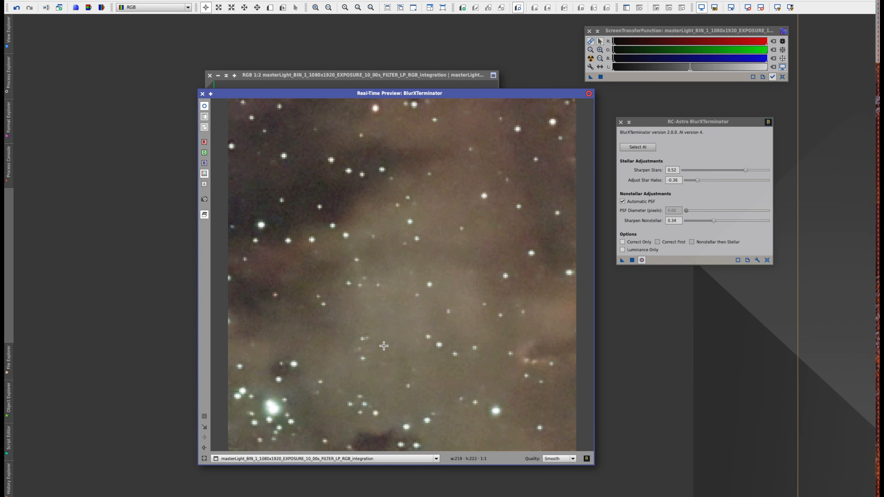
# - Try Sharpen Nonstellar at 0.69, set it to 0.62 and return the preview to the whole image
pyautogui.moveTo(714, 222); pyautogui.dragTo(744, 224)
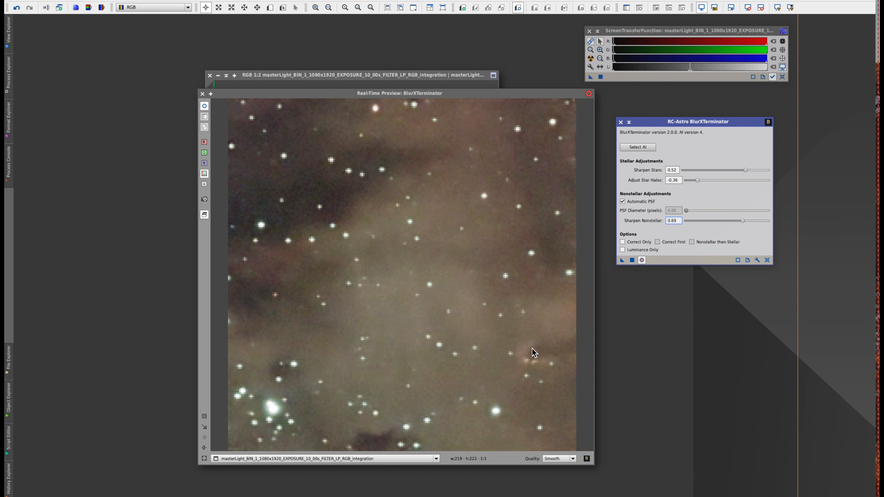
pyautogui.moveTo(746, 223)
pyautogui.mouseDown()
pyautogui.moveTo(760, 223)
pyautogui.moveTo(688, 223)
pyautogui.moveTo(754, 223)
pyautogui.mouseUp()
pyautogui.moveTo(754, 222); pyautogui.dragTo(738, 223)
pyautogui.click(204, 458)
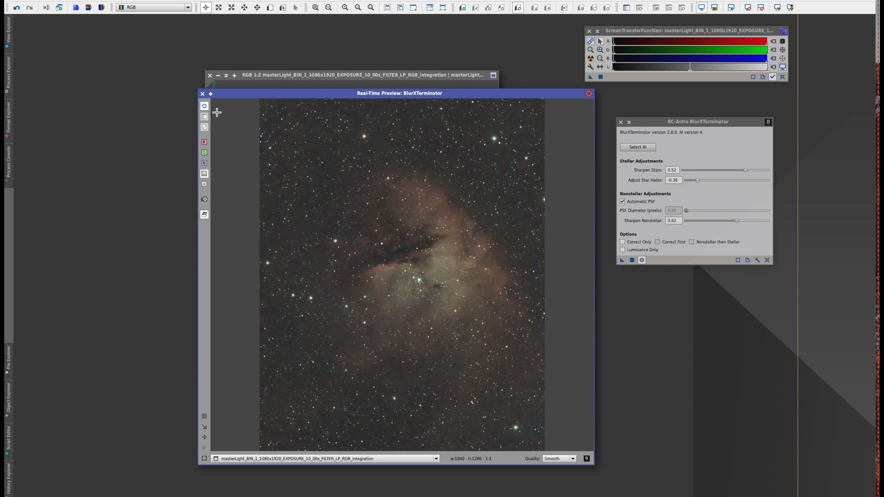
# - Switch the real-time preview off and on repeatedly to compare the master before and after sharpening
pyautogui.click(205, 107)
pyautogui.click(206, 107)
pyautogui.click(205, 107)
pyautogui.click(206, 108)
pyautogui.click(205, 107)
pyautogui.click(205, 107)
pyautogui.click(206, 107)
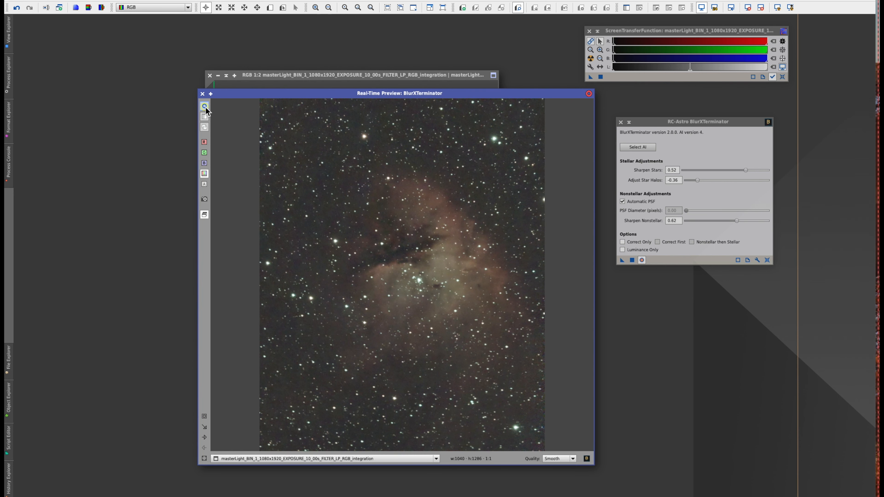
pyautogui.click(206, 107)
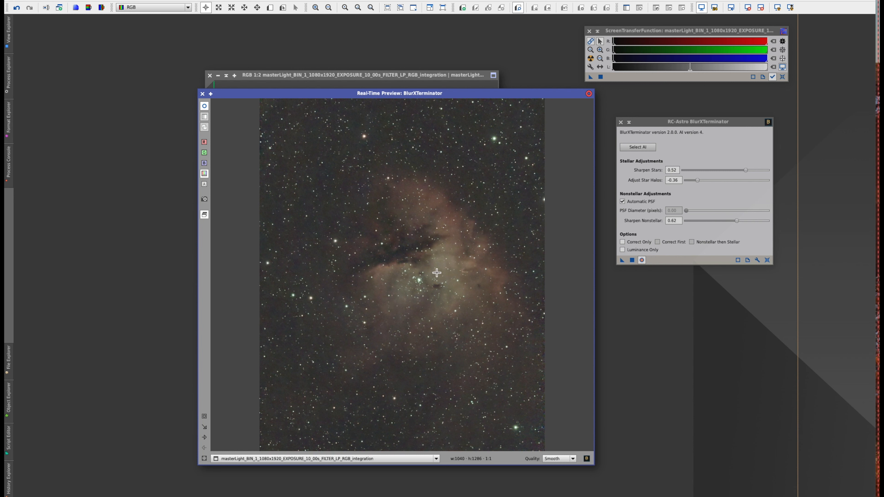
# - Apply BlurXTerminator to the master, dismissing the error dialog before retrying, and close the real-time preview
pyautogui.click(633, 260)
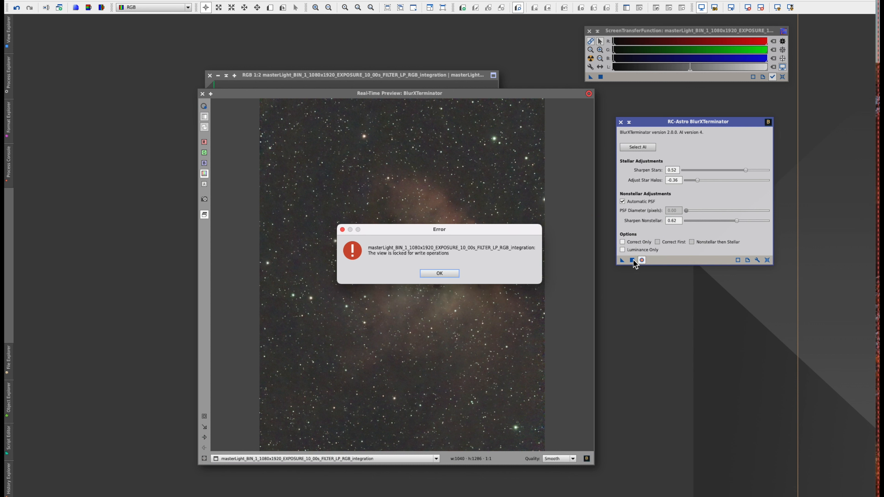
pyautogui.click(448, 273)
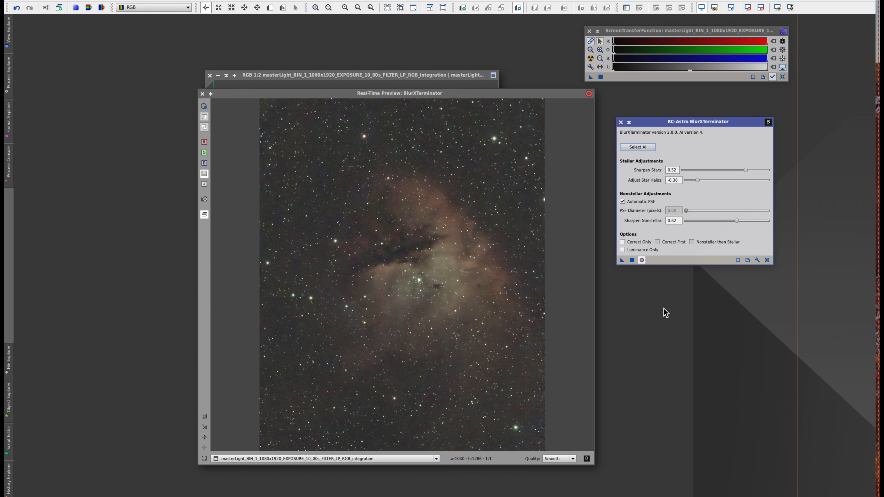
pyautogui.click(208, 107)
pyautogui.click(632, 261)
pyautogui.click(588, 94)
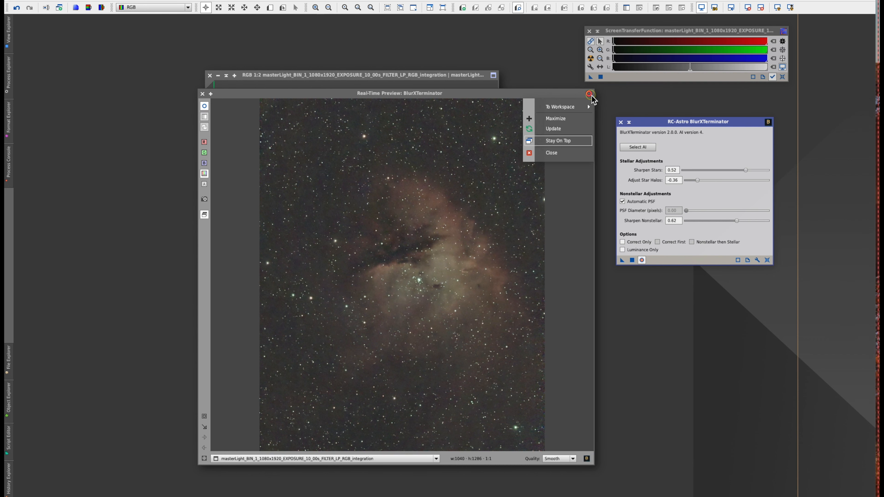
pyautogui.click(559, 154)
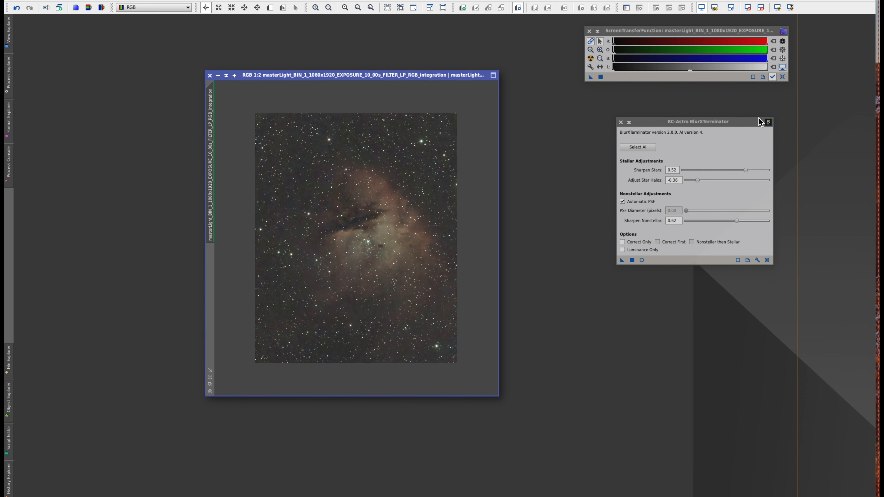
# - Close the BlurXTerminator dialog, then reposition and enlarge the master's window to inspect the sharpened image up close
pyautogui.click(768, 121)
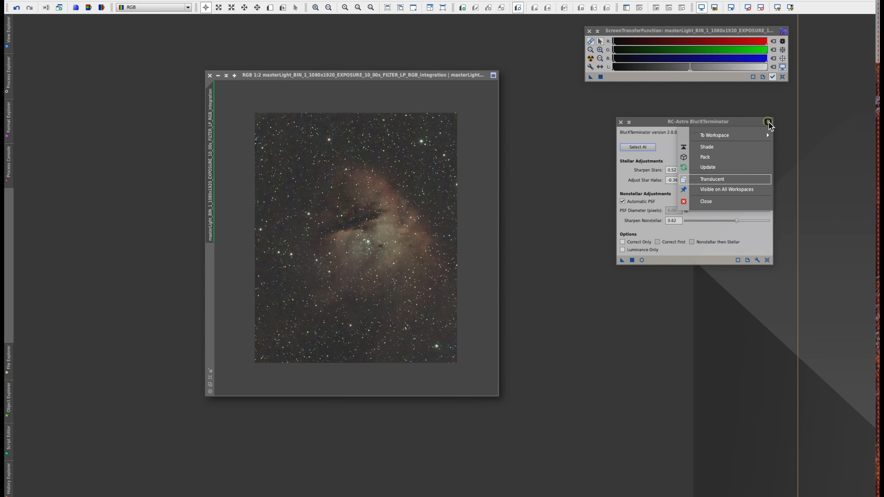
pyautogui.click(711, 202)
pyautogui.moveTo(428, 75); pyautogui.dragTo(390, 41)
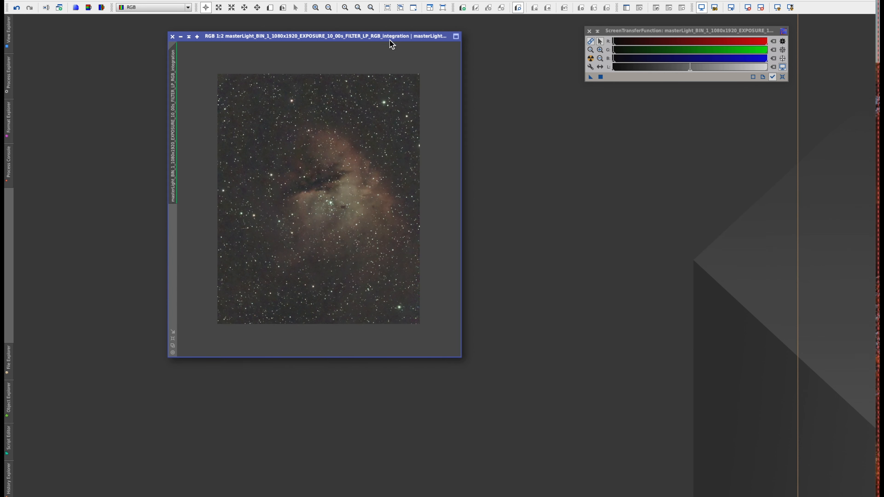
pyautogui.click(173, 339)
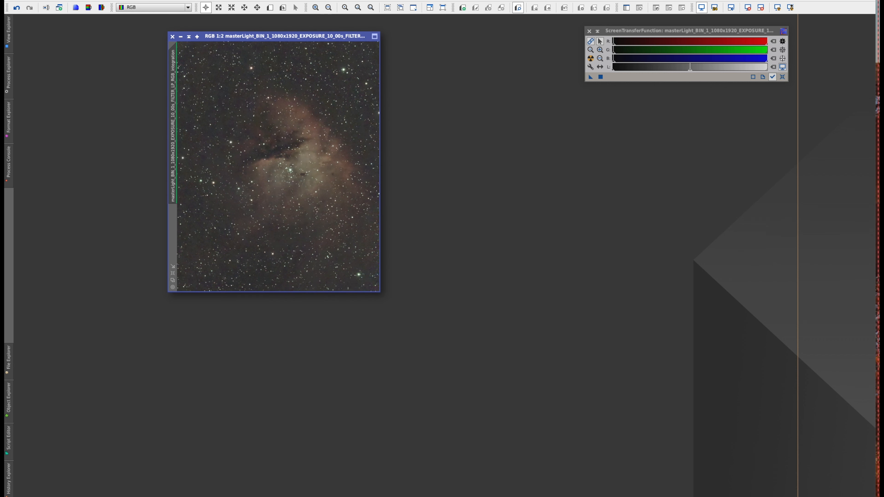
pyautogui.click(379, 291)
pyautogui.moveTo(379, 292); pyautogui.dragTo(571, 415)
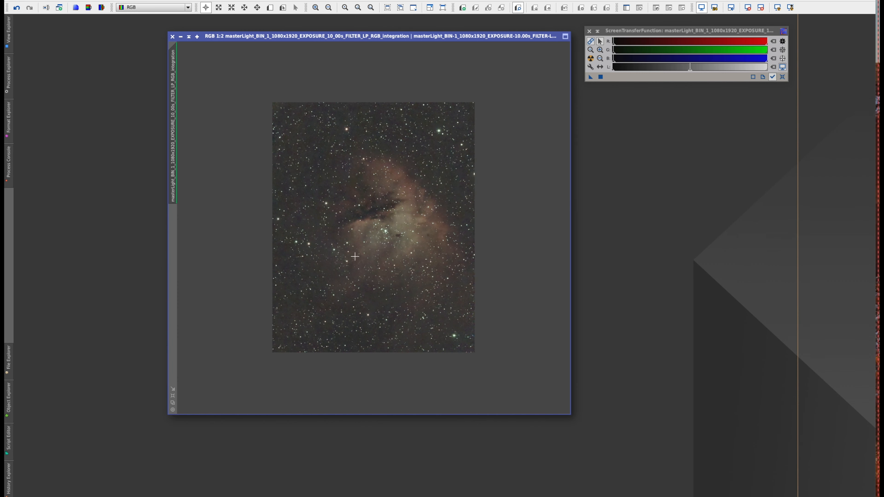
pyautogui.scroll(-3, 357, 255)
pyautogui.scroll(5, 357, 255)
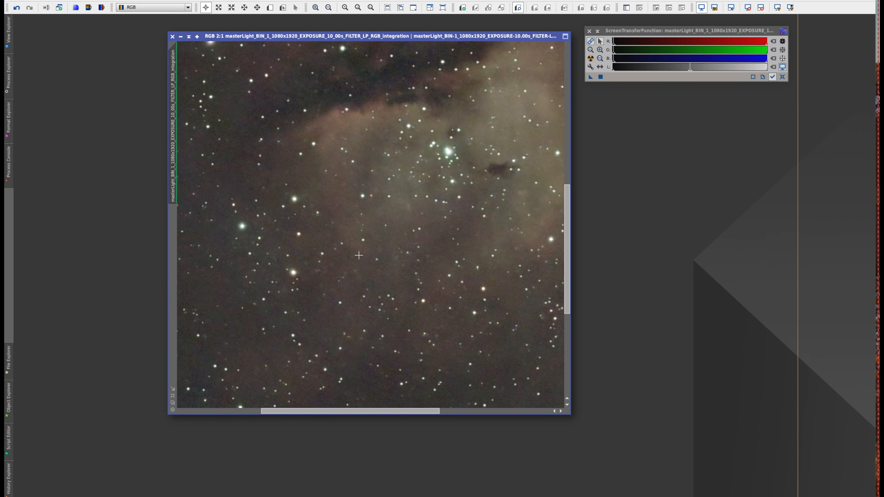
pyautogui.scroll(-1, 358, 255)
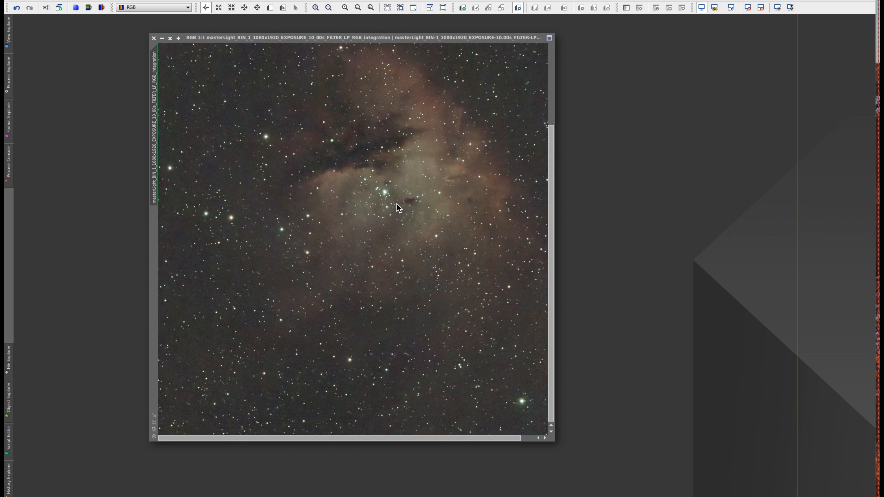
# - Launch the ImageSolver image analysis script for the sharpened master
pyautogui.click(222, 15)
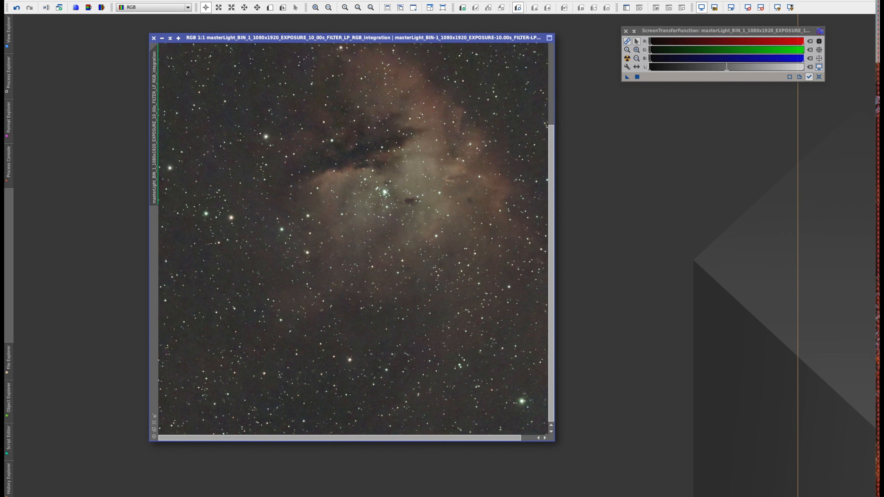
pyautogui.click(185, 0)
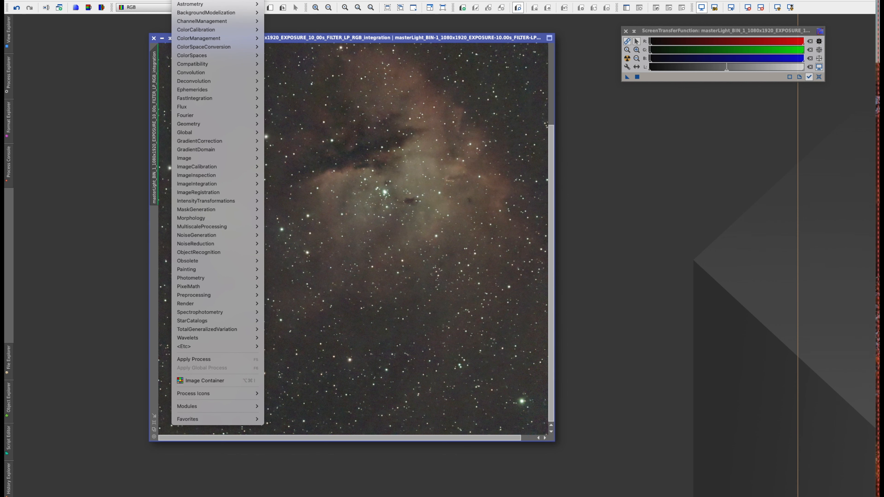
pyautogui.moveTo(209, 0)
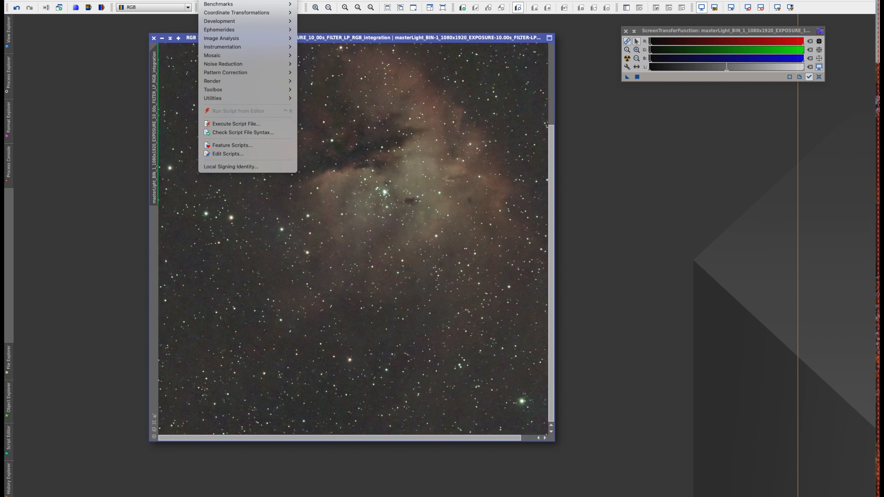
pyautogui.moveTo(220, 38)
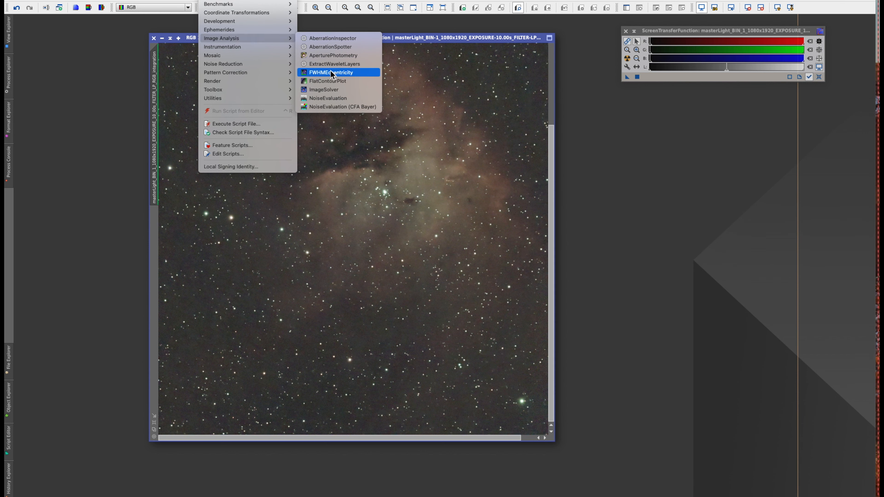
pyautogui.click(324, 90)
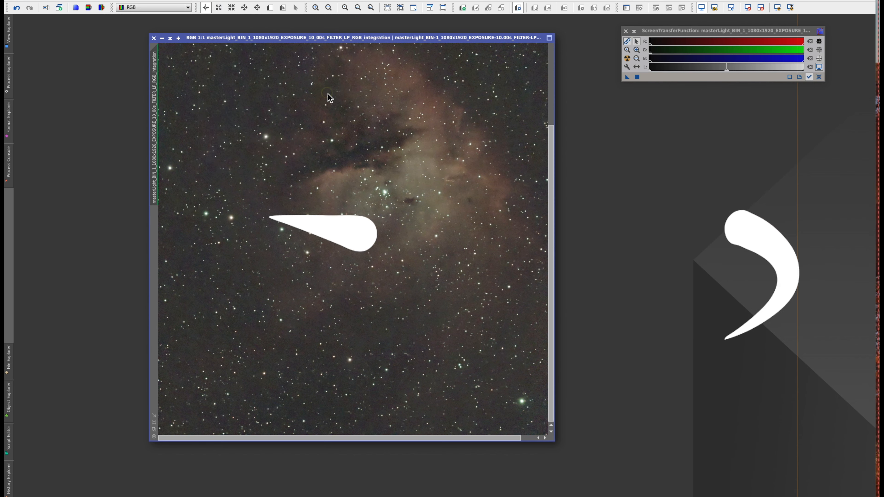
# - Reposition the ImageSolver dialog and plate-solve the active master with the automatic catalog, 251.7 mm focal distance and 2.9 µm pixel size
pyautogui.moveTo(475, 105); pyautogui.dragTo(751, 122)
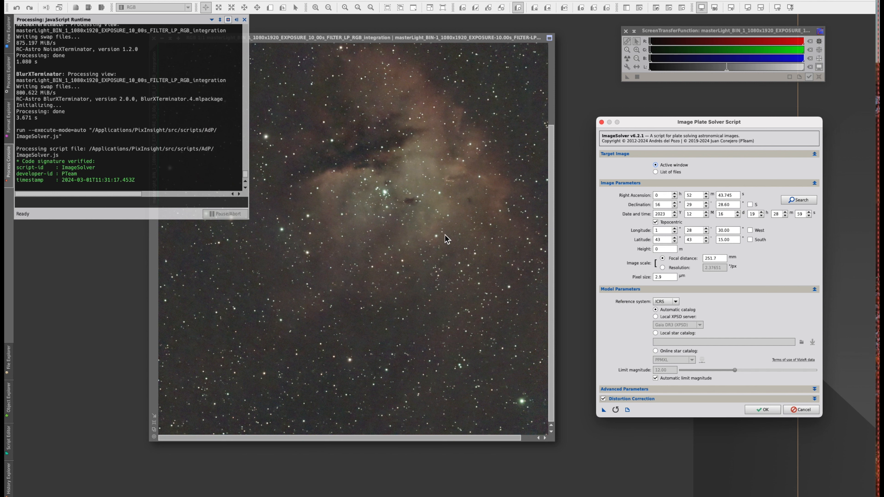
pyautogui.moveTo(655, 118); pyautogui.dragTo(645, 116)
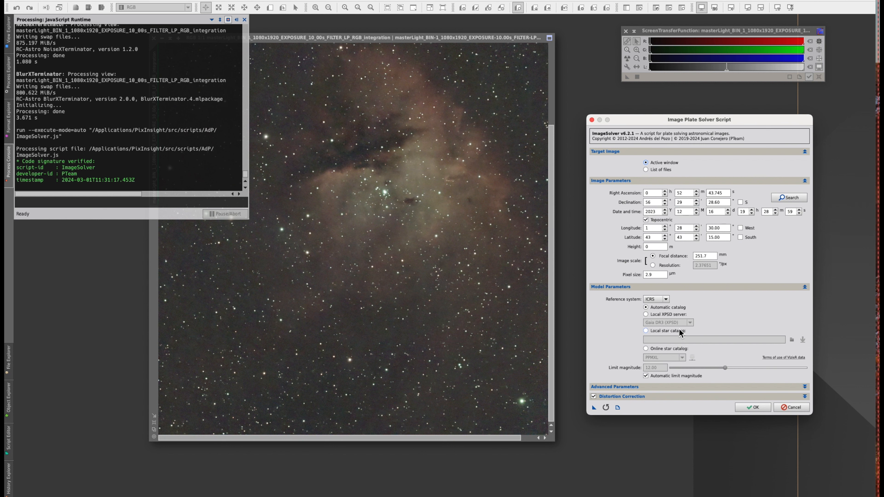
pyautogui.click(764, 412)
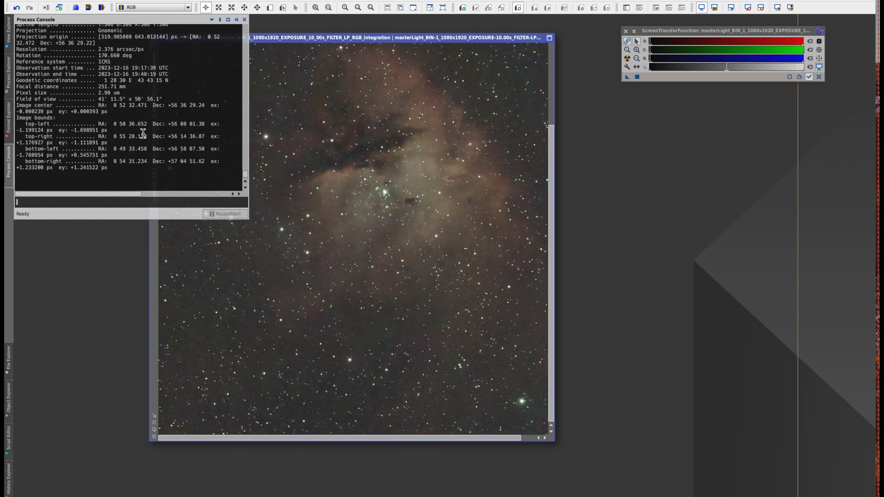
# - Move the solved master's window aside and create a clone of the image on the workspace
pyautogui.moveTo(266, 41)
pyautogui.mouseDown()
pyautogui.moveTo(286, 40)
pyautogui.moveTo(276, 46)
pyautogui.mouseUp()
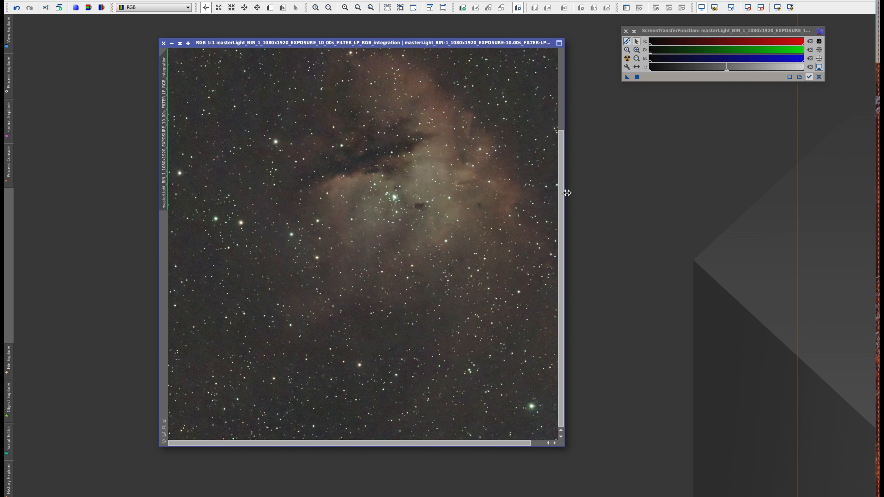
pyautogui.moveTo(492, 43); pyautogui.dragTo(409, 43)
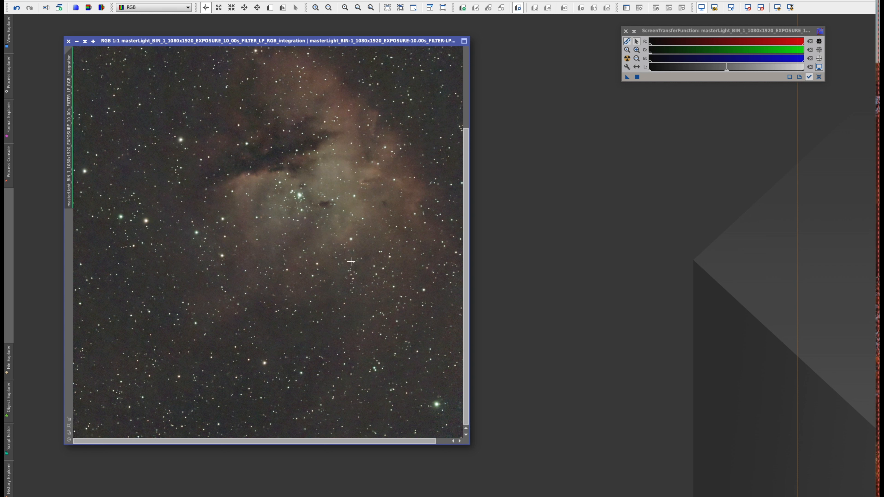
pyautogui.moveTo(71, 113)
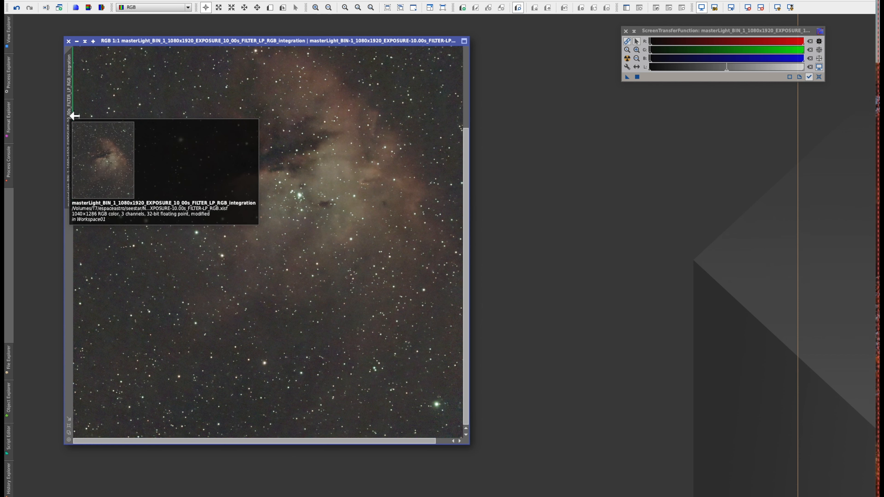
pyautogui.moveTo(71, 113); pyautogui.dragTo(239, 177)
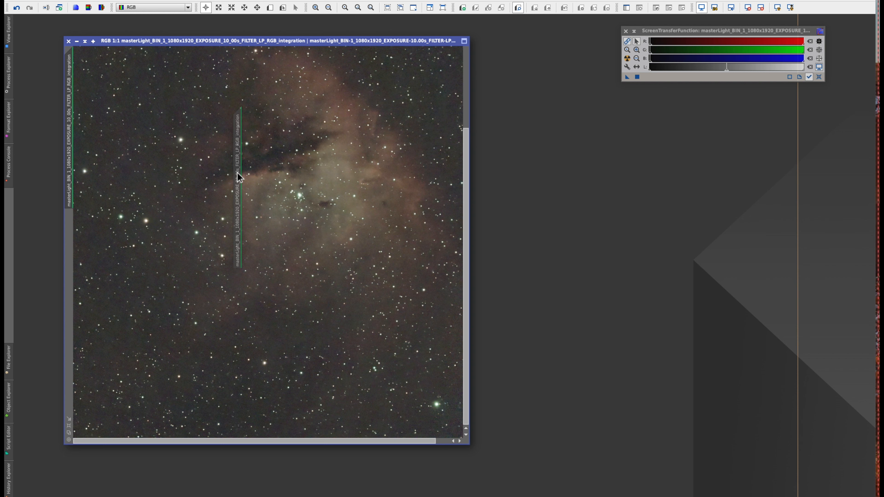
pyautogui.moveTo(239, 177); pyautogui.dragTo(239, 178)
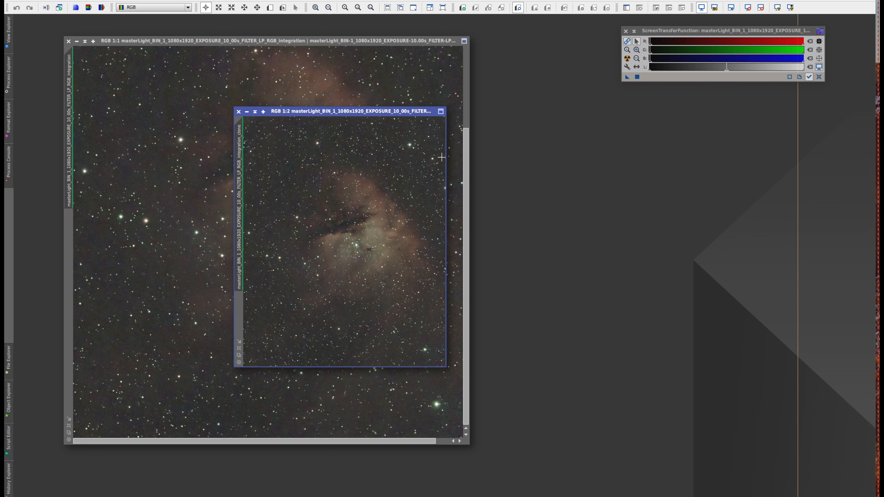
# - Enlarge and reposition the clone's window, then fit the window back to the image
pyautogui.moveTo(447, 162)
pyautogui.mouseDown()
pyautogui.moveTo(537, 183)
pyautogui.moveTo(675, 237)
pyautogui.moveTo(679, 216)
pyautogui.mouseUp()
pyautogui.moveTo(535, 111); pyautogui.dragTo(528, 114)
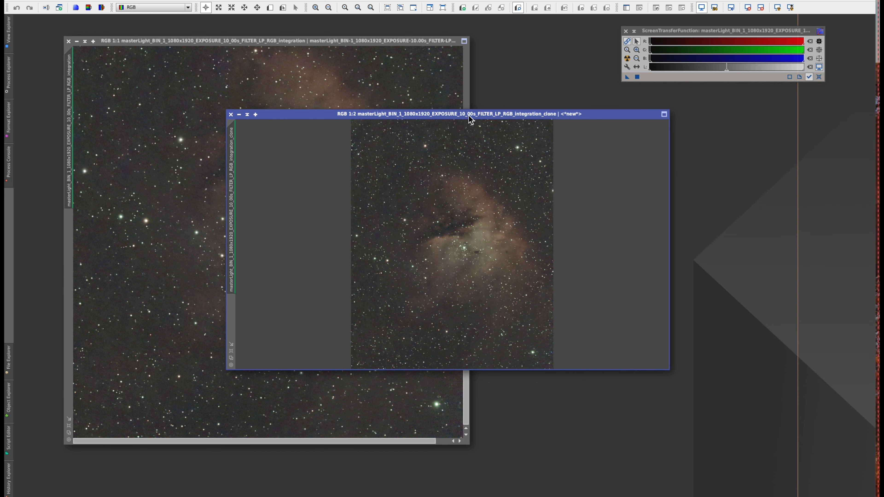
pyautogui.moveTo(469, 115); pyautogui.dragTo(461, 99)
pyautogui.moveTo(663, 355)
pyautogui.mouseDown()
pyautogui.moveTo(666, 376)
pyautogui.moveTo(778, 458)
pyautogui.moveTo(795, 457)
pyautogui.mouseUp()
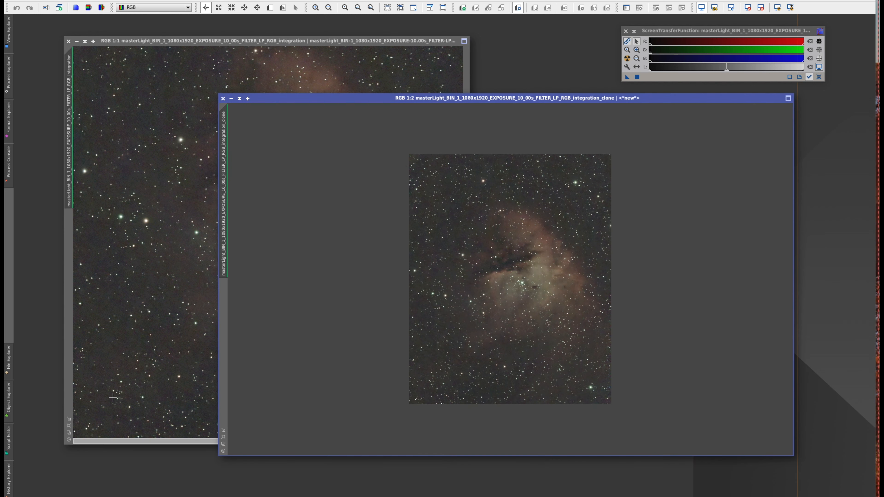
pyautogui.click(223, 438)
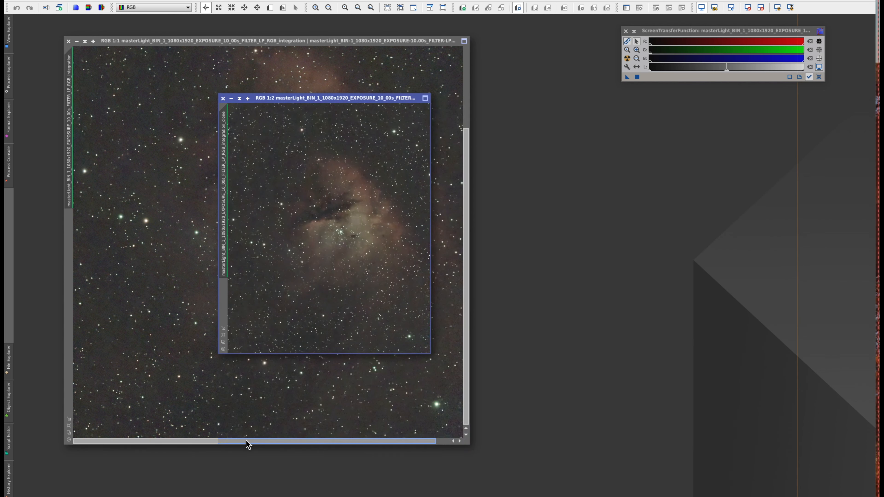
# - Reposition the clone's window and collapse the original master's window to its title bar
pyautogui.moveTo(334, 102)
pyautogui.mouseDown()
pyautogui.moveTo(638, 126)
pyautogui.moveTo(597, 131)
pyautogui.moveTo(394, 106)
pyautogui.moveTo(403, 101)
pyautogui.moveTo(339, 115)
pyautogui.mouseUp()
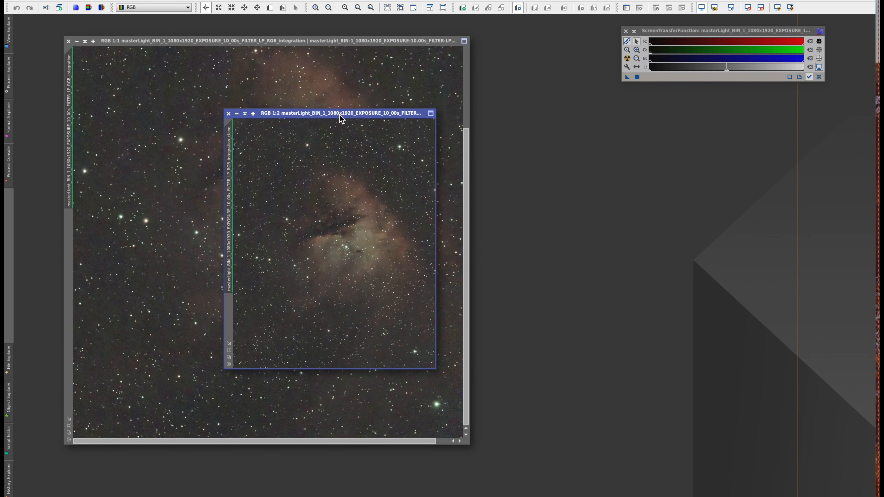
pyautogui.click(420, 41)
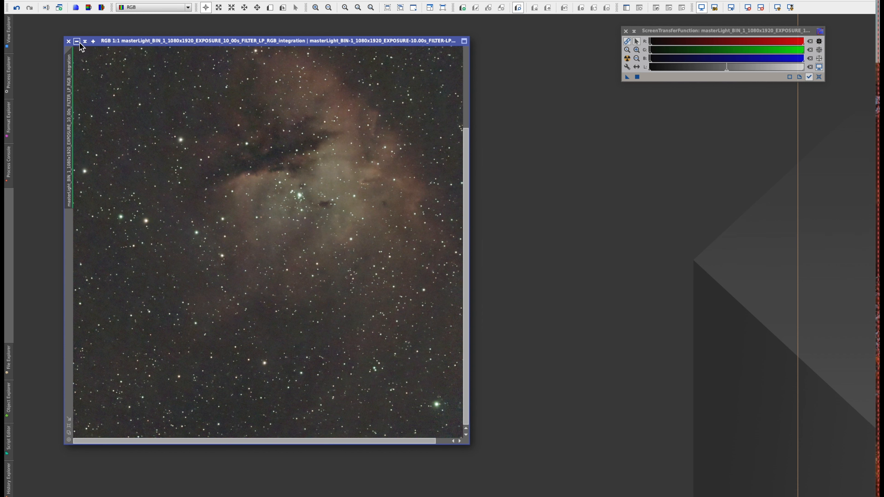
pyautogui.click(86, 42)
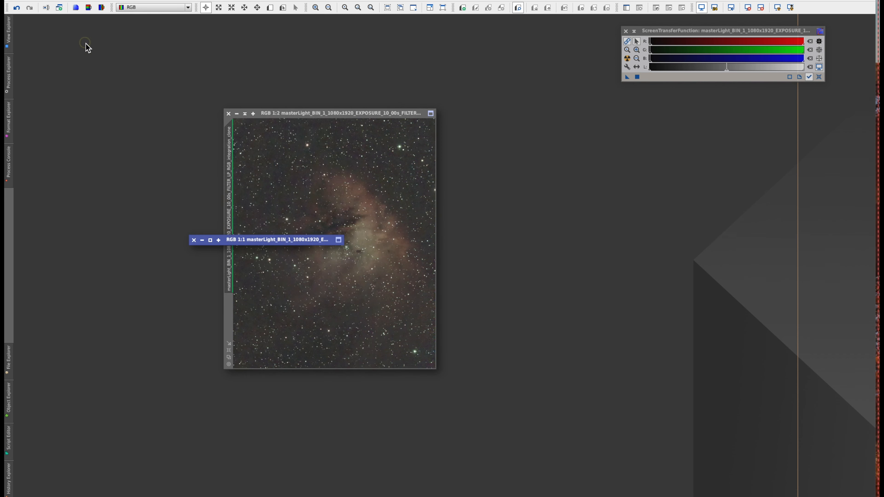
# - Move the iconized original and the cloned image higher in the workspace and open the PhotometricColorCalibration process
pyautogui.moveTo(265, 247)
pyautogui.mouseDown()
pyautogui.moveTo(155, 130)
pyautogui.moveTo(118, 40)
pyautogui.mouseUp()
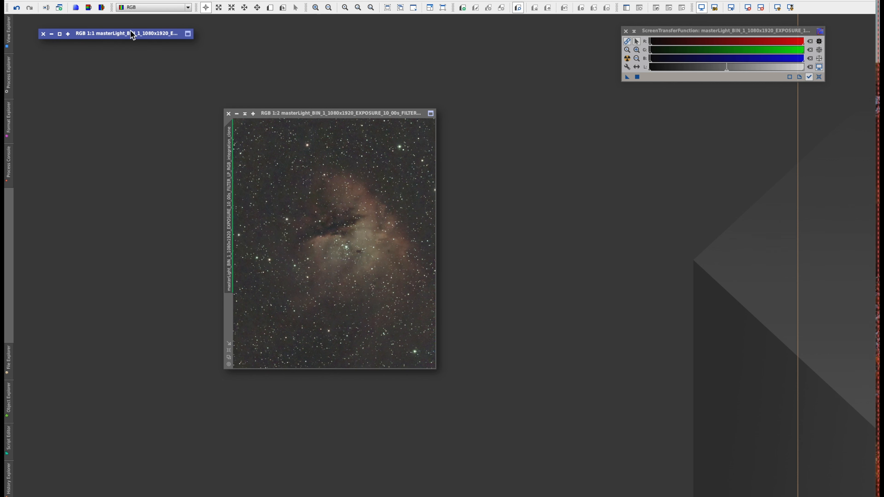
pyautogui.moveTo(332, 116); pyautogui.dragTo(346, 67)
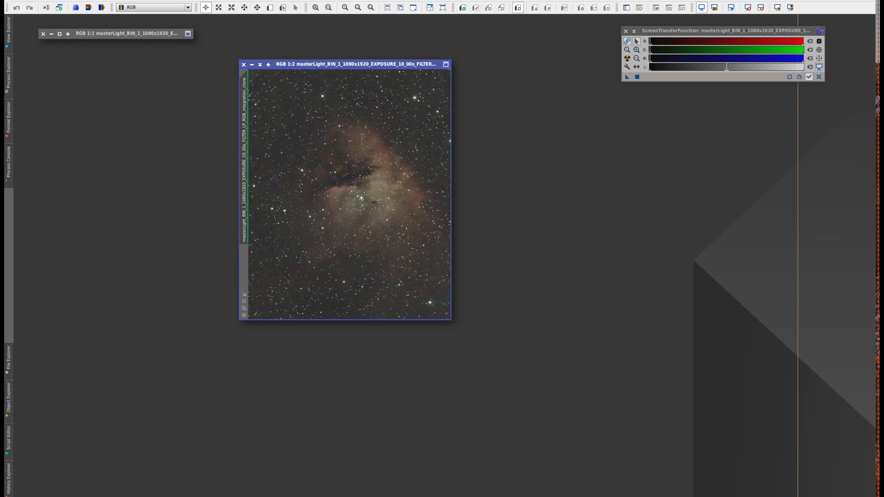
pyautogui.click(184, 1)
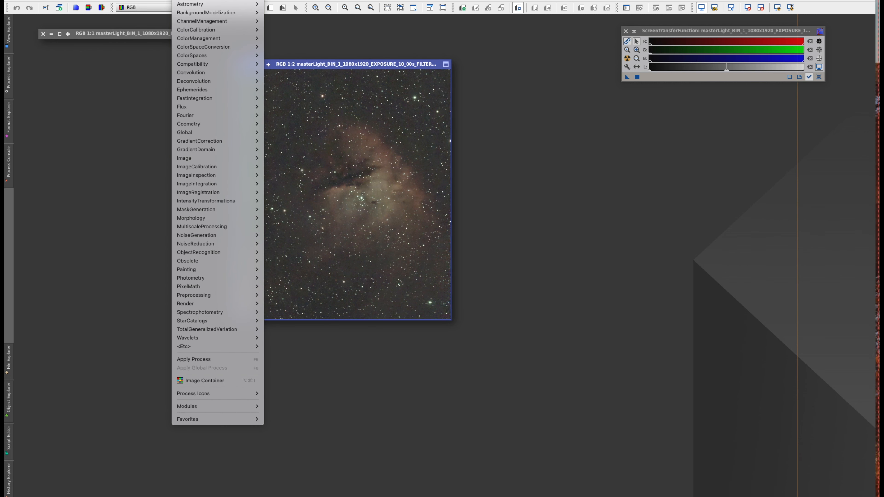
pyautogui.moveTo(191, 0)
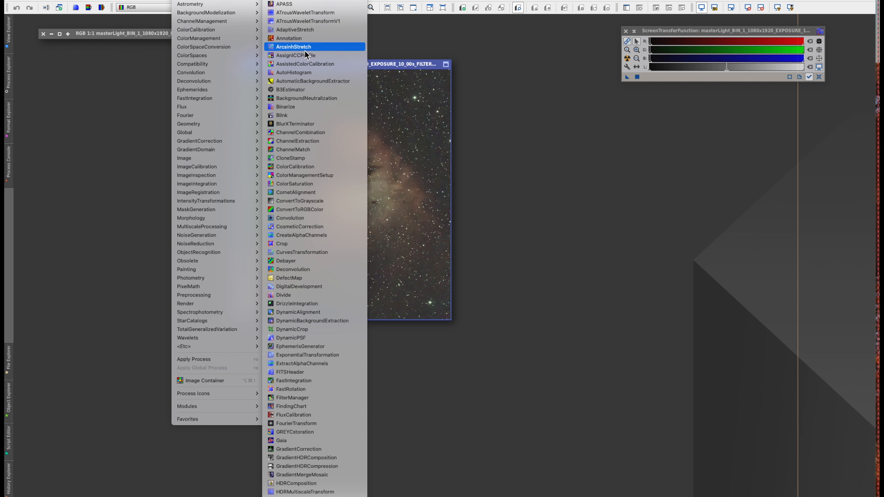
pyautogui.moveTo(204, 34)
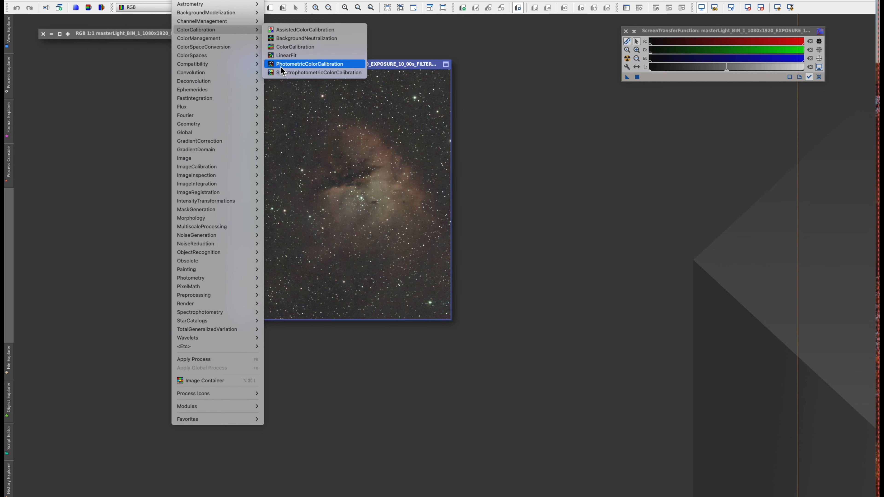
pyautogui.click(314, 66)
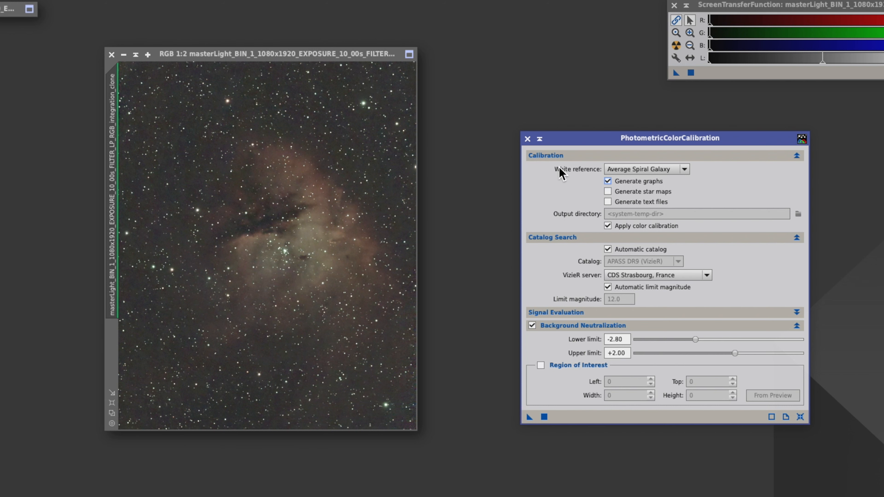
# - Apply PhotometricColorCalibration to the cloned RGB integration image with the Average Spiral Galaxy white reference and background neutralization enabled
pyautogui.moveTo(558, 170)
pyautogui.click(346, 57)
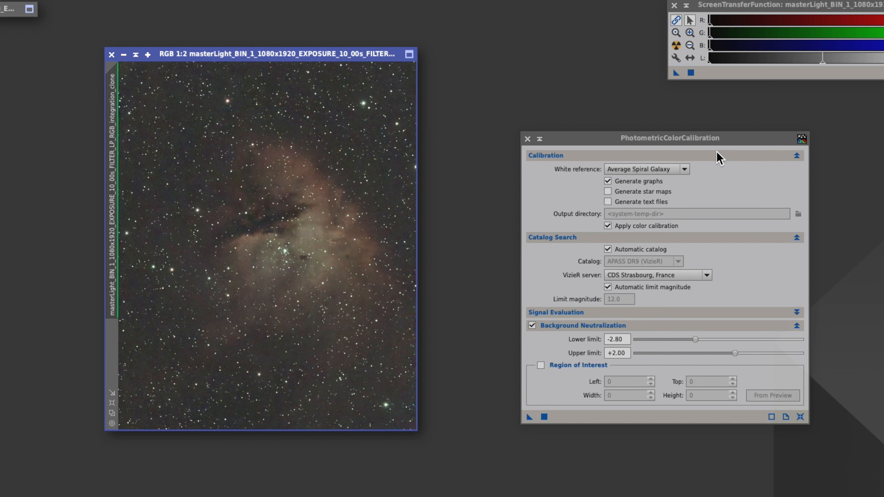
pyautogui.click(719, 141)
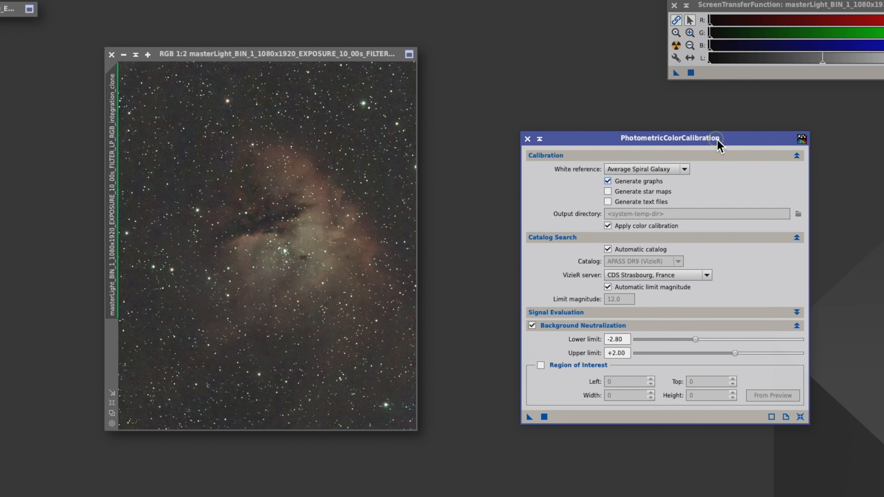
pyautogui.click(352, 56)
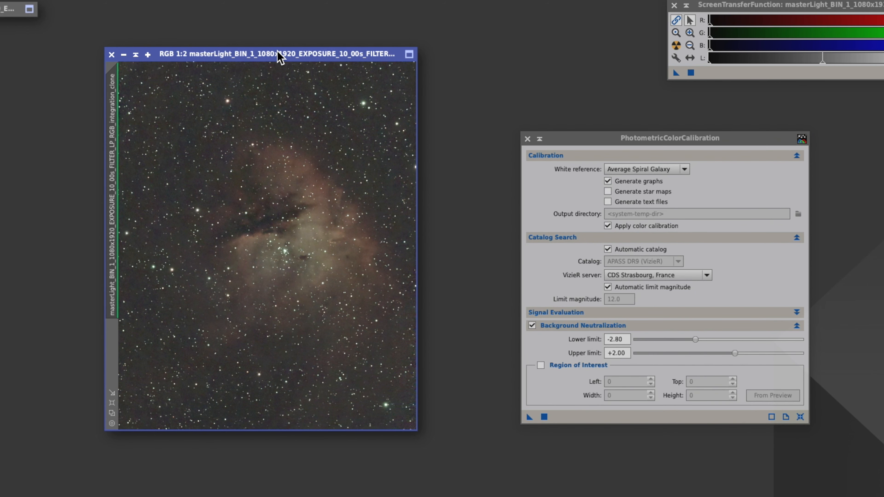
pyautogui.moveTo(725, 142); pyautogui.dragTo(676, 133)
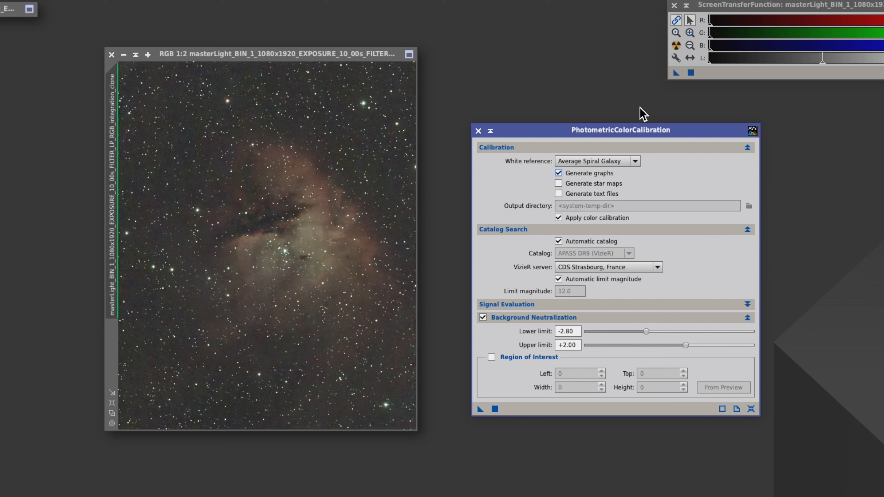
pyautogui.moveTo(612, 133); pyautogui.dragTo(611, 127)
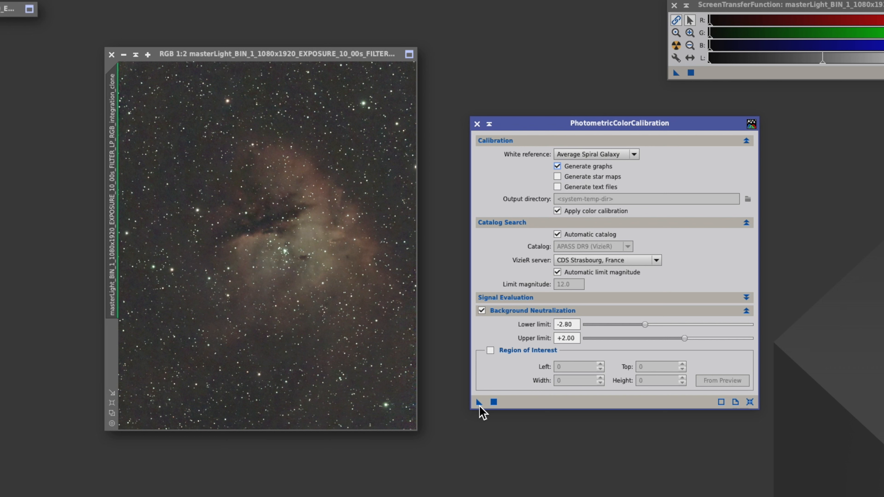
pyautogui.moveTo(479, 404); pyautogui.dragTo(307, 329)
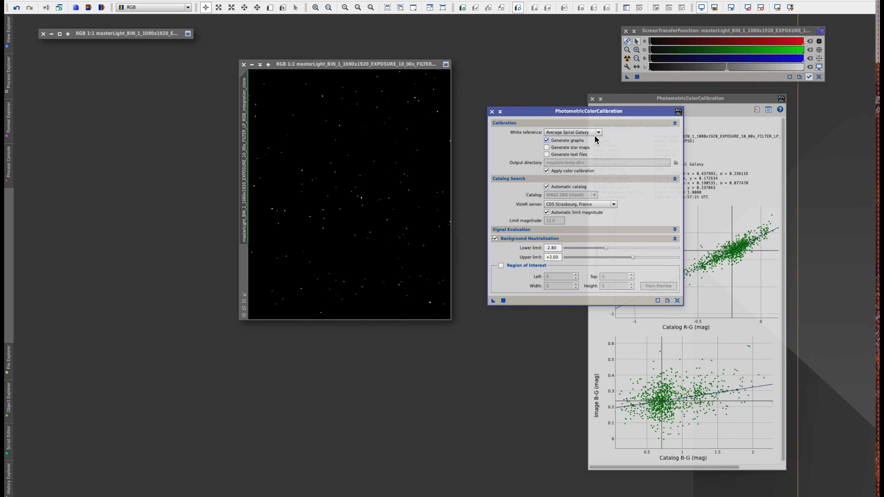
# - Review the White Balance Functions graphs, and close both the graph window and the PhotometricColorCalibration process window
pyautogui.moveTo(645, 110); pyautogui.dragTo(624, 108)
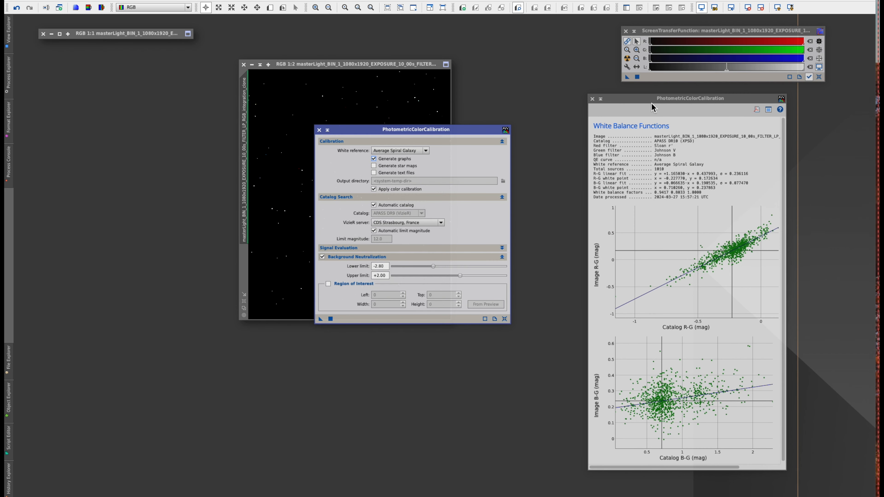
pyautogui.moveTo(705, 98); pyautogui.dragTo(661, 98)
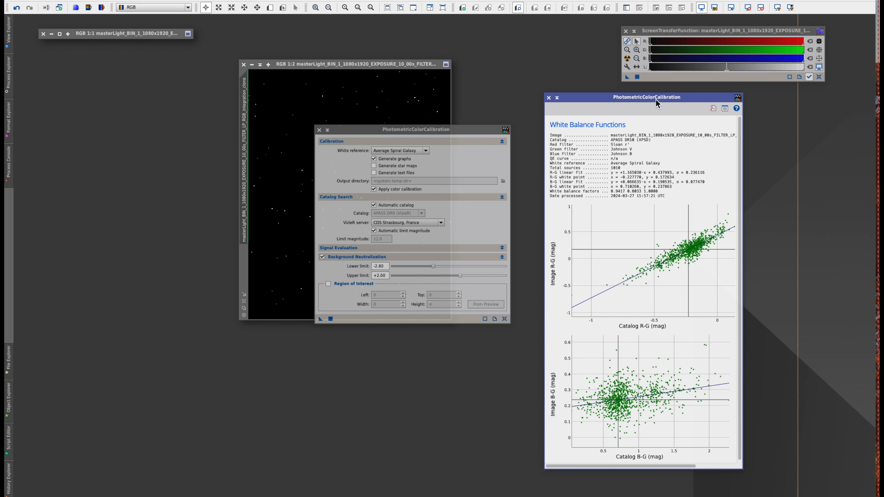
pyautogui.moveTo(656, 99); pyautogui.dragTo(672, 99)
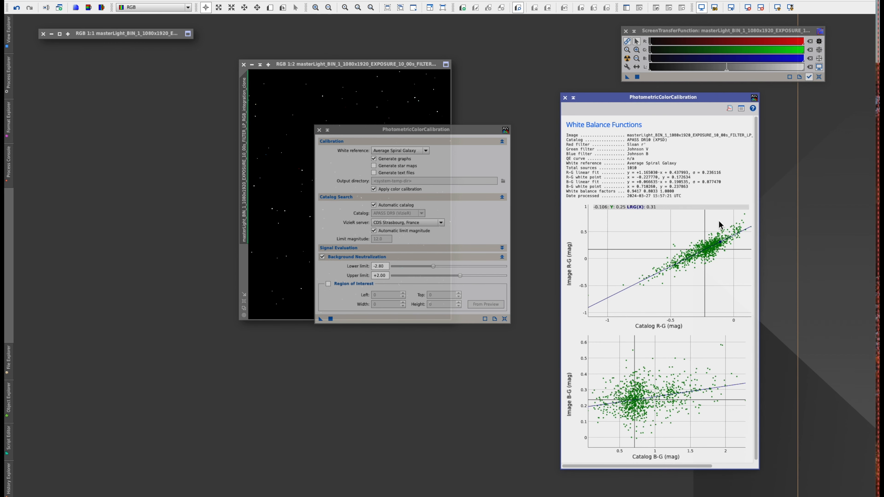
pyautogui.click(756, 100)
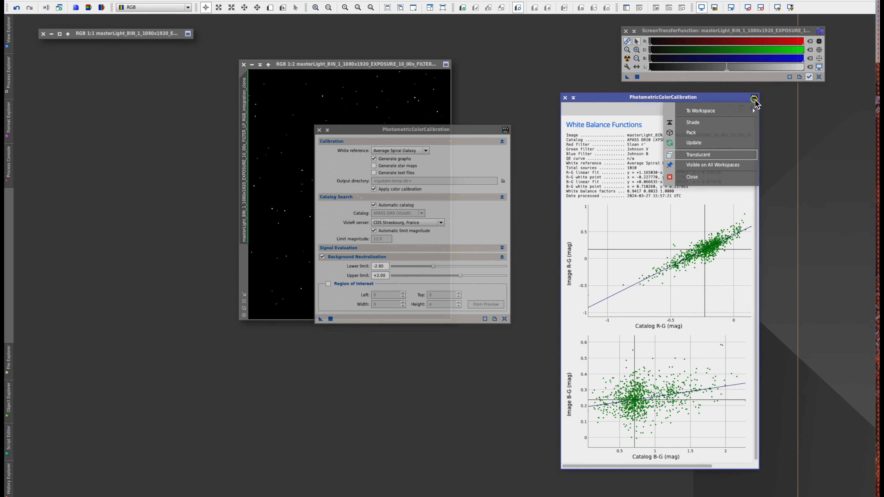
pyautogui.click(696, 177)
pyautogui.moveTo(456, 134); pyautogui.dragTo(629, 133)
pyautogui.click(678, 129)
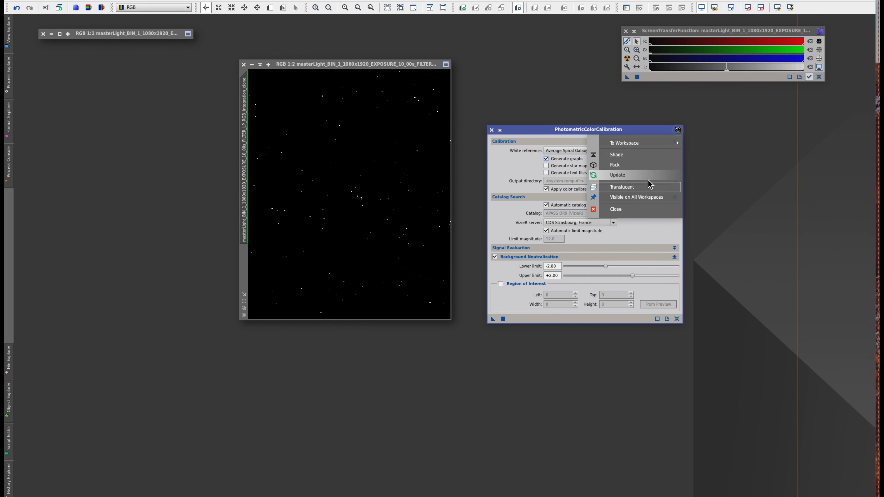
pyautogui.click(615, 209)
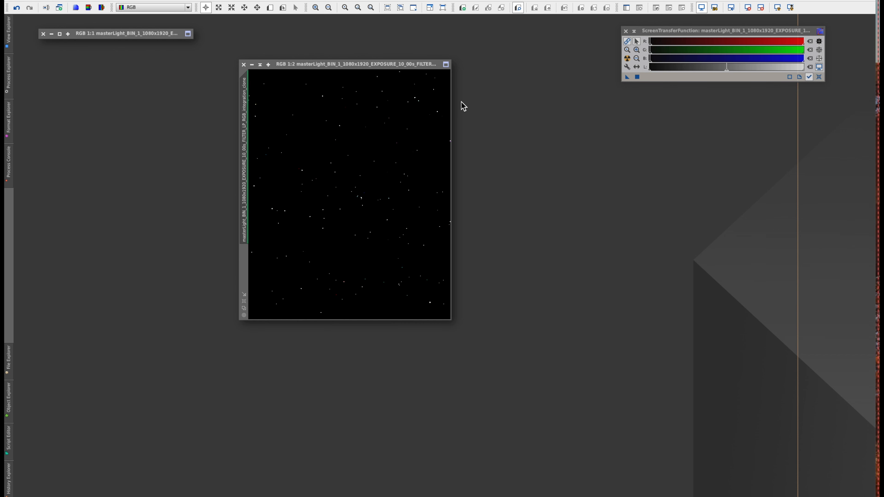
# - Enlarge the calibrated clone's window and apply an automatic screen stretch to it with ScreenTransferFunction
pyautogui.moveTo(382, 64); pyautogui.dragTo(391, 55)
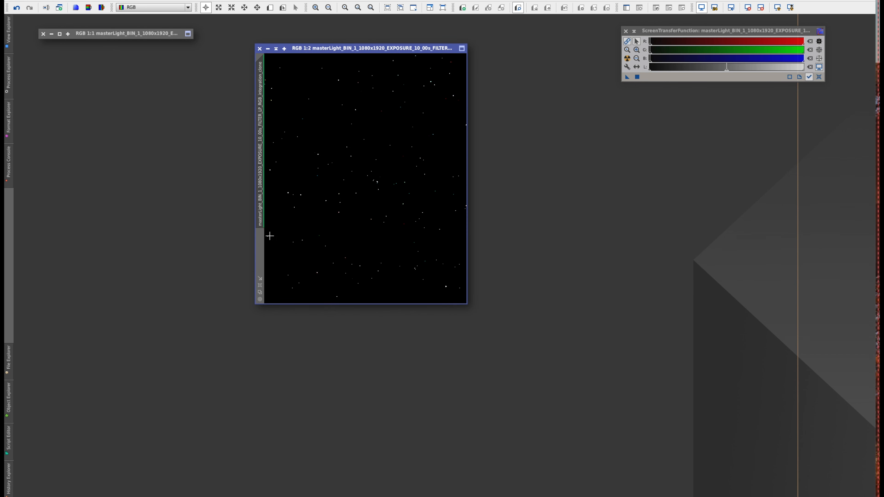
pyautogui.moveTo(468, 308); pyautogui.dragTo(520, 367)
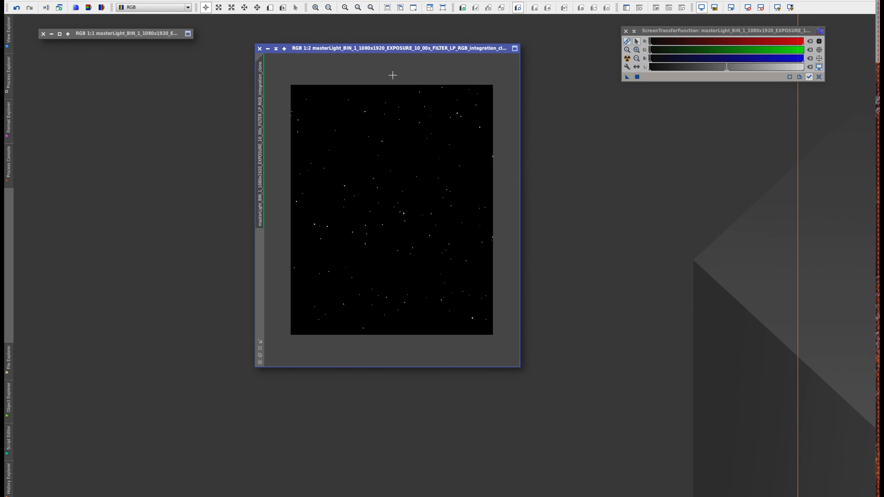
pyautogui.moveTo(770, 31); pyautogui.dragTo(719, 49)
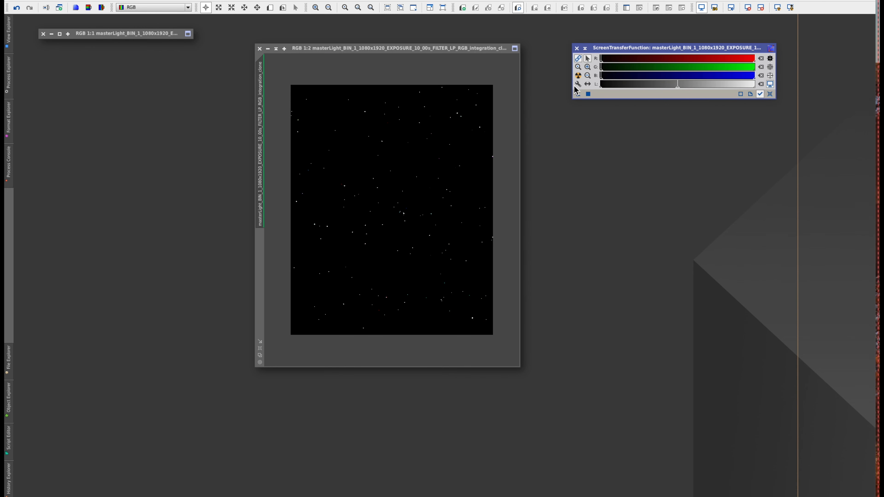
pyautogui.click(578, 75)
pyautogui.moveTo(414, 48); pyautogui.dragTo(419, 39)
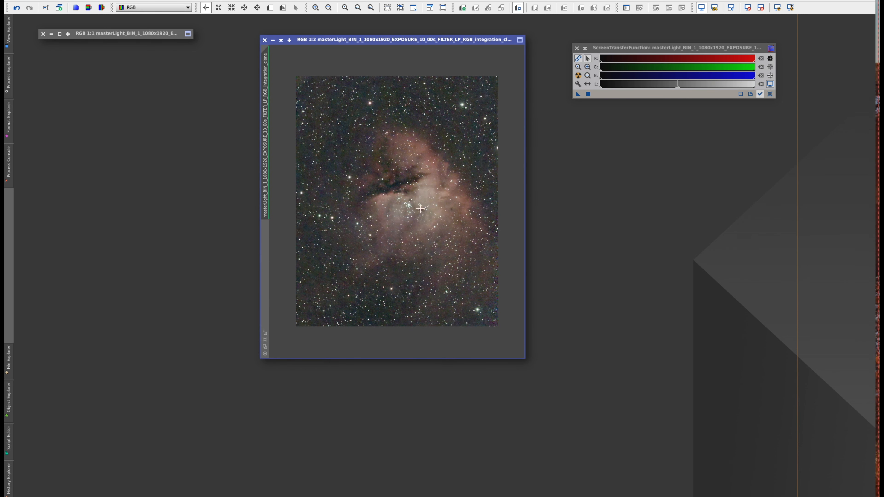
# - Restore the uncalibrated original beside the calibrated clone and match the clone's view to the original's 1:1 zoom for comparison
pyautogui.moveTo(644, 48); pyautogui.dragTo(857, 74)
pyautogui.doubleClick(127, 33)
pyautogui.moveTo(140, 34); pyautogui.dragTo(164, 41)
pyautogui.moveTo(480, 39); pyautogui.dragTo(700, 41)
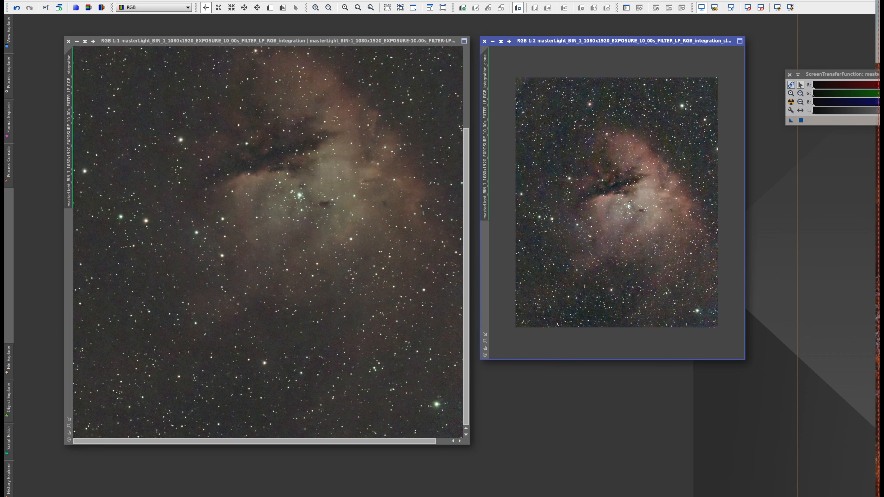
pyautogui.click(67, 118)
pyautogui.moveTo(69, 120); pyautogui.dragTo(485, 132)
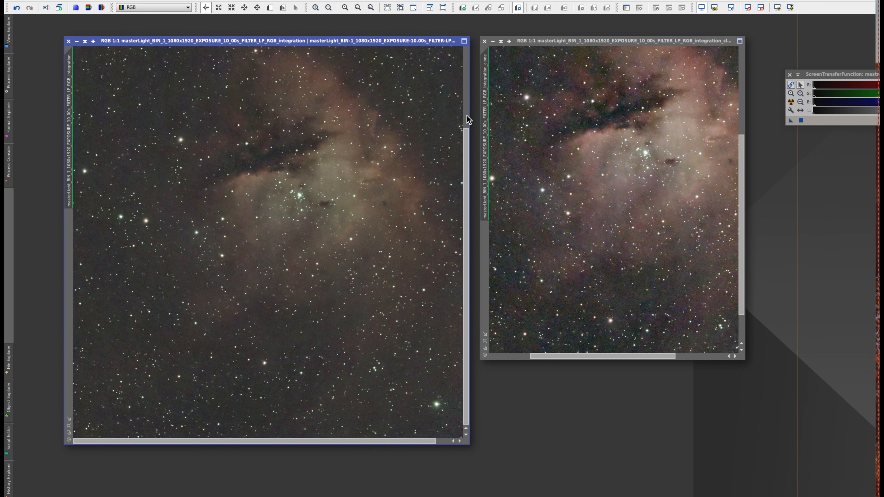
# - Iconize the original image and enlarge the calibrated clone's window to show most of the nebula
pyautogui.click(84, 41)
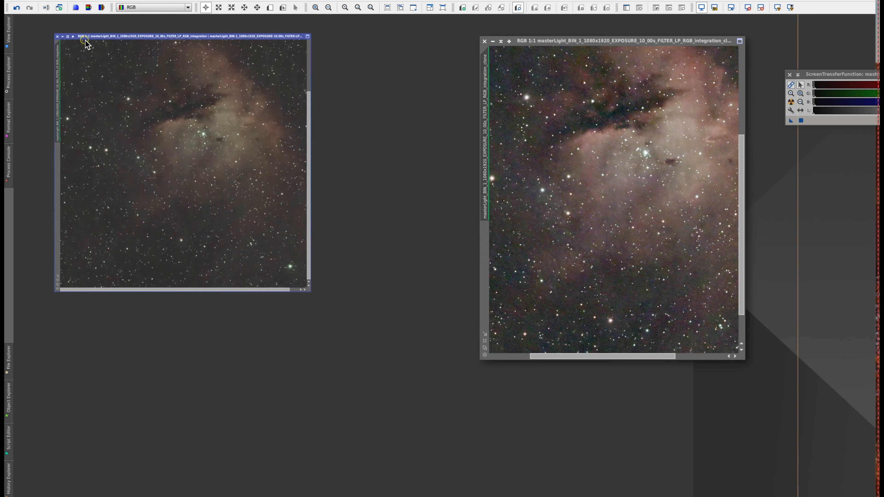
pyautogui.moveTo(636, 43); pyautogui.dragTo(353, 46)
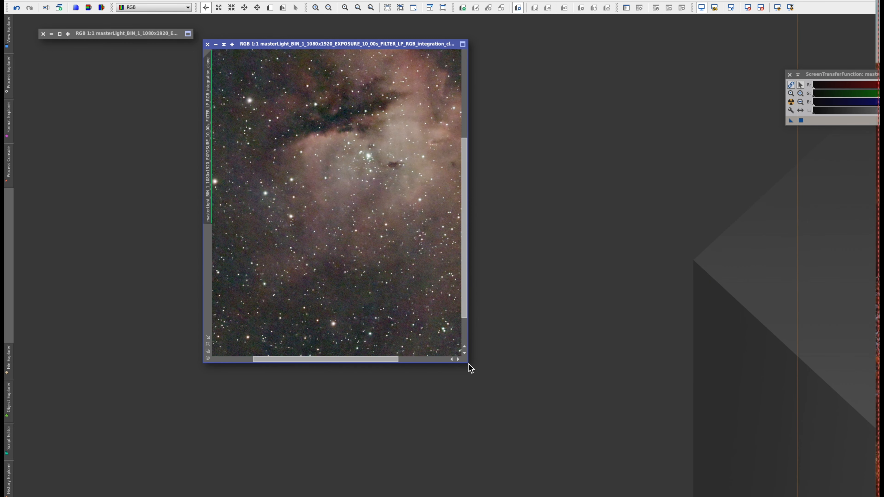
pyautogui.moveTo(468, 362)
pyautogui.mouseDown()
pyautogui.moveTo(608, 468)
pyautogui.moveTo(701, 496)
pyautogui.moveTo(664, 474)
pyautogui.mouseUp()
pyautogui.moveTo(460, 44); pyautogui.dragTo(393, 29)
# - Bring ScreenTransferFunction beside the clone and reset it to remove the screen stretch
pyautogui.moveTo(883, 74)
pyautogui.mouseDown()
pyautogui.moveTo(738, 34)
pyautogui.moveTo(752, 34)
pyautogui.mouseUp()
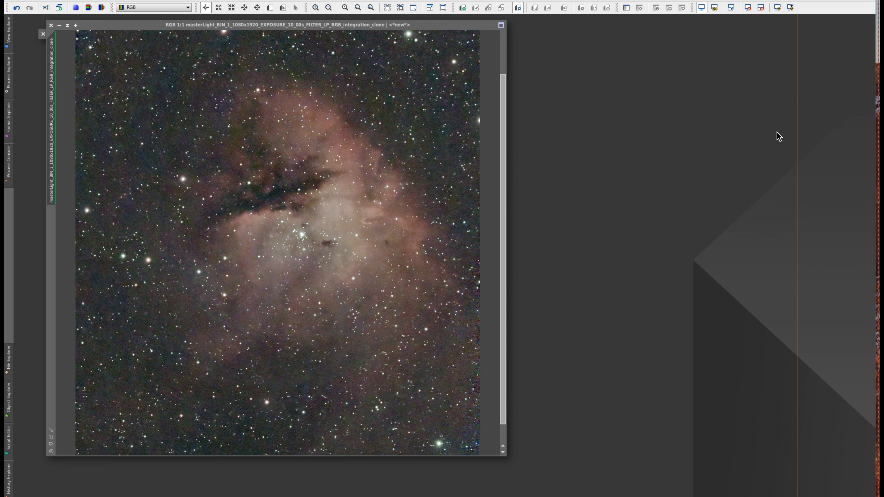
pyautogui.moveTo(306, 26); pyautogui.dragTo(328, 27)
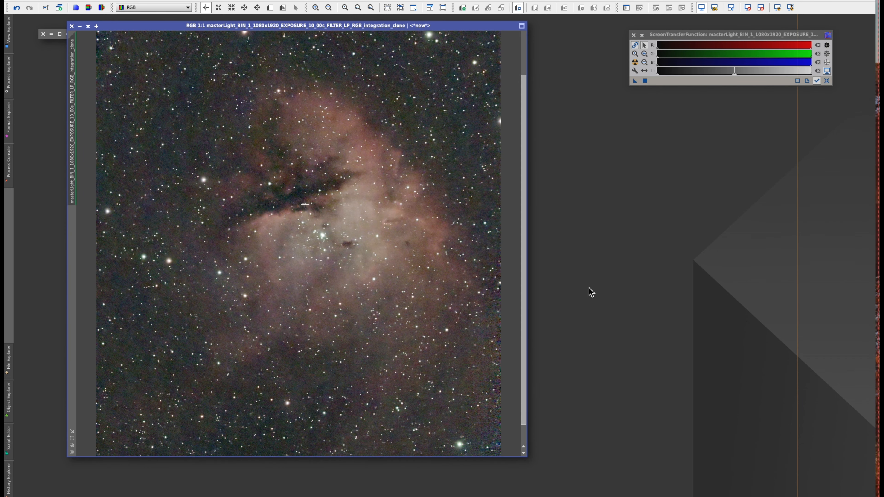
pyautogui.click(828, 81)
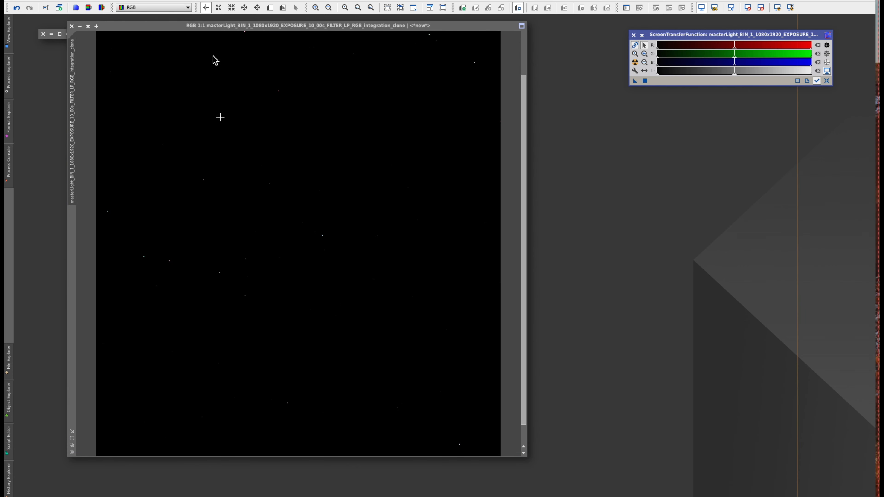
# - Open the HistogramTransformation process, place it beside the unstretched clone, and make the clone the active image
pyautogui.moveTo(218, 28); pyautogui.dragTo(209, 29)
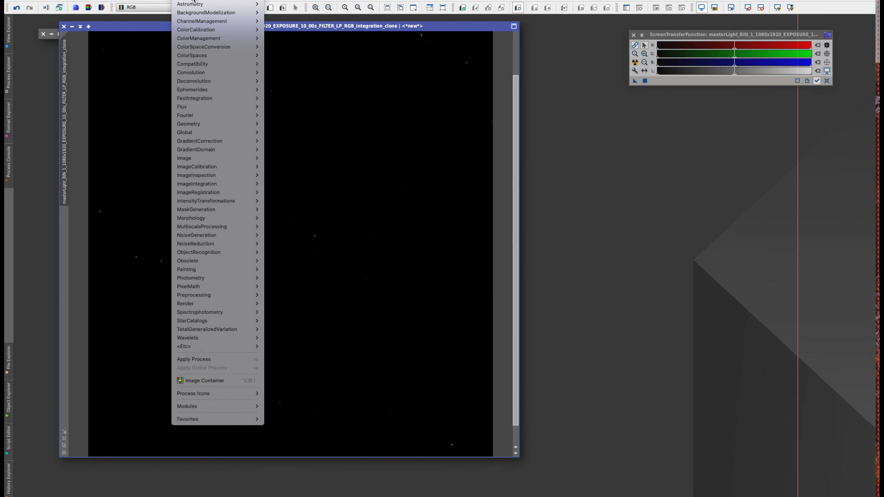
pyautogui.moveTo(193, 1)
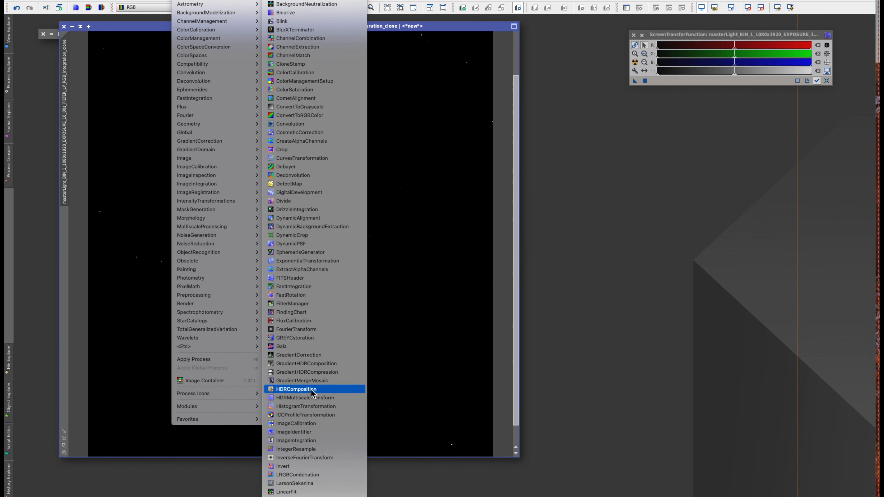
pyautogui.scroll(-5, 306, 370)
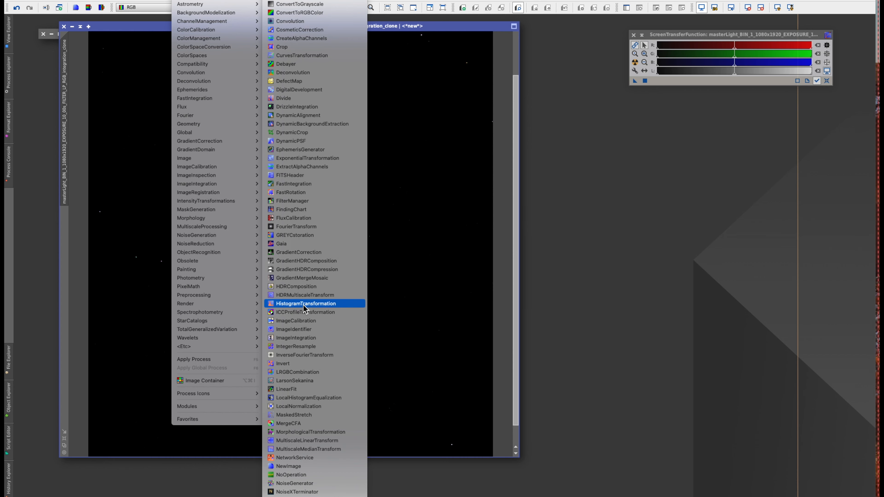
pyautogui.click(304, 303)
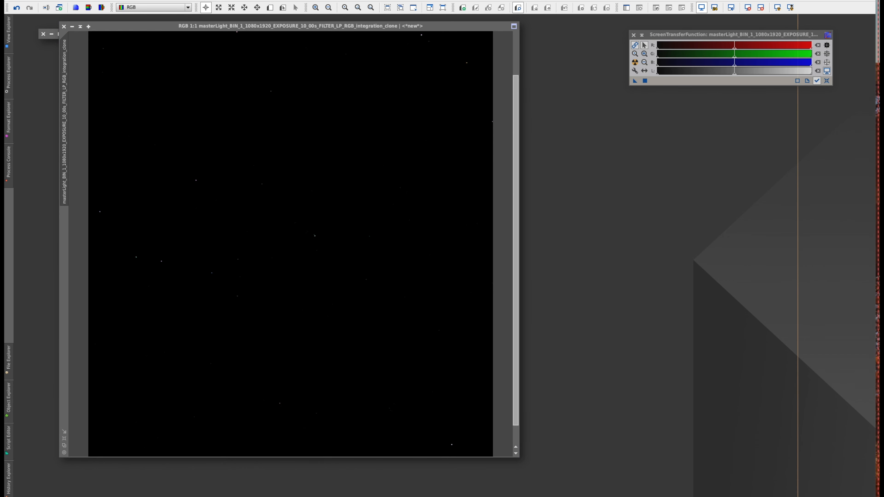
pyautogui.moveTo(725, 110); pyautogui.dragTo(519, 110)
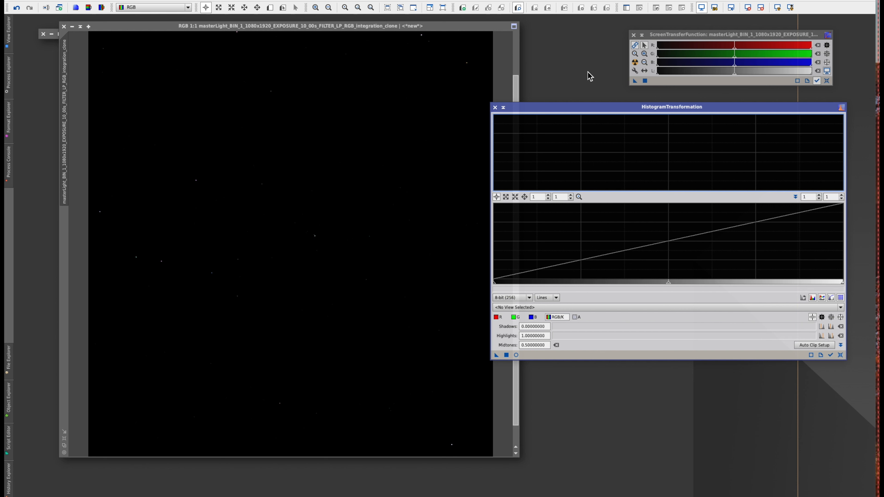
pyautogui.click(470, 27)
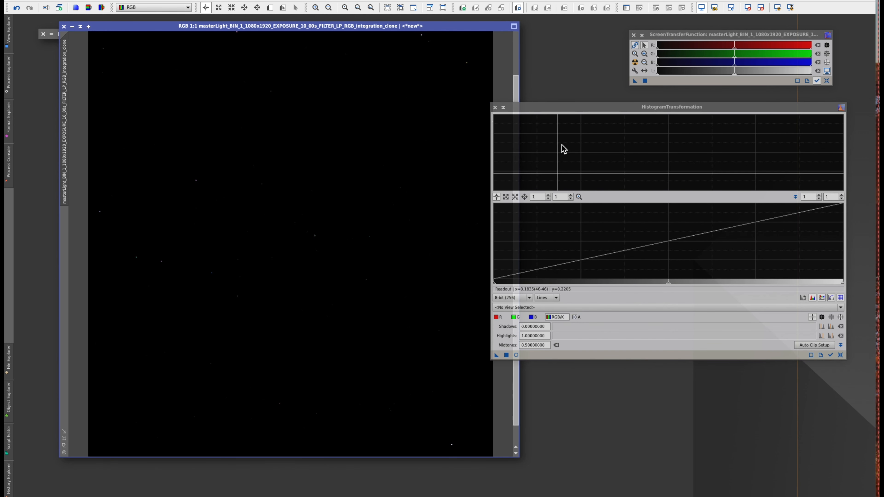
# - Select the clone as the HistogramTransformation view and open a real-time preview placed beside the histogram
pyautogui.moveTo(631, 107); pyautogui.dragTo(634, 103)
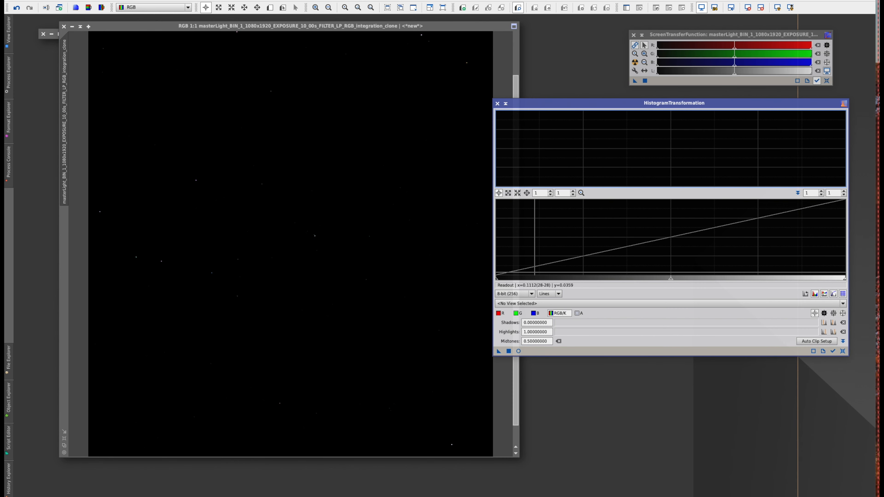
pyautogui.click(843, 304)
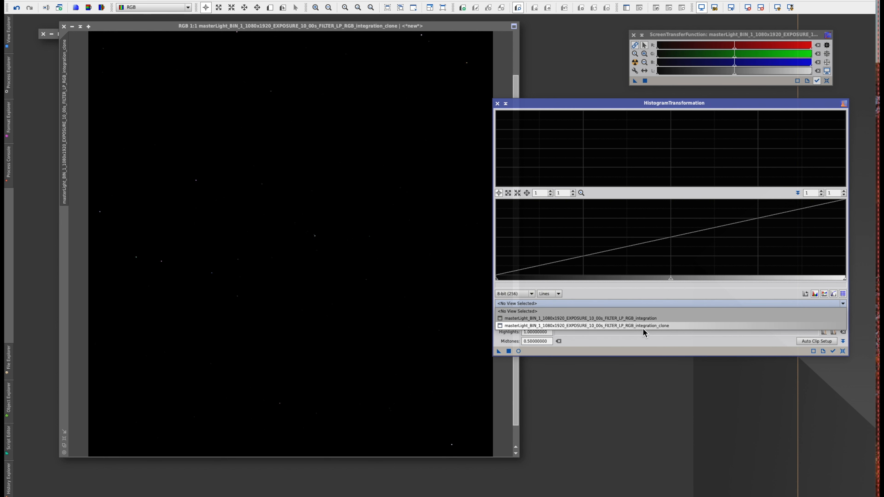
pyautogui.click(650, 326)
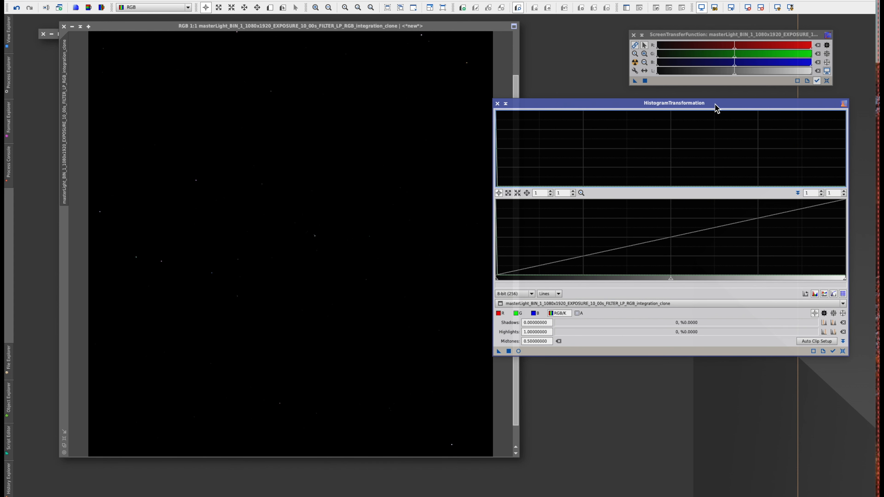
pyautogui.moveTo(717, 108); pyautogui.dragTo(739, 104)
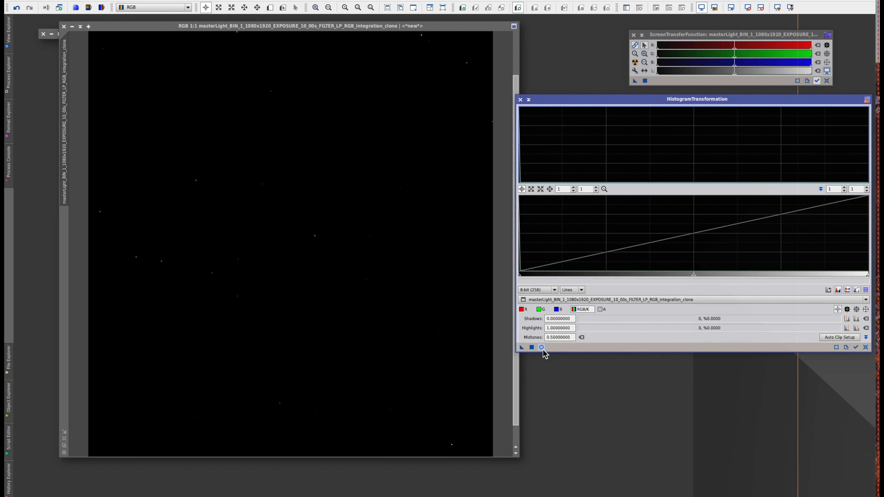
pyautogui.click(541, 347)
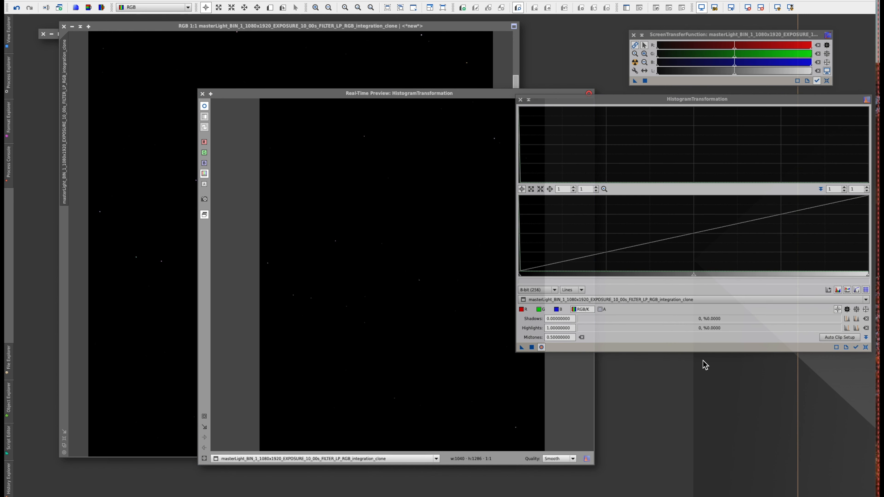
pyautogui.moveTo(461, 100); pyautogui.dragTo(368, 66)
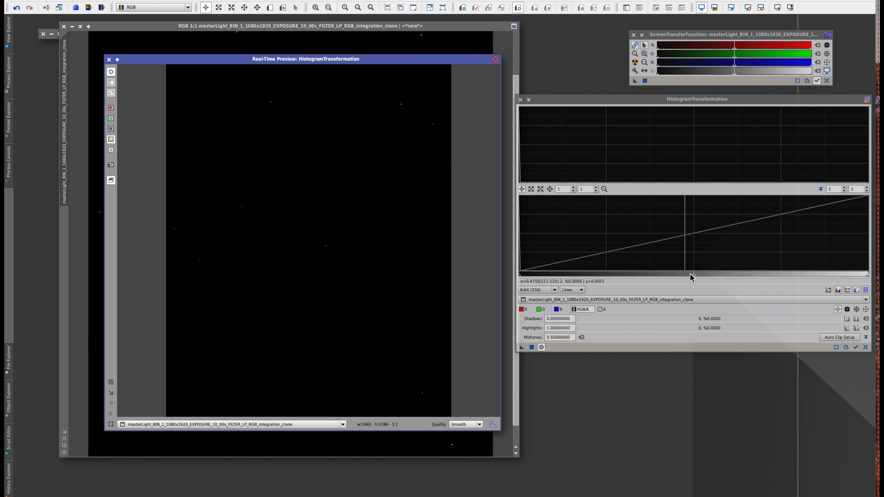
# - Lower the midtones to 0.01001112, apply this first stretch to the clone, and reset the histogram settings
pyautogui.moveTo(696, 275); pyautogui.dragTo(524, 280)
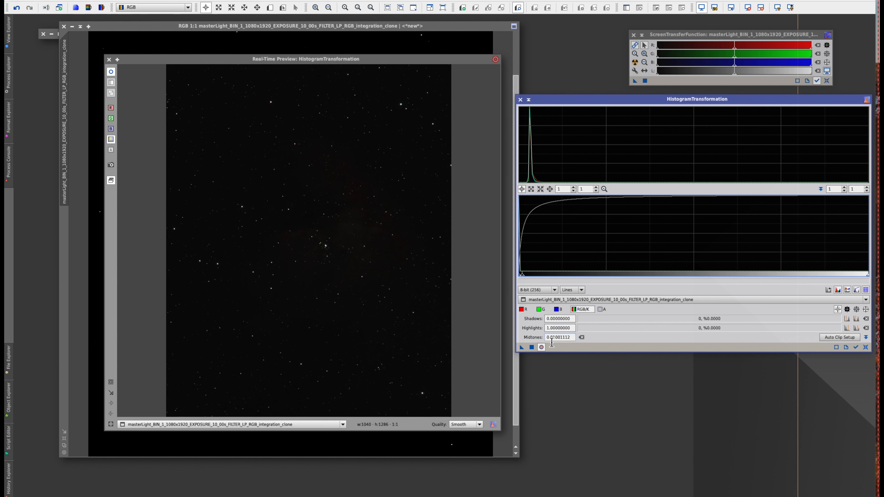
pyautogui.click(532, 348)
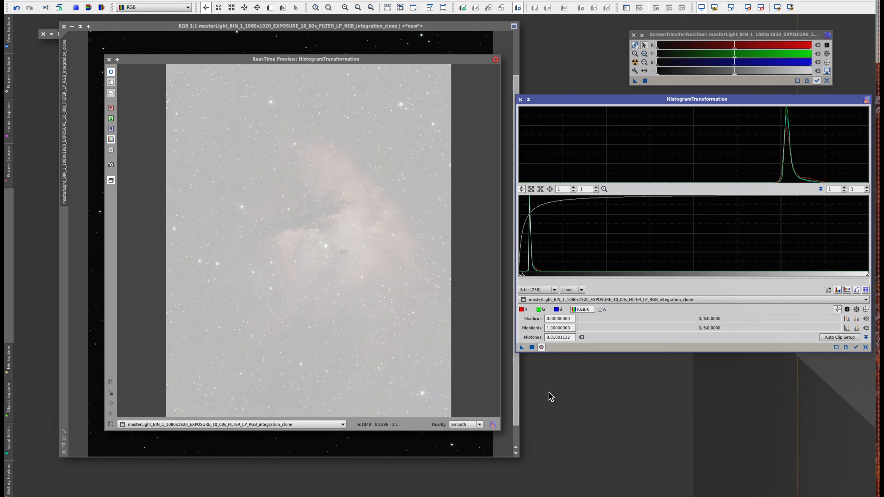
pyautogui.click(867, 348)
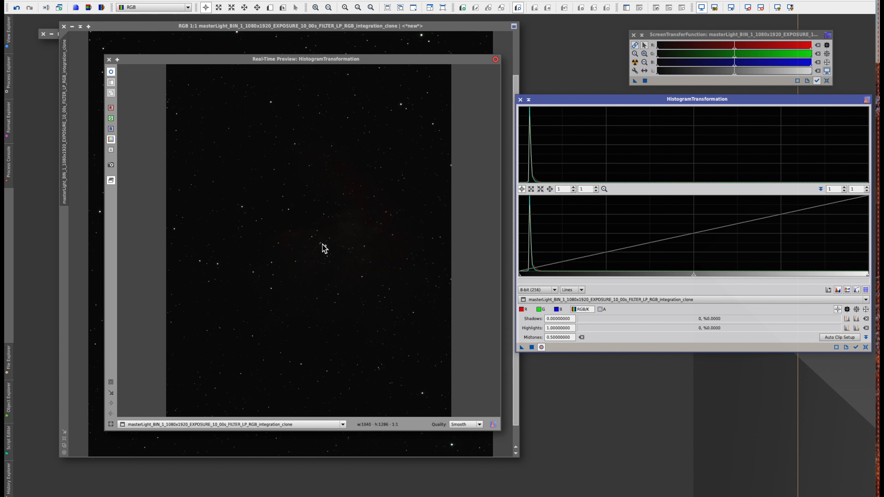
# - Apply a second stretch to the clone with shadows at 0.02113459 and midtones at 0.04204546, and reset the histogram settings
pyautogui.moveTo(694, 275); pyautogui.dragTo(543, 274)
pyautogui.moveTo(520, 274); pyautogui.dragTo(542, 280)
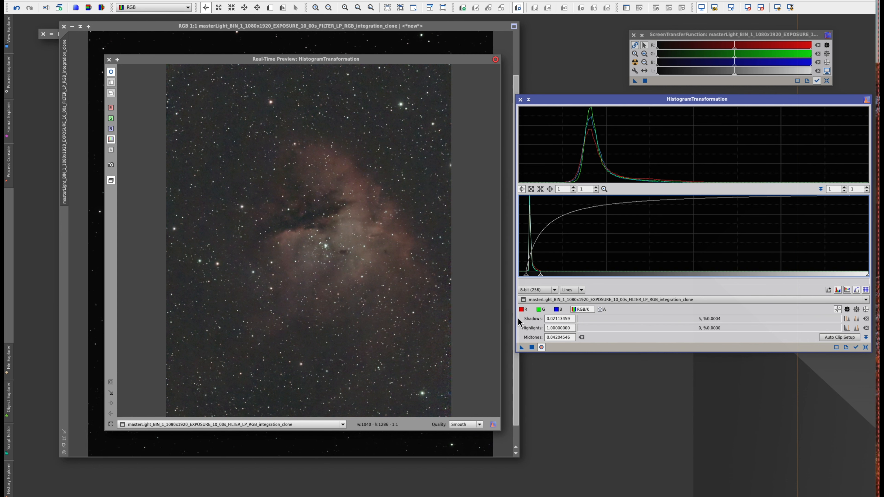
pyautogui.click(532, 348)
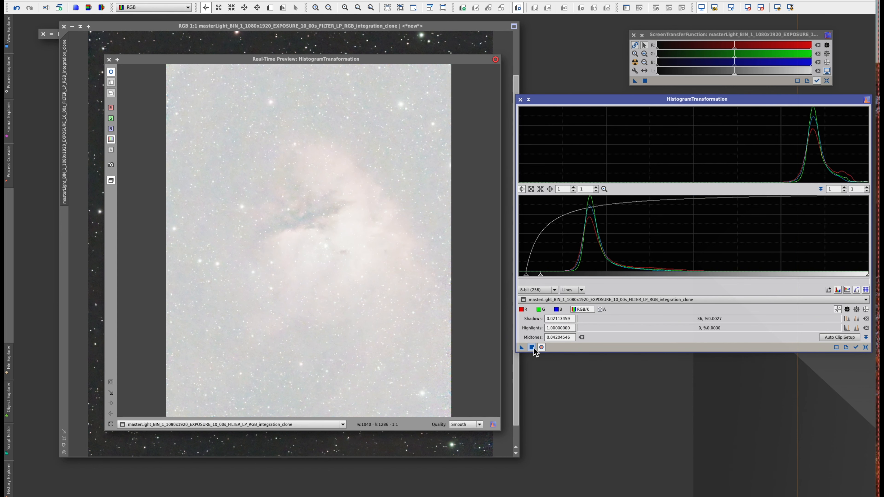
pyautogui.click(867, 348)
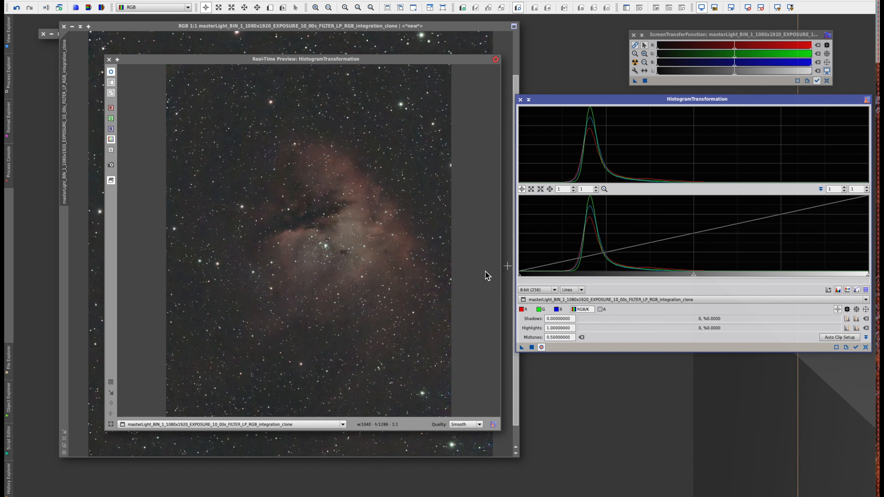
# - Apply a third stretch with shadows at 0.12013348 and midtones at 0.39823009, close the preview, and reset the histogram settings
pyautogui.moveTo(520, 275); pyautogui.dragTo(559, 281)
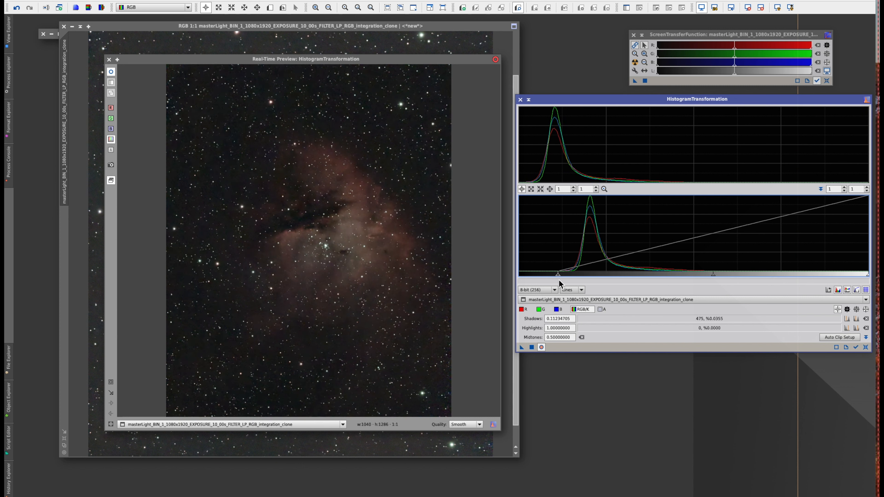
pyautogui.moveTo(713, 276); pyautogui.dragTo(688, 274)
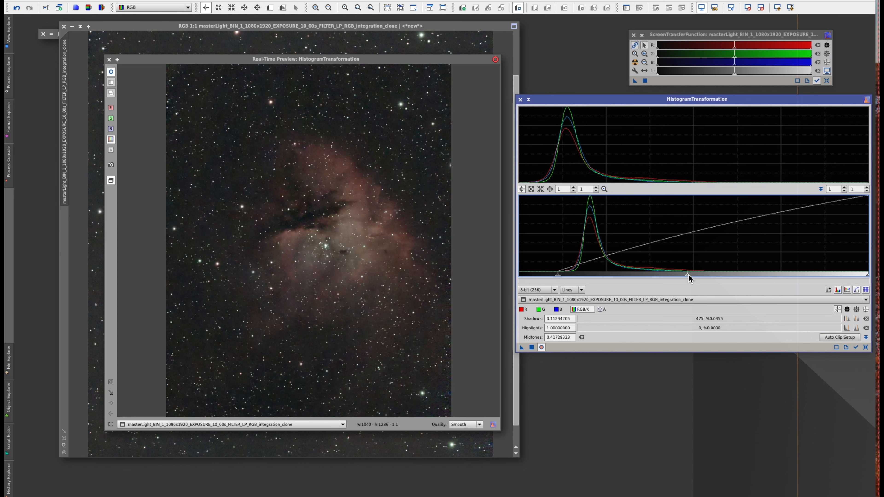
pyautogui.moveTo(558, 274); pyautogui.dragTo(561, 275)
pyautogui.moveTo(690, 275); pyautogui.dragTo(684, 276)
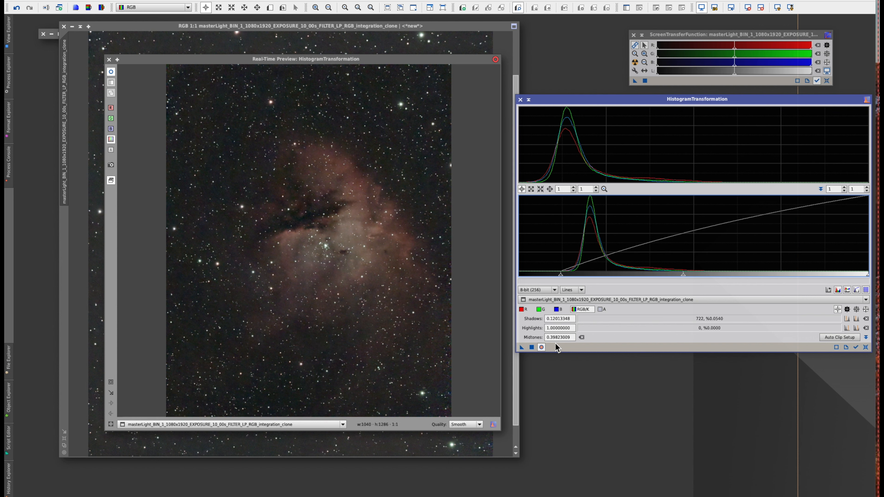
pyautogui.click(532, 347)
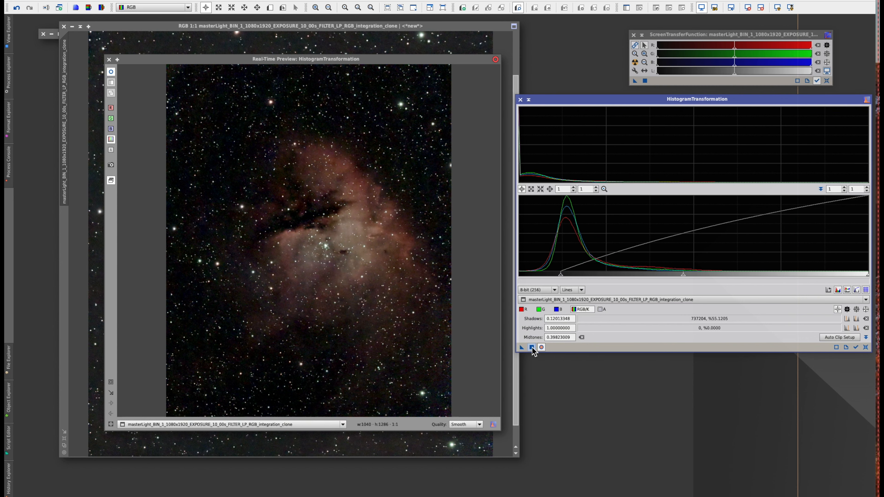
pyautogui.click(495, 60)
pyautogui.click(452, 118)
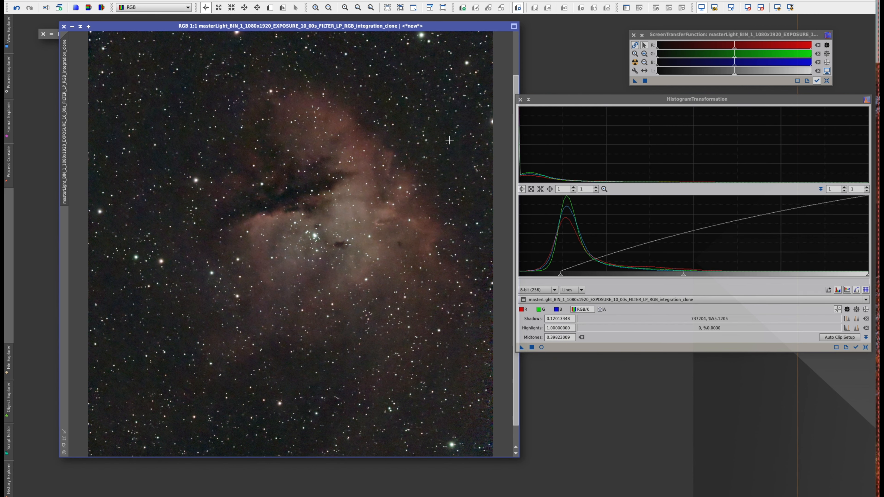
pyautogui.click(866, 348)
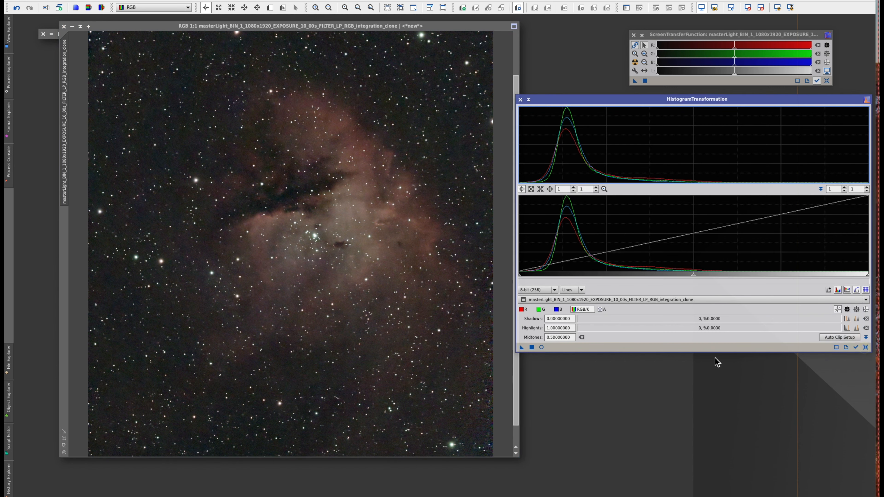
# - Reopen the real-time preview and apply a fine stretch to the clone with shadows at 0.03893215 and midtones at 0.46896552
pyautogui.moveTo(520, 275)
pyautogui.mouseDown()
pyautogui.moveTo(538, 275)
pyautogui.moveTo(530, 275)
pyautogui.mouseUp()
pyautogui.click(541, 347)
pyautogui.moveTo(699, 274); pyautogui.dragTo(666, 274)
pyautogui.moveTo(667, 275); pyautogui.dragTo(689, 274)
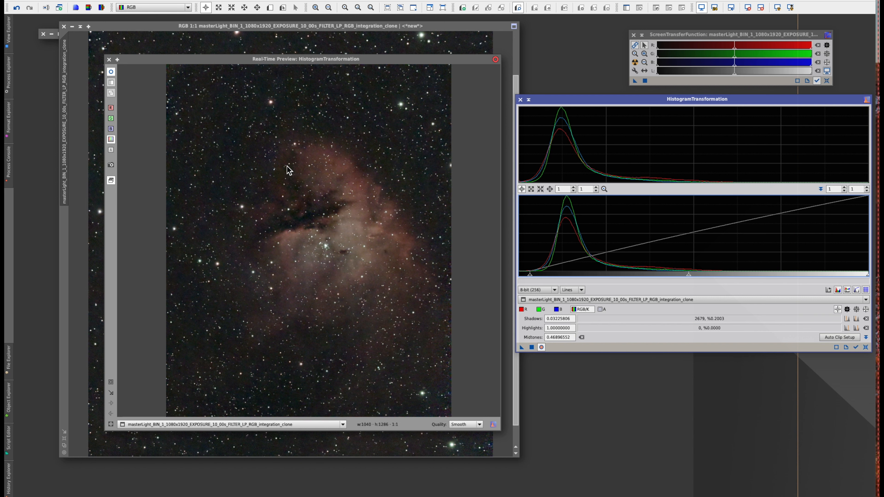
pyautogui.moveTo(532, 275); pyautogui.dragTo(532, 276)
pyautogui.click(519, 371)
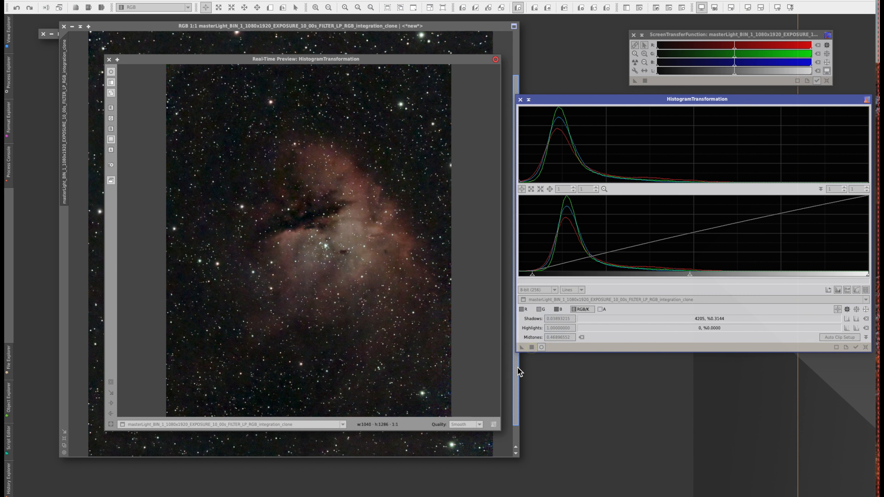
# - Close the real-time preview and the HistogramTransformation process
pyautogui.click(496, 60)
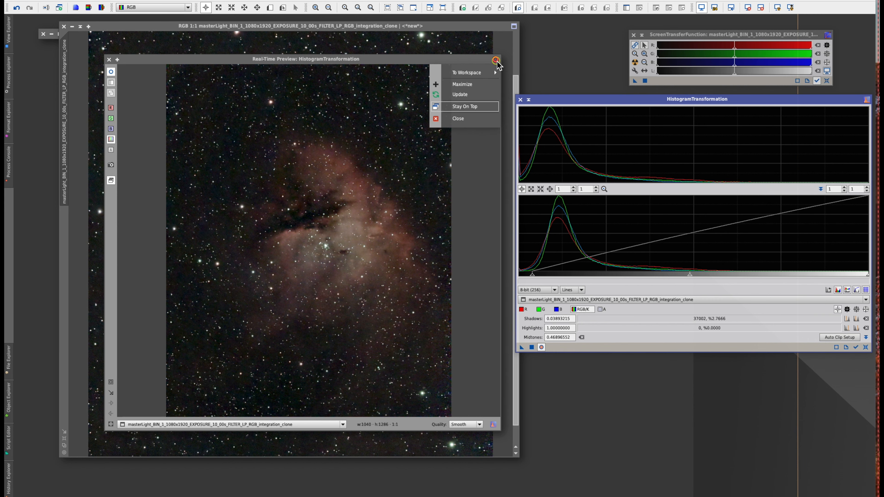
pyautogui.click(460, 118)
pyautogui.click(867, 100)
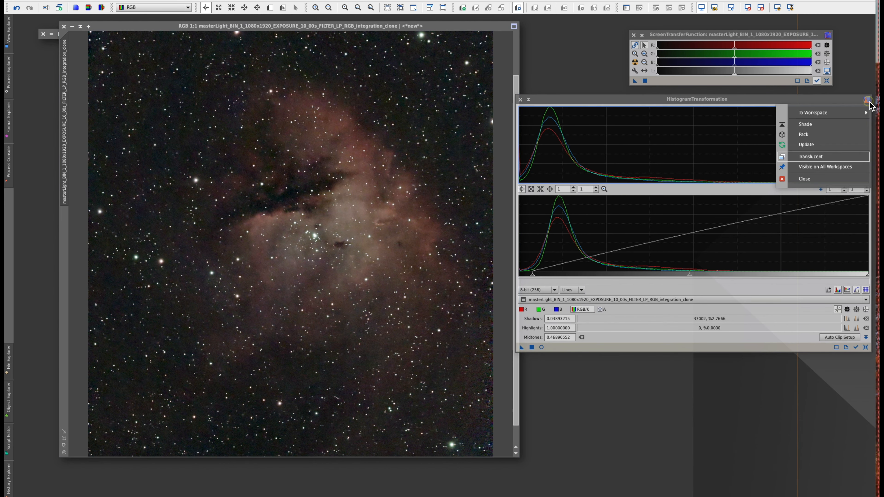
pyautogui.click(815, 176)
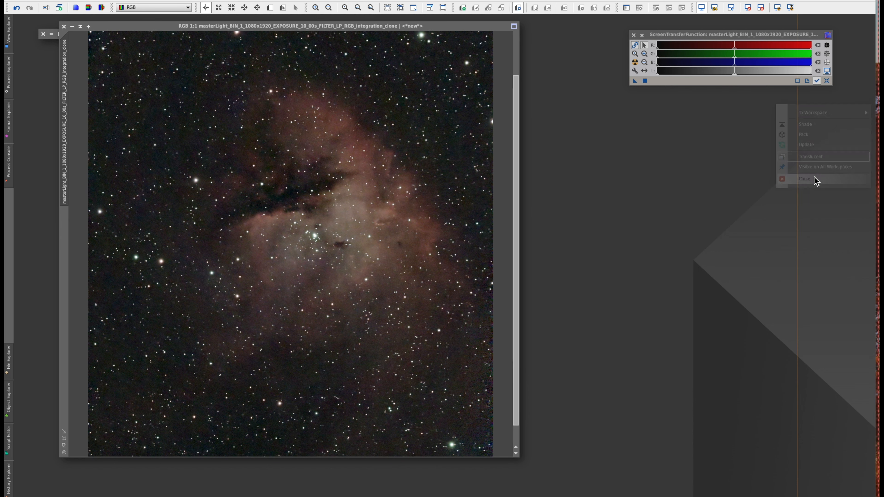
# - Reposition the stretched clone in the workspace and examine the nebula at 1:2 and 1:1 zoom
pyautogui.moveTo(432, 25); pyautogui.dragTo(512, 32)
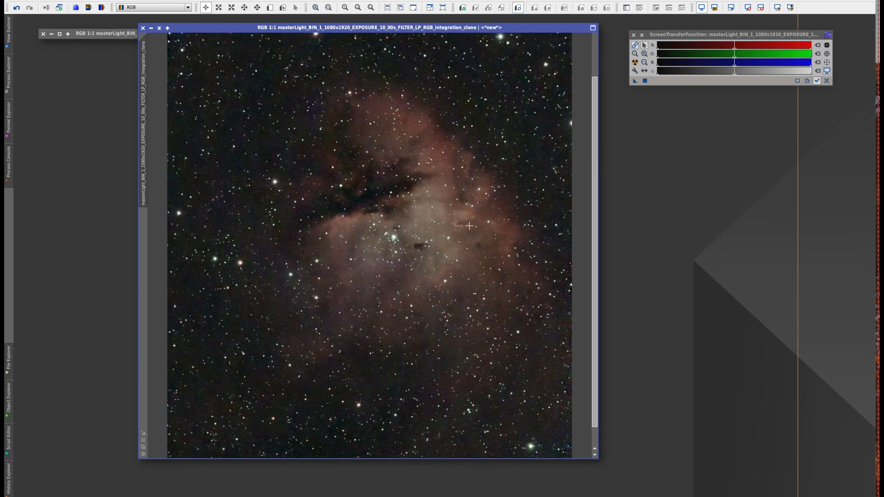
pyautogui.scroll(1, 469, 227)
pyautogui.scroll(-2, 469, 227)
pyautogui.scroll(1, 469, 227)
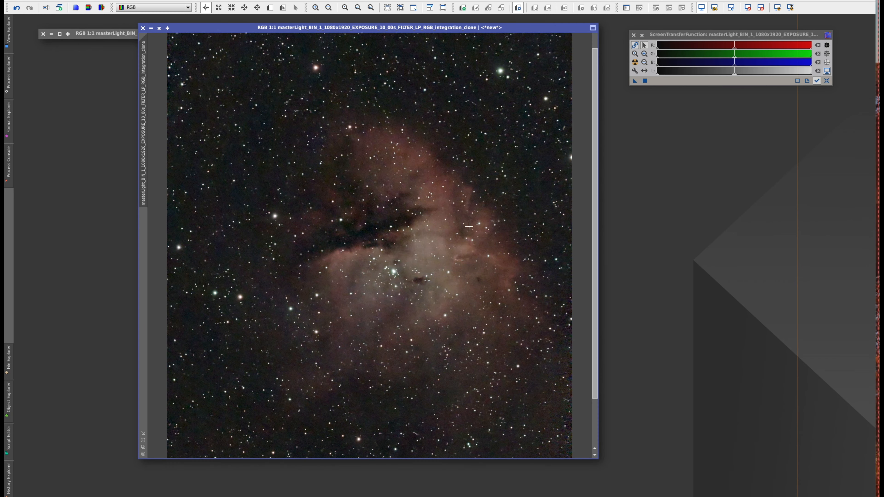
pyautogui.scroll(-1, 469, 227)
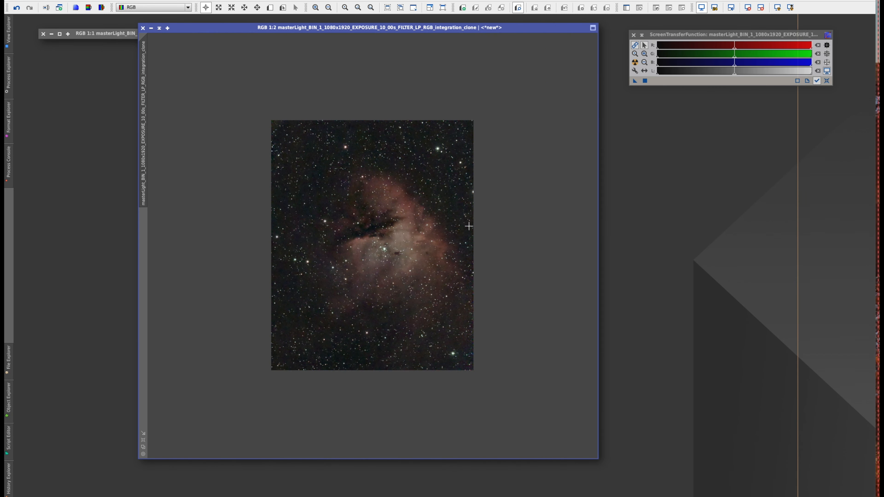
pyautogui.scroll(1, 469, 226)
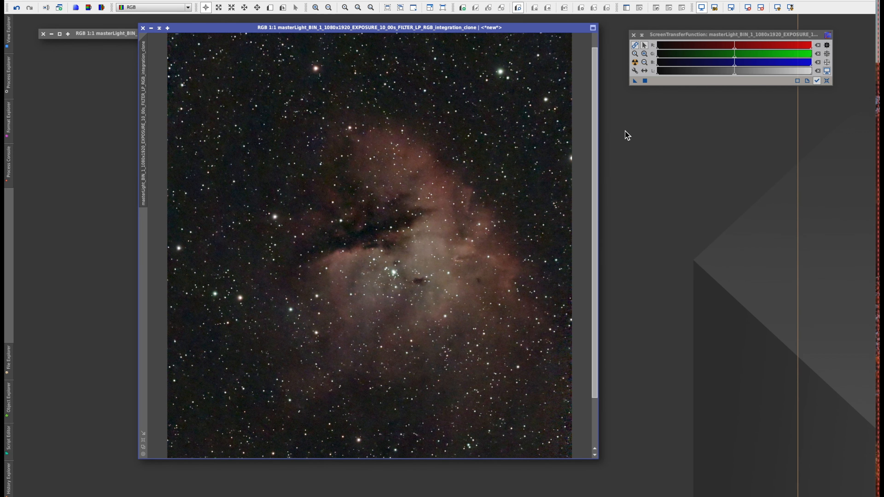
pyautogui.moveTo(376, 27); pyautogui.dragTo(367, 25)
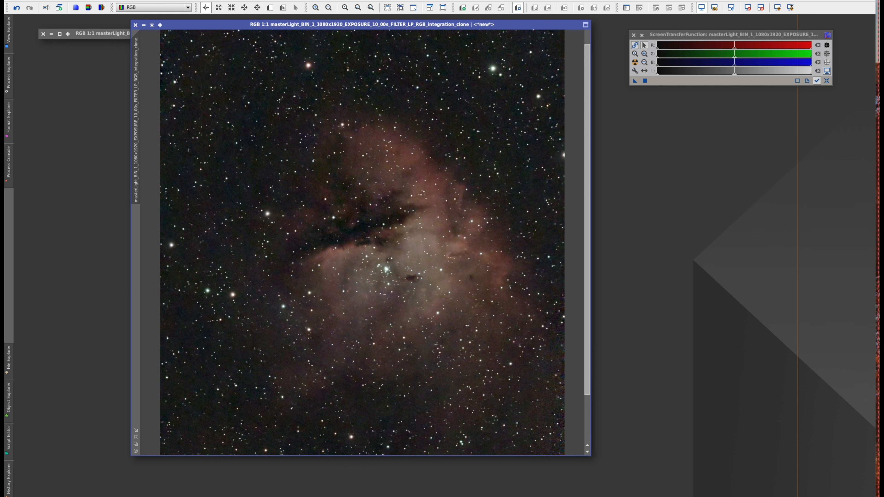
# - Remove green from the clone using SCNR with Average Neutral protection, amount 1.00 and lightness preserved, and close the process
pyautogui.click(184, 0)
pyautogui.moveTo(202, 1)
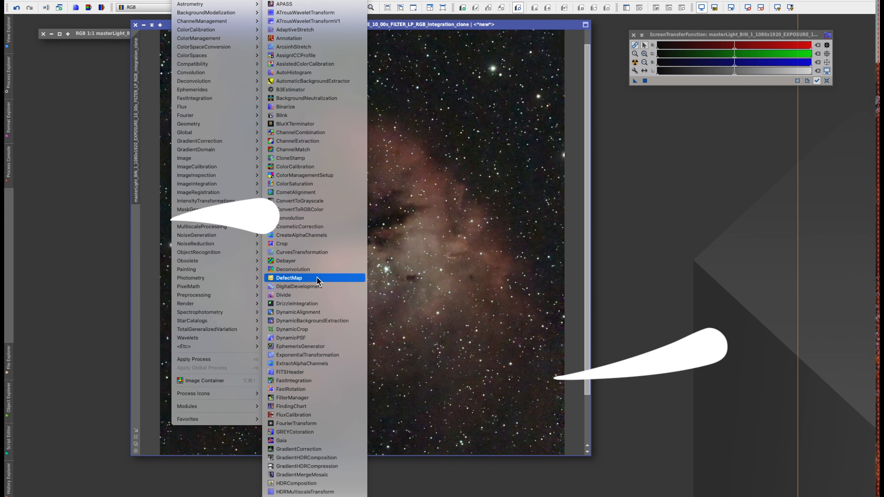
pyautogui.scroll(-15, 317, 277)
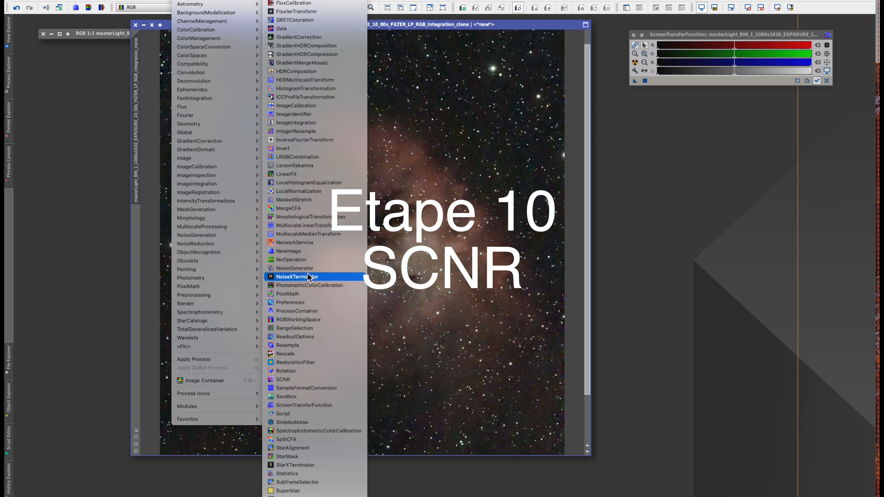
pyautogui.click(283, 382)
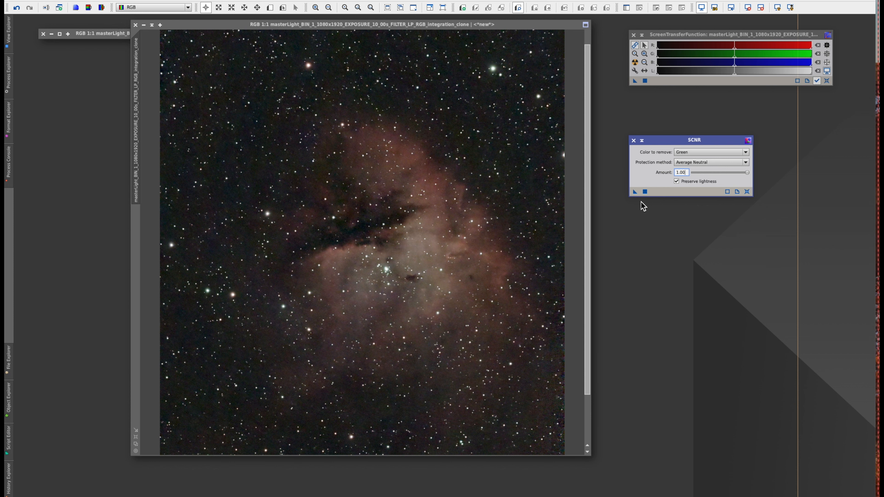
pyautogui.moveTo(636, 192); pyautogui.dragTo(423, 175)
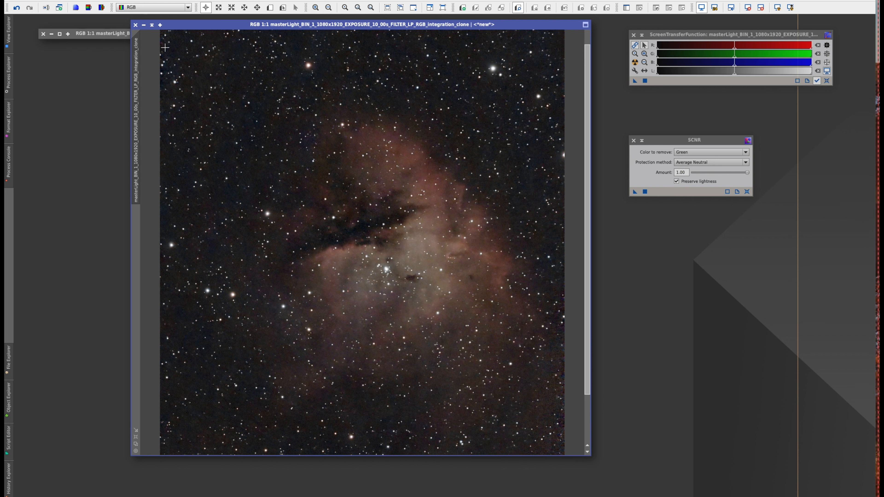
pyautogui.click(751, 142)
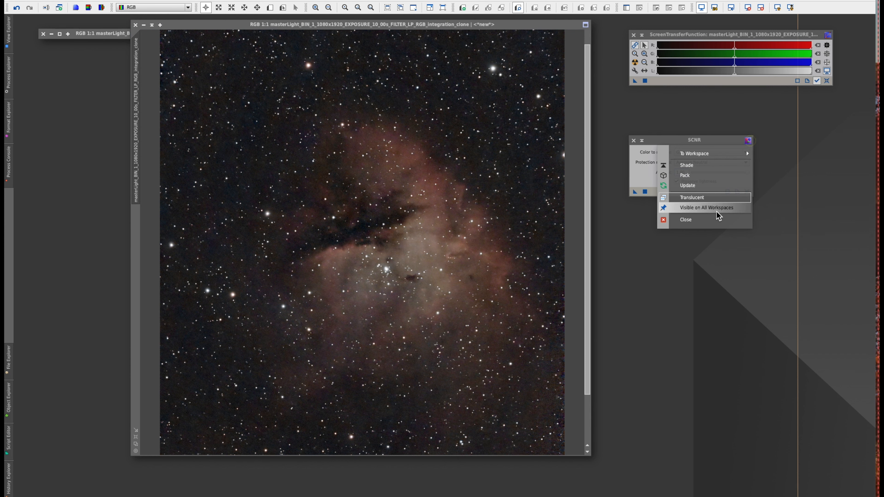
pyautogui.click(693, 223)
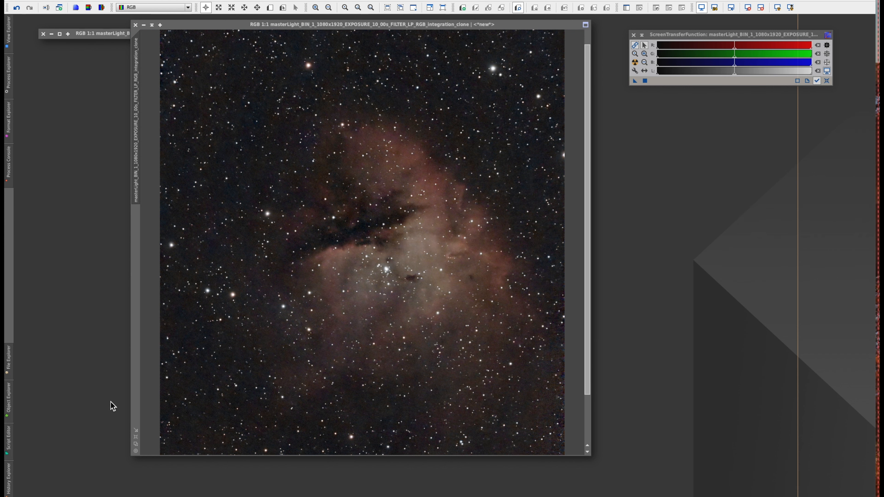
# - Shrink the clone to 1:2 zoom, reposition its window in the workspace and enlarge the window around the image
pyautogui.click(137, 436)
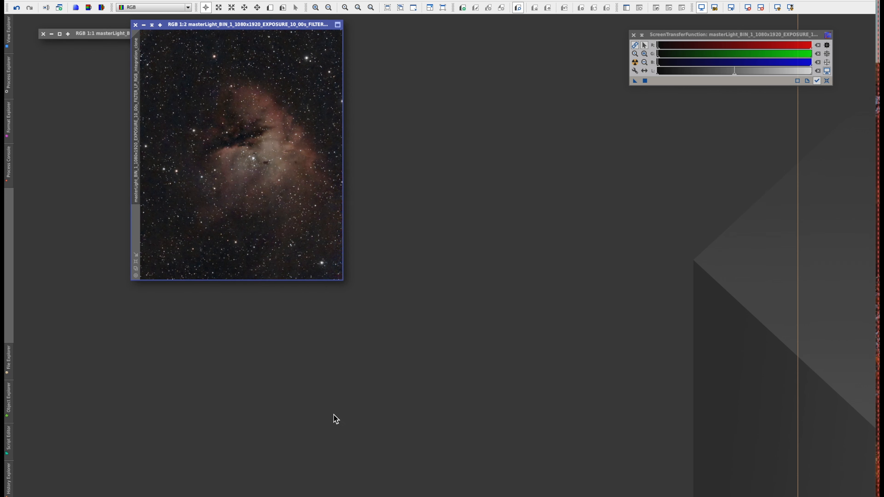
pyautogui.moveTo(267, 26); pyautogui.dragTo(409, 32)
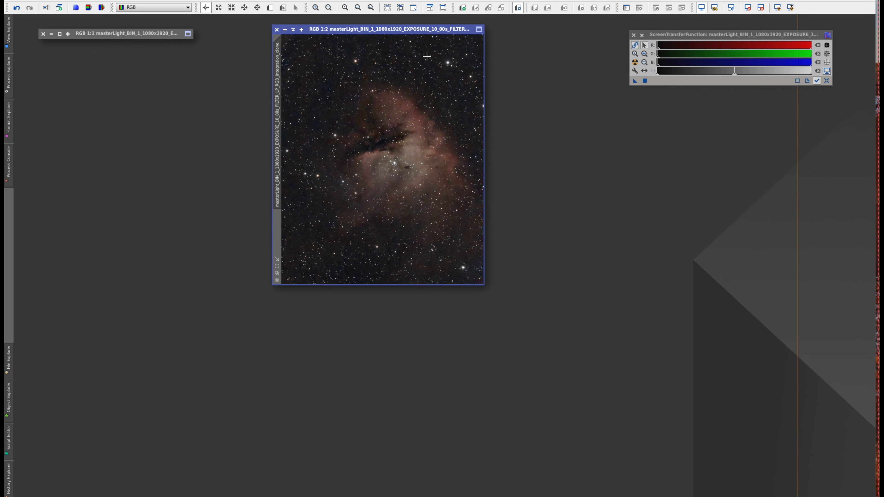
pyautogui.moveTo(486, 288); pyautogui.dragTo(557, 372)
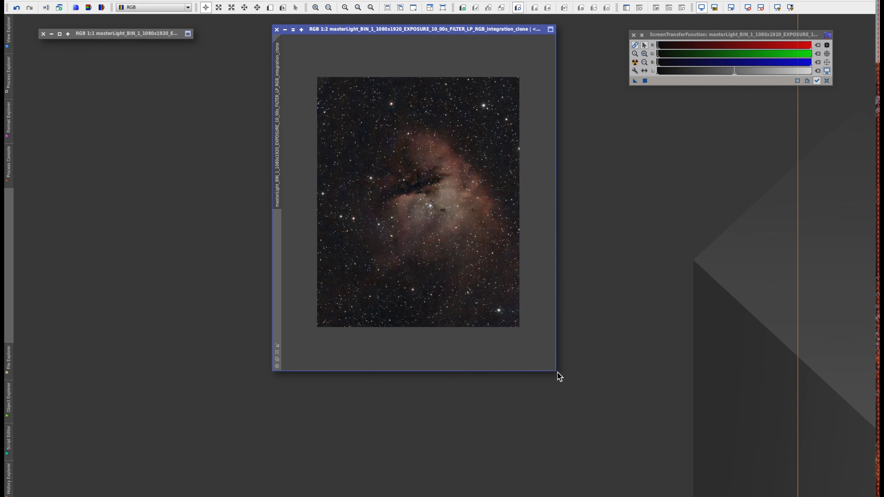
pyautogui.moveTo(418, 29); pyautogui.dragTo(339, 69)
# - Open the ColorSaturation process beside the clone, fit the clone's window to its image and start the real-time preview
pyautogui.click(194, 0)
pyautogui.moveTo(194, 0)
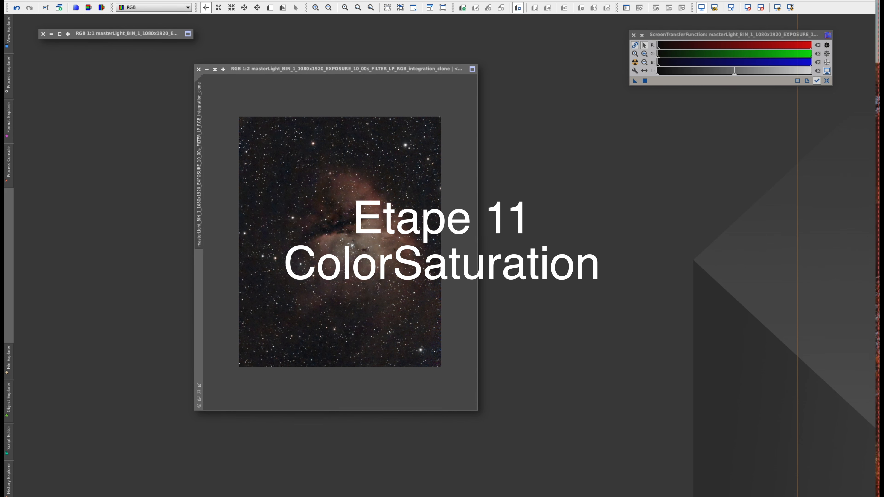
pyautogui.moveTo(883, 371); pyautogui.dragTo(625, 381)
pyautogui.moveTo(334, 70); pyautogui.dragTo(228, 55)
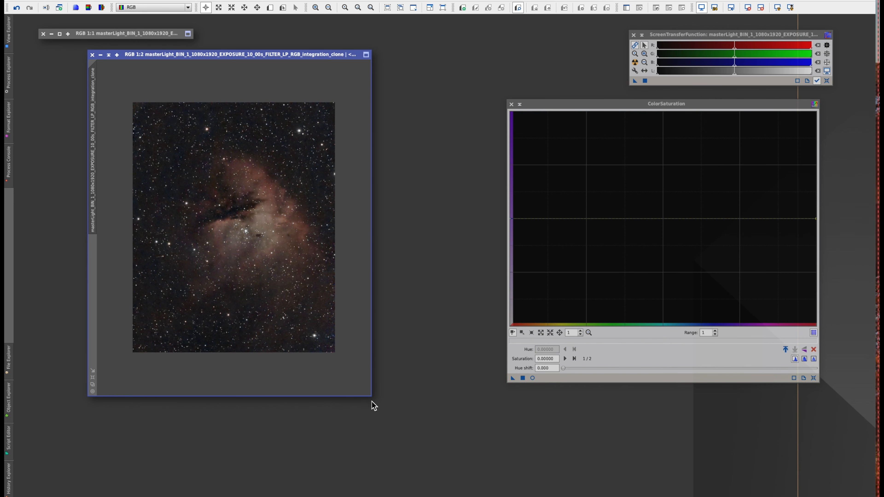
pyautogui.click(92, 378)
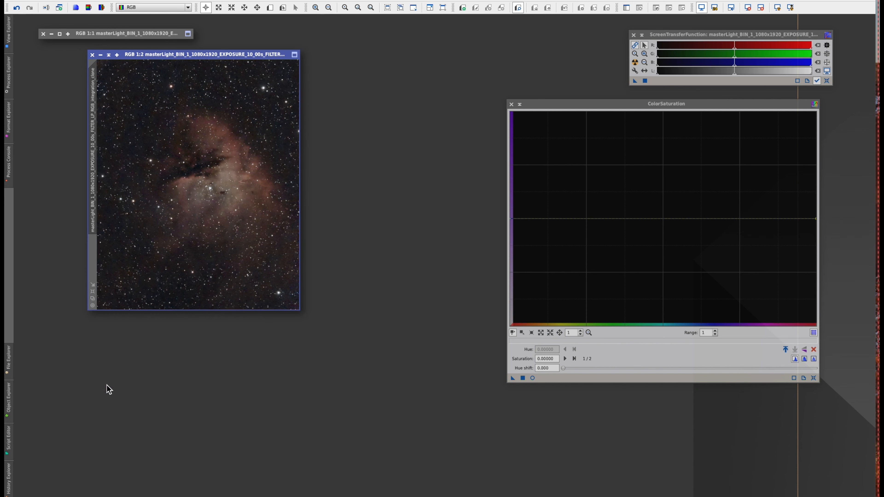
pyautogui.click(533, 379)
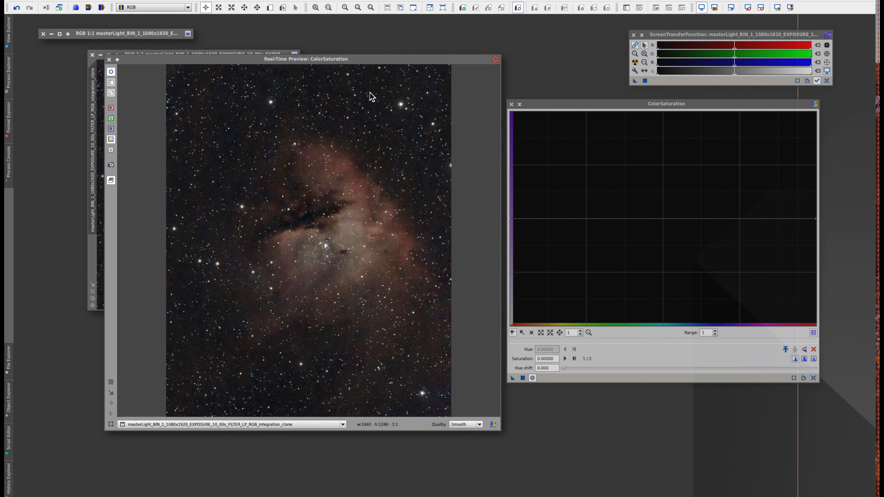
pyautogui.moveTo(359, 62); pyautogui.dragTo(361, 73)
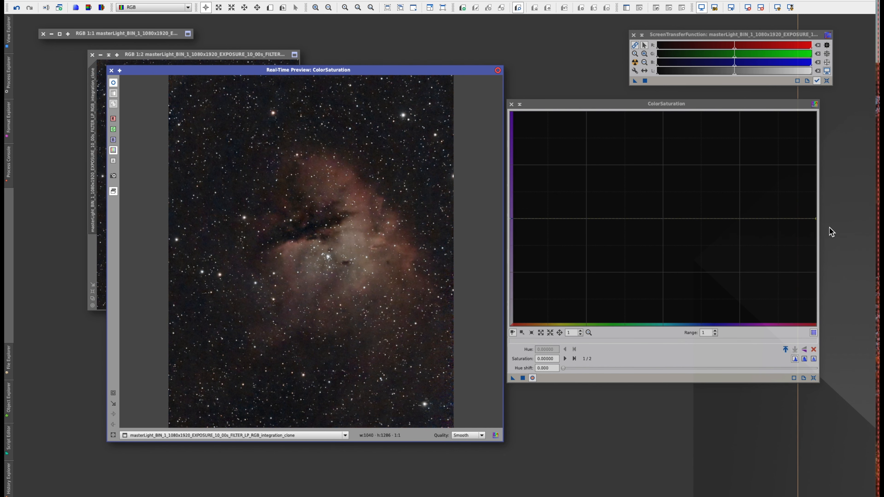
# - Raise the ColorSaturation curve across all hues to a saturation of 0.17391 and apply it to the clone
pyautogui.click(817, 218)
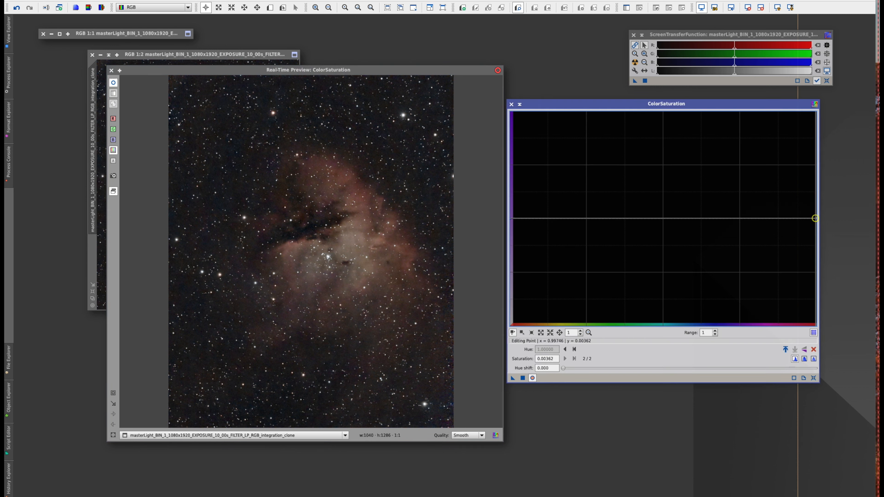
pyautogui.moveTo(817, 219); pyautogui.dragTo(816, 200)
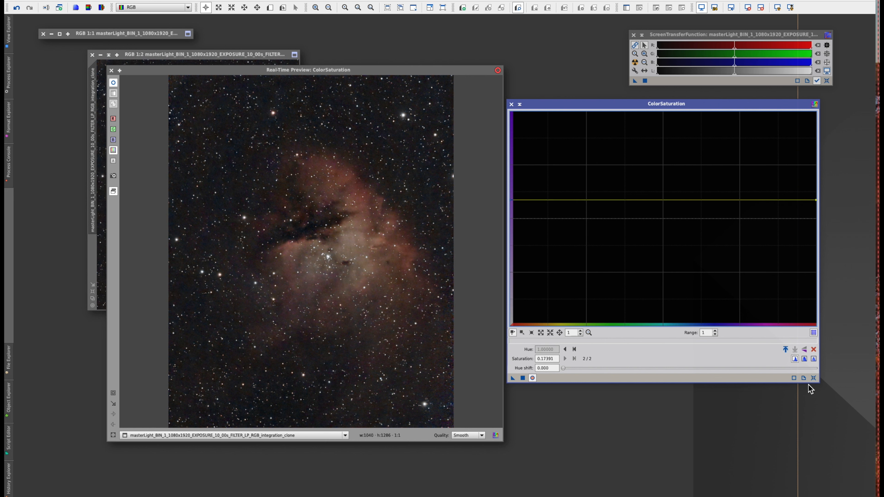
pyautogui.click(523, 379)
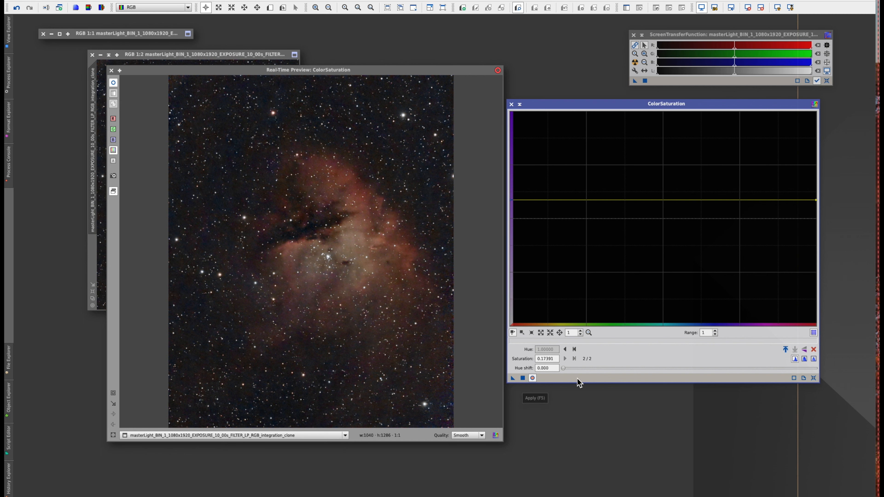
# - Close the real-time preview and the ColorSaturation process
pyautogui.click(498, 70)
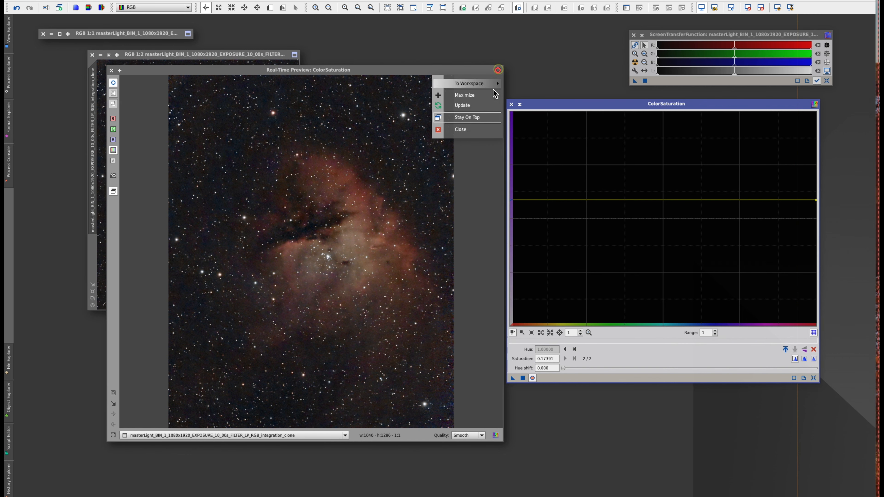
pyautogui.click(466, 130)
pyautogui.click(817, 109)
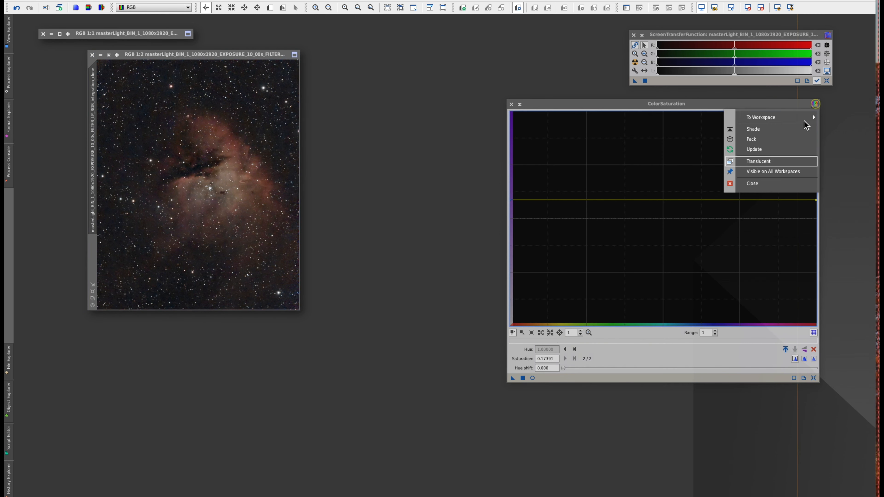
pyautogui.click(741, 188)
# - Reposition and enlarge the clone's window and examine the saturated nebula at 1:1 zoom
pyautogui.moveTo(255, 55); pyautogui.dragTo(430, 45)
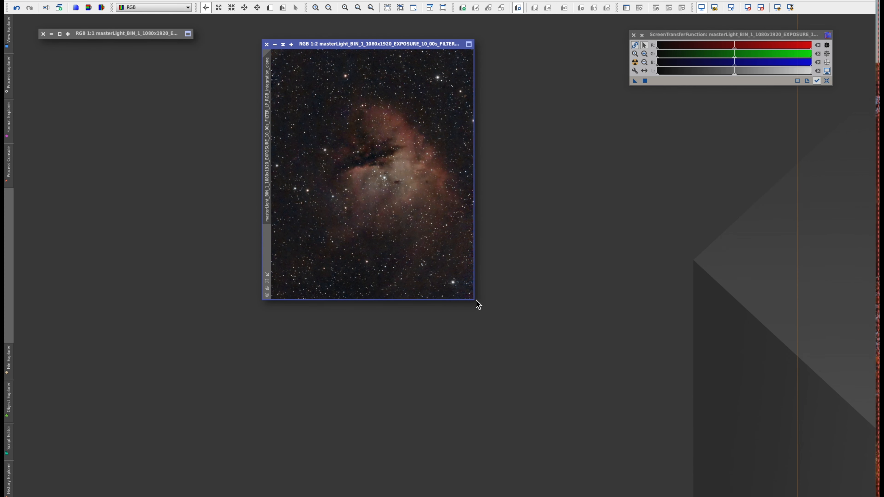
pyautogui.moveTo(473, 299); pyautogui.dragTo(623, 424)
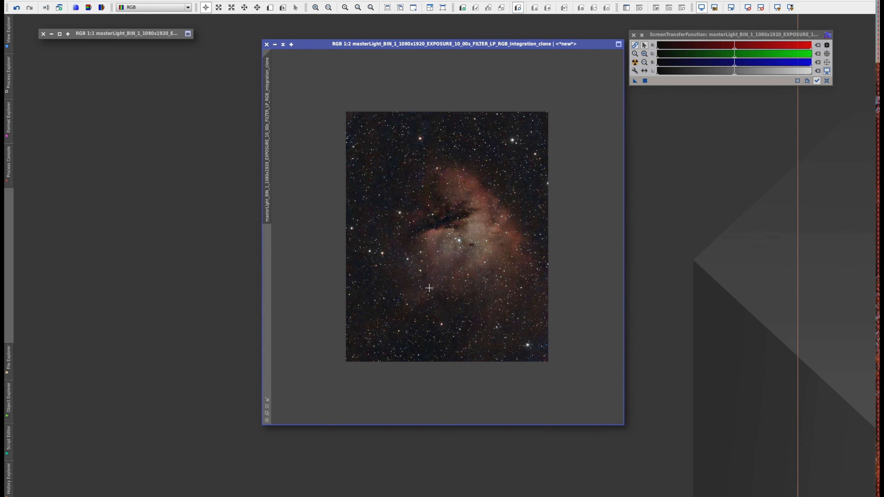
pyautogui.scroll(-1, 429, 288)
pyautogui.scroll(1, 431, 292)
pyautogui.scroll(2, 431, 292)
pyautogui.scroll(-1, 431, 293)
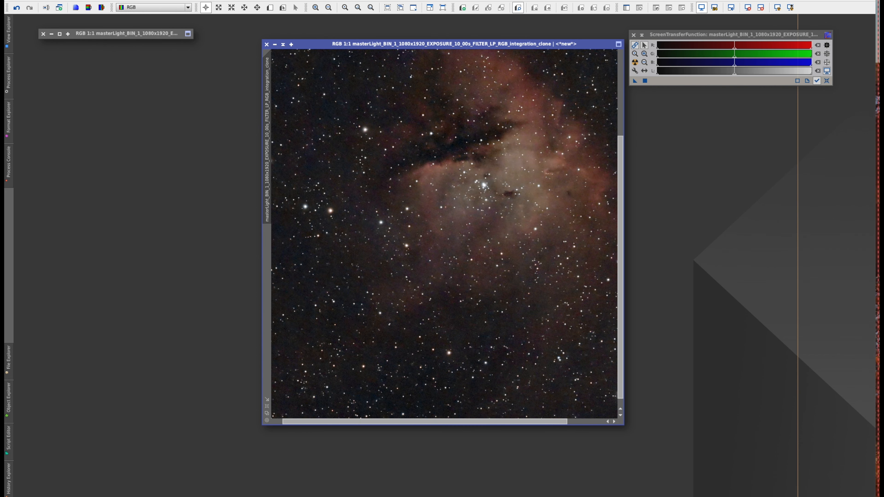
# - Open CurvesTransformation beside the clone with a real-time preview of it, and choose the saturation curve for editing
pyautogui.click(186, 0)
pyautogui.moveTo(192, 0)
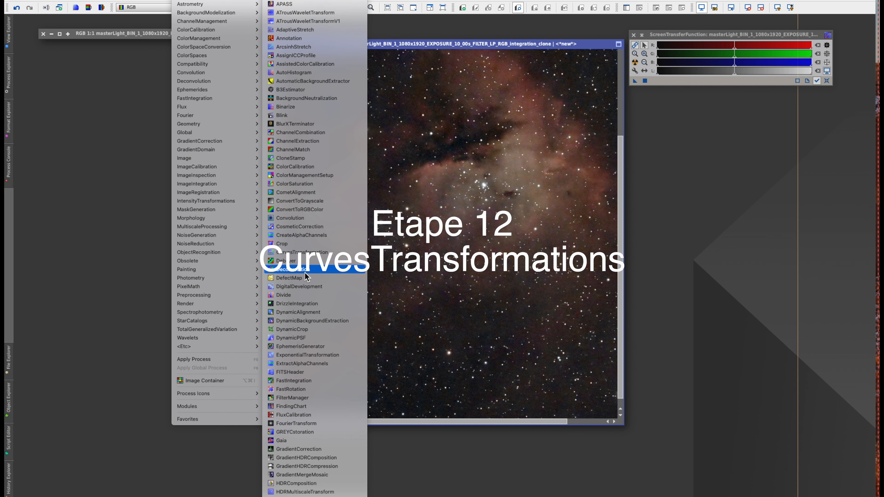
pyautogui.click(310, 256)
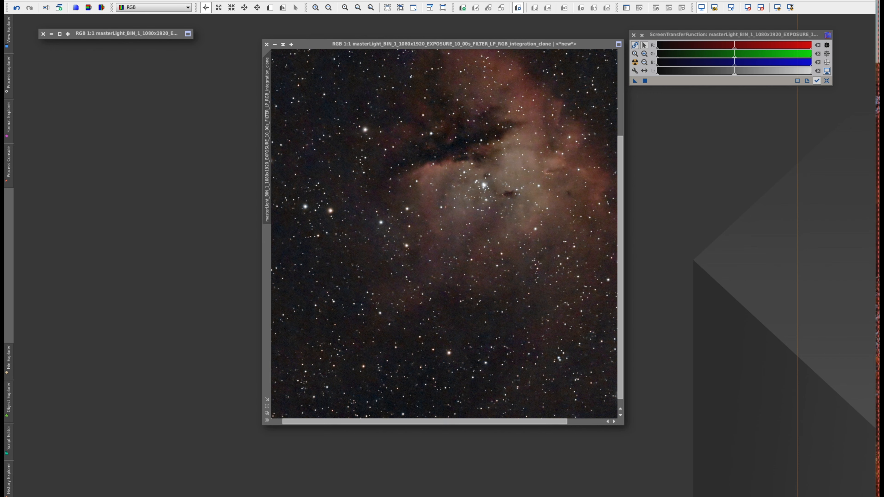
pyautogui.moveTo(699, 273); pyautogui.dragTo(737, 336)
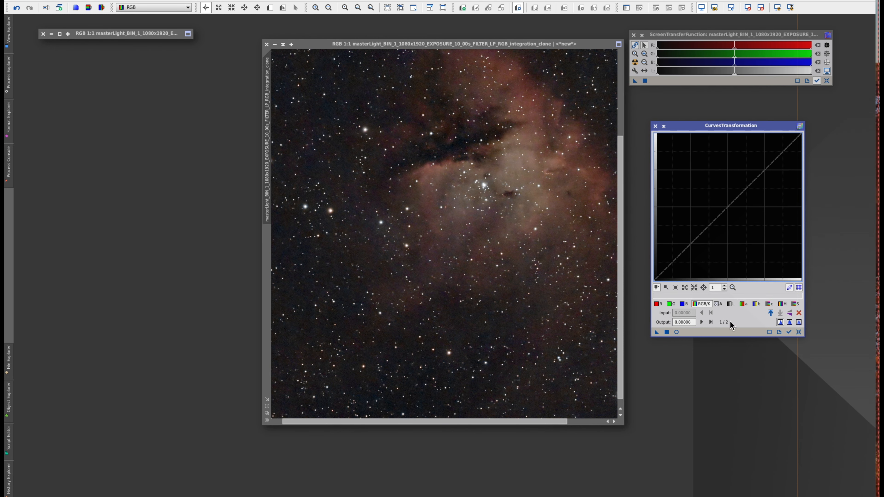
pyautogui.moveTo(545, 44); pyautogui.dragTo(497, 43)
pyautogui.moveTo(767, 127); pyautogui.dragTo(719, 111)
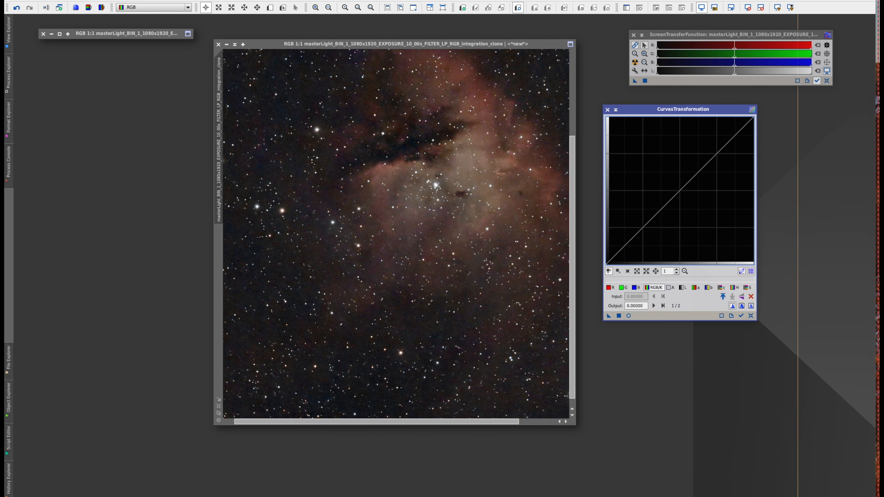
pyautogui.click(469, 49)
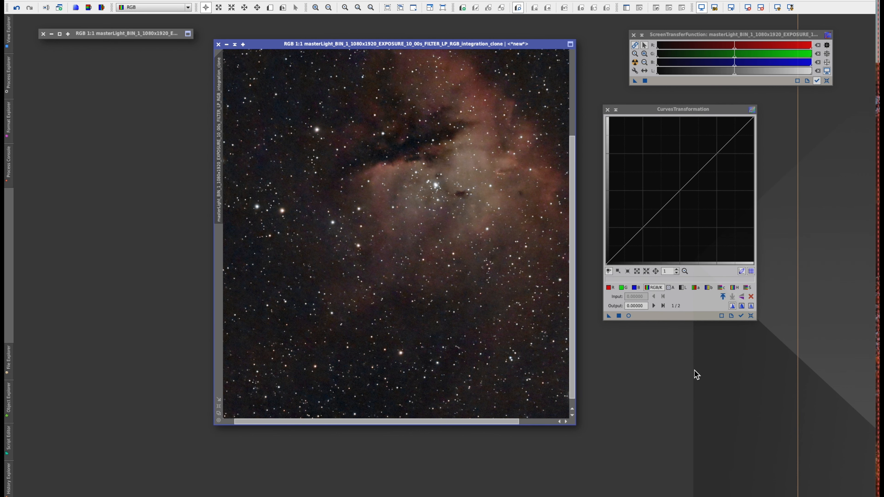
pyautogui.click(629, 316)
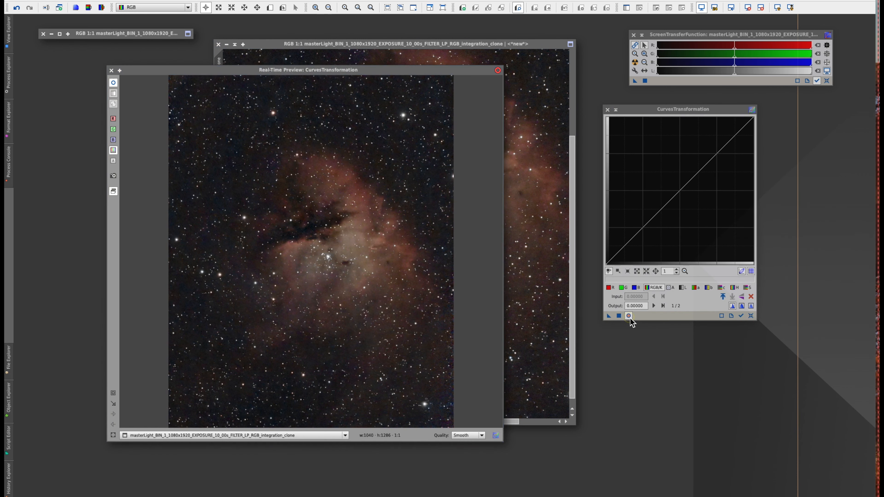
pyautogui.moveTo(375, 71); pyautogui.dragTo(421, 71)
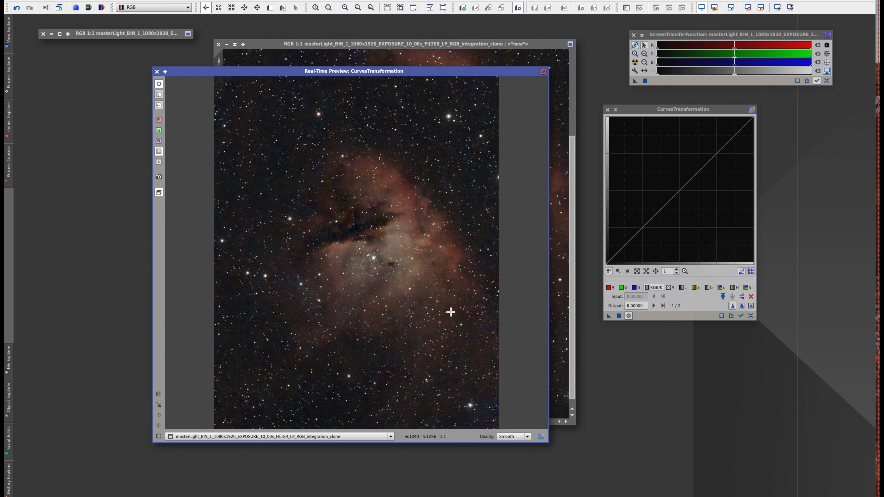
pyautogui.click(749, 289)
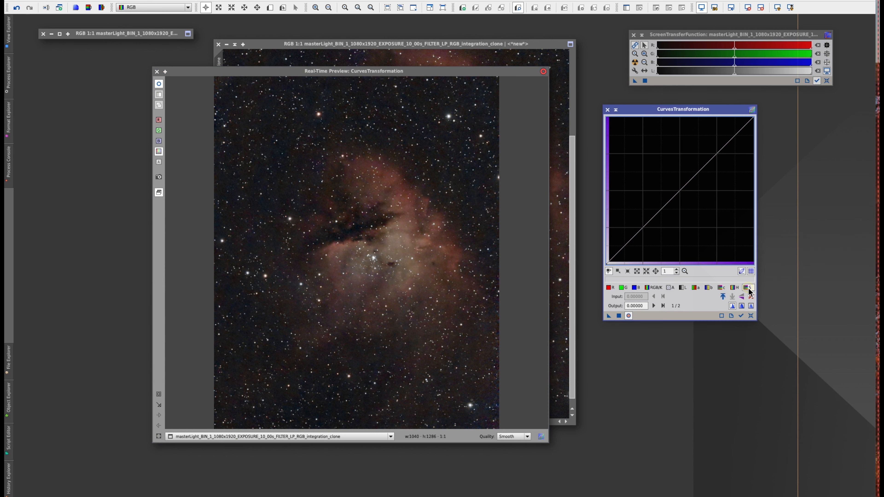
# - Try an S-shaped saturation curve with a raised upper point and a middle point at input 0.54211, output 0.46053
pyautogui.click(682, 190)
pyautogui.moveTo(681, 190)
pyautogui.mouseDown()
pyautogui.moveTo(666, 188)
pyautogui.moveTo(679, 187)
pyautogui.moveTo(655, 162)
pyautogui.moveTo(680, 192)
pyautogui.mouseUp()
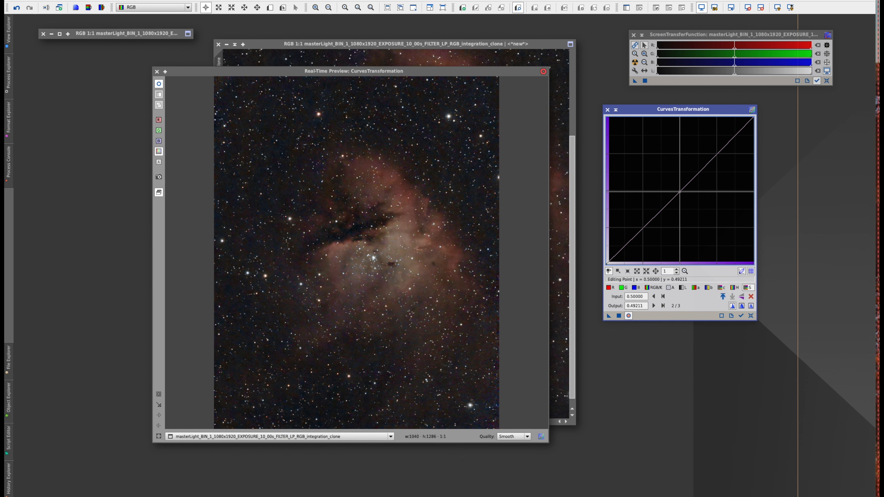
pyautogui.click(729, 139)
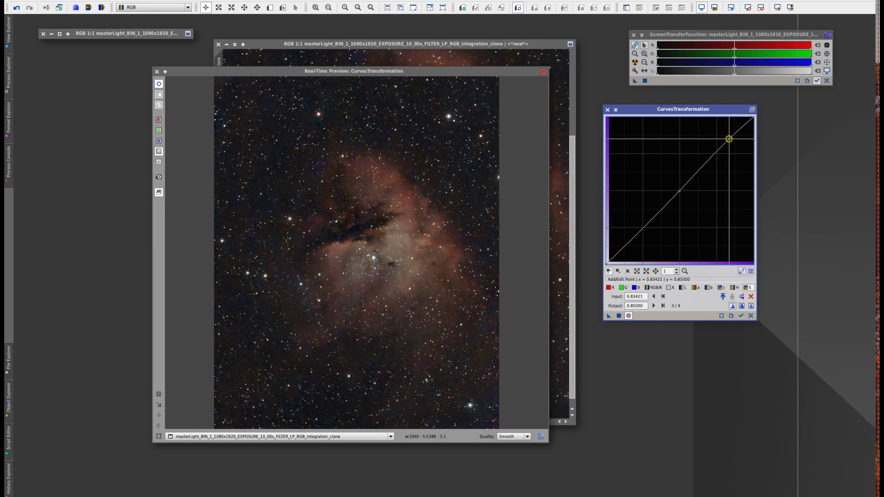
pyautogui.moveTo(729, 139); pyautogui.dragTo(726, 136)
pyautogui.moveTo(679, 192); pyautogui.dragTo(687, 197)
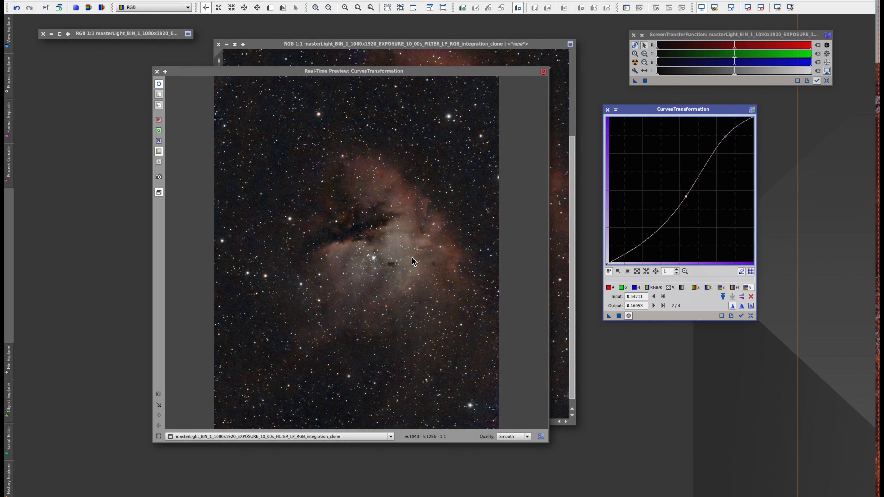
# - Try refining the S-curve with points at 0.22895/0.13947, 0.56053/0.45000 and 0.79737/0.87632, and reset the curve
pyautogui.click(639, 243)
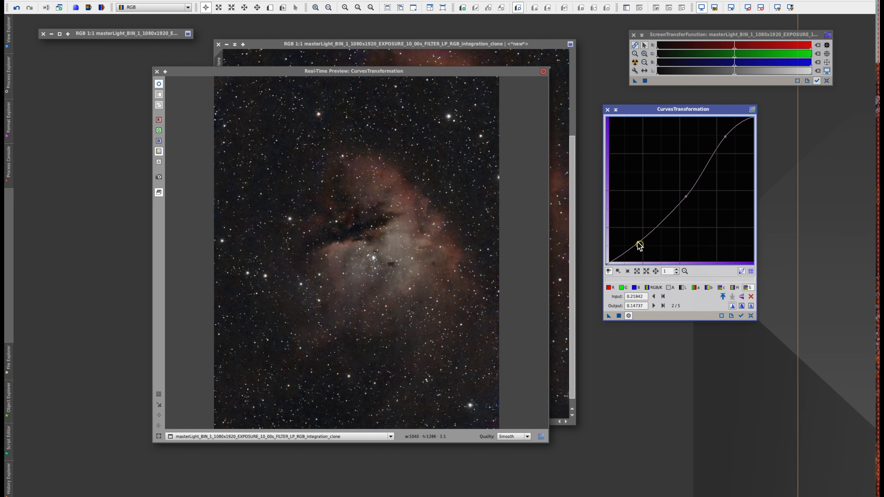
pyautogui.moveTo(637, 240); pyautogui.dragTo(640, 244)
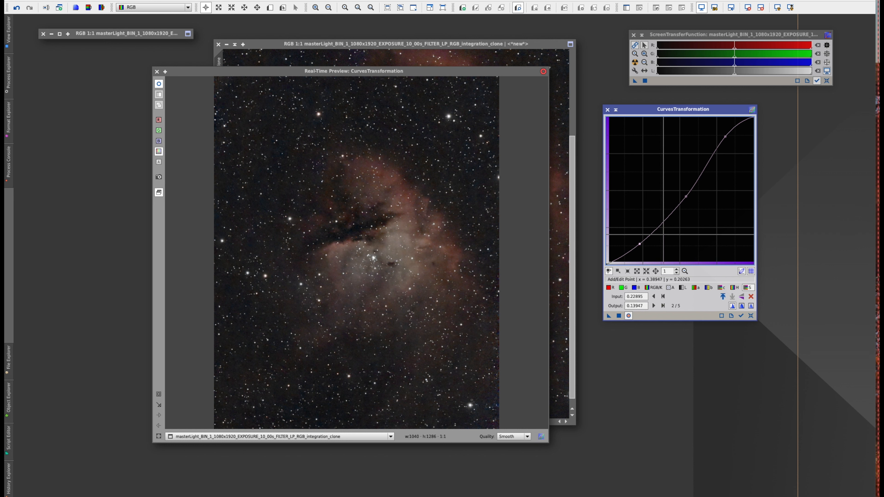
pyautogui.moveTo(690, 198)
pyautogui.mouseDown()
pyautogui.moveTo(678, 191)
pyautogui.moveTo(698, 204)
pyautogui.mouseUp()
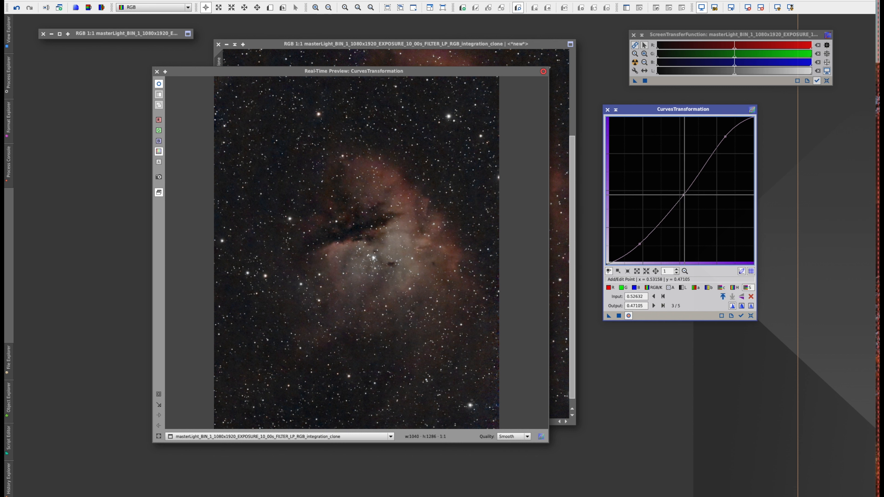
pyautogui.moveTo(718, 136); pyautogui.dragTo(717, 135)
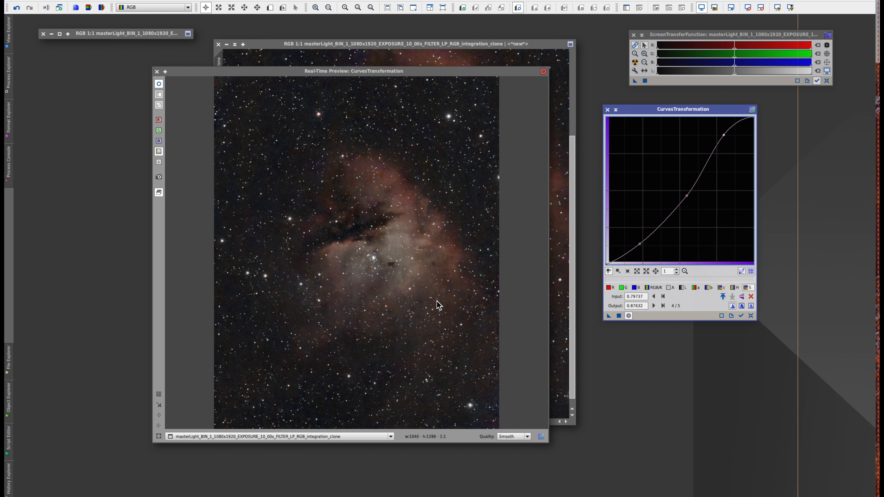
pyautogui.moveTo(686, 196); pyautogui.dragTo(689, 198)
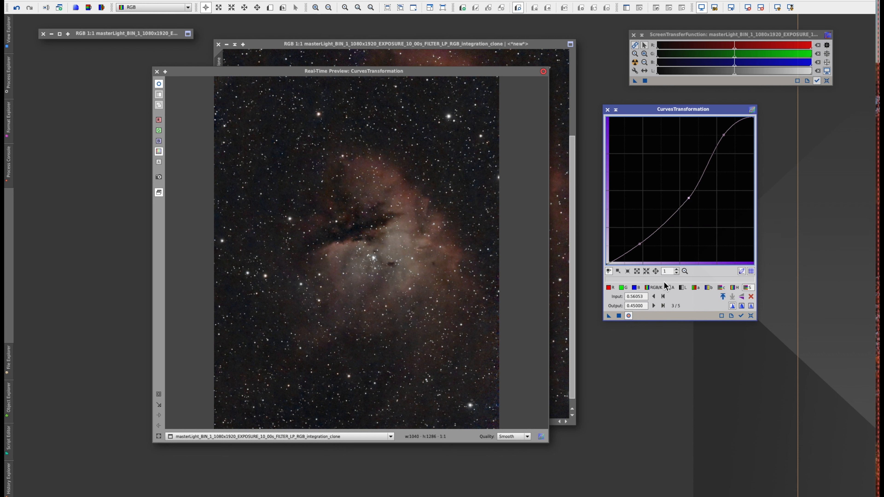
pyautogui.click(751, 316)
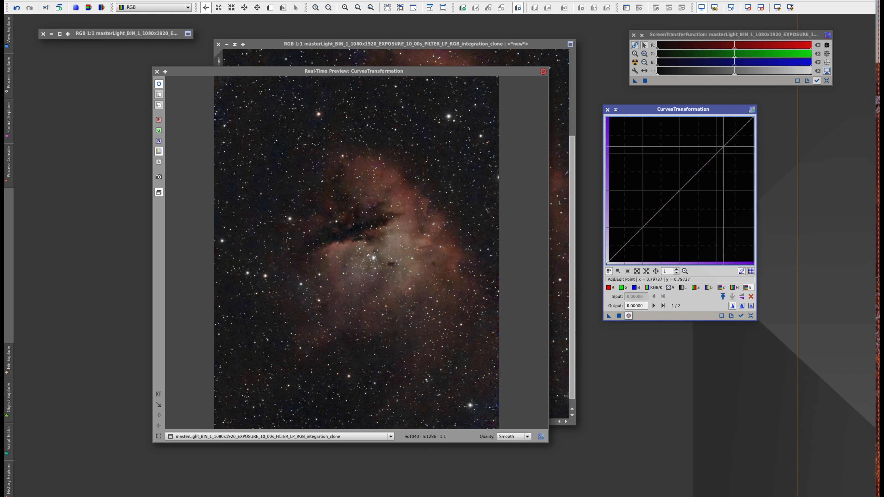
# - Try a strongly raised saturation curve with points at 0.12105/0.23158, 0.19474/0.40000 and 0.36316/0.60263, and reset the curve
pyautogui.click(717, 153)
pyautogui.click(720, 155)
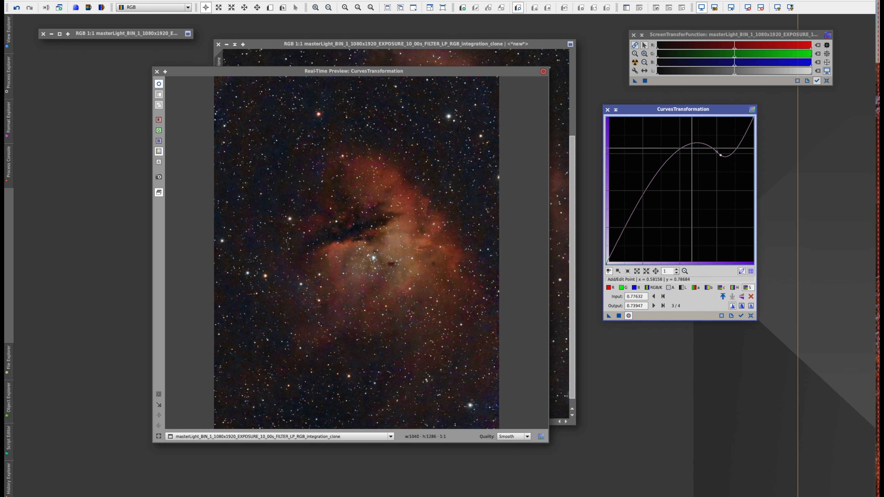
pyautogui.click(658, 173)
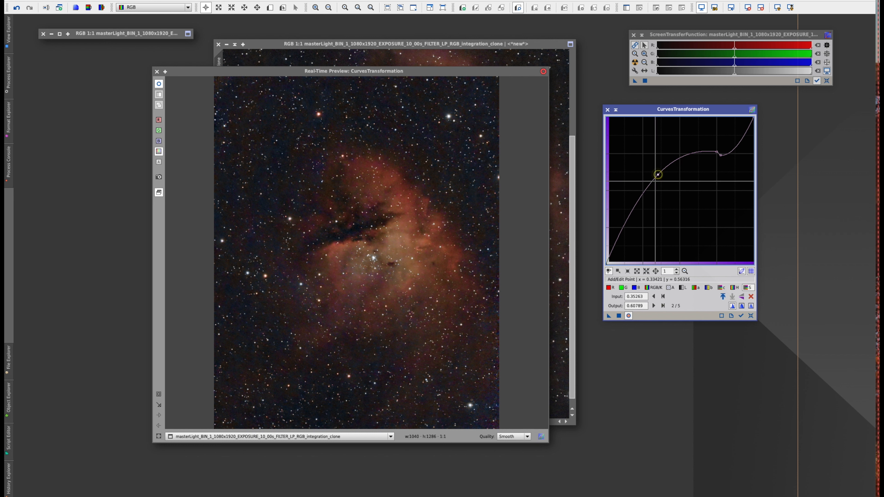
pyautogui.click(635, 205)
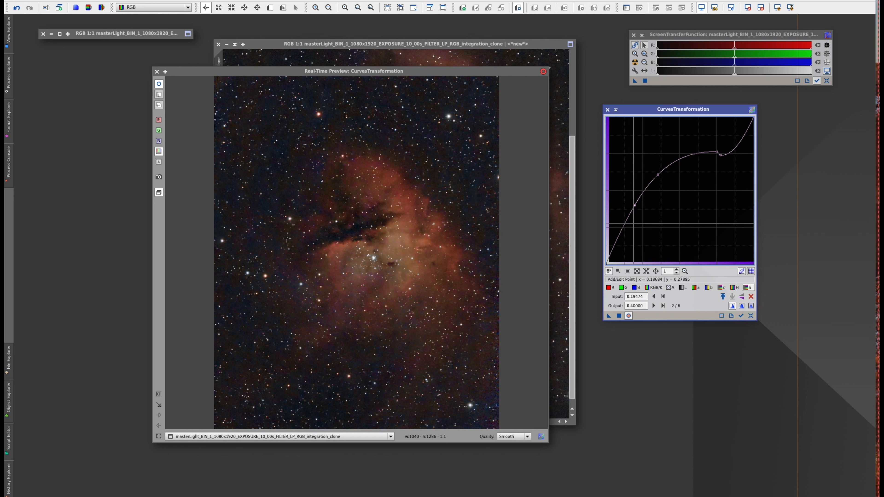
pyautogui.moveTo(622, 230); pyautogui.dragTo(624, 229)
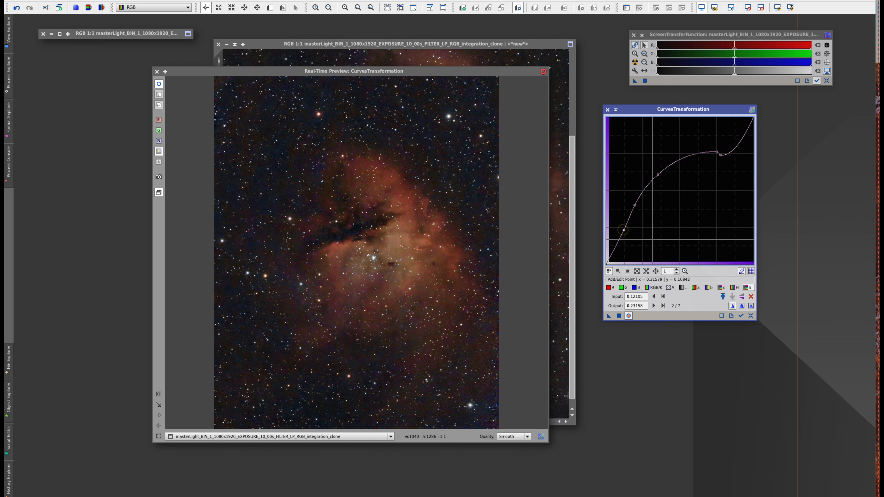
pyautogui.moveTo(720, 155); pyautogui.dragTo(694, 165)
pyautogui.click(658, 174)
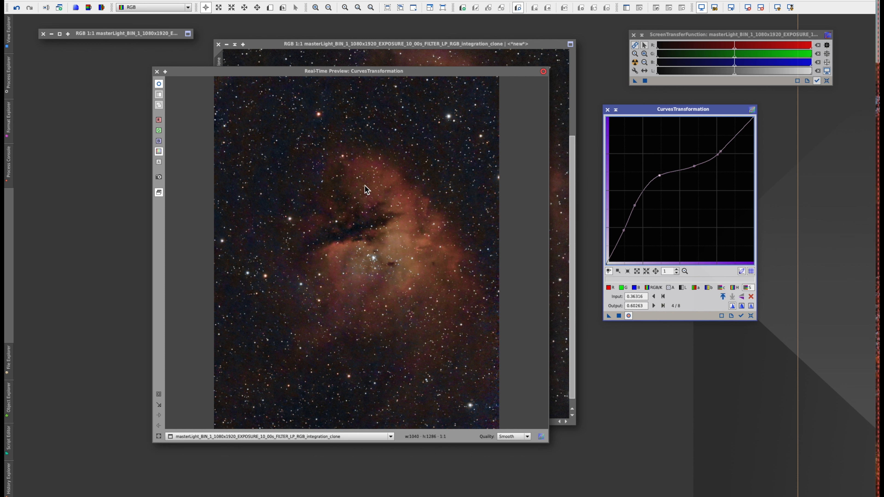
pyautogui.click(751, 315)
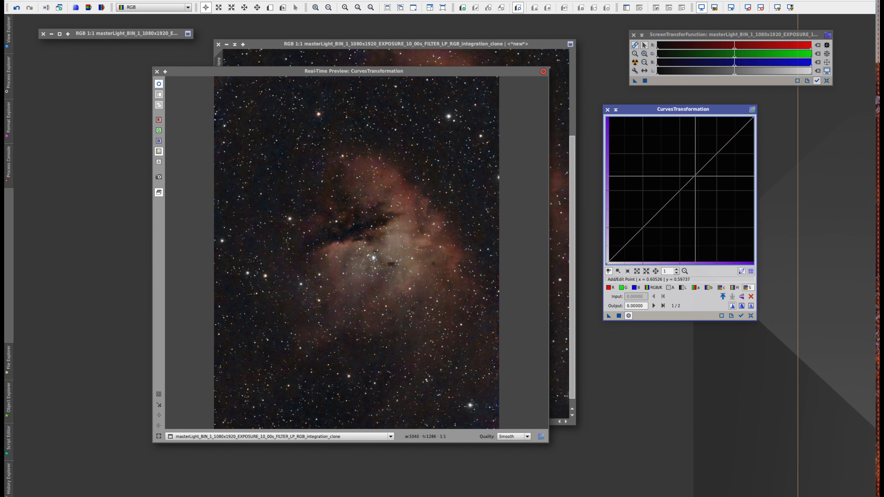
# - Try a milder saturation curve with points at 0.17368/0.16842 and 0.44474/0.51316 plus a raised point near the upper end
pyautogui.click(716, 154)
pyautogui.moveTo(716, 155); pyautogui.dragTo(712, 151)
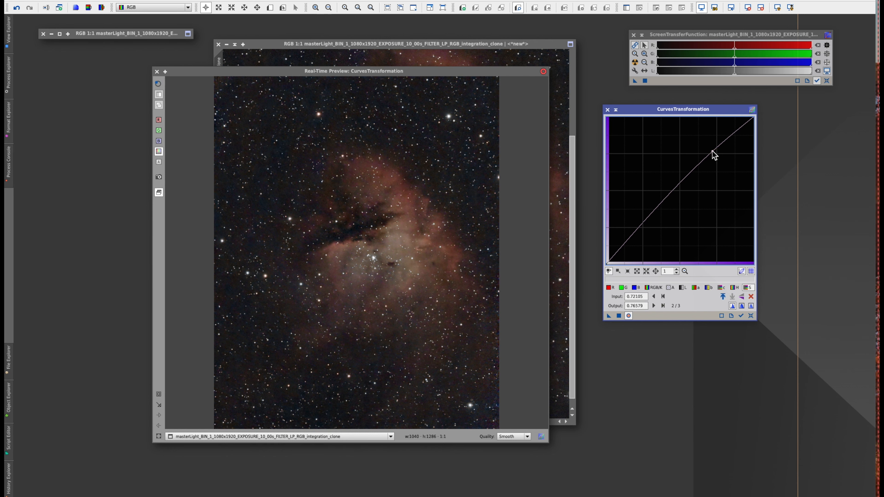
pyautogui.moveTo(673, 190); pyautogui.dragTo(669, 188)
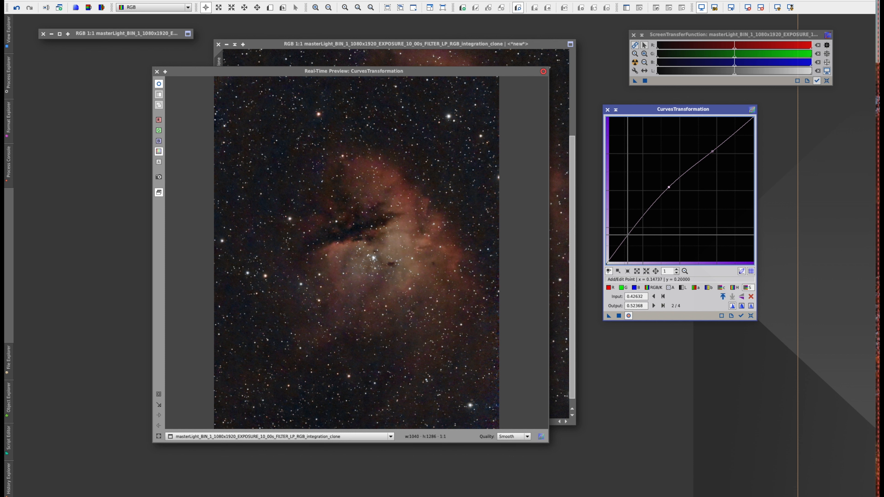
pyautogui.moveTo(633, 244); pyautogui.dragTo(631, 240)
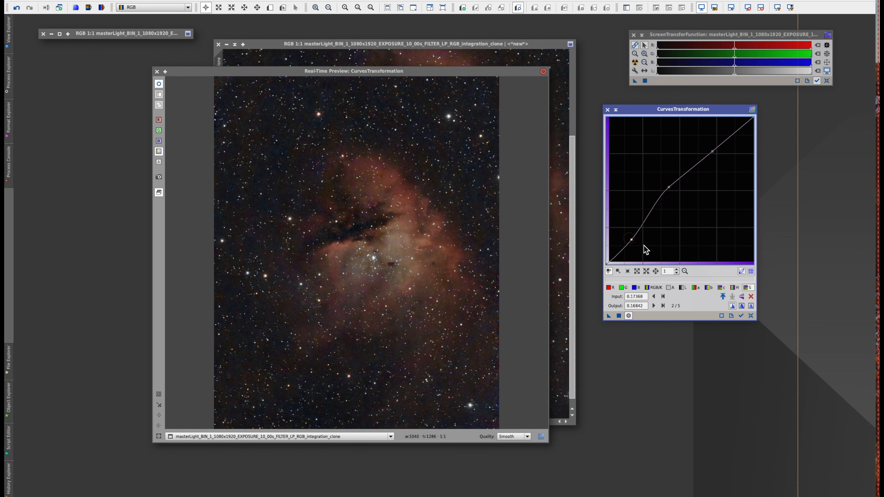
pyautogui.click(737, 131)
pyautogui.moveTo(737, 131); pyautogui.dragTo(716, 154)
pyautogui.moveTo(669, 187); pyautogui.dragTo(672, 189)
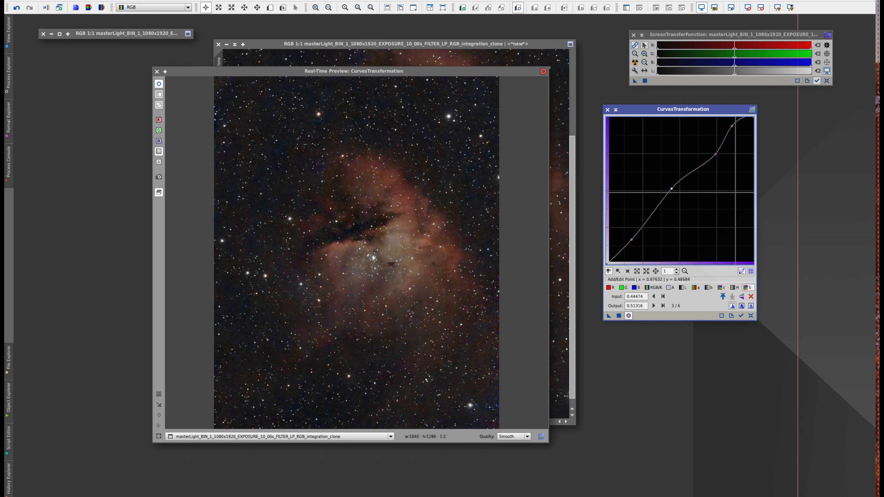
# - Try a midpoint on the hue curve at input 0.49474, output 0.49211
pyautogui.click(735, 288)
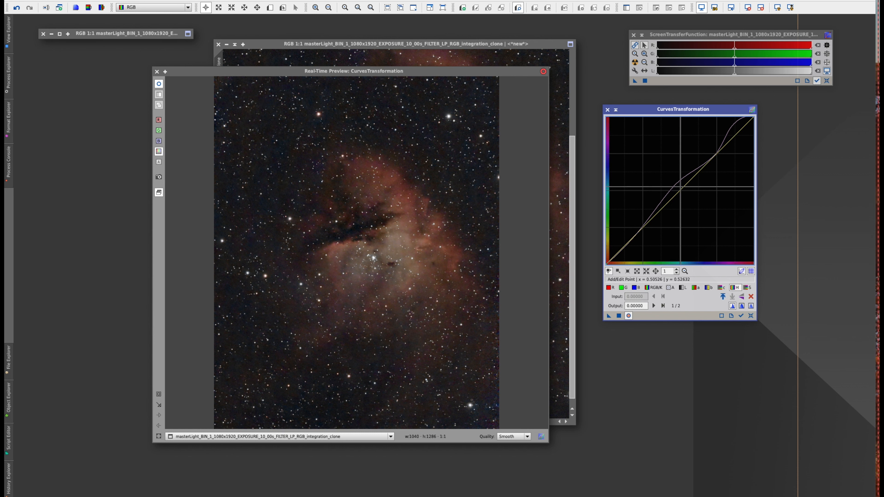
pyautogui.click(680, 191)
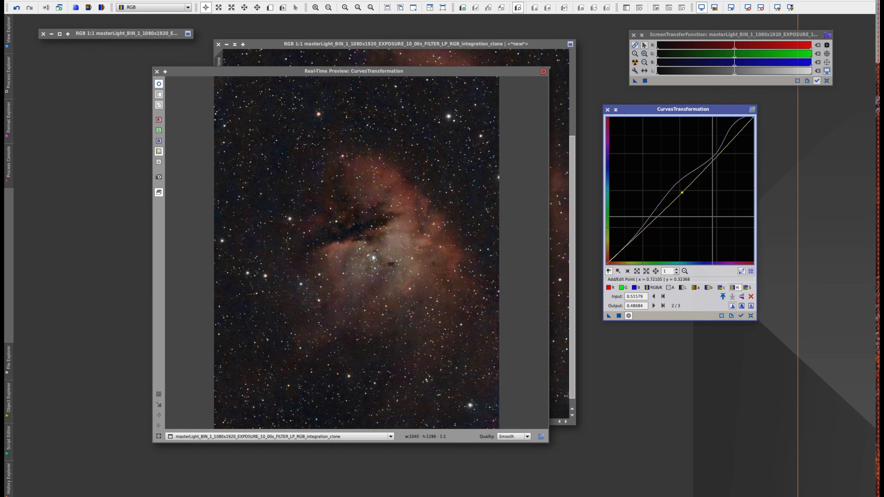
pyautogui.moveTo(682, 192)
pyautogui.mouseDown()
pyautogui.moveTo(663, 173)
pyautogui.moveTo(686, 197)
pyautogui.moveTo(678, 184)
pyautogui.moveTo(679, 192)
pyautogui.mouseUp()
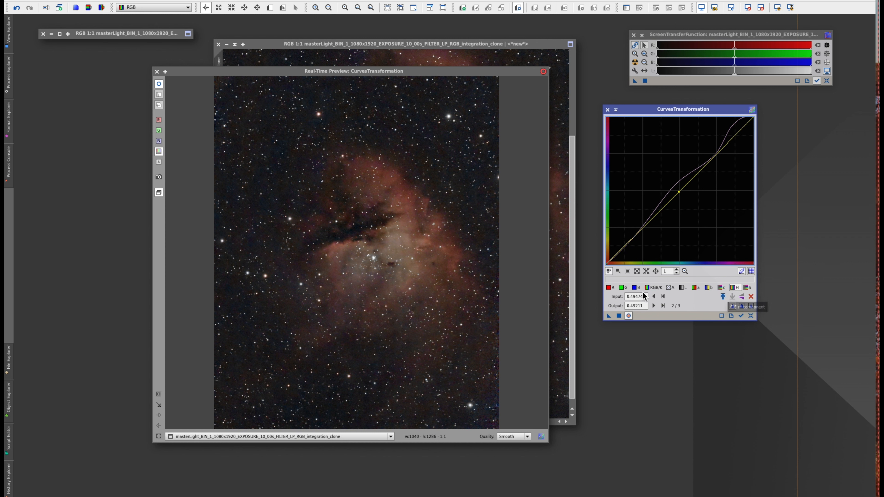
# - Try slight midpoint shifts on the red curve (0.49737/0.51053) and the blue curve (0.49737/0.48421), and reset all curves
pyautogui.click(610, 287)
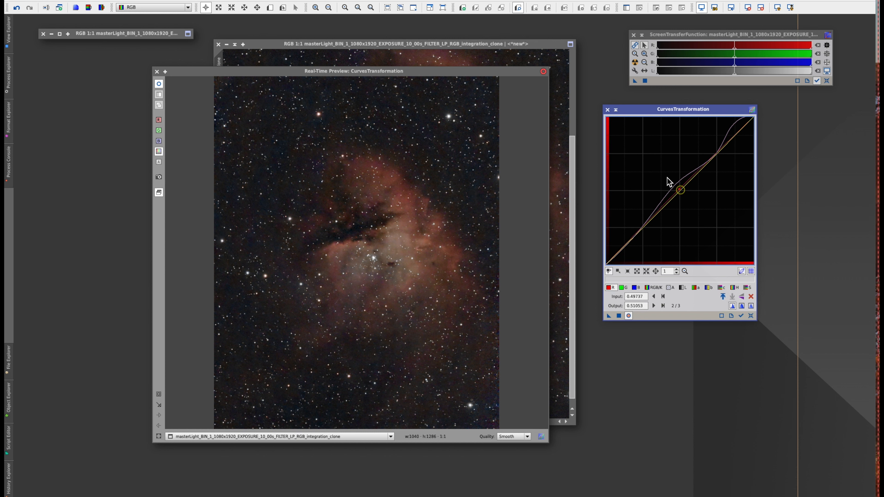
pyautogui.click(679, 189)
pyautogui.moveTo(679, 187)
pyautogui.mouseDown()
pyautogui.moveTo(661, 181)
pyautogui.moveTo(691, 198)
pyautogui.moveTo(680, 190)
pyautogui.mouseUp()
pyautogui.click(636, 288)
pyautogui.moveTo(680, 189)
pyautogui.mouseDown()
pyautogui.moveTo(691, 199)
pyautogui.moveTo(680, 191)
pyautogui.mouseUp()
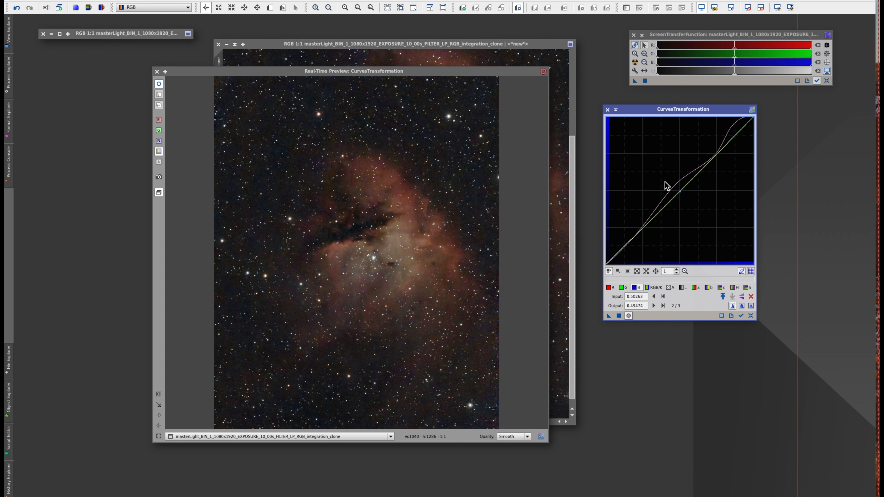
pyautogui.click(679, 193)
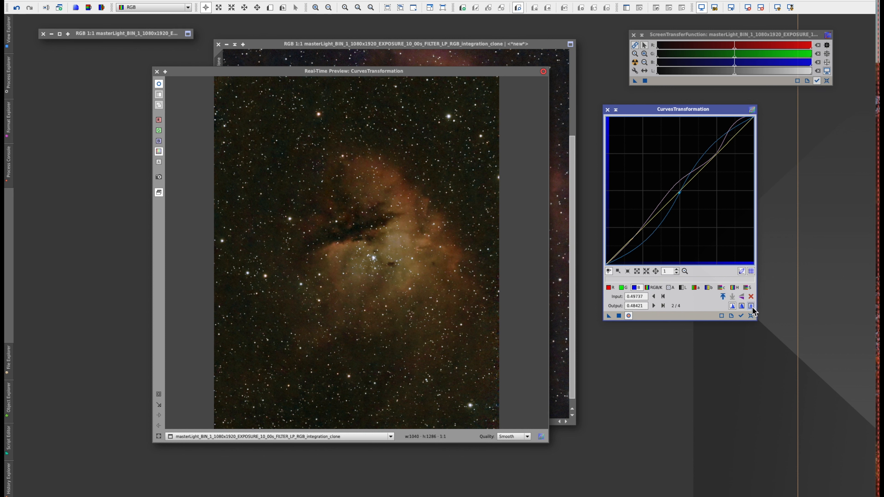
pyautogui.click(751, 316)
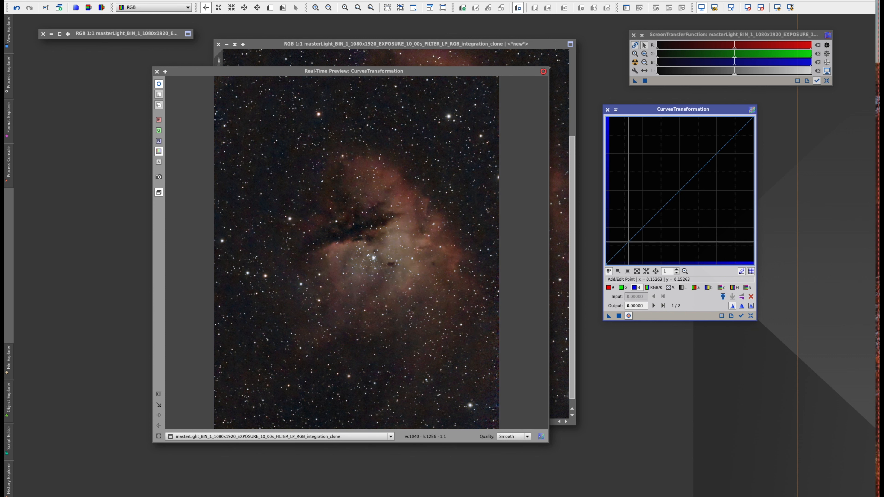
# - Try a gently raised saturation curve with a middle point and an upper point at input 0.75263, output 0.79737
pyautogui.click(748, 288)
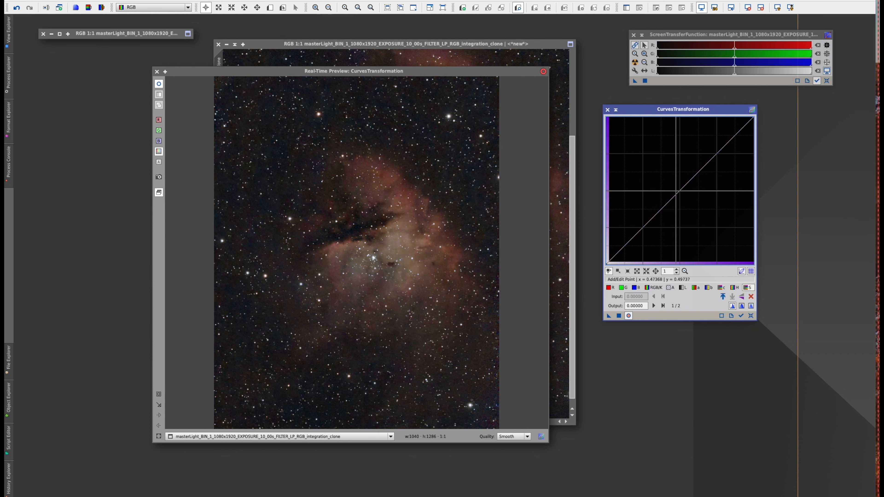
pyautogui.click(680, 190)
pyautogui.click(718, 148)
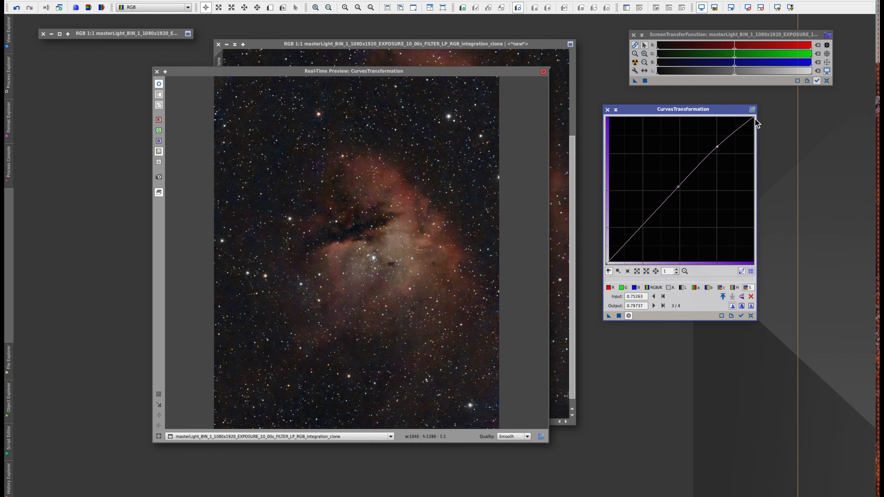
# - Close CurvesTransformation and the real-time preview
pyautogui.click(753, 111)
pyautogui.click(707, 189)
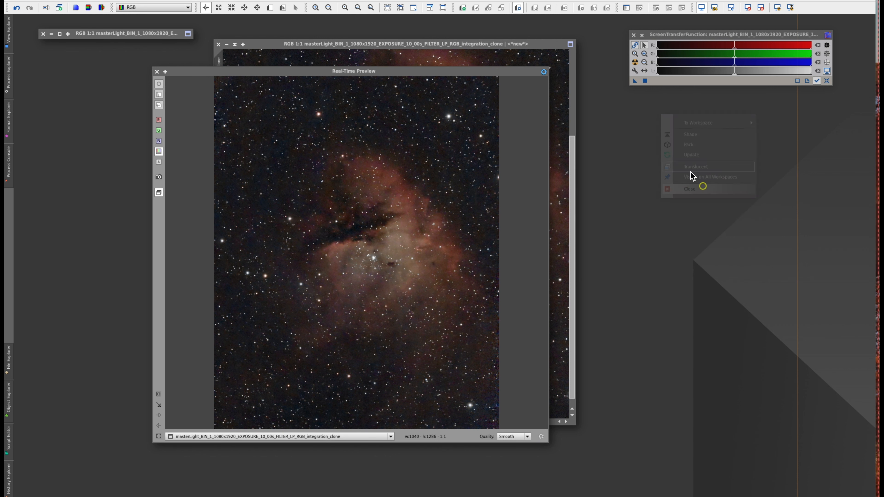
pyautogui.click(545, 72)
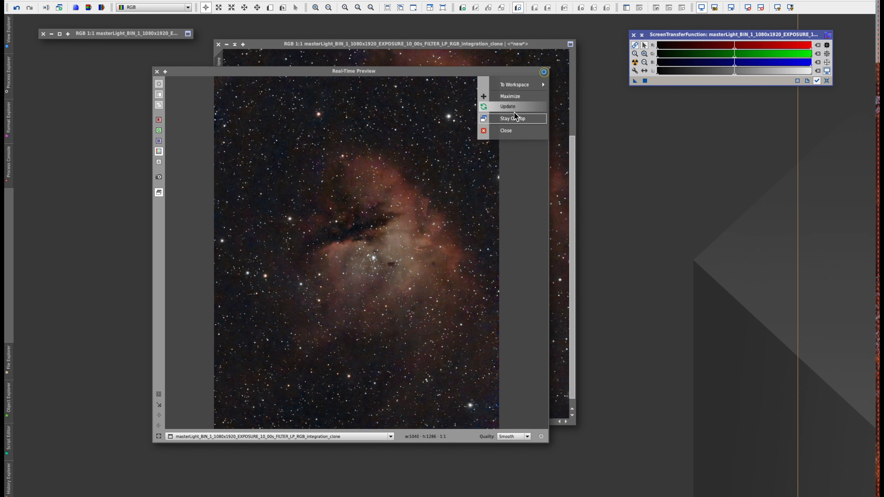
pyautogui.click(504, 134)
# - Show the whole clone at 1:2 zoom in an enlarged window and reposition it to leave free workspace beside it
pyautogui.moveTo(487, 46); pyautogui.dragTo(460, 48)
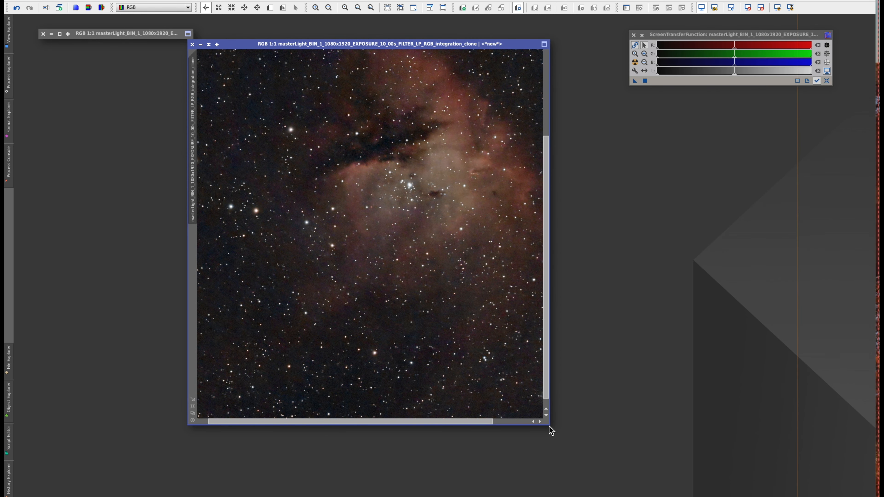
pyautogui.moveTo(550, 428); pyautogui.dragTo(616, 457)
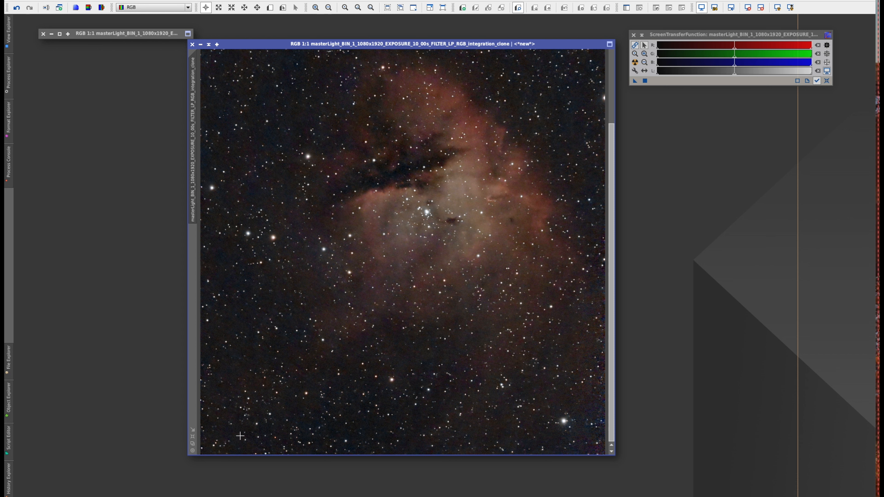
pyautogui.click(193, 437)
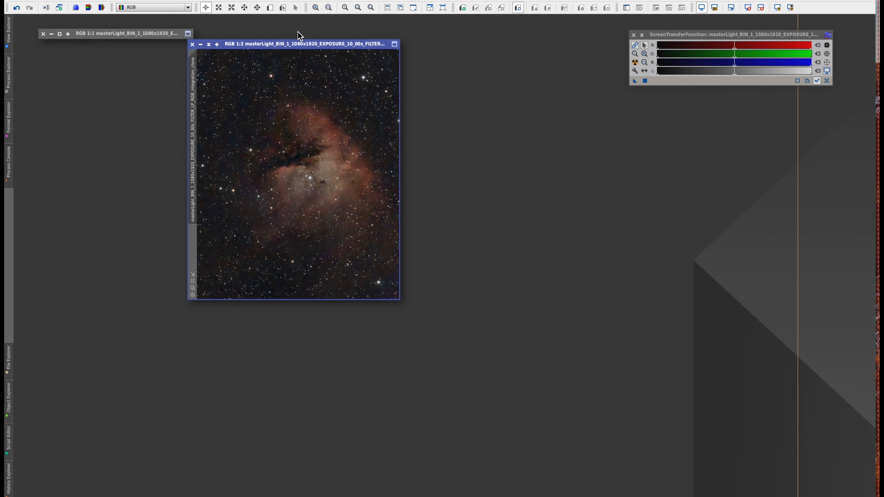
pyautogui.moveTo(298, 45); pyautogui.dragTo(427, 40)
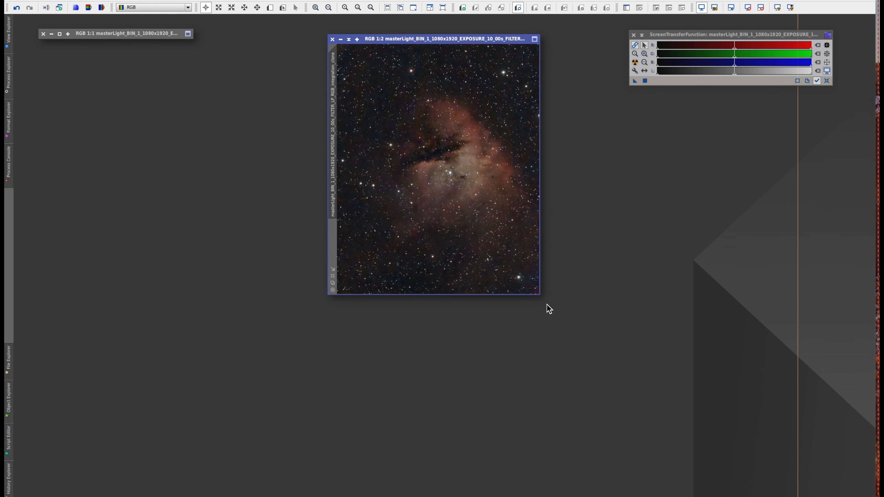
pyautogui.moveTo(541, 297); pyautogui.dragTo(633, 398)
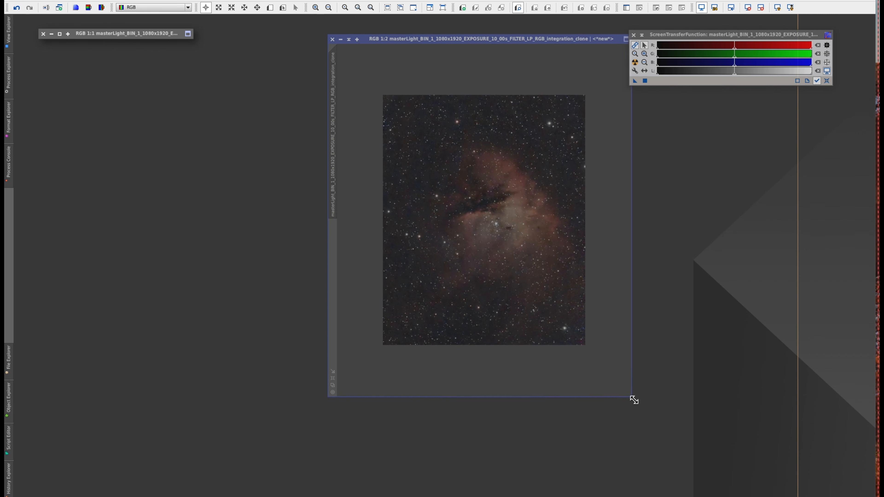
pyautogui.moveTo(539, 42); pyautogui.dragTo(438, 49)
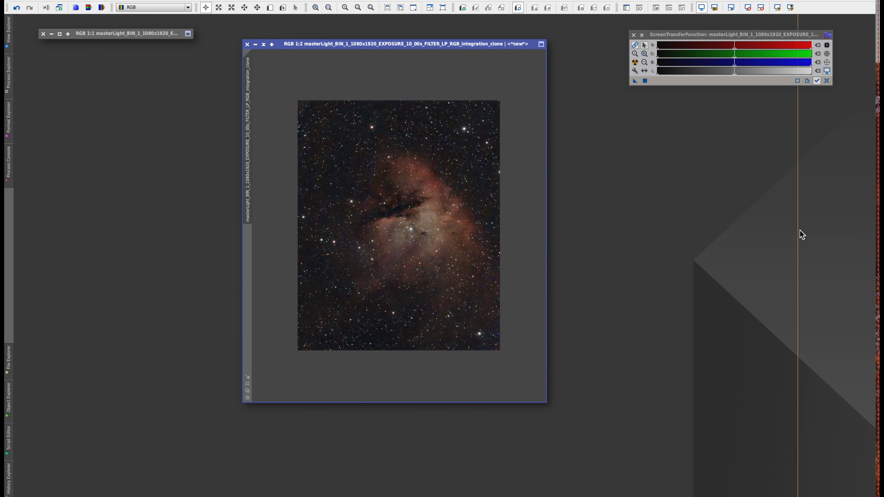
pyautogui.moveTo(452, 49); pyautogui.dragTo(311, 69)
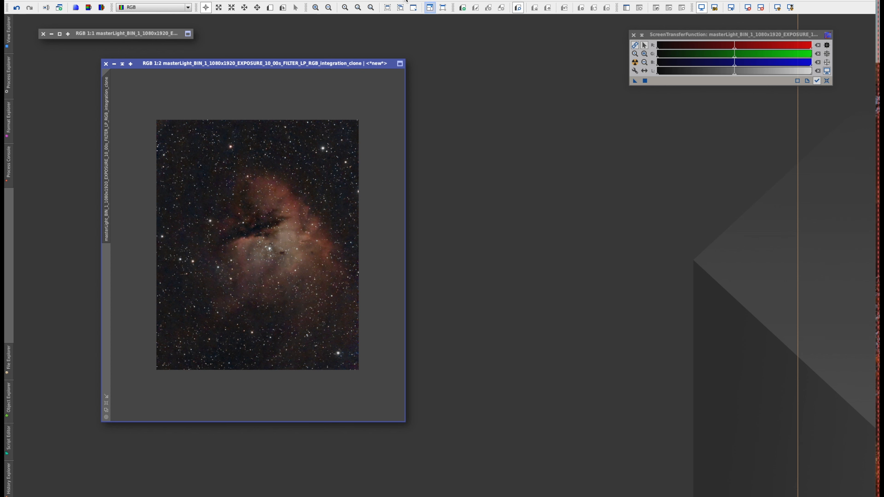
# - Open the StarXTerminator process and arrange its window and the clone's window side by side
pyautogui.click(183, 0)
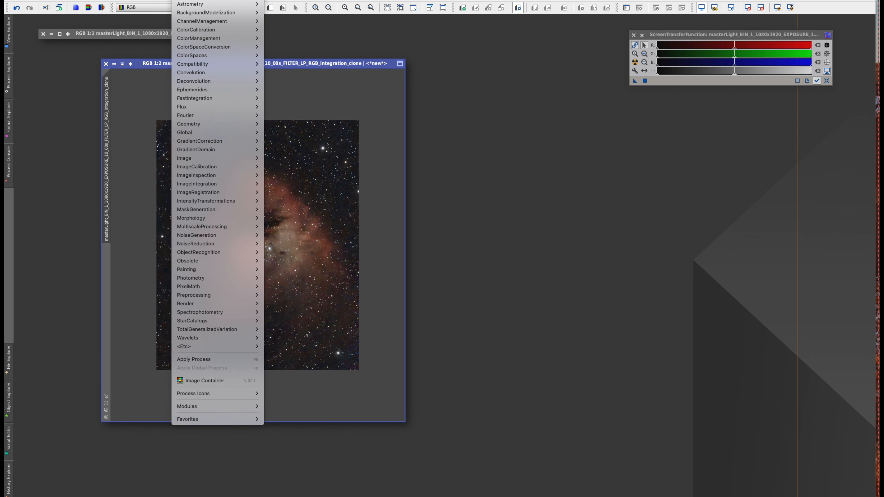
pyautogui.moveTo(209, 1)
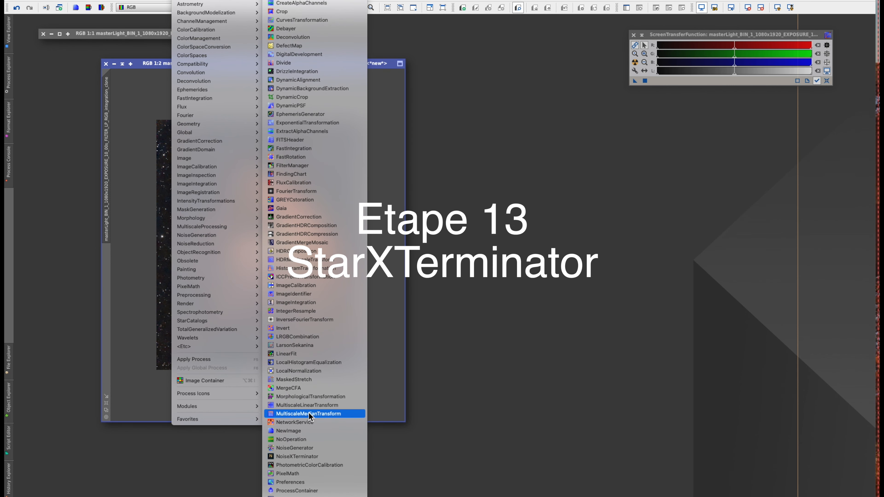
pyautogui.scroll(5, 294, 391)
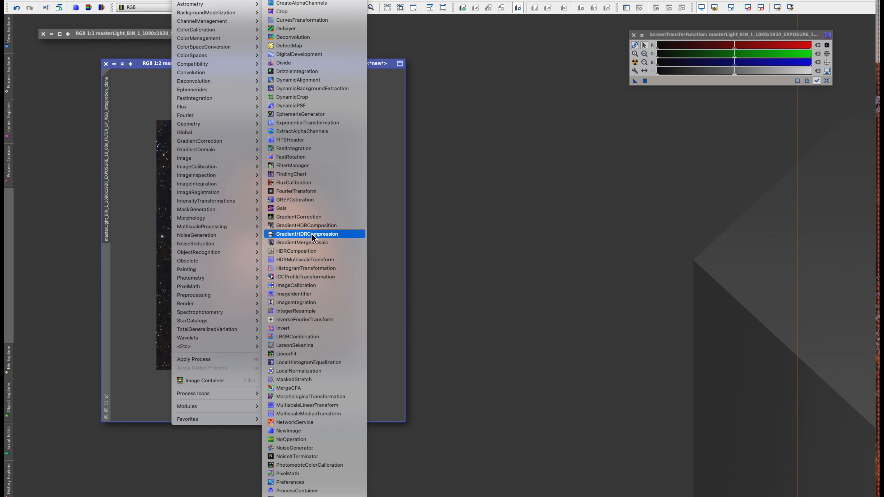
pyautogui.scroll(-5, 303, 397)
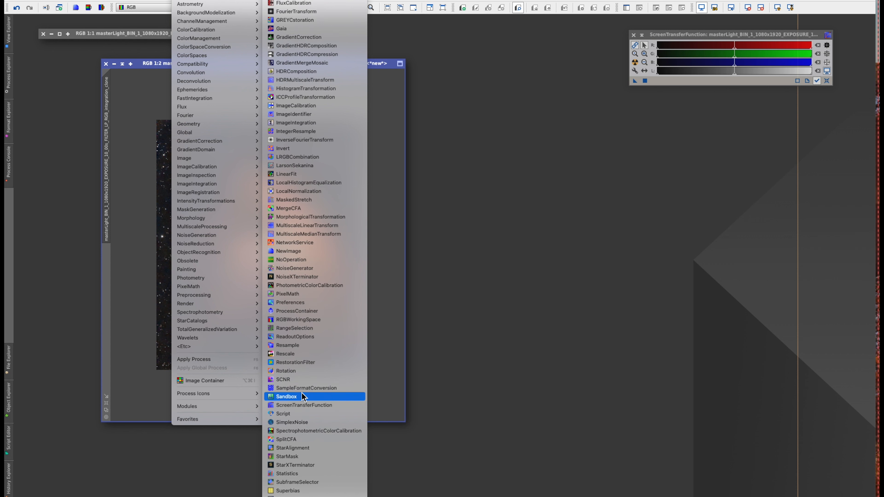
pyautogui.click(294, 467)
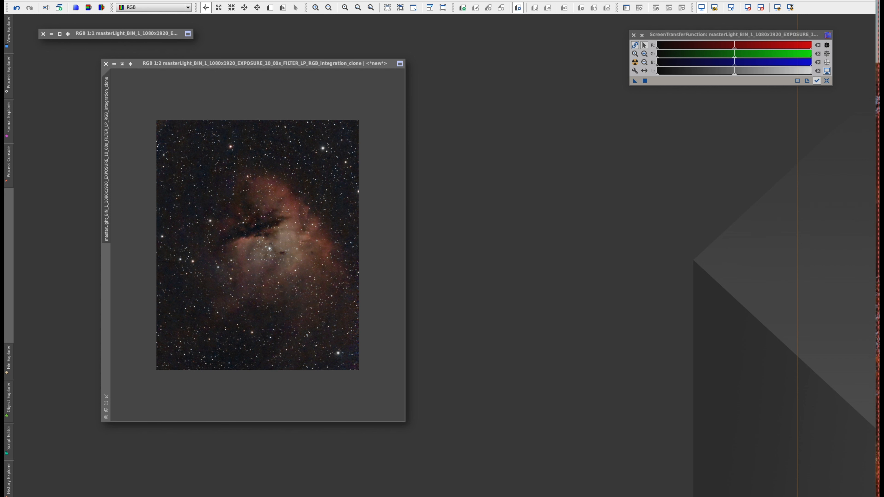
pyautogui.moveTo(624, 229); pyautogui.dragTo(575, 136)
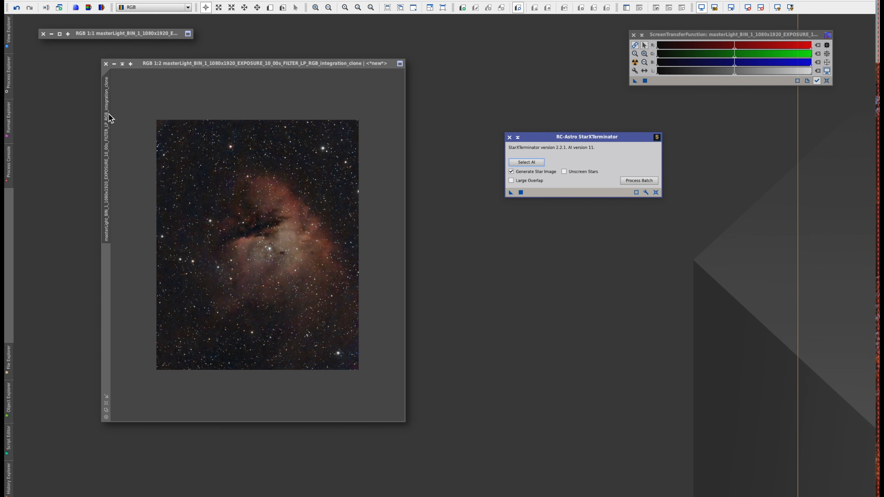
pyautogui.moveTo(248, 65); pyautogui.dragTo(209, 54)
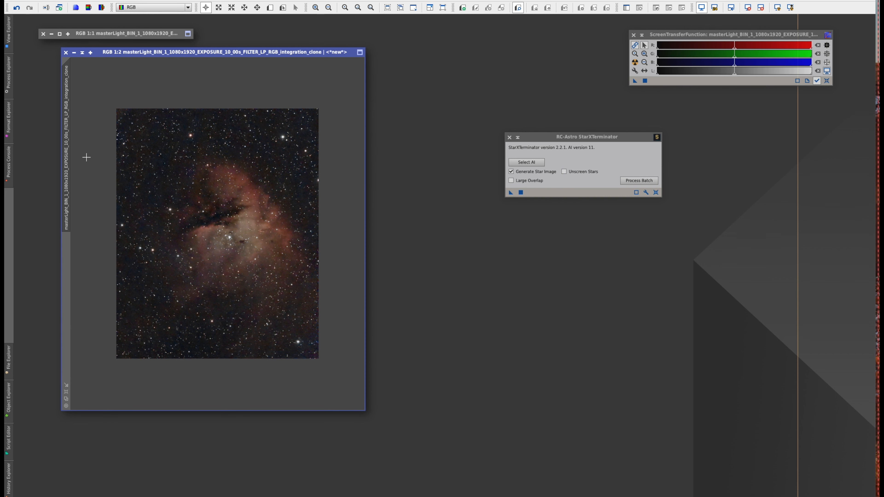
# - Duplicate the stretched clone, then collapse the source clone's window and park it beneath the other collapsed image
pyautogui.moveTo(69, 135)
pyautogui.mouseDown()
pyautogui.moveTo(93, 134)
pyautogui.moveTo(203, 201)
pyautogui.mouseUp()
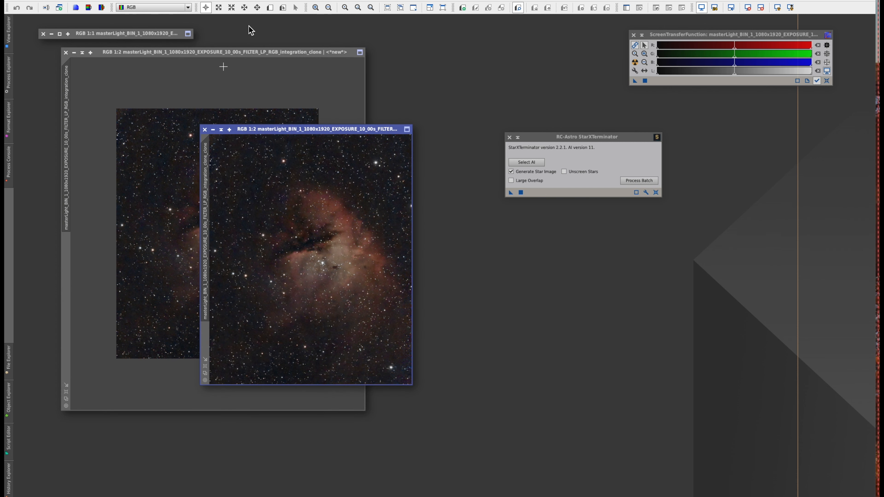
pyautogui.click(249, 53)
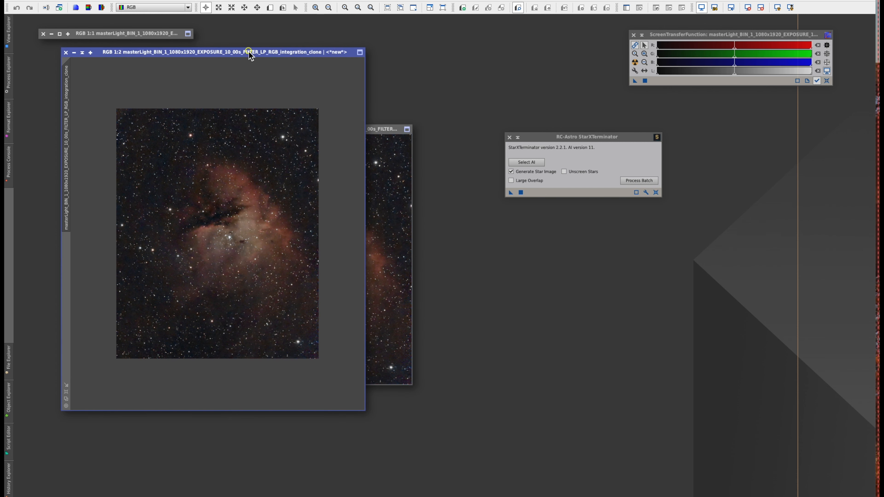
pyautogui.click(83, 53)
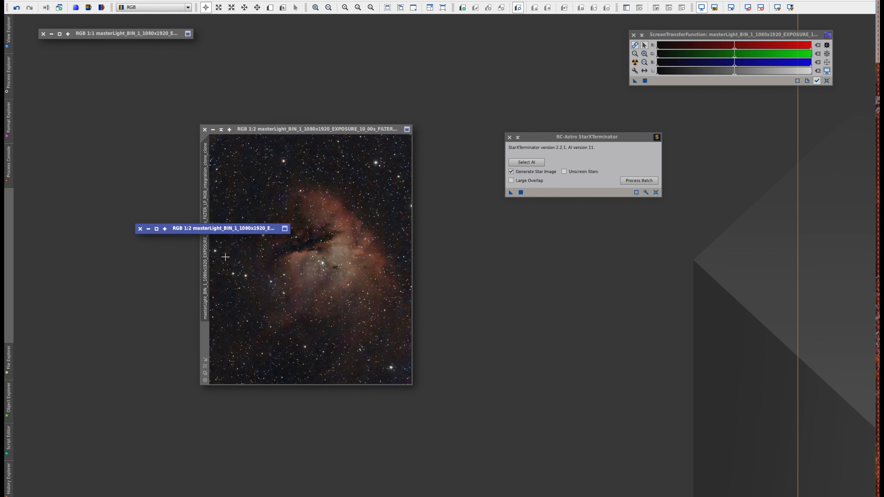
pyautogui.moveTo(230, 235); pyautogui.dragTo(132, 58)
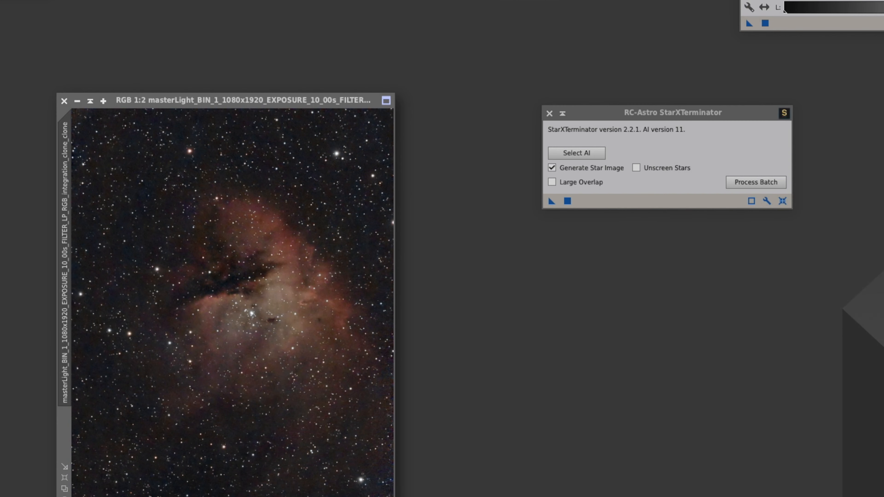
# - Run StarXTerminator on the new duplicate with Generate Star Image enabled and Unscreen Stars and Large Overlap off
pyautogui.moveTo(205, 100); pyautogui.dragTo(240, 39)
pyautogui.moveTo(681, 113); pyautogui.dragTo(678, 128)
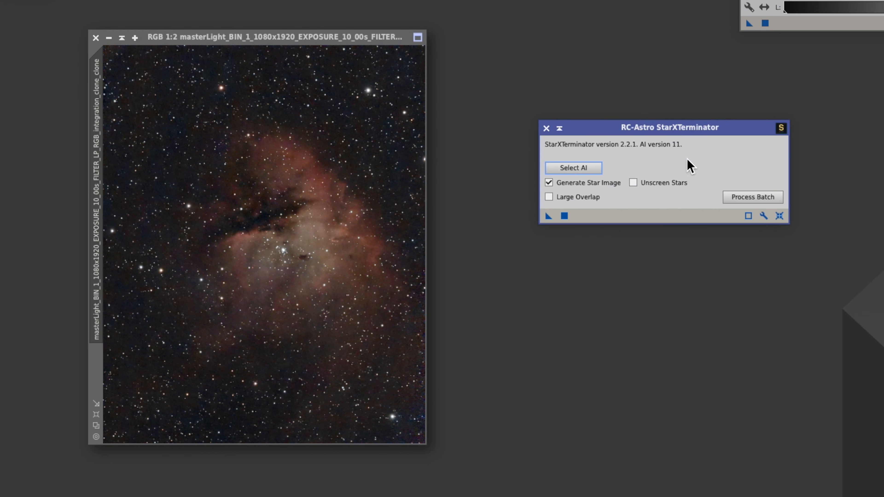
pyautogui.click(551, 186)
pyautogui.click(552, 187)
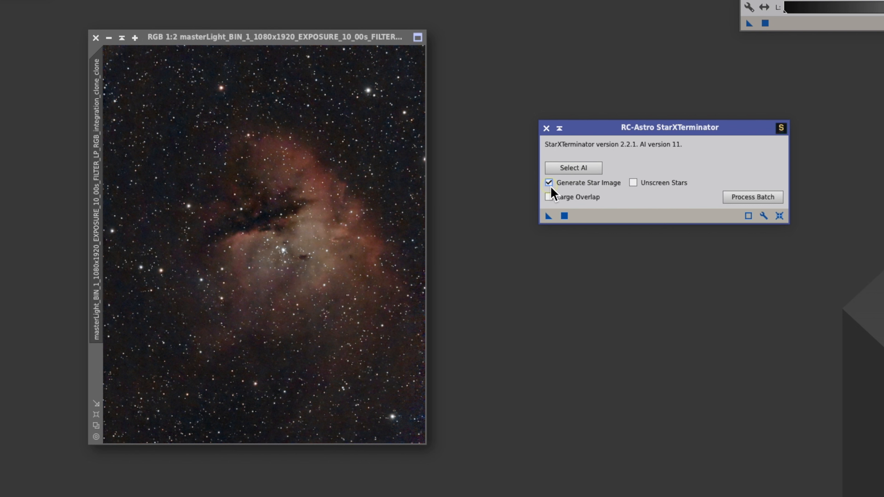
pyautogui.click(550, 186)
pyautogui.click(551, 186)
pyautogui.click(564, 216)
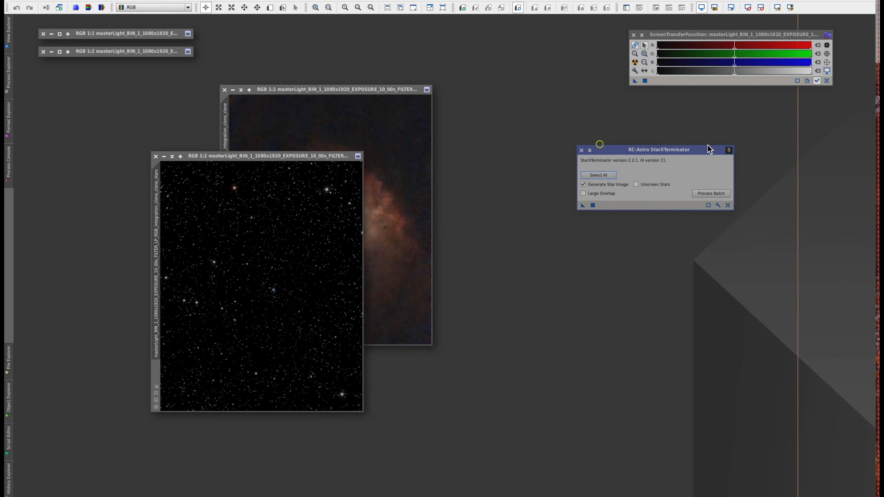
# - Arrange the star image and the starless nebula side by side and close StarXTerminator
pyautogui.moveTo(710, 149); pyautogui.dragTo(835, 118)
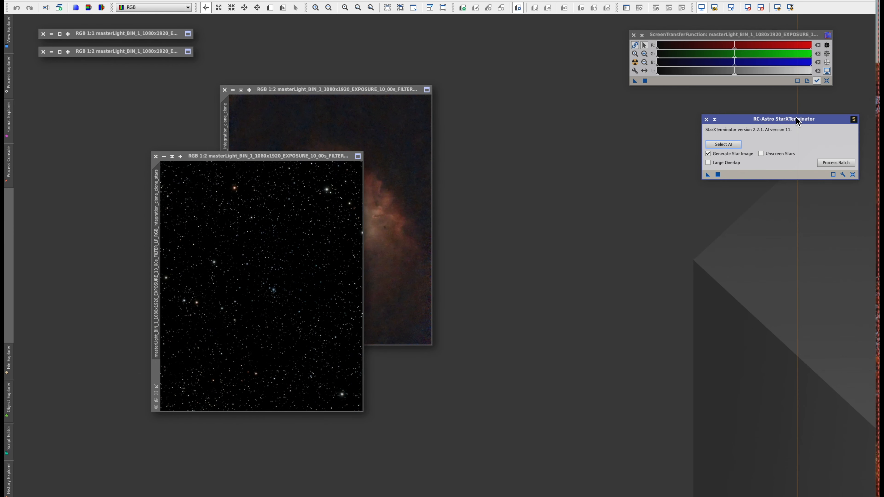
pyautogui.click(352, 92)
pyautogui.moveTo(352, 91); pyautogui.dragTo(545, 136)
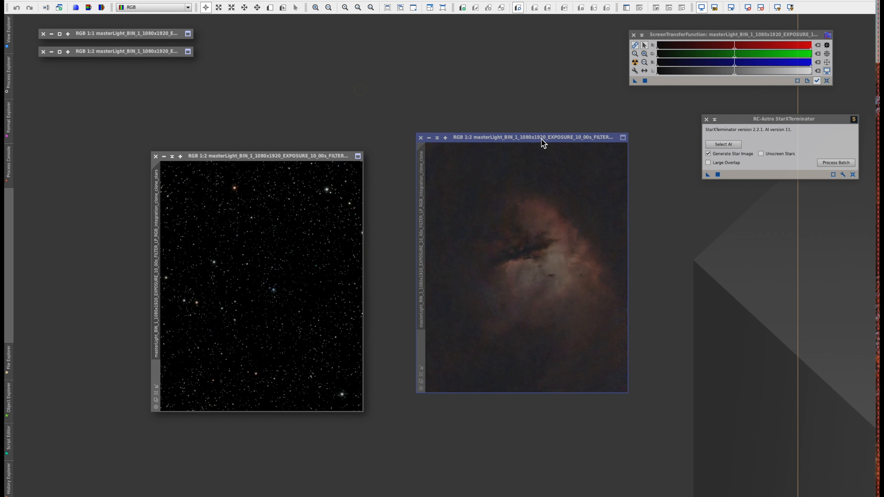
pyautogui.moveTo(288, 156); pyautogui.dragTo(343, 133)
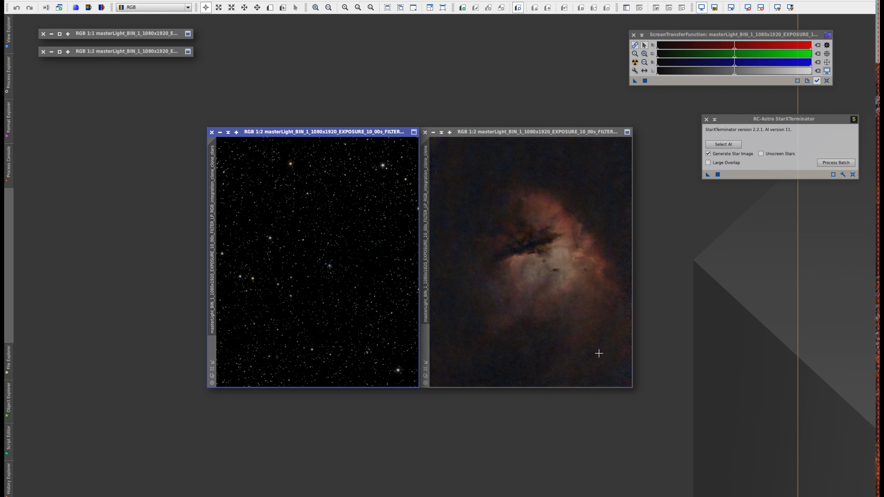
pyautogui.moveTo(330, 134); pyautogui.dragTo(274, 127)
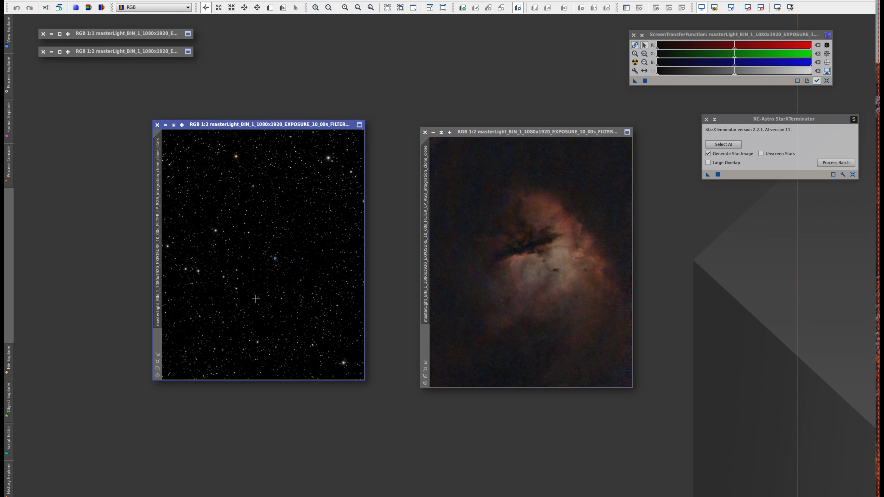
pyautogui.moveTo(543, 134); pyautogui.dragTo(504, 129)
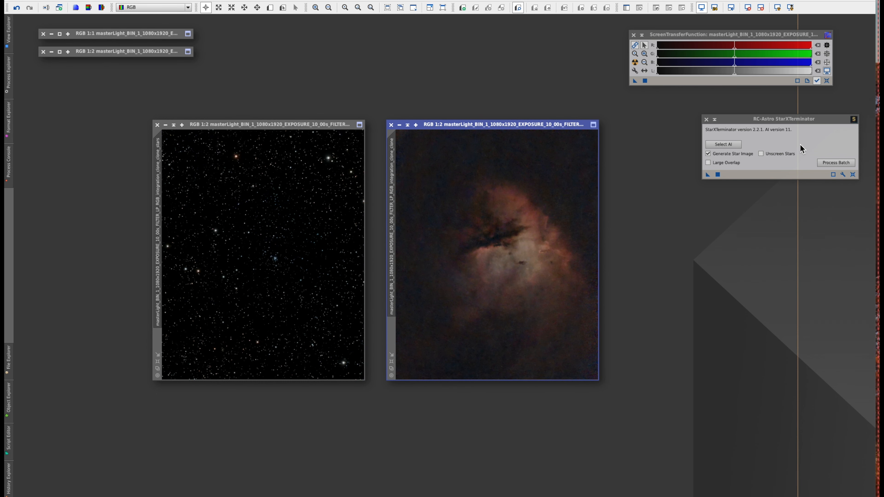
pyautogui.click(857, 123)
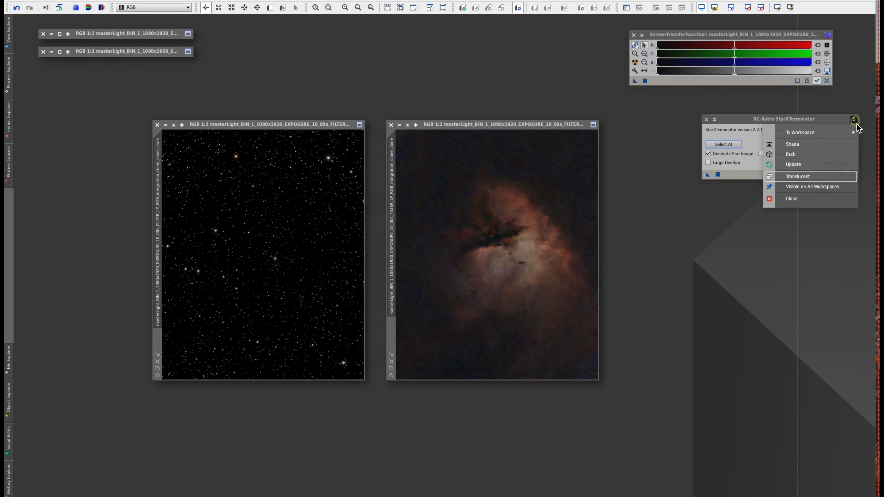
pyautogui.click(825, 201)
# - Open CurvesTransformation with a real-time preview of the starless nebula and place its window beside the preview
pyautogui.click(191, 0)
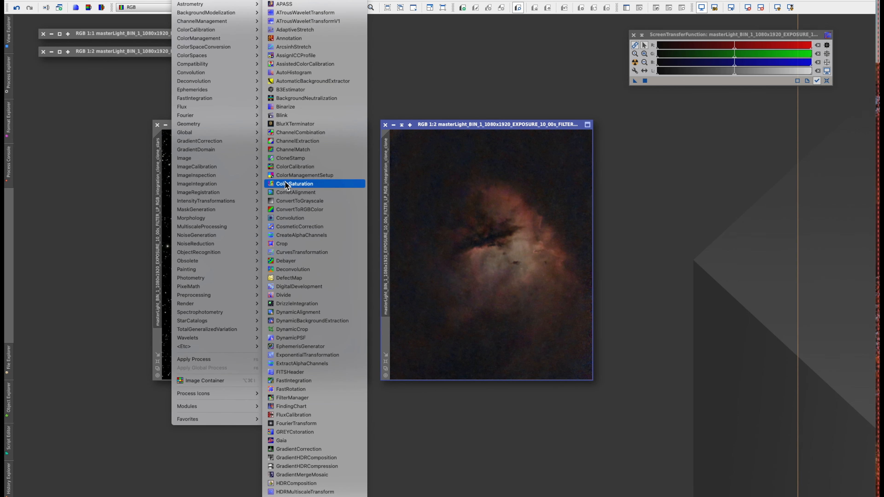
pyautogui.click(290, 252)
pyautogui.moveTo(518, 125); pyautogui.dragTo(512, 108)
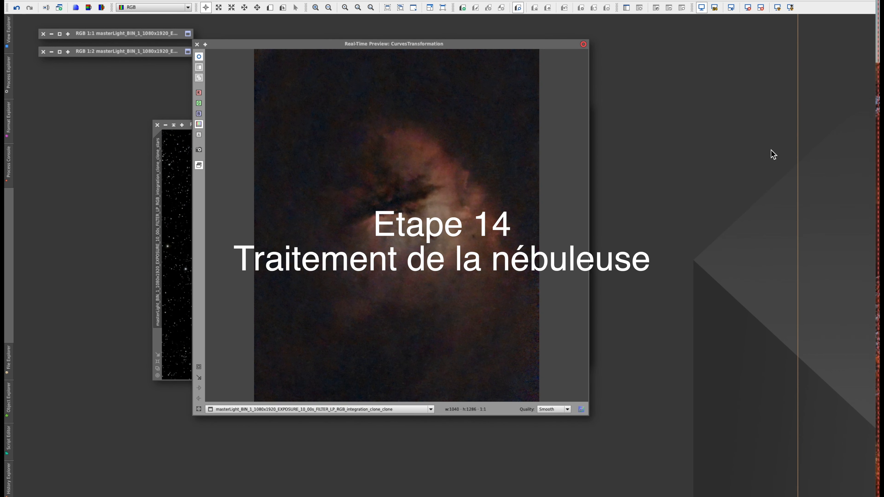
pyautogui.click(752, 244)
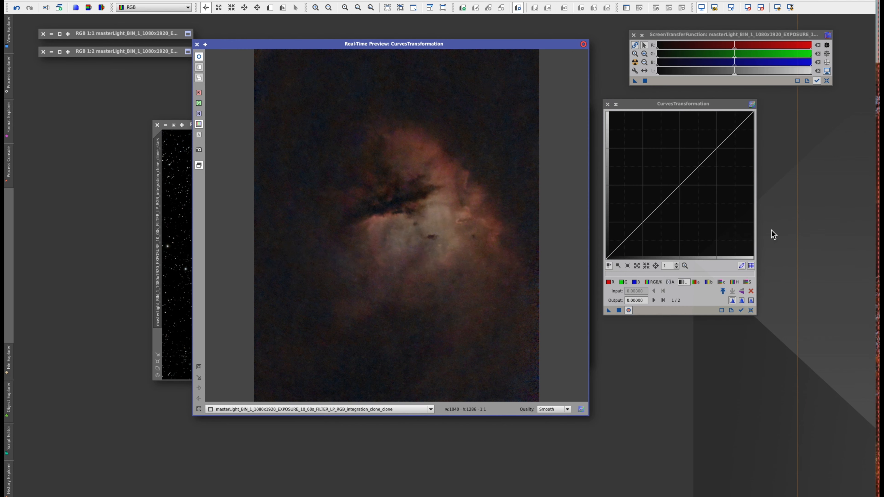
pyautogui.moveTo(694, 109); pyautogui.dragTo(698, 121)
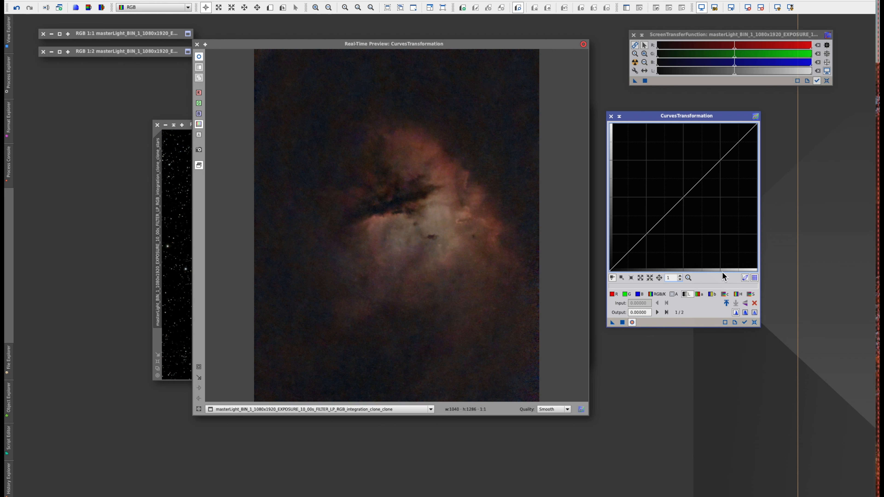
# - Shape the saturation curve into an S with points at input 0.71579, output 0.84474 and input 0.26579, output 0.21316
pyautogui.click(751, 294)
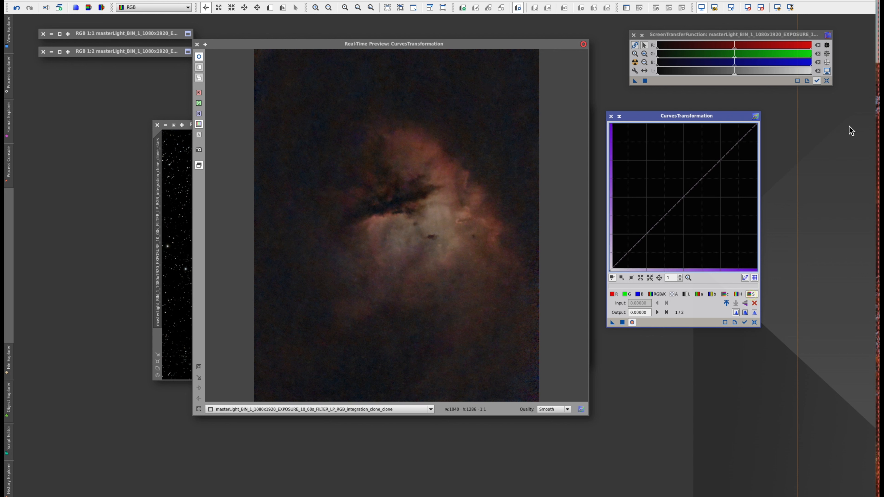
pyautogui.click(720, 159)
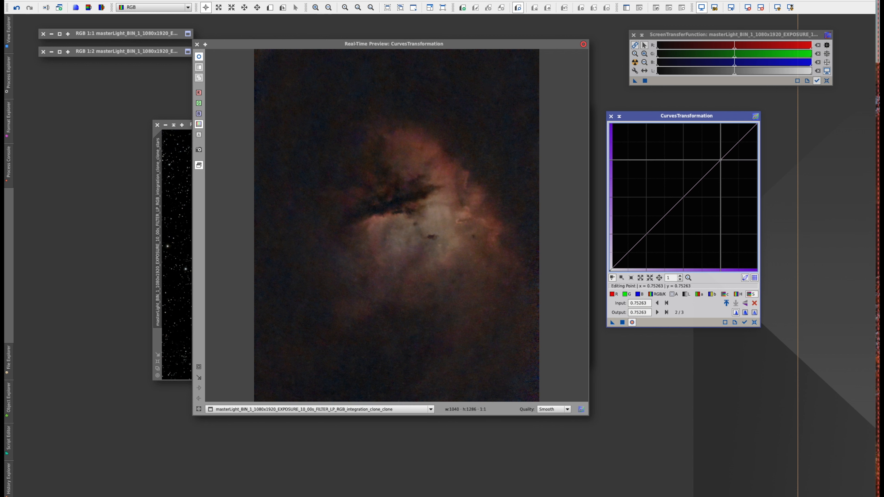
pyautogui.moveTo(721, 160); pyautogui.dragTo(716, 146)
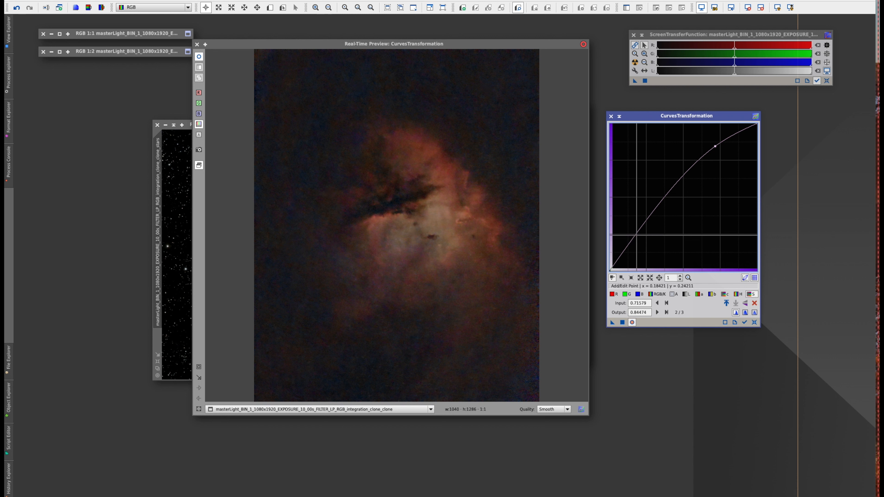
pyautogui.moveTo(637, 235); pyautogui.dragTo(648, 240)
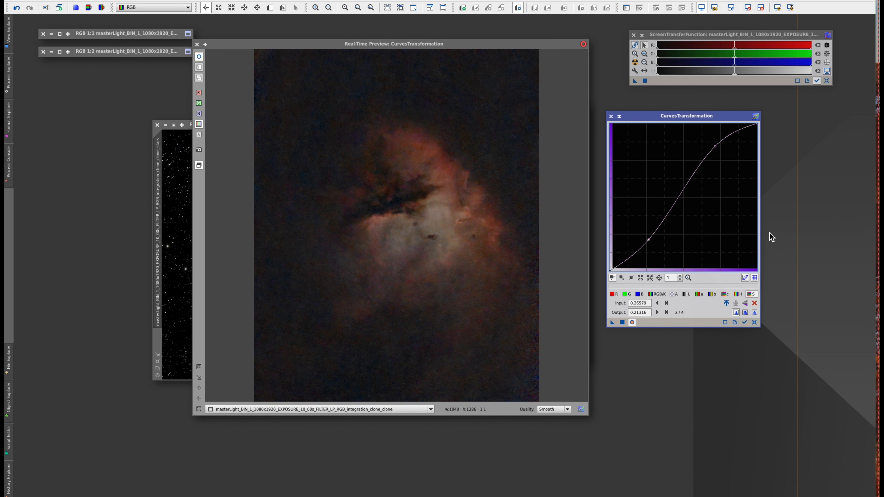
# - Lower the RGB/K curve with points at input 0.80789, output 0.75263 and input 0.22632, output 0.16842
pyautogui.click(656, 295)
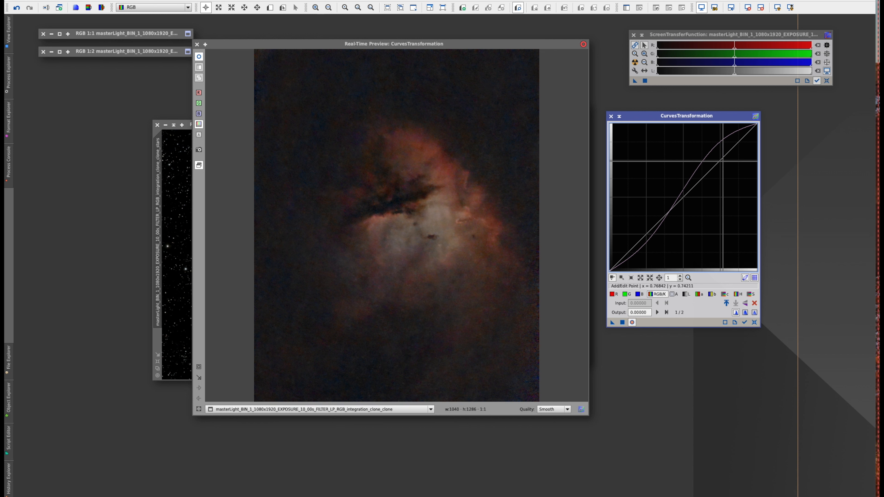
pyautogui.moveTo(721, 159)
pyautogui.mouseDown()
pyautogui.moveTo(715, 145)
pyautogui.moveTo(728, 160)
pyautogui.mouseUp()
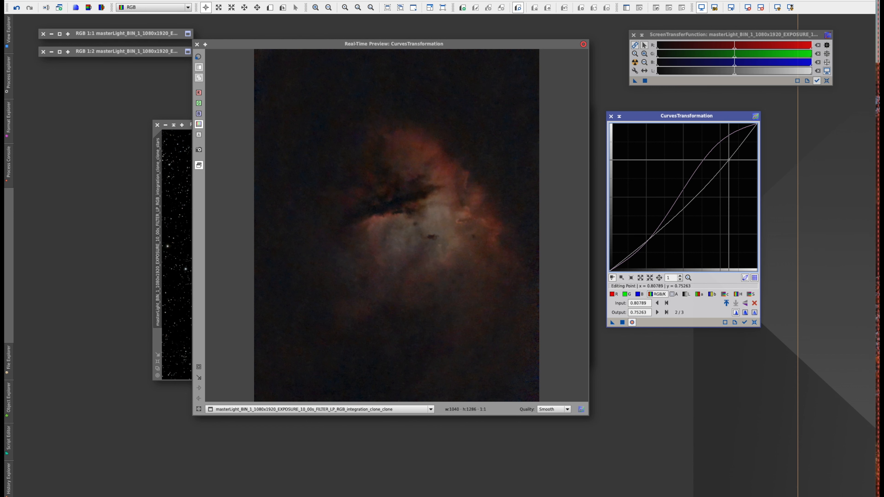
pyautogui.click(641, 247)
pyautogui.moveTo(641, 247); pyautogui.dragTo(643, 246)
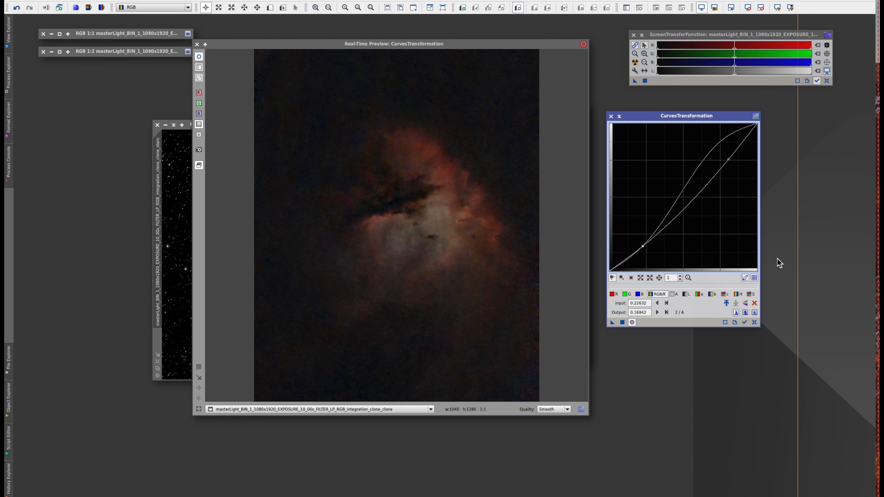
# - Add an upper point to the lightness (L) curve close to the diagonal, at output 0.79737
pyautogui.click(686, 295)
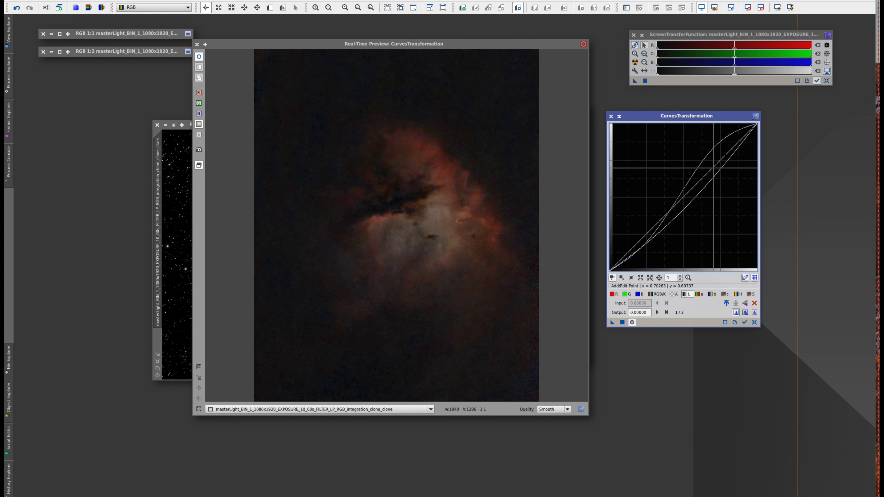
pyautogui.click(721, 159)
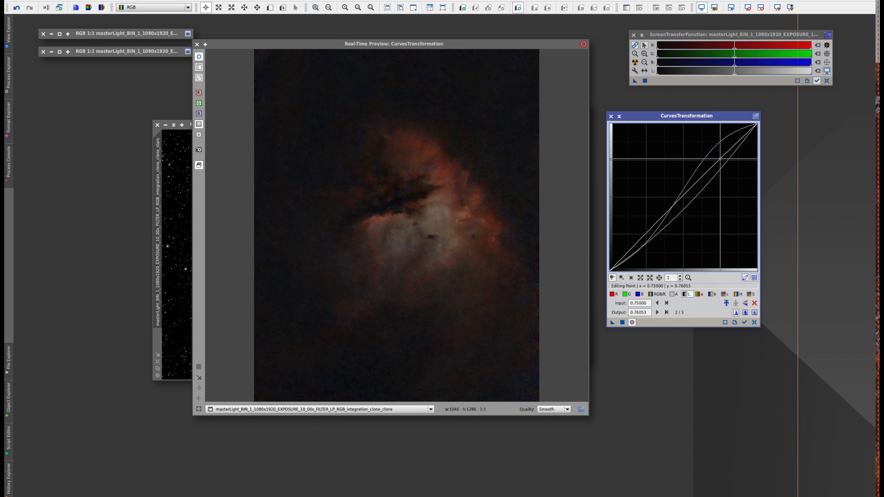
pyautogui.moveTo(721, 159)
pyautogui.mouseDown()
pyautogui.moveTo(718, 144)
pyautogui.moveTo(727, 153)
pyautogui.mouseUp()
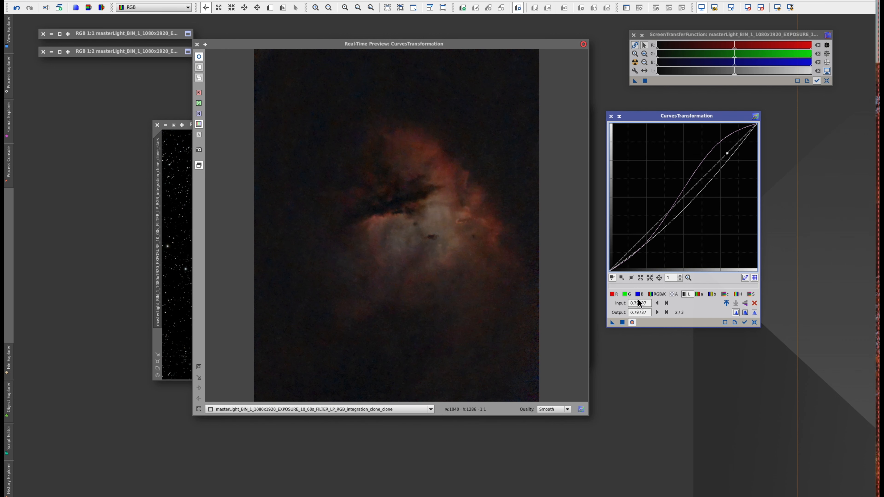
# - Raise the c (chrominance) curve slightly with points at input 0.80263, output 0.81842 and input 0.22632, output 0.22895
pyautogui.click(726, 295)
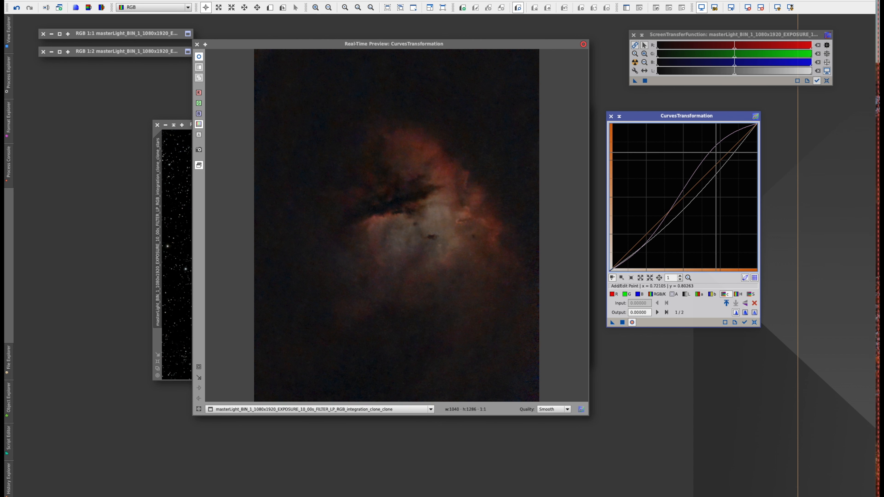
pyautogui.moveTo(728, 153); pyautogui.dragTo(728, 151)
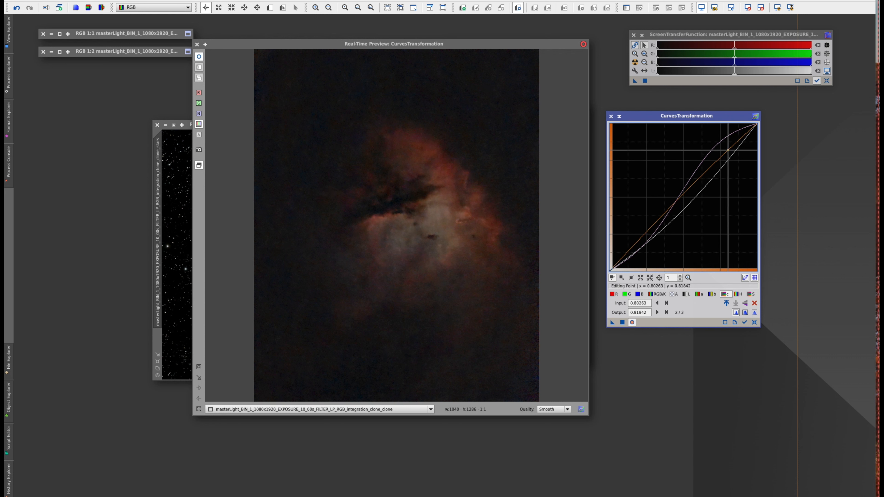
pyautogui.click(638, 240)
pyautogui.moveTo(638, 241); pyautogui.dragTo(643, 237)
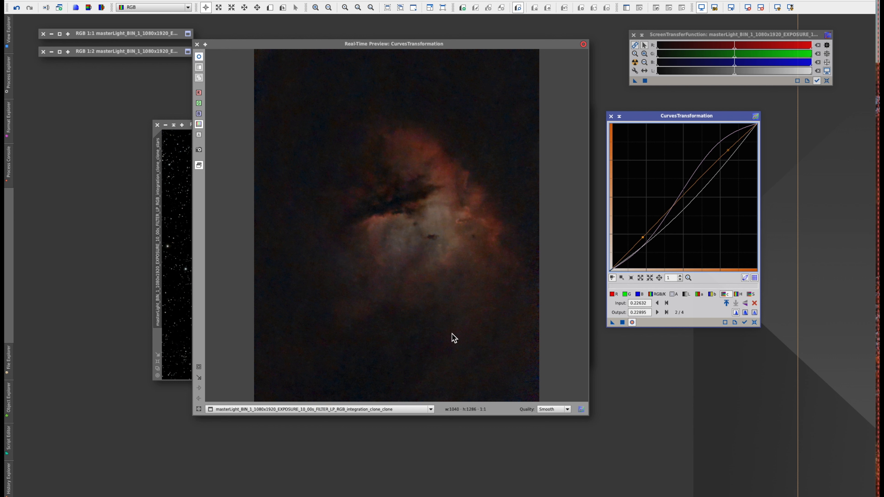
# - Apply the combined curves to the starless nebula, then clear away the real-time preview and CurvesTransformation
pyautogui.click(623, 322)
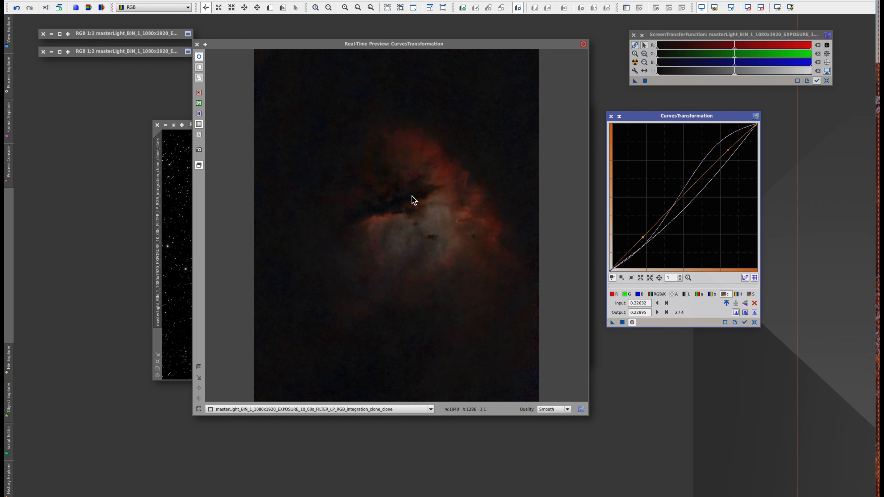
pyautogui.click(584, 44)
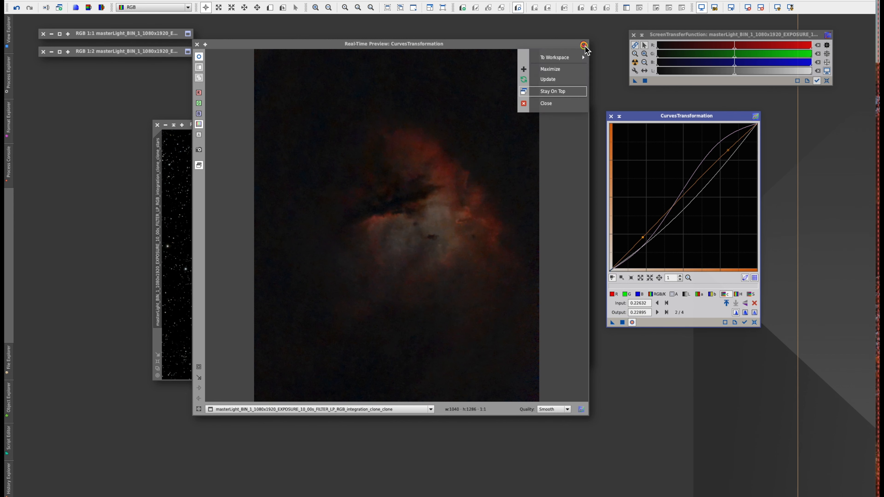
pyautogui.click(555, 106)
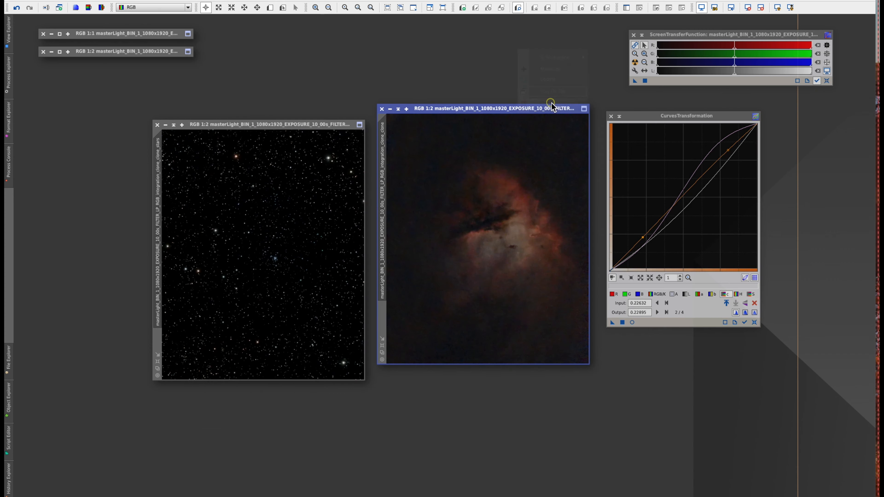
pyautogui.click(756, 118)
pyautogui.click(699, 198)
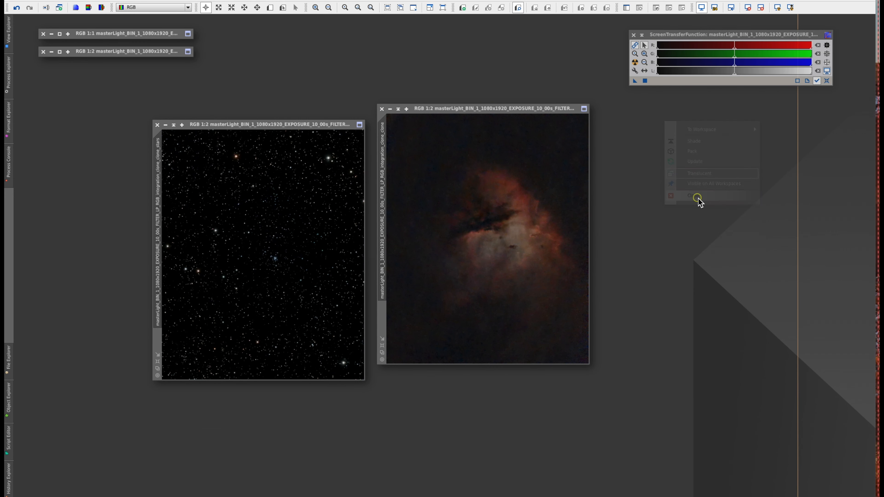
pyautogui.moveTo(523, 112); pyautogui.dragTo(542, 36)
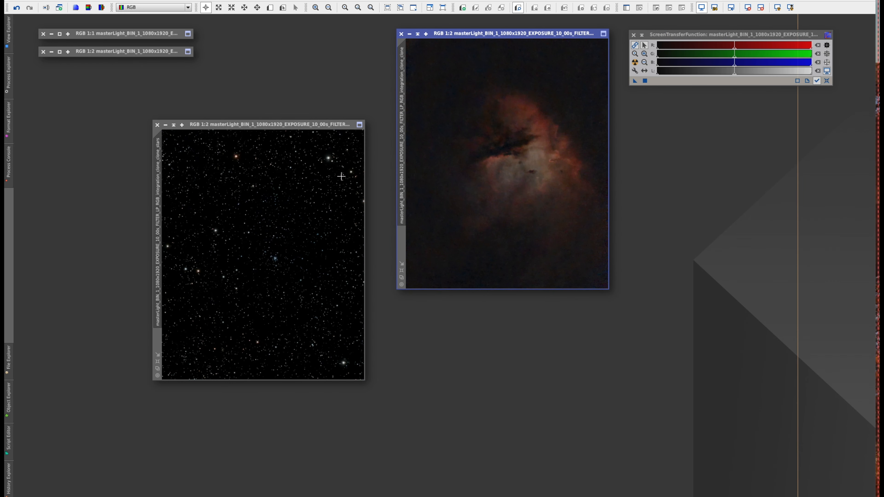
# - Rearrange the starless nebula and star image windows so they swap places and both are fully visible
pyautogui.moveTo(291, 126); pyautogui.dragTo(567, 207)
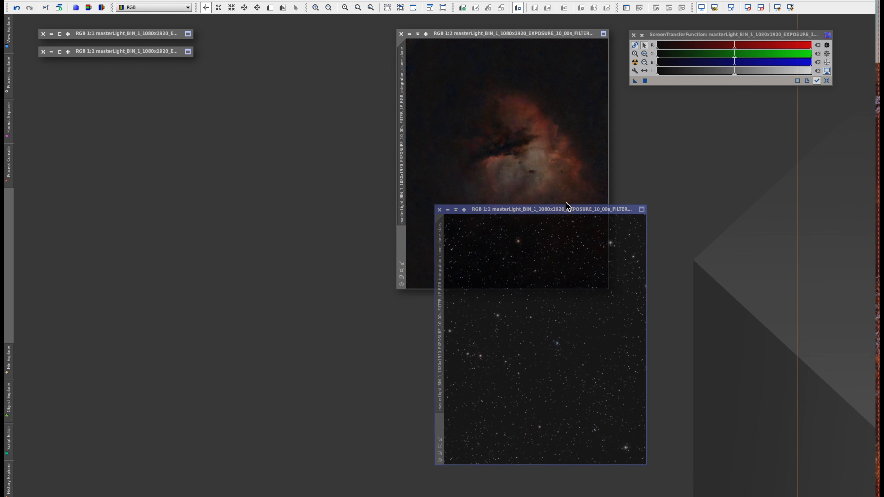
pyautogui.moveTo(536, 31); pyautogui.dragTo(283, 124)
pyautogui.moveTo(521, 207); pyautogui.dragTo(486, 102)
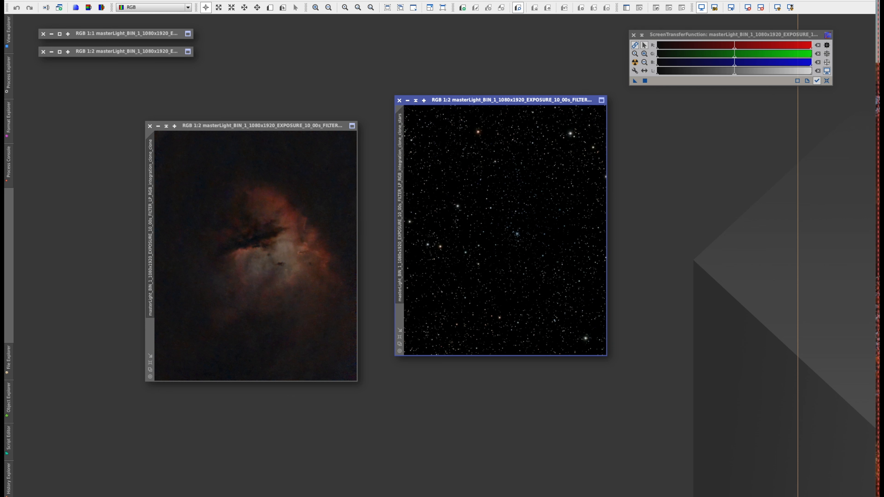
# - Open CurvesTransformation and reset all its curves to the default straight line
pyautogui.click(182, 0)
pyautogui.moveTo(201, 1)
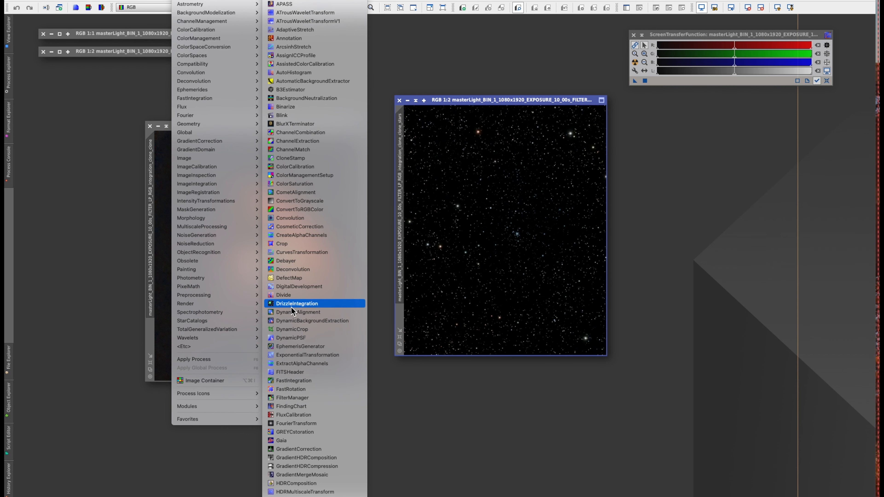
pyautogui.click(302, 252)
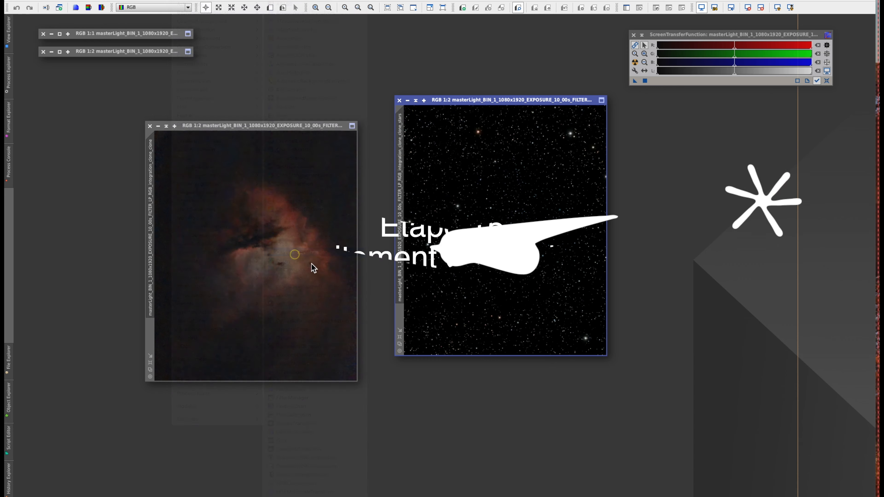
pyautogui.moveTo(690, 120); pyautogui.dragTo(756, 112)
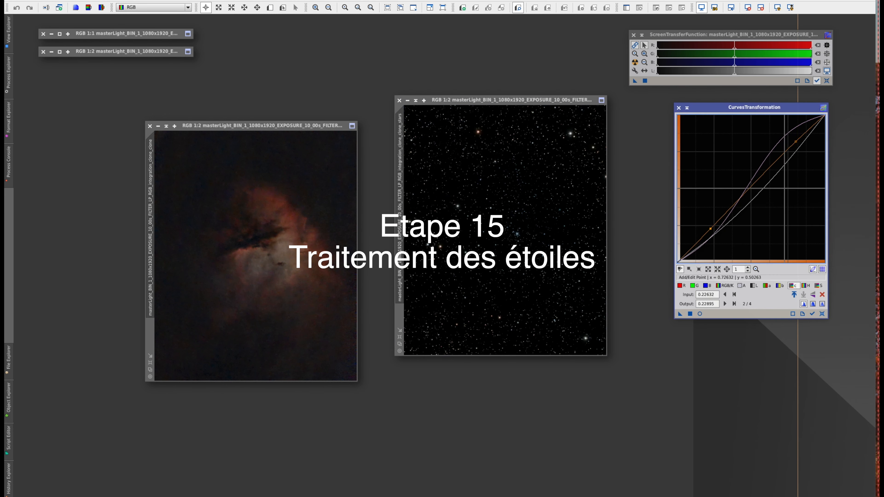
pyautogui.click(822, 314)
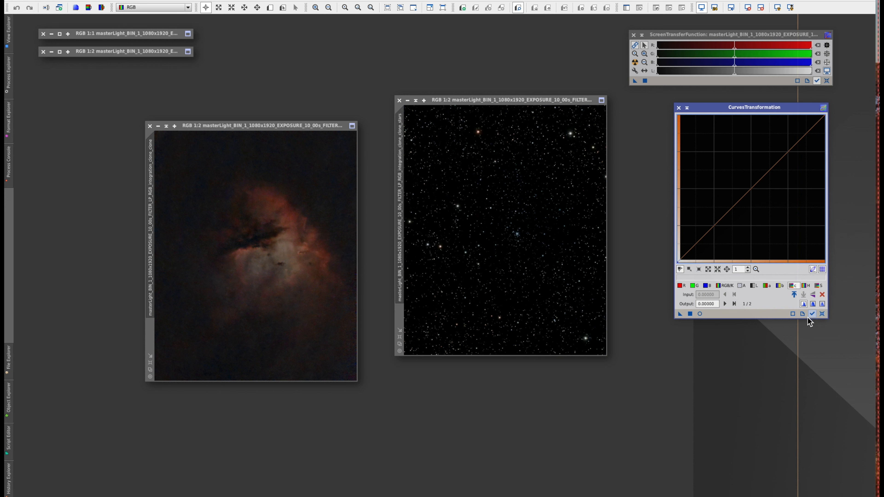
# - Shape the saturation (S) curve with points at input 0.67632, output 0.79211 and input 0.29737, output 0.19211
pyautogui.moveTo(523, 103); pyautogui.dragTo(533, 113)
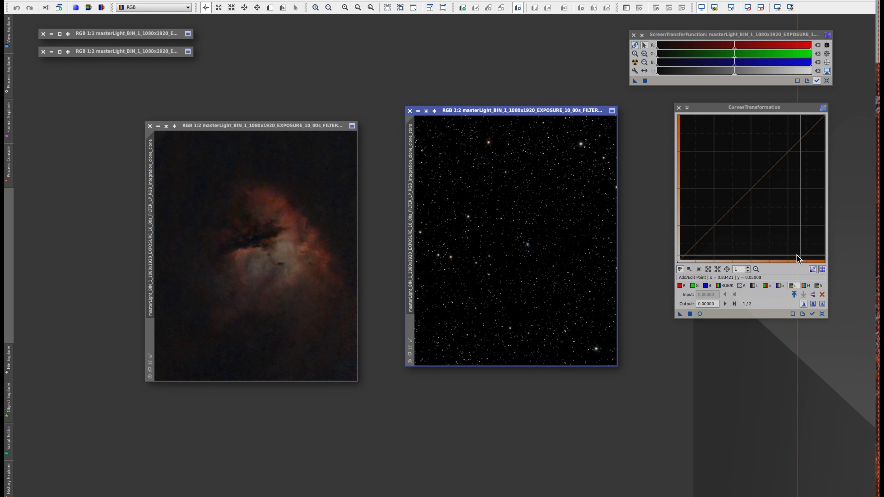
pyautogui.click(819, 286)
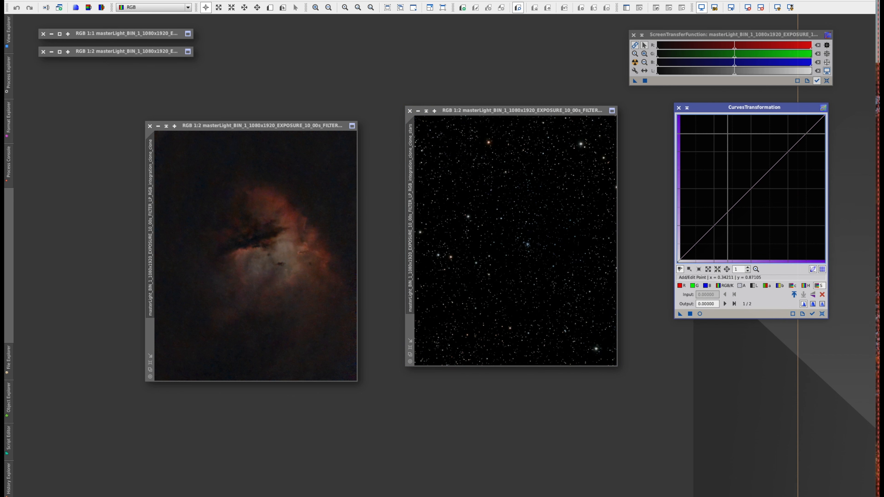
pyautogui.moveTo(787, 150)
pyautogui.mouseDown()
pyautogui.moveTo(764, 123)
pyautogui.moveTo(802, 162)
pyautogui.moveTo(755, 130)
pyautogui.moveTo(803, 166)
pyautogui.moveTo(768, 136)
pyautogui.moveTo(776, 145)
pyautogui.mouseUp()
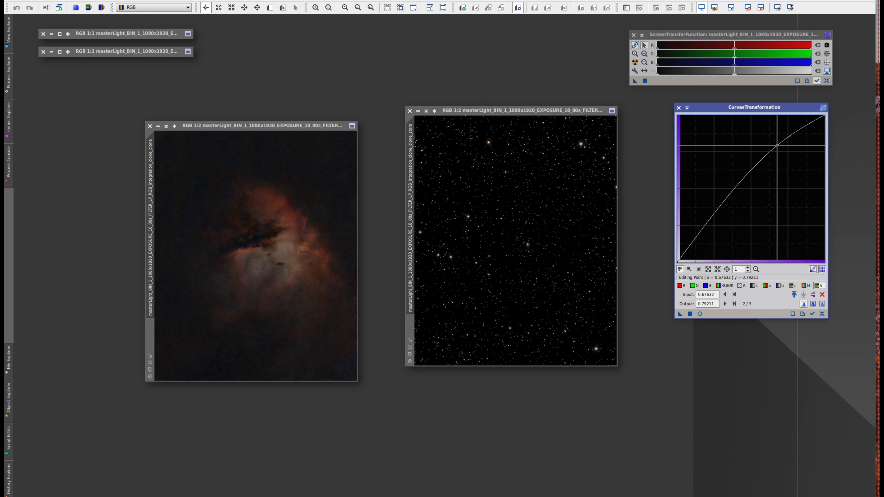
pyautogui.click(704, 227)
pyautogui.moveTo(704, 226); pyautogui.dragTo(721, 235)
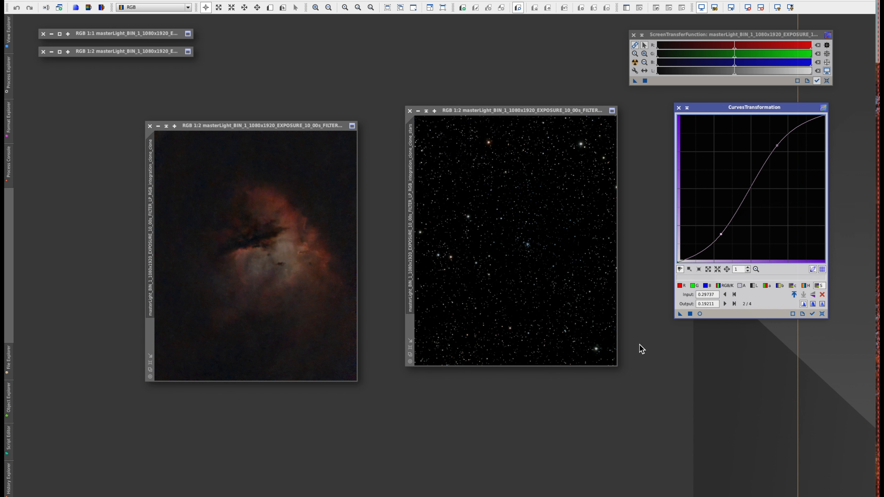
# - Check the saturation curve on the star image in a real-time preview and apply it to that image
pyautogui.moveTo(516, 114); pyautogui.dragTo(503, 113)
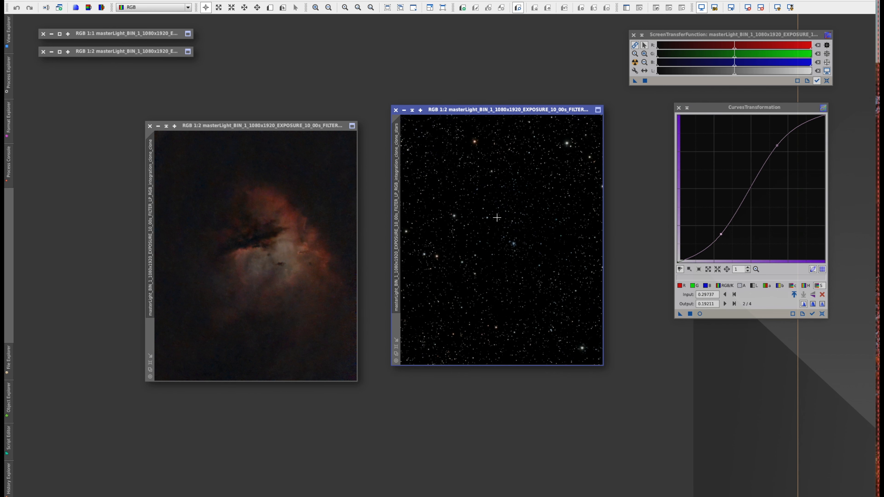
pyautogui.click(700, 314)
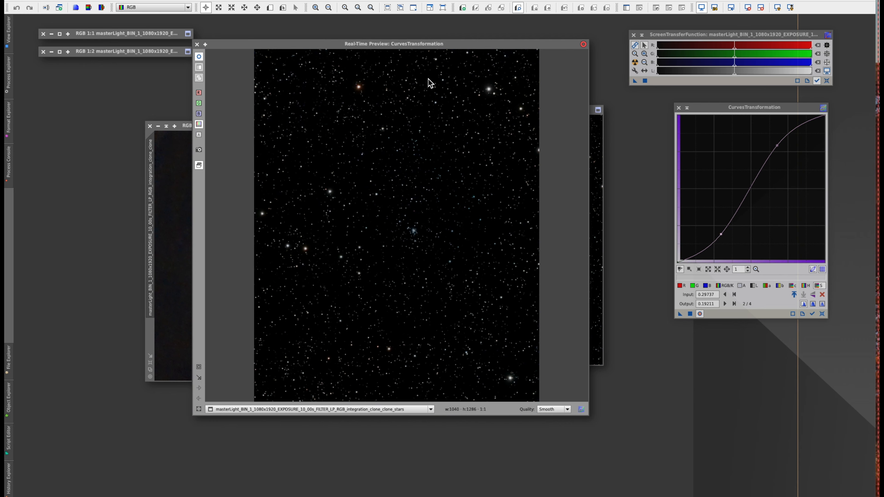
pyautogui.moveTo(432, 48); pyautogui.dragTo(491, 99)
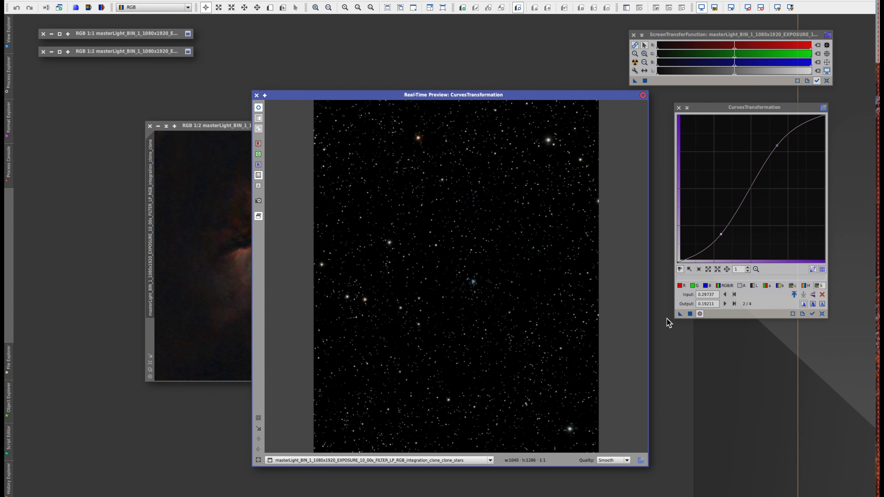
pyautogui.click(691, 315)
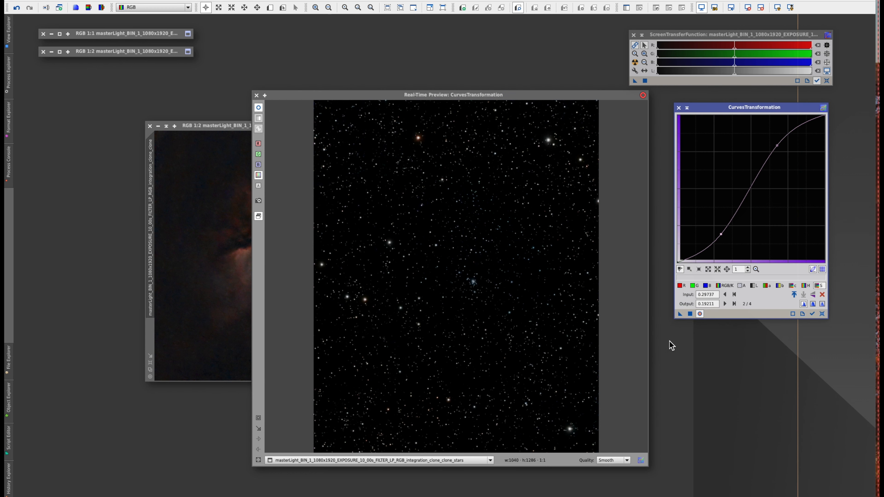
# - Close the real-time preview and CurvesTransformation, and place the star image directly beside the starless nebula
pyautogui.click(644, 96)
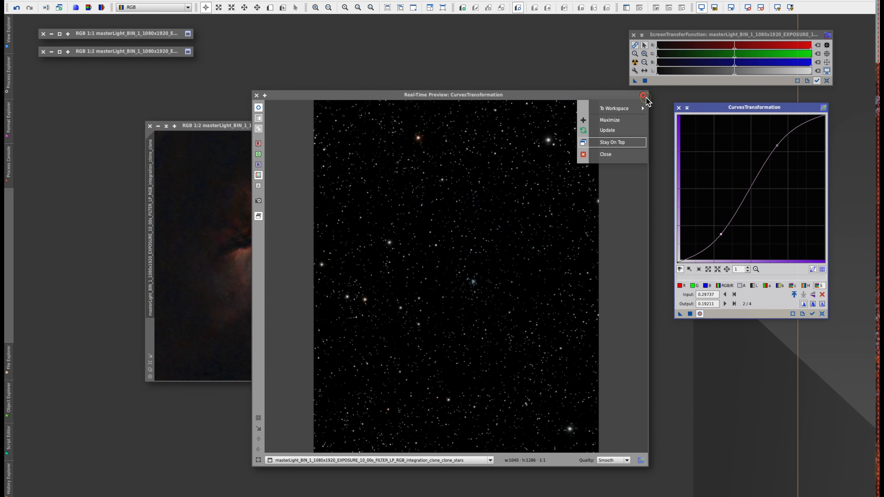
pyautogui.click(622, 153)
pyautogui.click(824, 108)
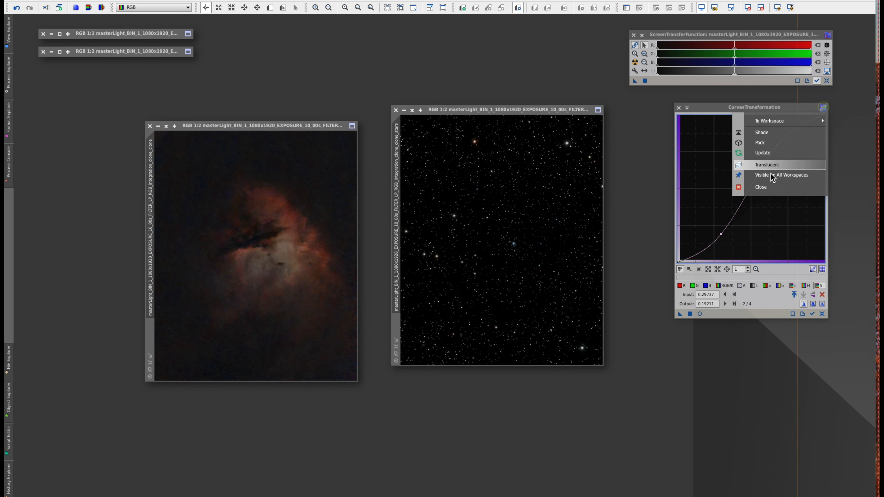
pyautogui.click(764, 187)
pyautogui.moveTo(473, 110); pyautogui.dragTo(443, 129)
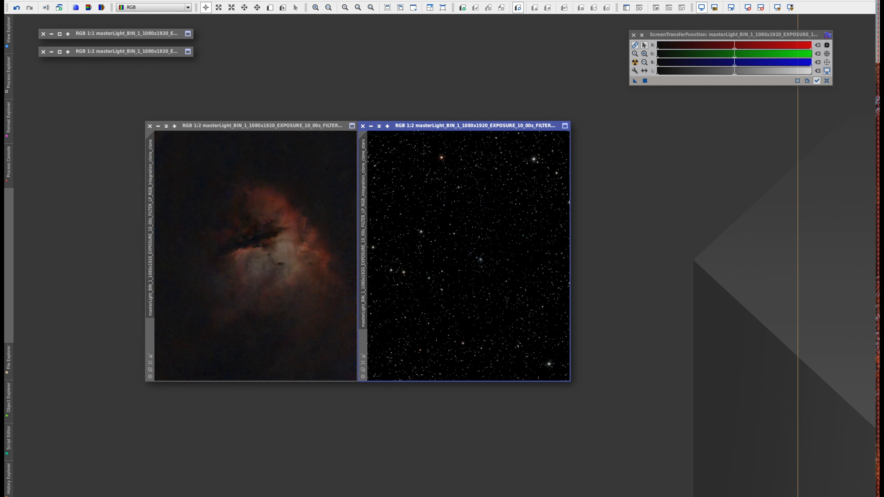
# - Open the PixelMath process for recombining the star and starless nebula images
pyautogui.click(183, 0)
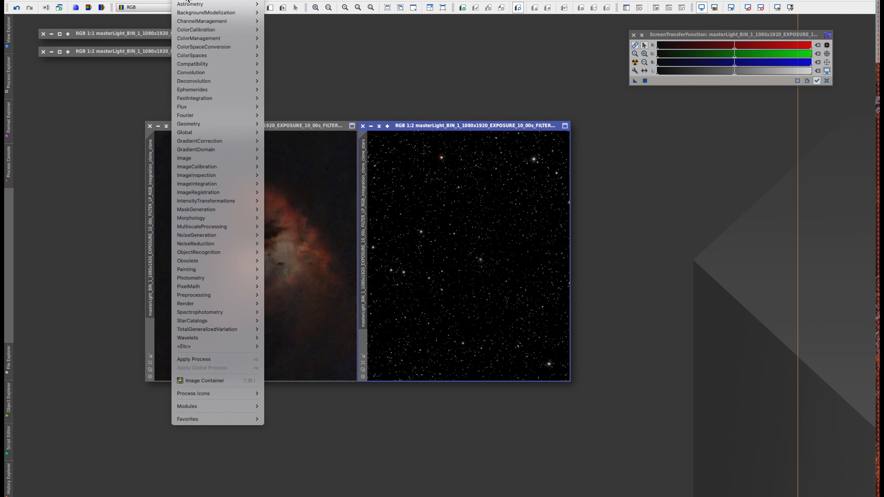
pyautogui.moveTo(188, 0)
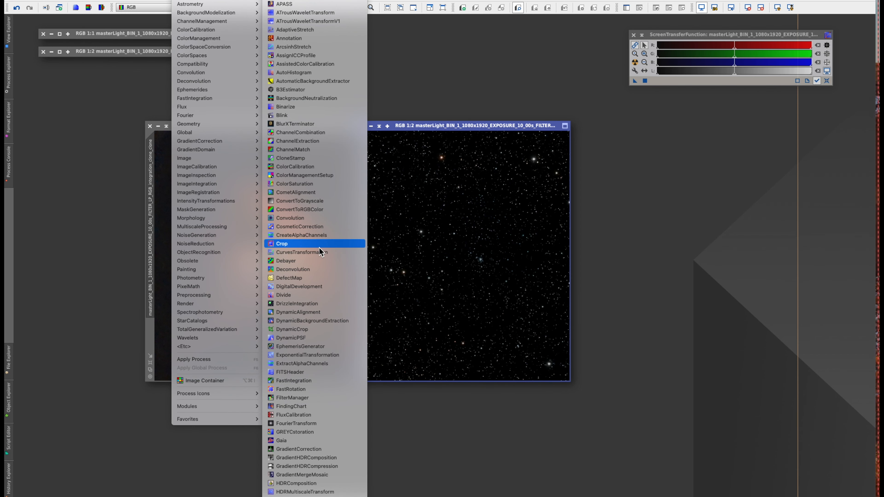
pyautogui.scroll(-10, 319, 254)
pyautogui.scroll(-3, 320, 257)
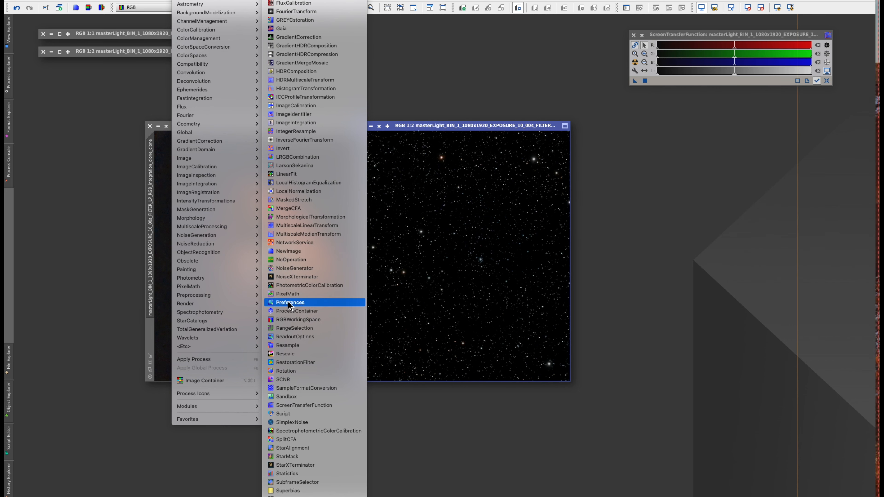
pyautogui.click(288, 298)
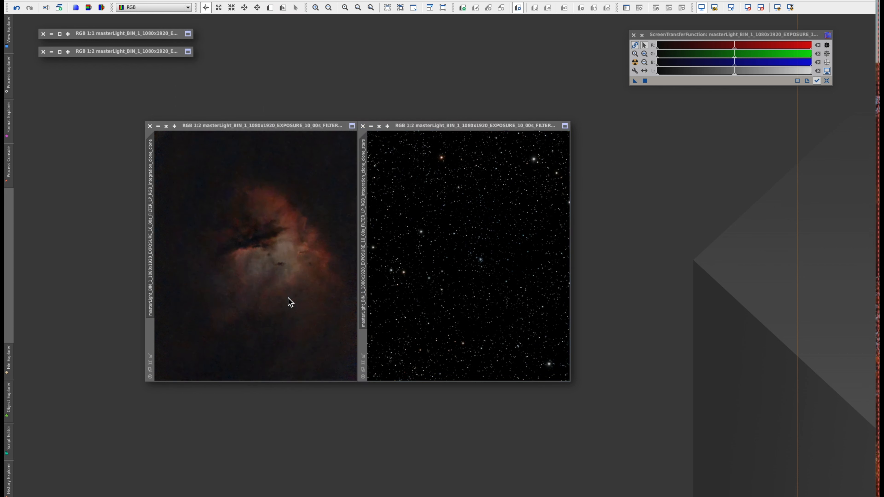
pyautogui.moveTo(883, 223); pyautogui.dragTo(764, 127)
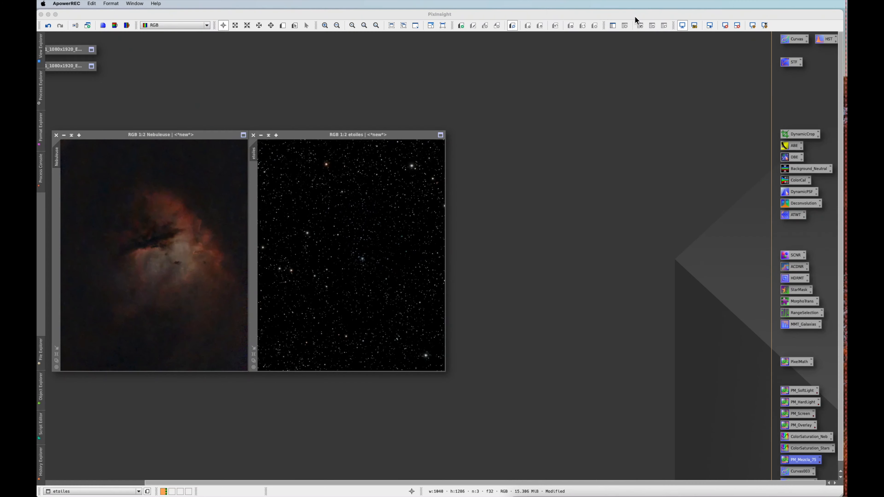
pyautogui.click(635, 16)
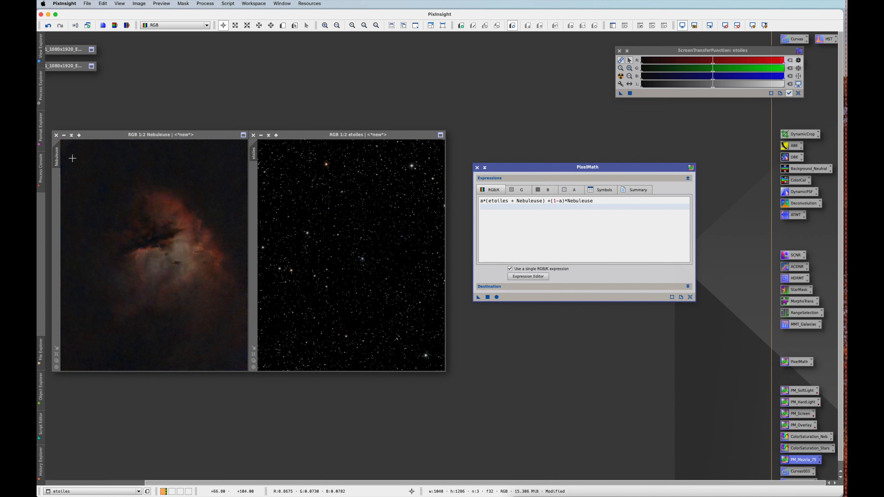
# - Check the image identifiers, keeping Nebuleuse for the starless image and etoiles for the star image
pyautogui.doubleClick(57, 158)
pyautogui.click(421, 257)
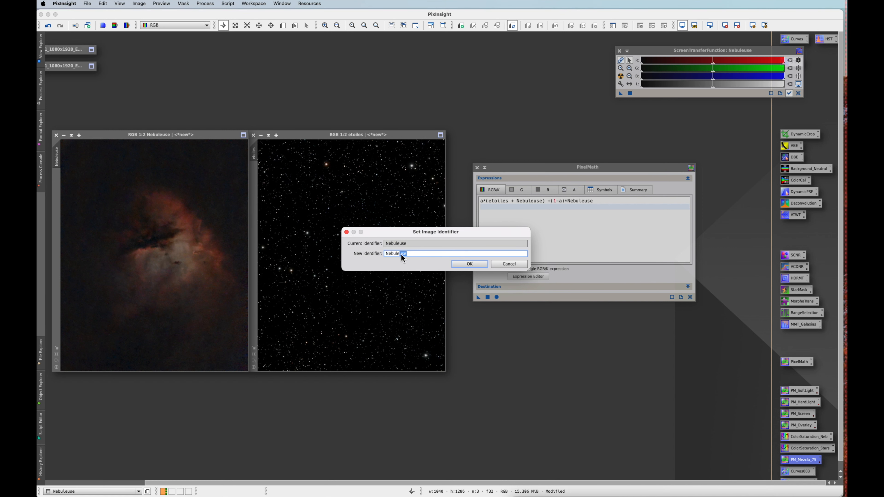
pyautogui.click(472, 265)
pyautogui.click(253, 152)
pyautogui.doubleClick(253, 153)
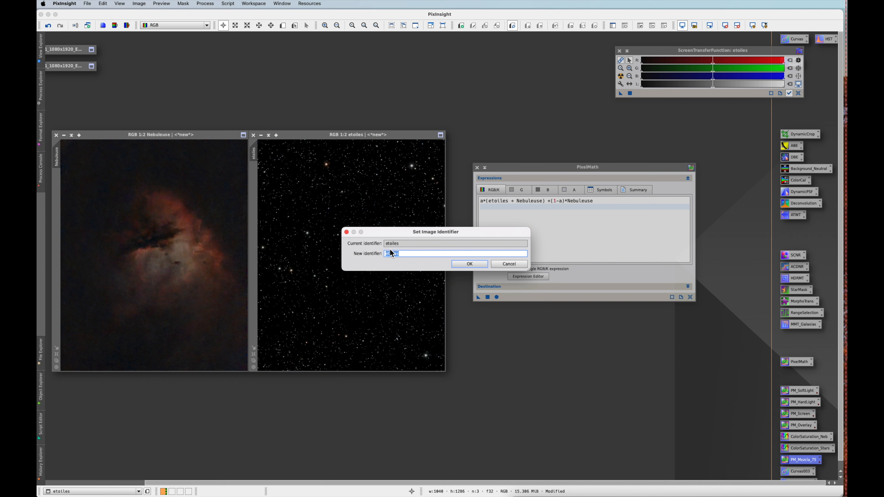
pyautogui.click(470, 265)
# - Combine both images into a new one with the PixelMath expression a*(etoiles + Nebuleuse) +(1-a)*Nebuleuse and the symbol a=0.75
pyautogui.moveTo(629, 169); pyautogui.dragTo(639, 190)
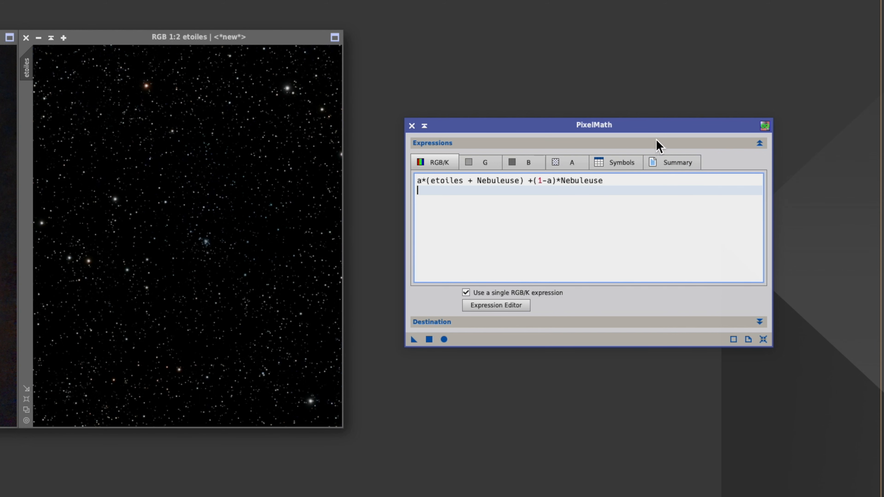
pyautogui.moveTo(655, 126); pyautogui.dragTo(646, 147)
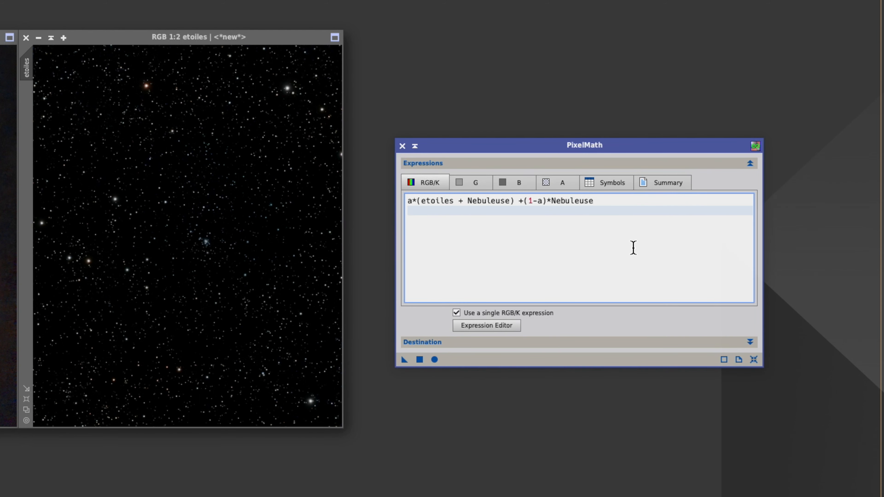
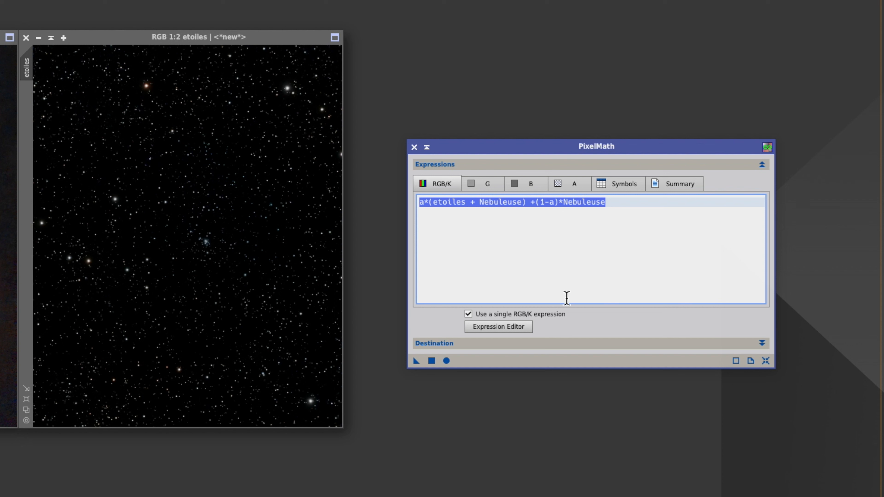
pyautogui.click(619, 185)
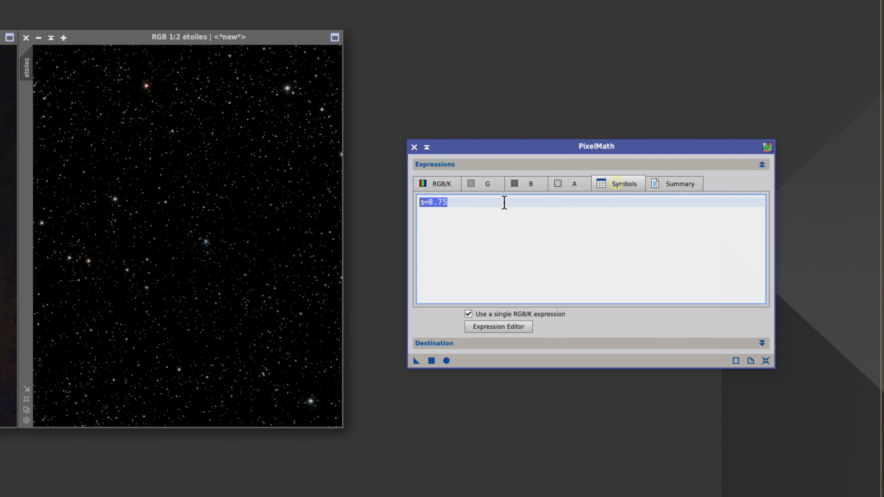
pyautogui.click(447, 188)
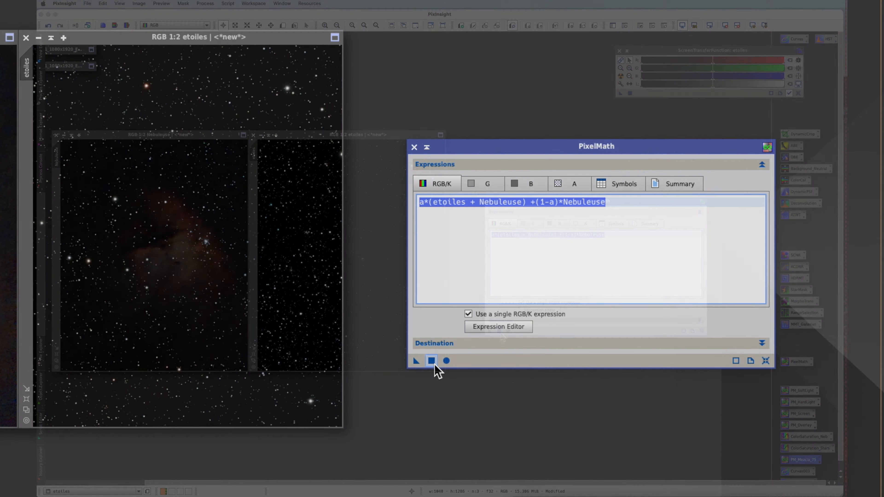
pyautogui.click(432, 361)
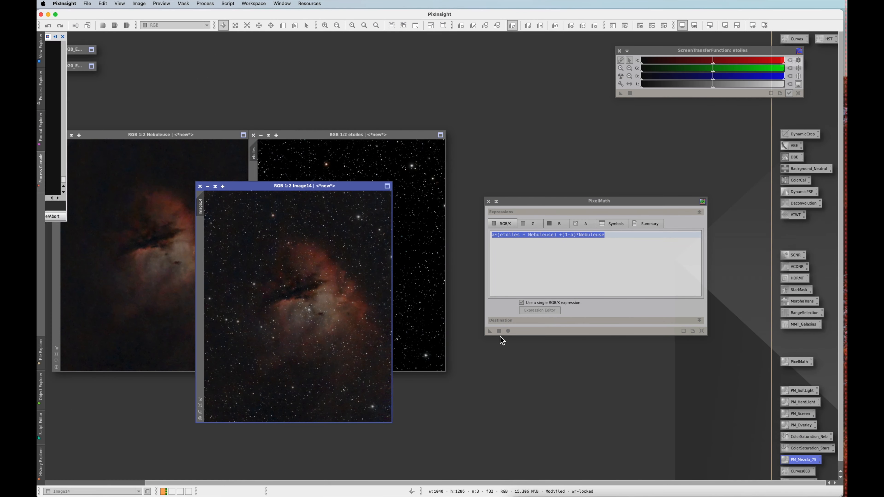
# - Move PixelMath aside, enlarge the combined image's window and inspect the nebula with its stars at 1:1 zoom
pyautogui.moveTo(310, 187); pyautogui.dragTo(460, 97)
pyautogui.moveTo(650, 201); pyautogui.dragTo(773, 225)
pyautogui.moveTo(488, 96); pyautogui.dragTo(504, 72)
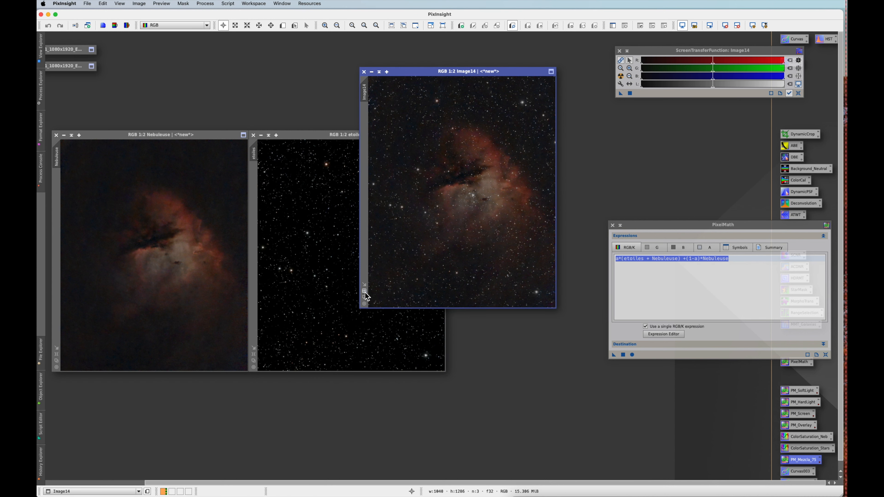
pyautogui.moveTo(556, 308); pyautogui.dragTo(658, 408)
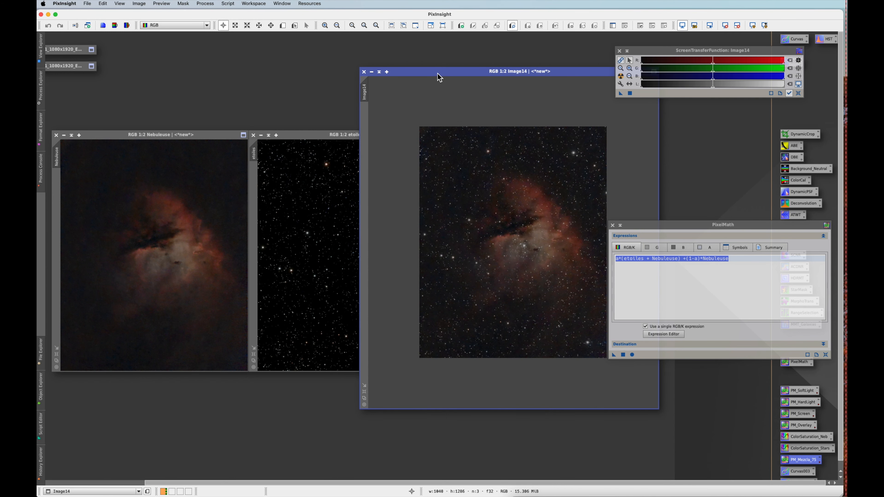
pyautogui.moveTo(463, 72); pyautogui.dragTo(323, 59)
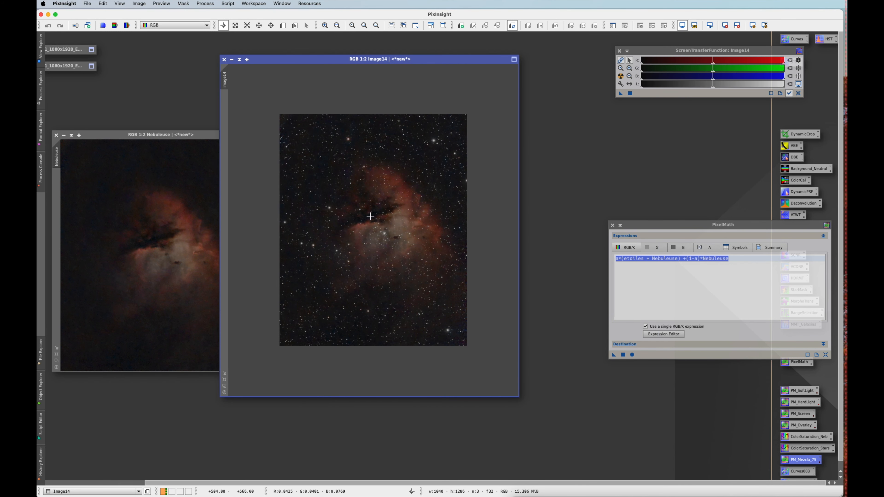
pyautogui.scroll(-1, 371, 216)
pyautogui.scroll(1, 371, 216)
pyautogui.scroll(1, 371, 217)
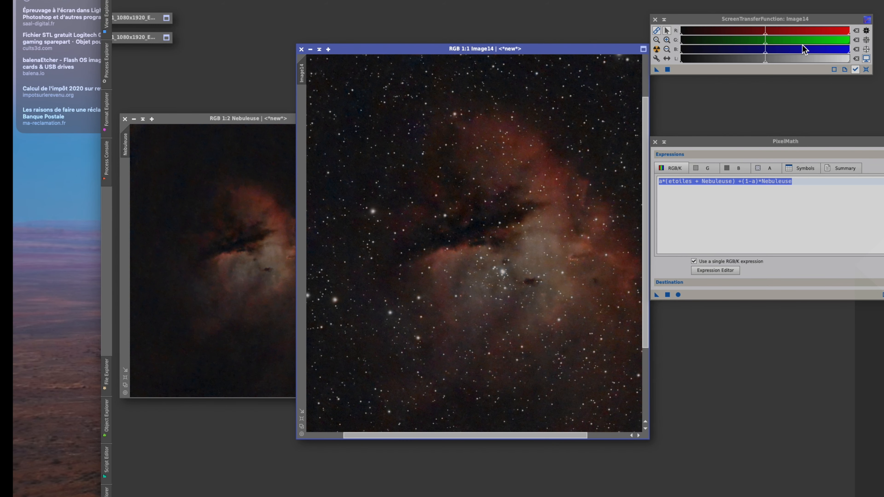
# - Close the PixelMath and ScreenTransferFunction windows
pyautogui.moveTo(596, 51); pyautogui.dragTo(572, 51)
pyautogui.rightClick(810, 143)
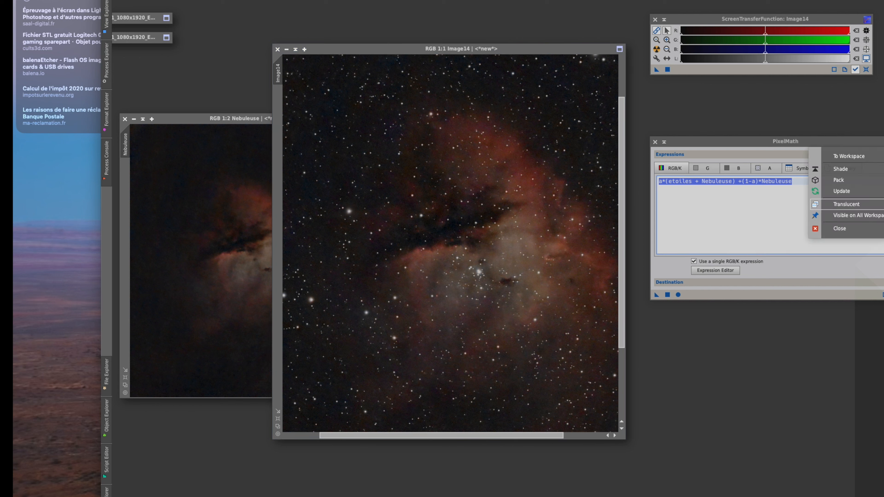
pyautogui.click(831, 230)
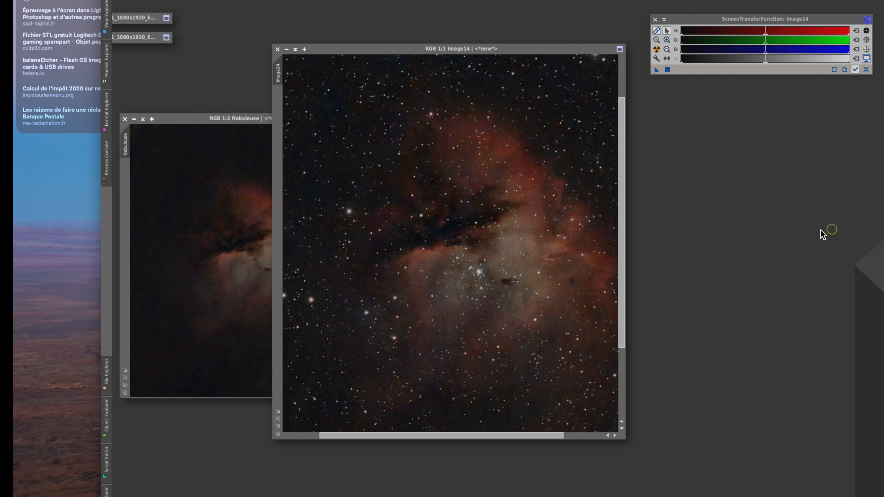
pyautogui.rightClick(867, 19)
pyautogui.click(815, 107)
# - Collapse the Nebuleuse and etoiles image windows, move them aside, and enlarge the combined image's window
pyautogui.moveTo(520, 51); pyautogui.dragTo(773, 25)
pyautogui.moveTo(274, 118); pyautogui.dragTo(267, 101)
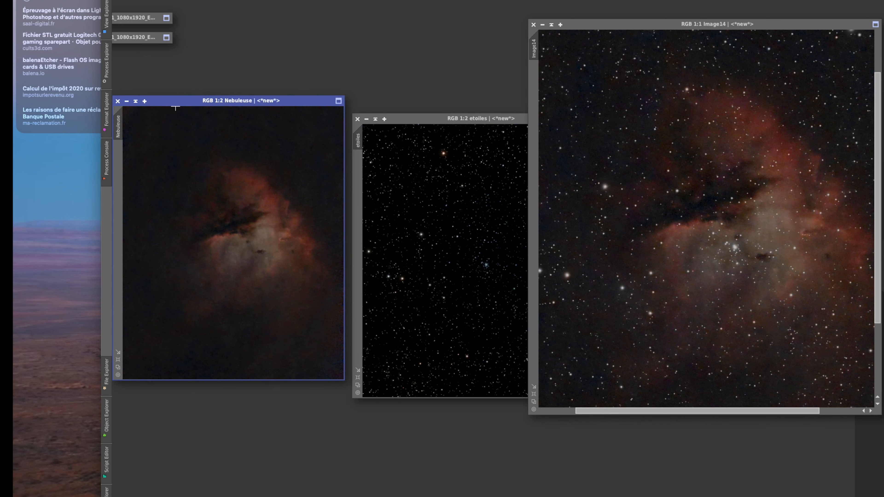
pyautogui.click(136, 101)
pyautogui.moveTo(241, 237)
pyautogui.mouseDown()
pyautogui.moveTo(262, 45)
pyautogui.moveTo(275, 23)
pyautogui.mouseUp()
pyautogui.moveTo(447, 122); pyautogui.dragTo(229, 109)
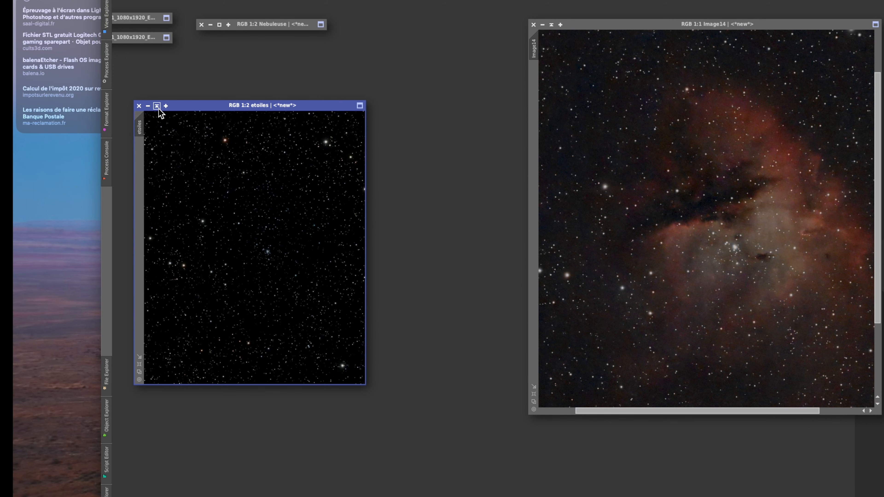
pyautogui.click(157, 106)
pyautogui.moveTo(252, 248)
pyautogui.mouseDown()
pyautogui.moveTo(279, 66)
pyautogui.moveTo(259, 65)
pyautogui.mouseUp()
pyautogui.moveTo(748, 28); pyautogui.dragTo(582, 41)
pyautogui.moveTo(716, 428); pyautogui.dragTo(794, 460)
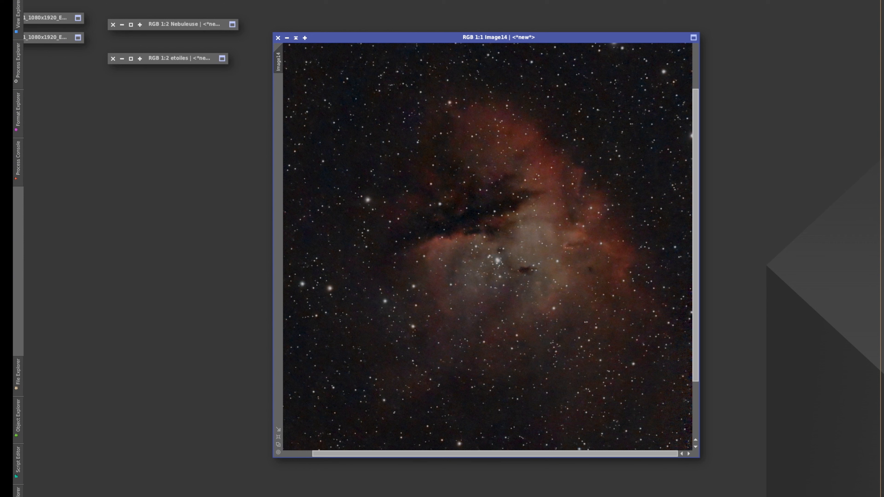
# - Save the combined image as Image14.tif in the master folder, in TIFF format with 16-bit unsigned integer samples and no compression
pyautogui.click(72, 1)
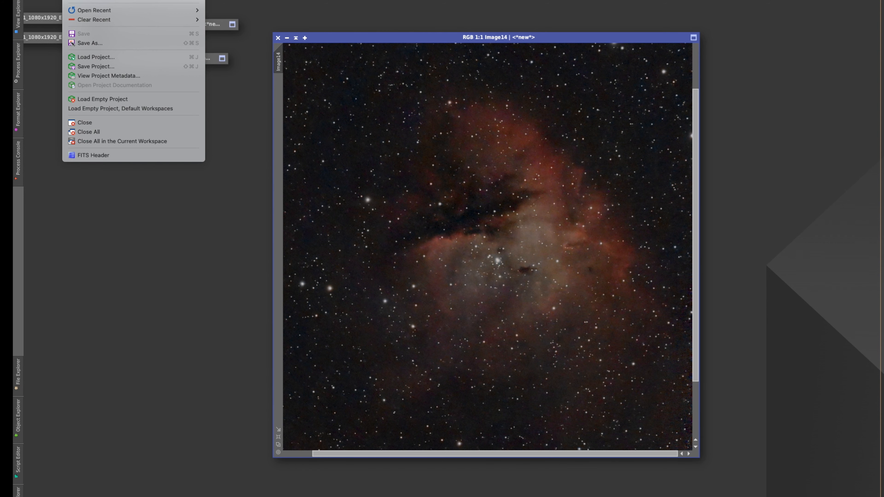
pyautogui.click(90, 43)
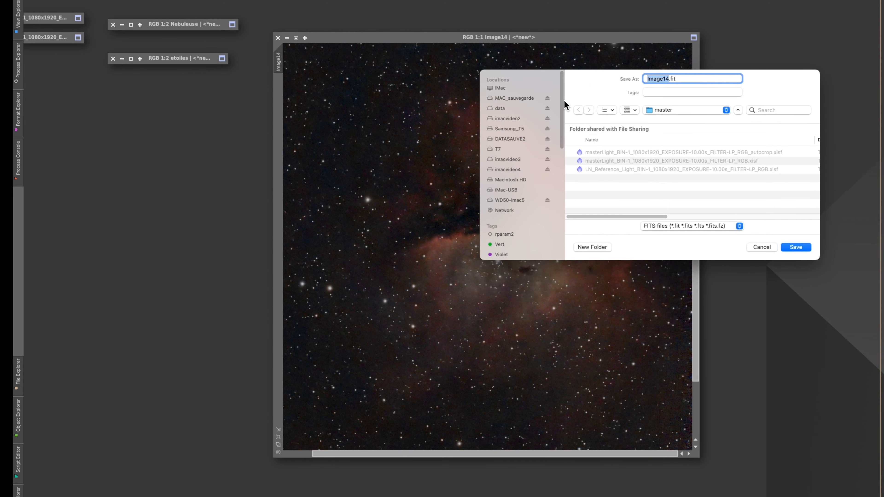
pyautogui.click(739, 226)
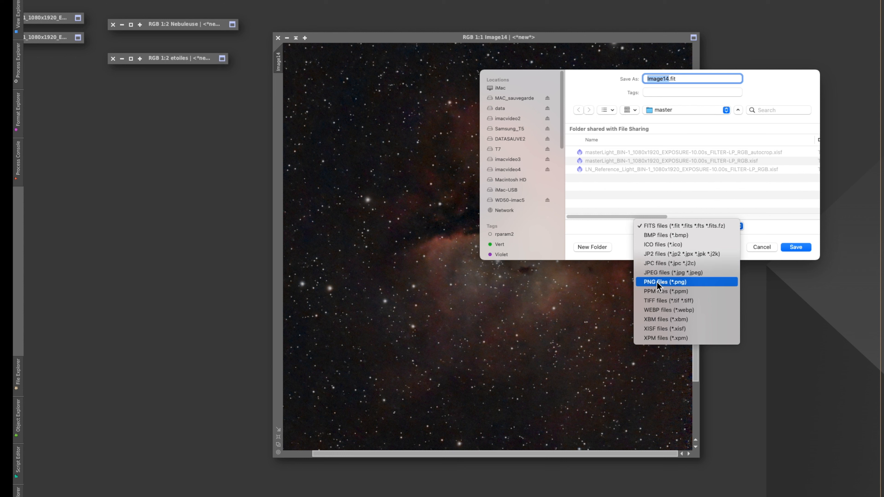
pyautogui.click(654, 305)
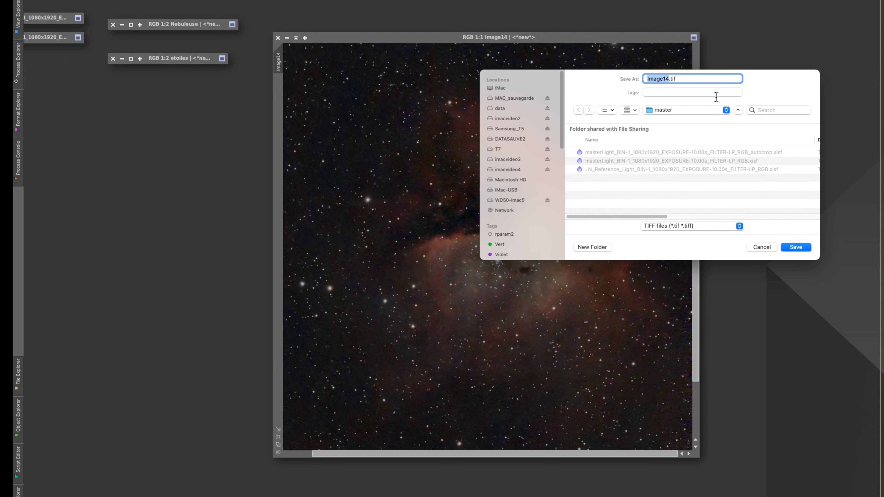
pyautogui.moveTo(768, 78); pyautogui.dragTo(783, 74)
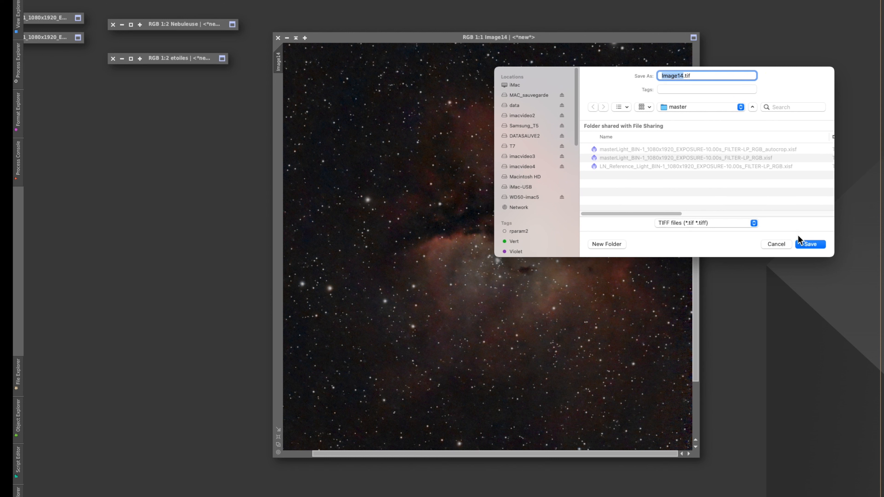
pyautogui.click(811, 244)
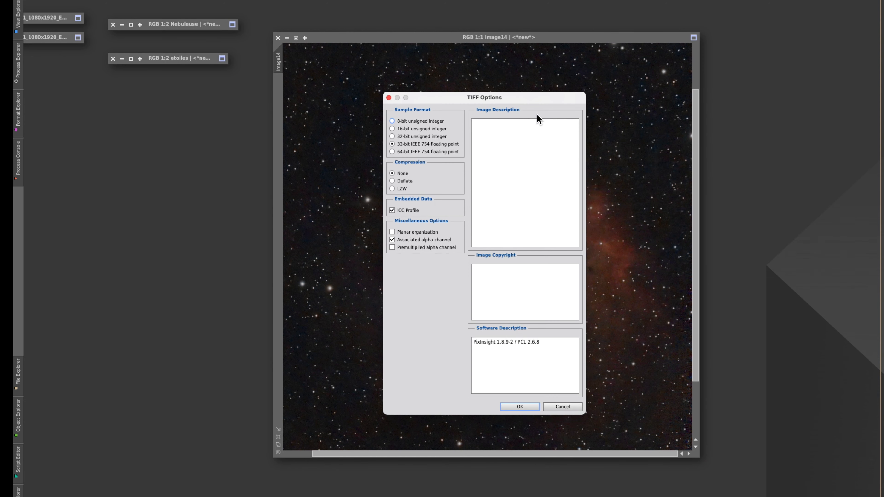
pyautogui.moveTo(536, 98); pyautogui.dragTo(676, 79)
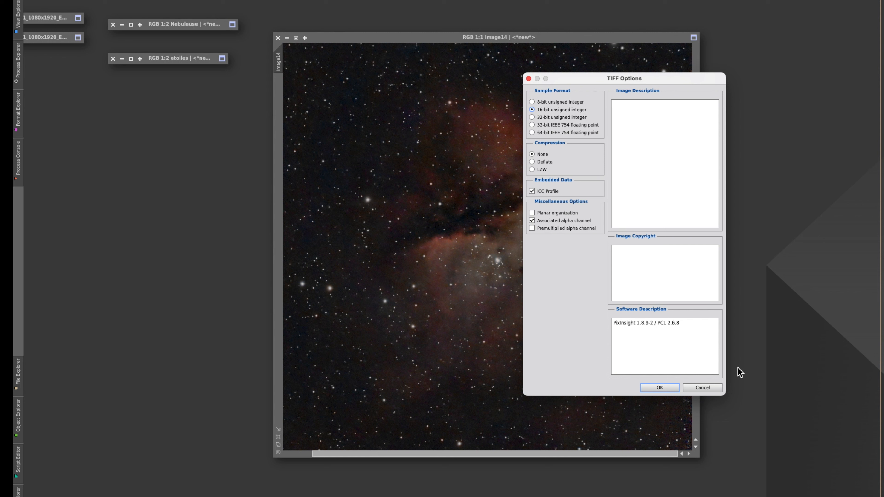
pyautogui.click(676, 388)
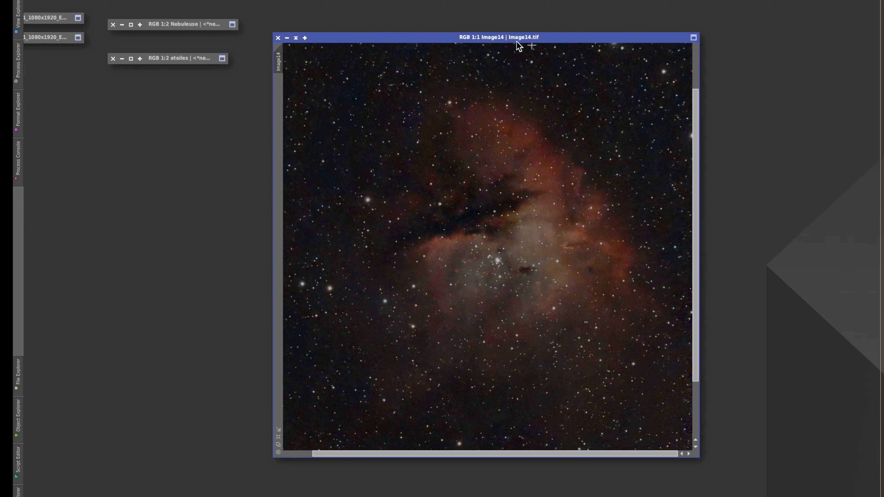
# - Review the other file formats offered for saving the combined image, and leave without saving again
pyautogui.moveTo(550, 37); pyautogui.dragTo(572, 30)
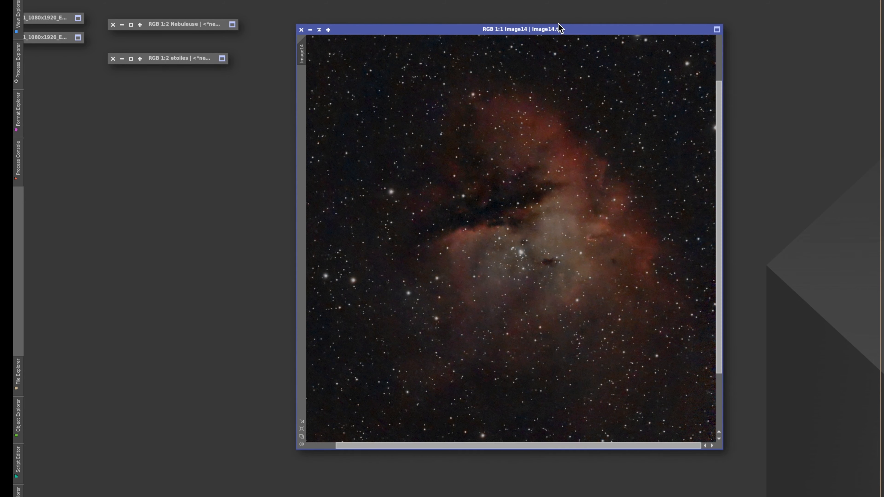
pyautogui.click(71, 0)
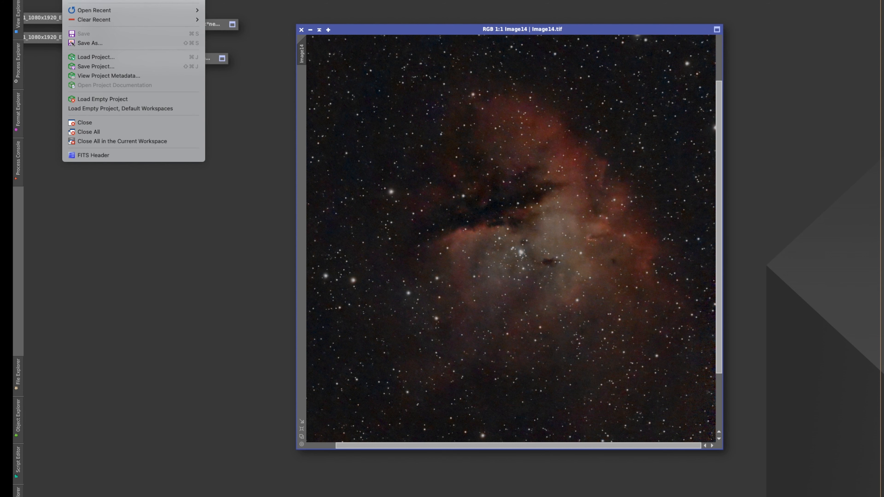
pyautogui.click(90, 43)
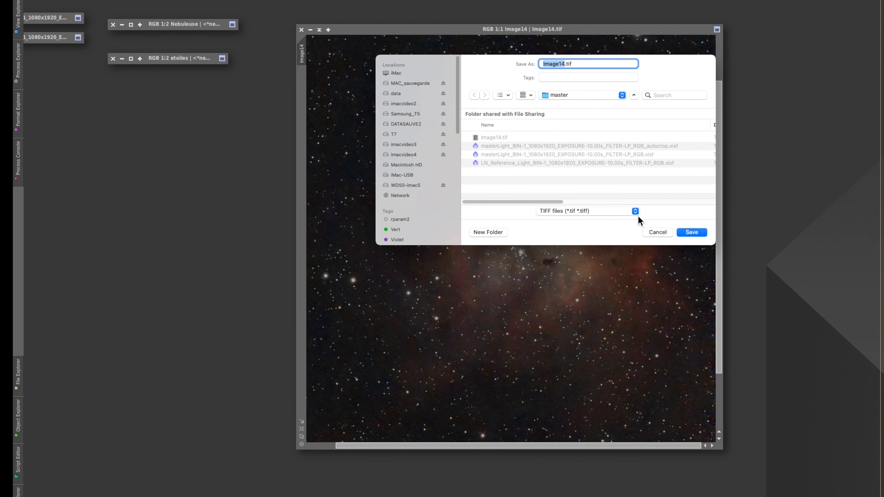
pyautogui.click(636, 214)
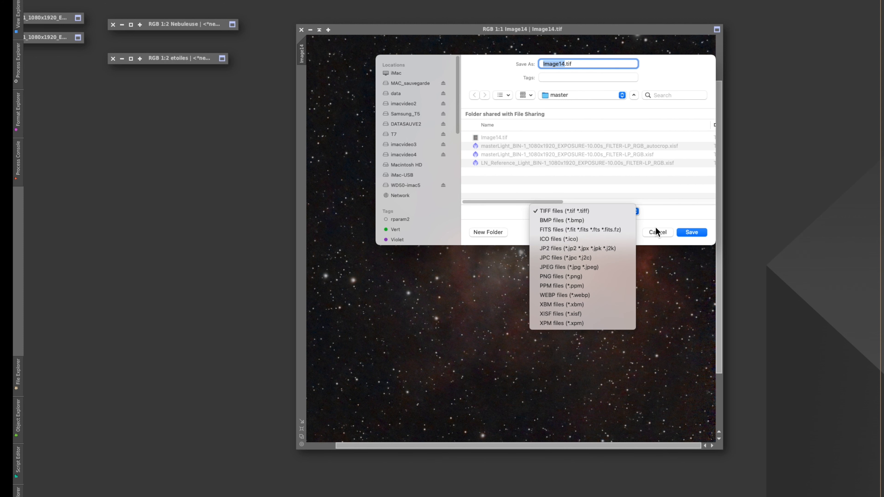
pyautogui.click(664, 232)
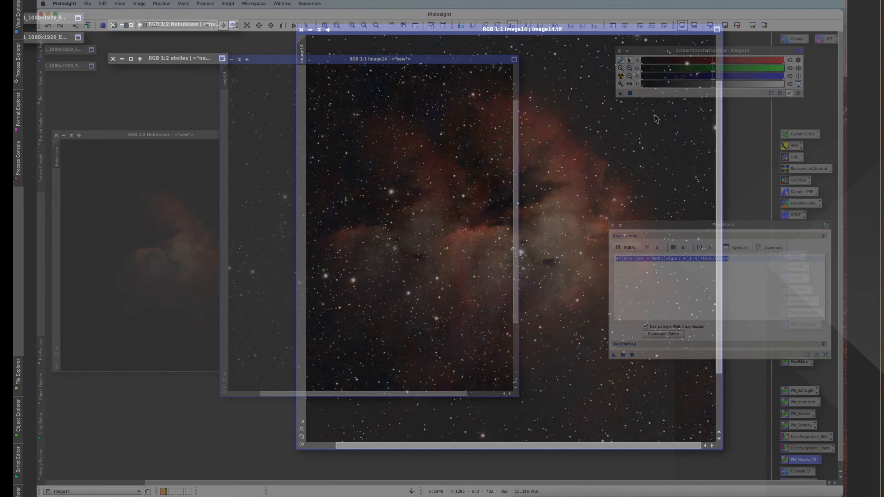